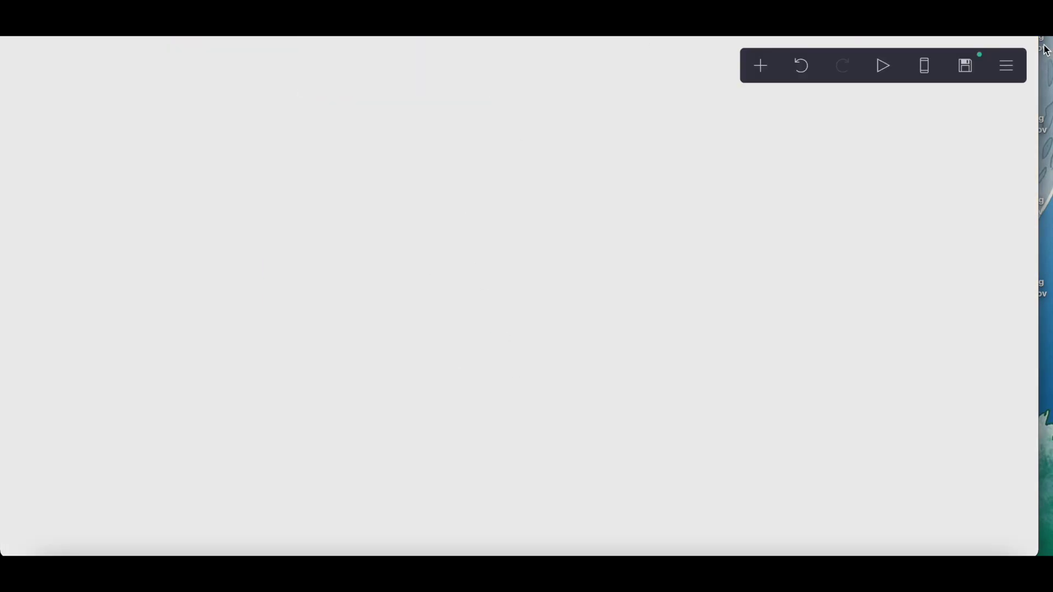
- Open the site's background settings and set the style to Gradient
{"action": "left_click", "coordinate": [1006, 86]}
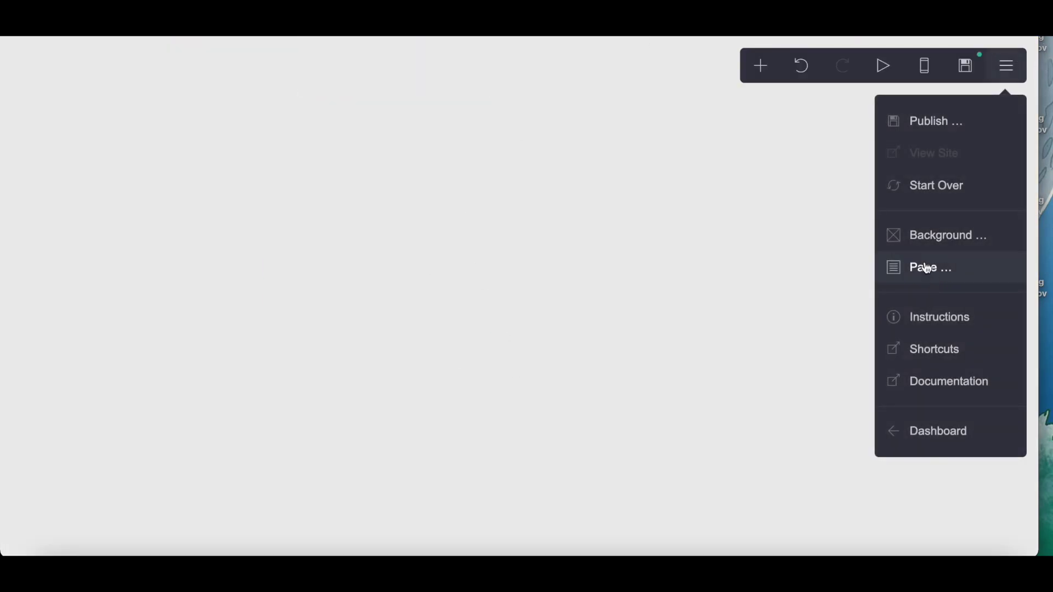
{"action": "left_click", "coordinate": [928, 238]}
{"action": "left_click", "coordinate": [116, 214]}
{"action": "left_click", "coordinate": [104, 226]}
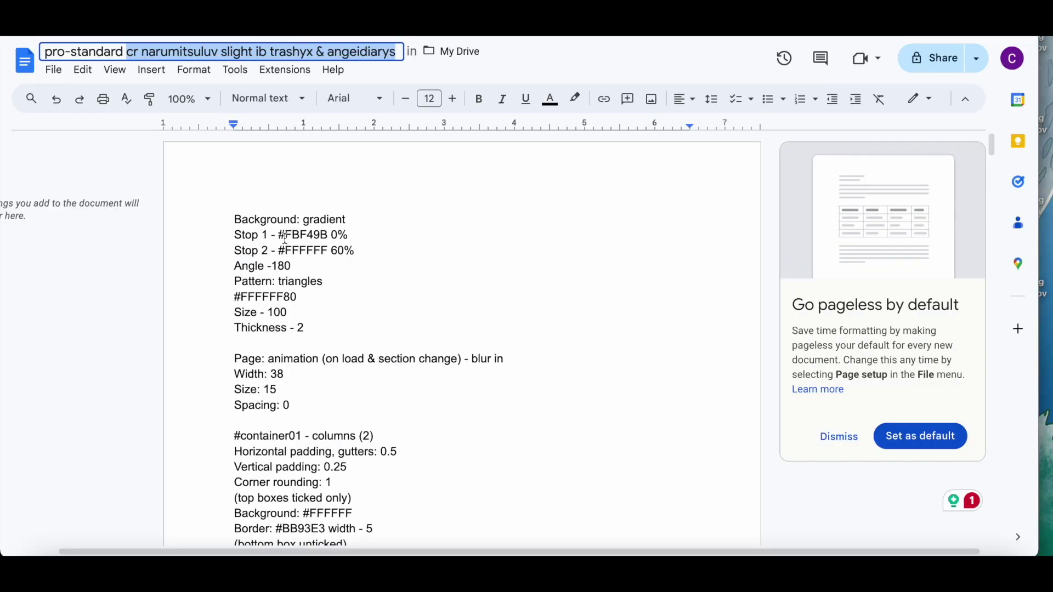
- Copy the Stop 1 colour code #FBF49B from the Google Docs notes
{"action": "left_click_drag", "start_coordinate": [276, 234], "coordinate": [329, 237]}
{"action": "right_click", "coordinate": [307, 237]}
{"action": "left_click", "coordinate": [368, 206]}
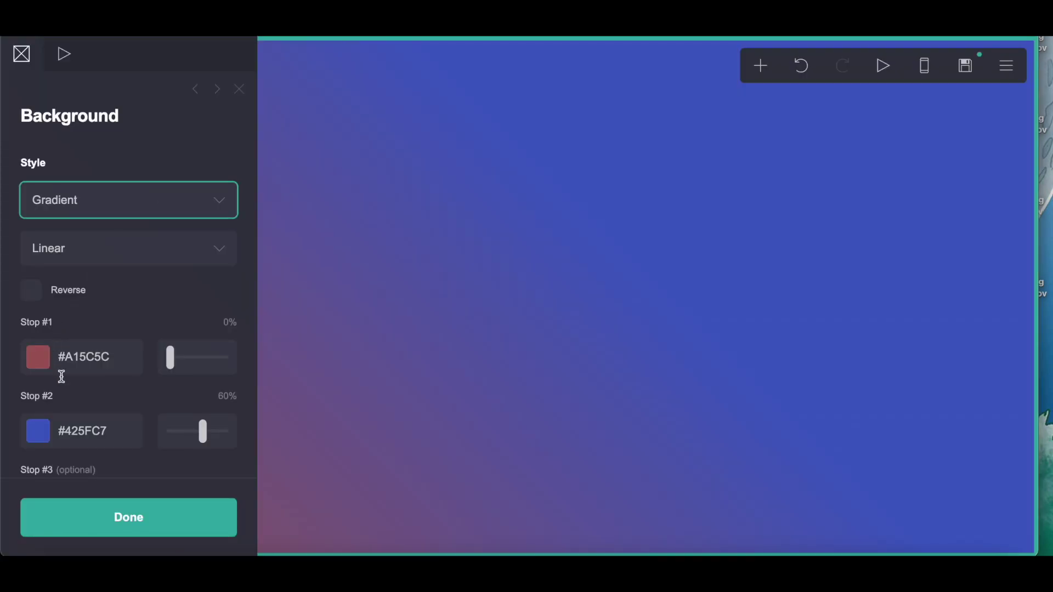
- Try to replace the Stop #1 colour of the background gradient in Carrd with the copied code
{"action": "left_click", "coordinate": [57, 358]}
{"action": "right_click", "coordinate": [136, 357]}
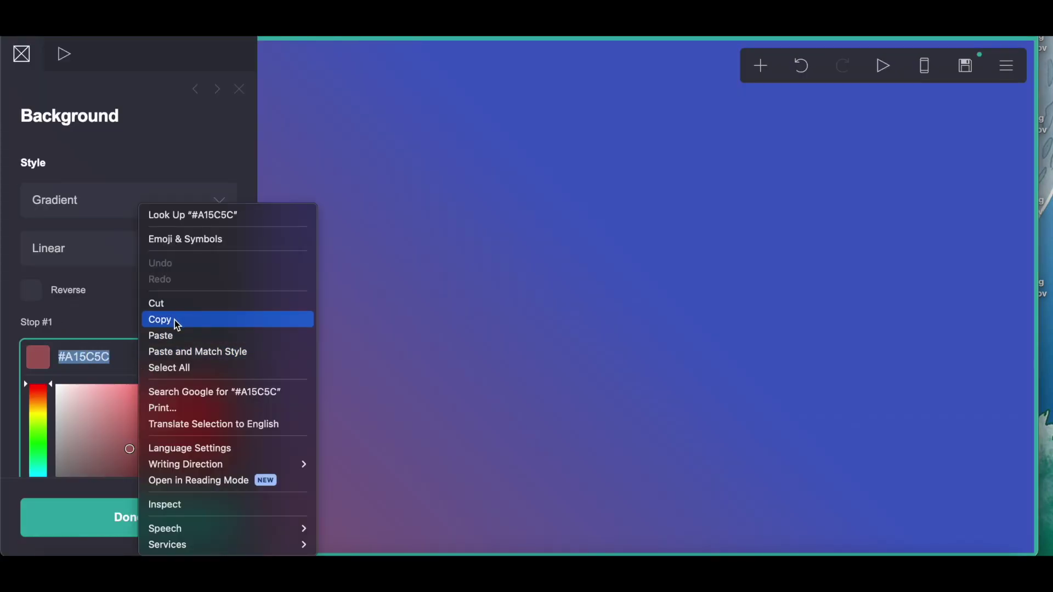
{"action": "left_click", "coordinate": [164, 334]}
{"action": "scroll", "coordinate": [126, 318], "scroll_direction": "down", "scroll_amount": 2}
{"action": "left_click", "coordinate": [122, 296]}
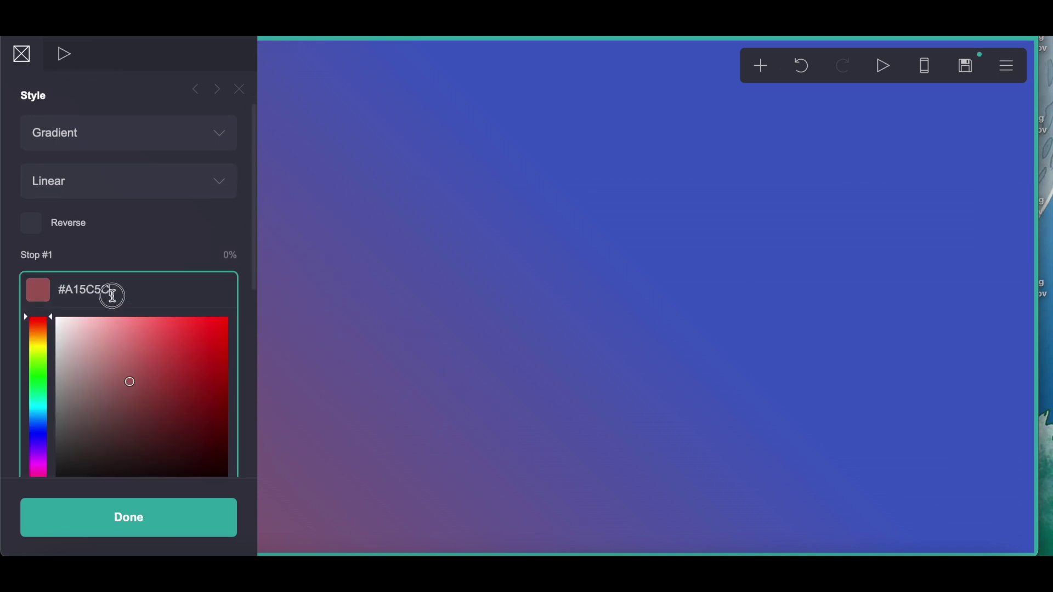
{"action": "right_click", "coordinate": [93, 283]}
{"action": "left_click", "coordinate": [116, 335]}
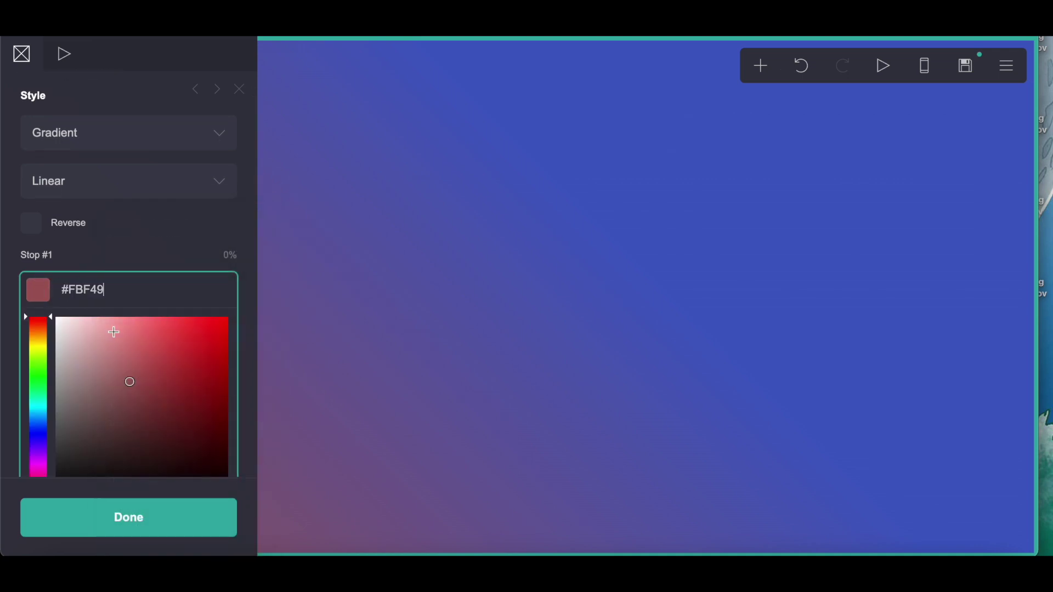
- Copy #FBF49B from the Google Docs notes again and try pasting it over the Stop #1 colour in Carrd
{"action": "key", "text": "alt+Tab"}
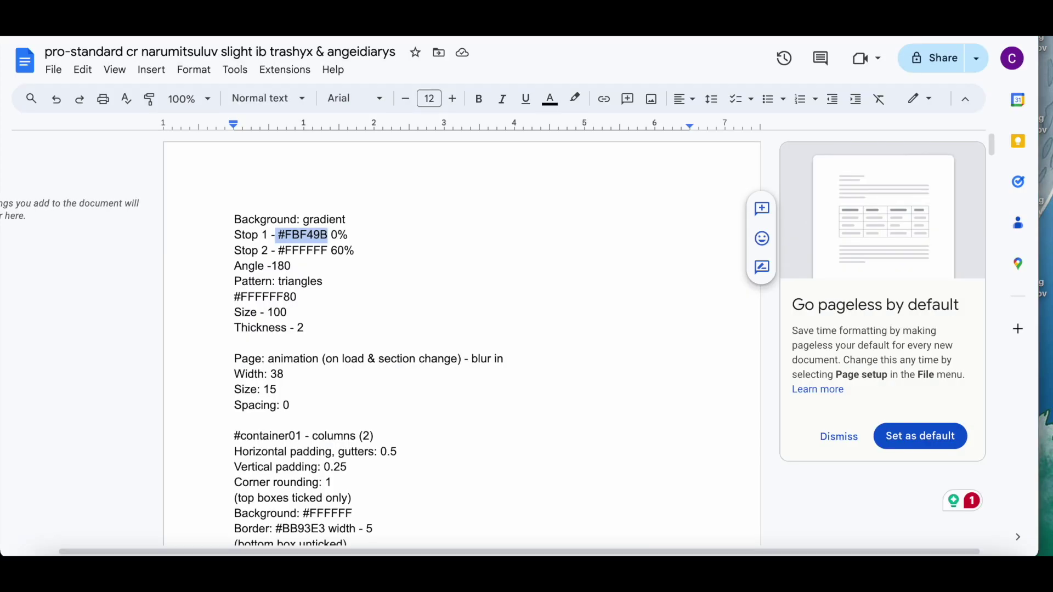
{"action": "right_click", "coordinate": [313, 240]}
{"action": "left_click", "coordinate": [349, 209]}
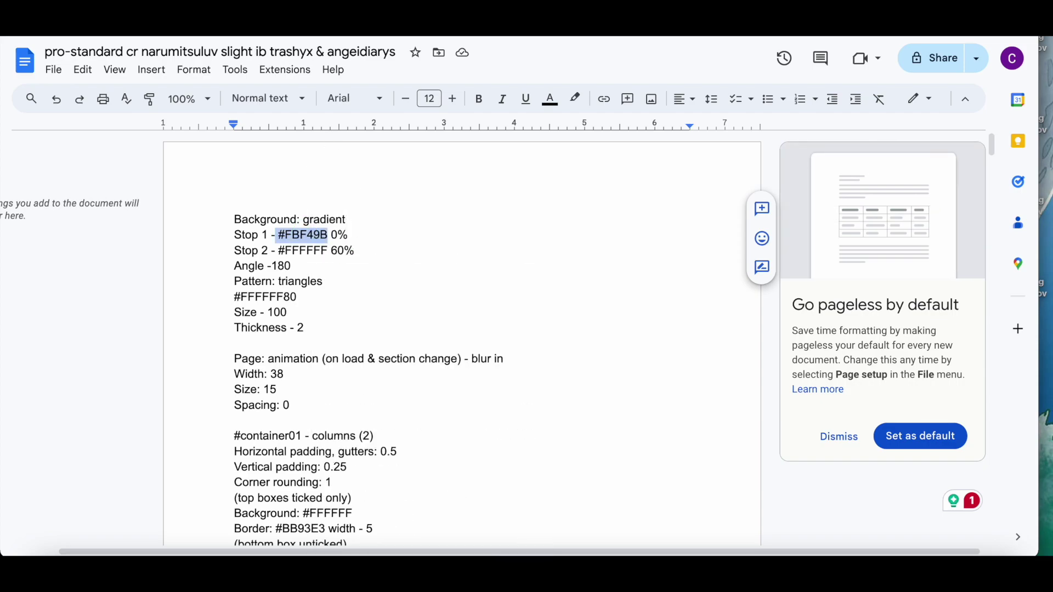
{"action": "key", "text": "alt+Tab"}
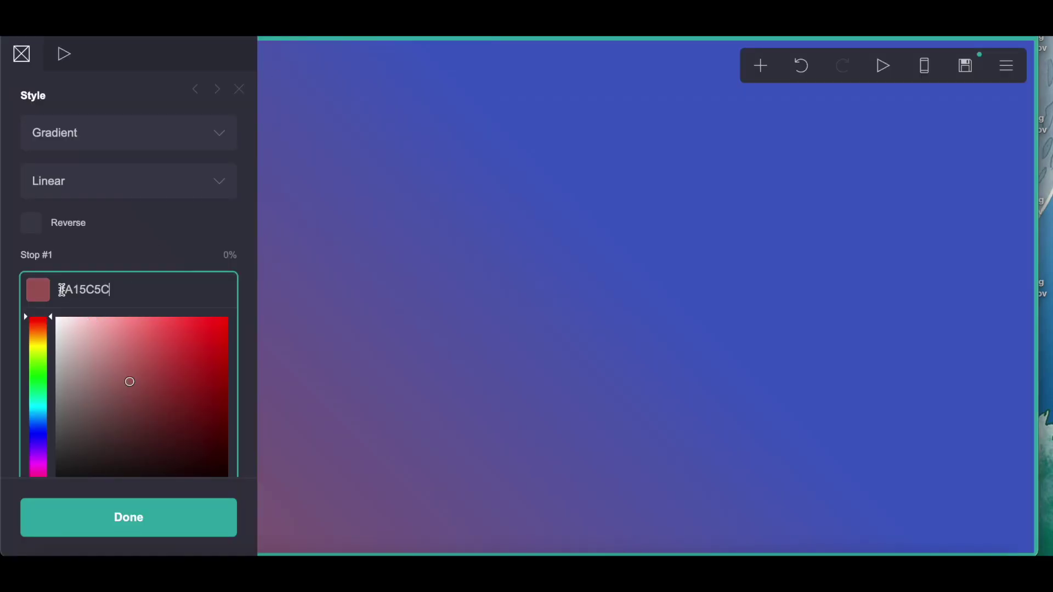
{"action": "left_click_drag", "start_coordinate": [62, 291], "coordinate": [158, 288]}
{"action": "right_click", "coordinate": [158, 289]}
{"action": "left_click", "coordinate": [180, 336]}
- Return to Carrd and set the gradient's Stop #1 colour to #FBF49B, completing the code with its final B
{"action": "key", "text": "alt+Tab"}
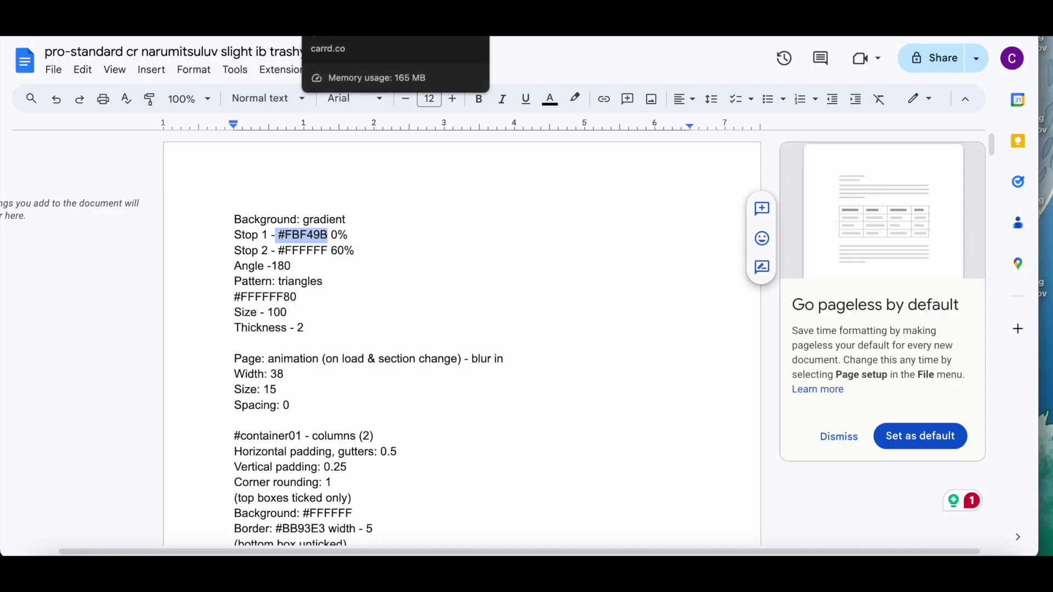
{"action": "left_click", "coordinate": [301, 39]}
{"action": "left_click_drag", "start_coordinate": [60, 290], "coordinate": [176, 293]}
{"action": "right_click", "coordinate": [176, 293]}
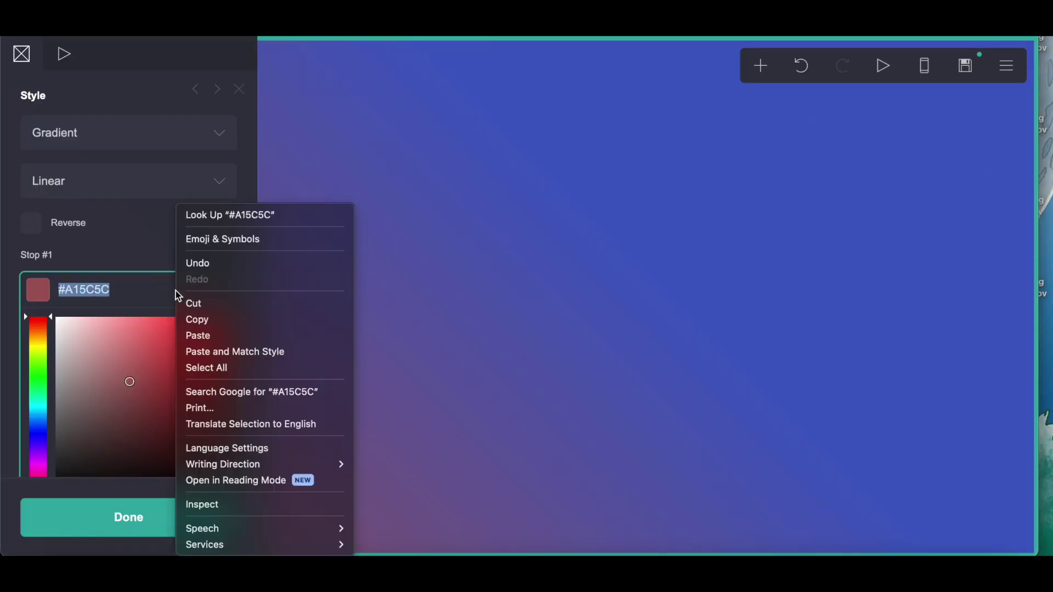
{"action": "left_click", "coordinate": [205, 337]}
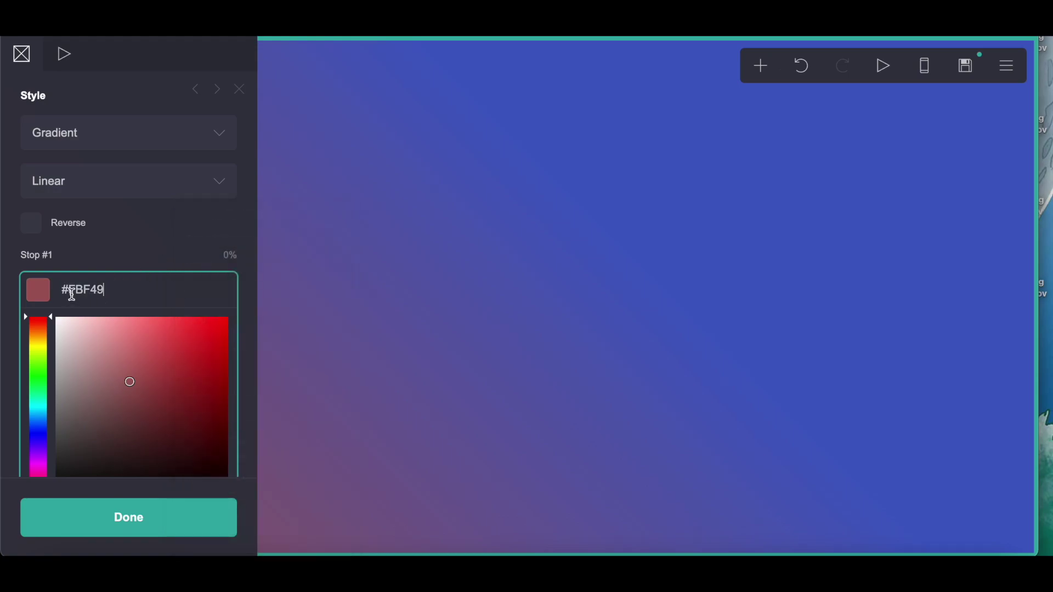
{"action": "type", "text": "B"}
{"action": "left_click", "coordinate": [153, 236]}
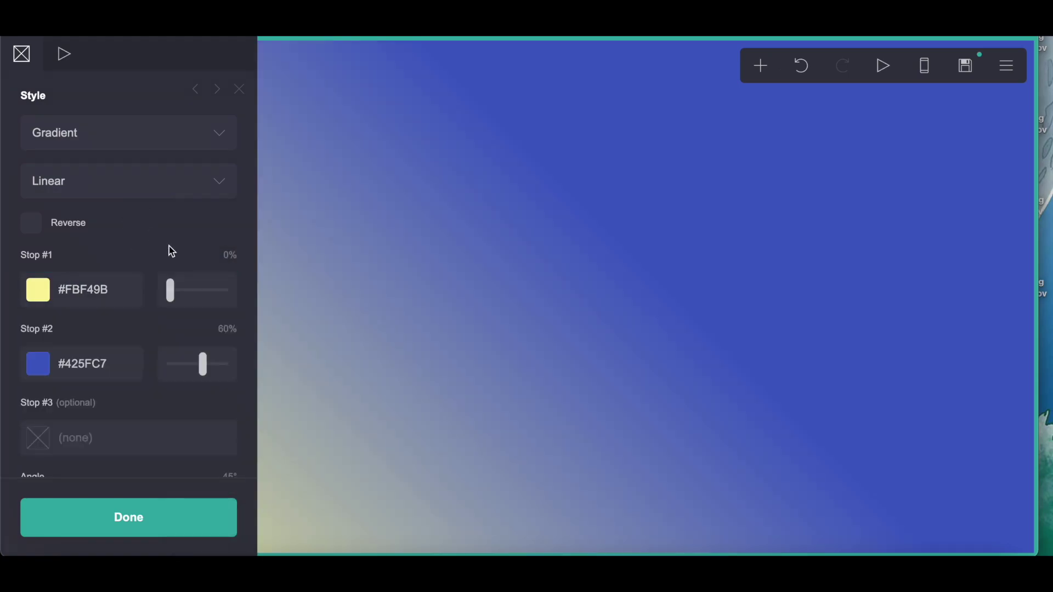
- Set the gradient's Stop #2 colour to #FFFFFF and its angle to 180°
{"action": "left_click", "coordinate": [116, 369]}
{"action": "key", "text": "ctrl+v"}
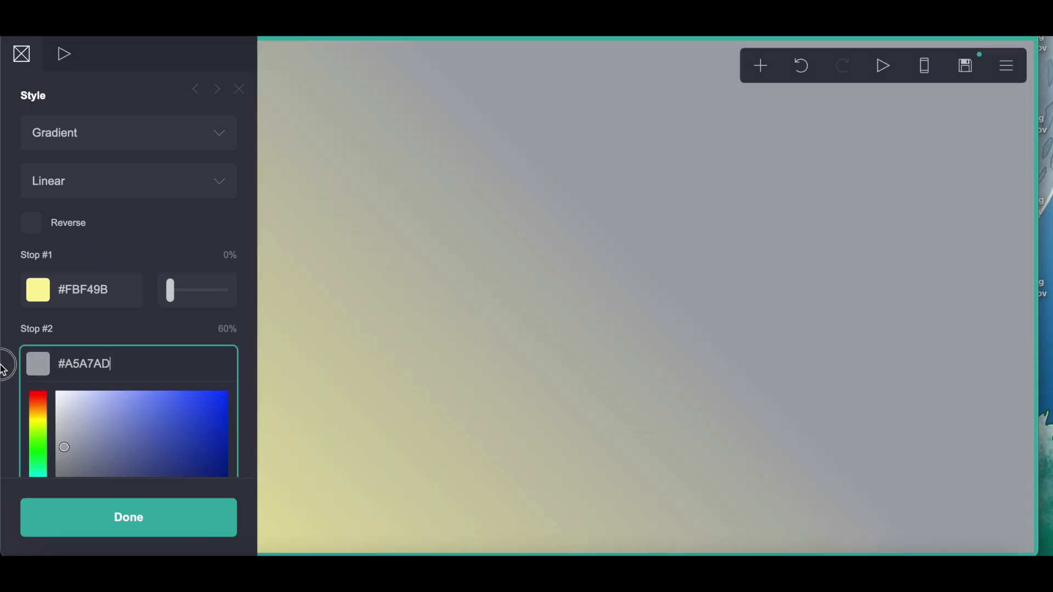
{"action": "left_click", "coordinate": [105, 327]}
{"action": "scroll", "coordinate": [105, 328], "scroll_direction": "down", "scroll_amount": 3}
{"action": "left_click", "coordinate": [228, 324]}
{"action": "type", "text": "180"}
{"action": "key", "text": "Return"}
{"action": "scroll", "coordinate": [153, 291], "scroll_direction": "down", "scroll_amount": 1}
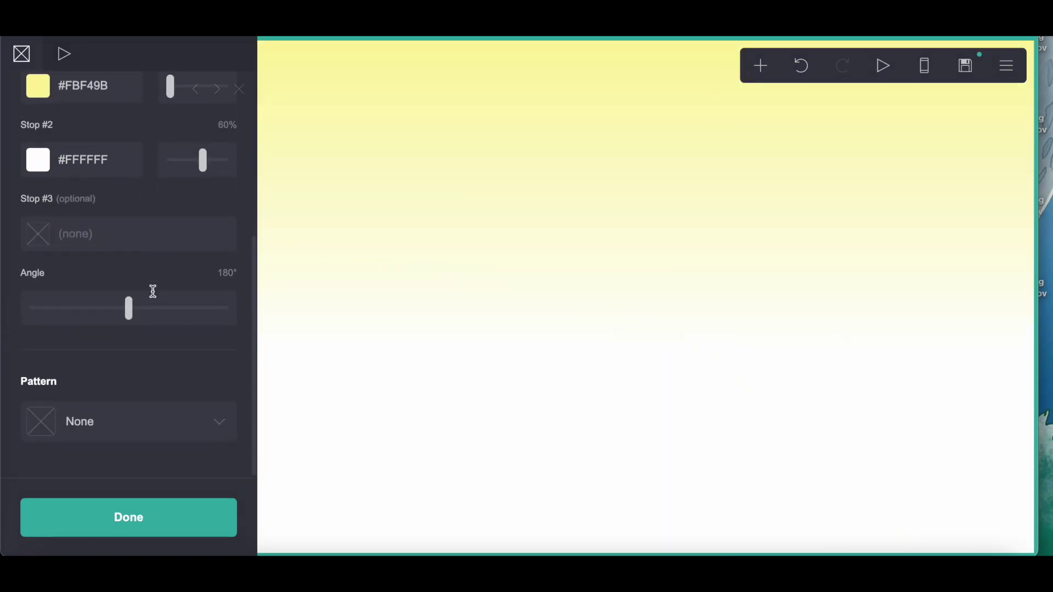
- Apply the Triangles pattern to the background and set its colour to #FFFFFF80
{"action": "left_click", "coordinate": [48, 408]}
{"action": "scroll", "coordinate": [87, 414], "scroll_direction": "down", "scroll_amount": 15}
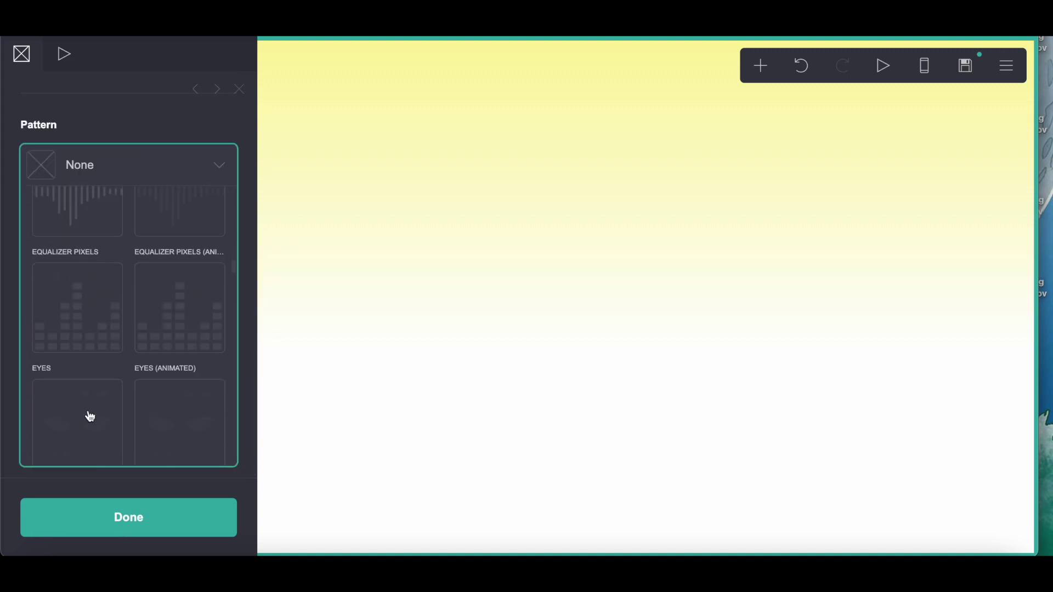
{"action": "scroll", "coordinate": [90, 417], "scroll_direction": "down", "scroll_amount": 10}
{"action": "scroll", "coordinate": [91, 416], "scroll_direction": "up", "scroll_amount": 5}
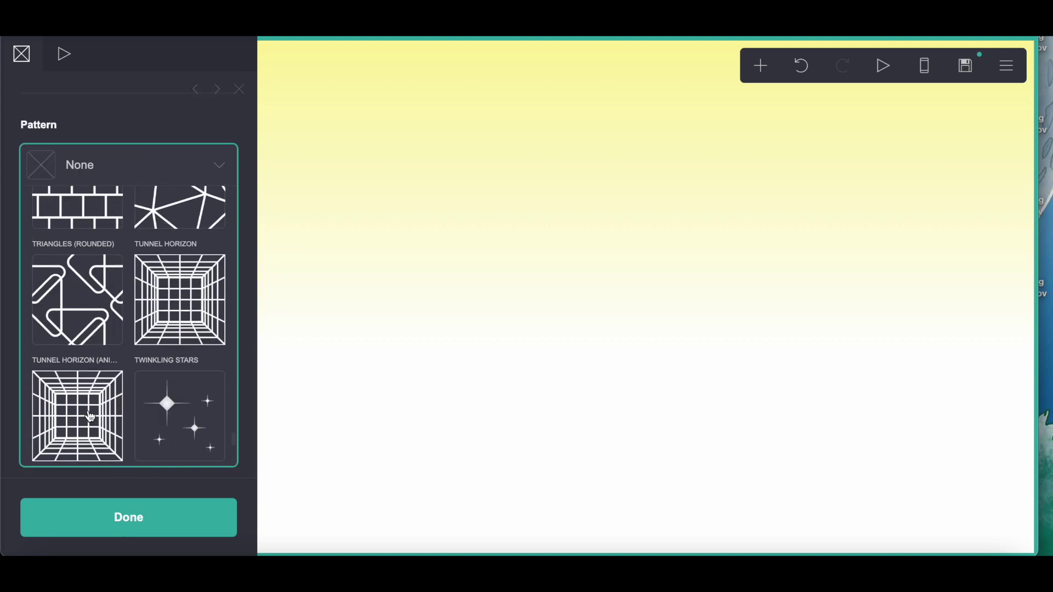
{"action": "scroll", "coordinate": [91, 417], "scroll_direction": "up", "scroll_amount": 1}
{"action": "left_click", "coordinate": [188, 343]}
{"action": "left_click", "coordinate": [115, 268]}
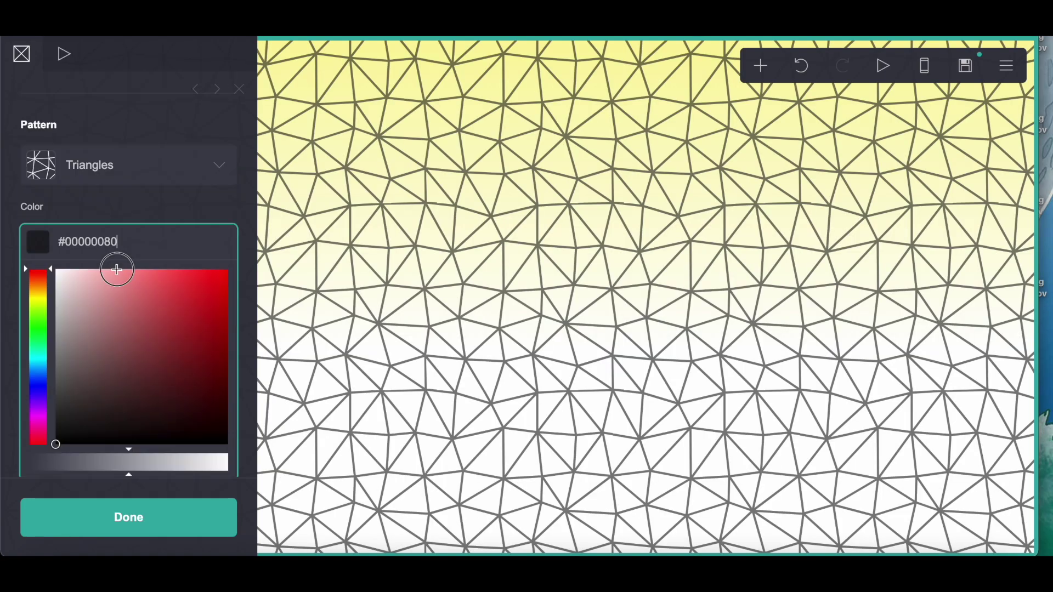
{"action": "left_click_drag", "start_coordinate": [115, 268], "coordinate": [4, 178]}
{"action": "left_click", "coordinate": [90, 209]}
- Set the triangle pattern's thickness to 2 and its size to 100
{"action": "left_click", "coordinate": [236, 393]}
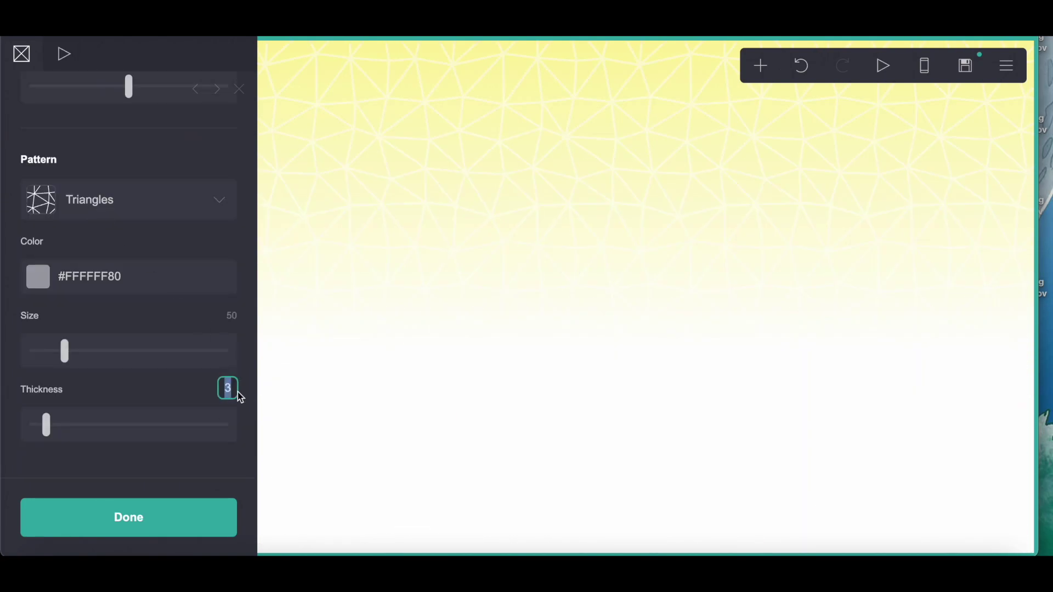
{"action": "left_click", "coordinate": [239, 322]}
{"action": "type", "text": "100"}
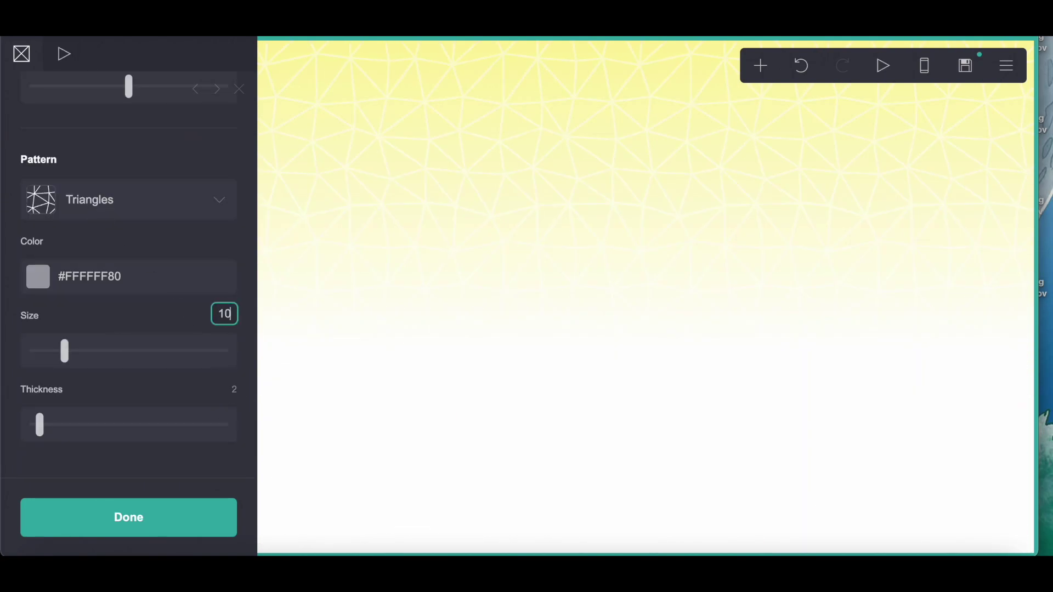
{"action": "key", "text": "Return"}
{"action": "scroll", "coordinate": [113, 283], "scroll_direction": "up", "scroll_amount": 8}
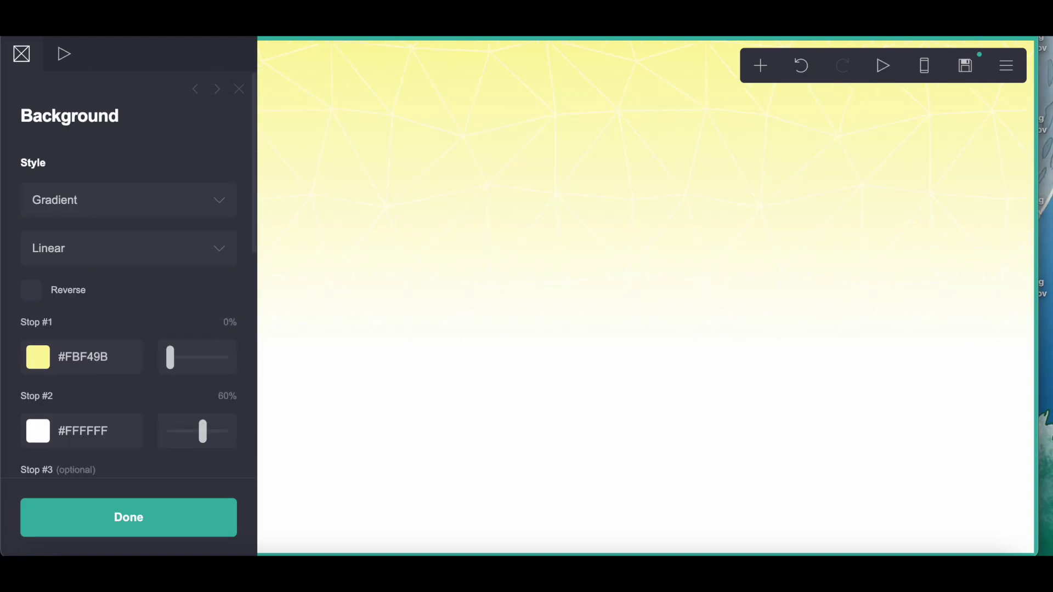
- Open the page settings and set both the On Load and On Section Change animations to Blur In
{"action": "left_click", "coordinate": [999, 68]}
{"action": "left_click", "coordinate": [921, 266]}
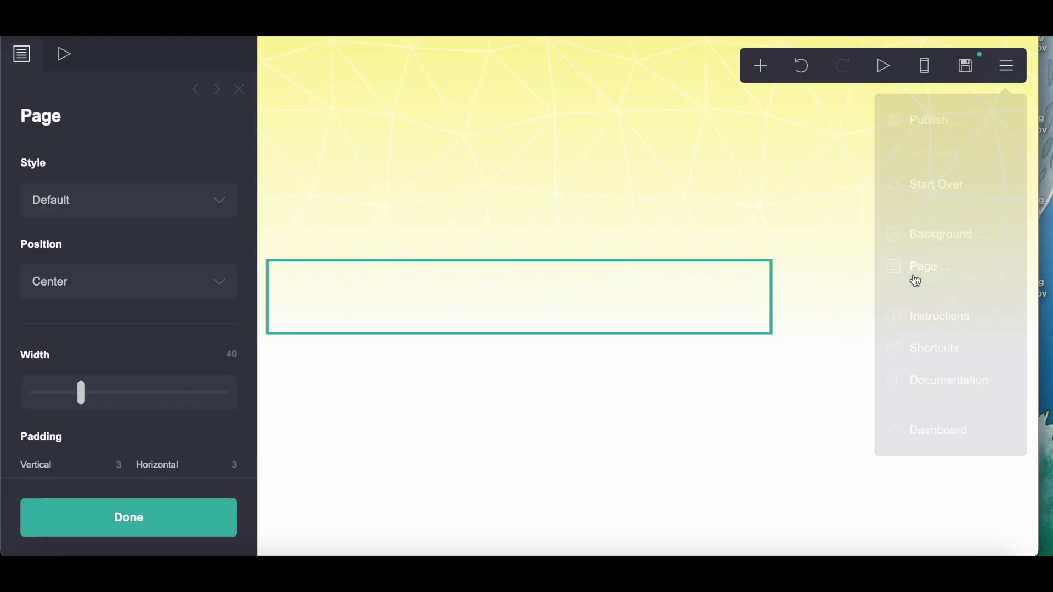
{"action": "left_click", "coordinate": [74, 54]}
{"action": "left_click", "coordinate": [70, 261]}
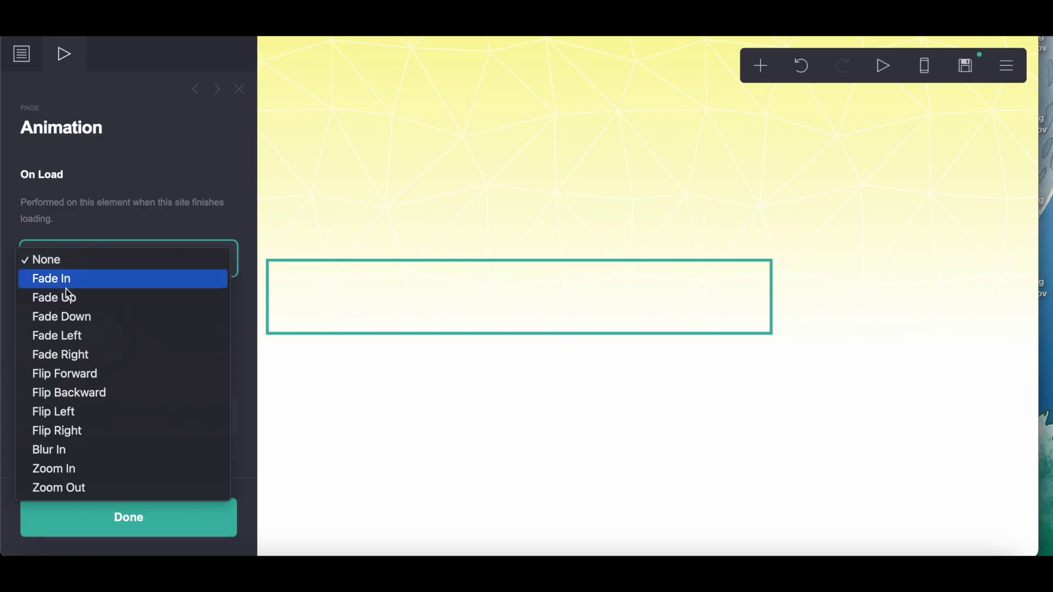
{"action": "left_click", "coordinate": [48, 451]}
{"action": "scroll", "coordinate": [51, 465], "scroll_direction": "down", "scroll_amount": 6}
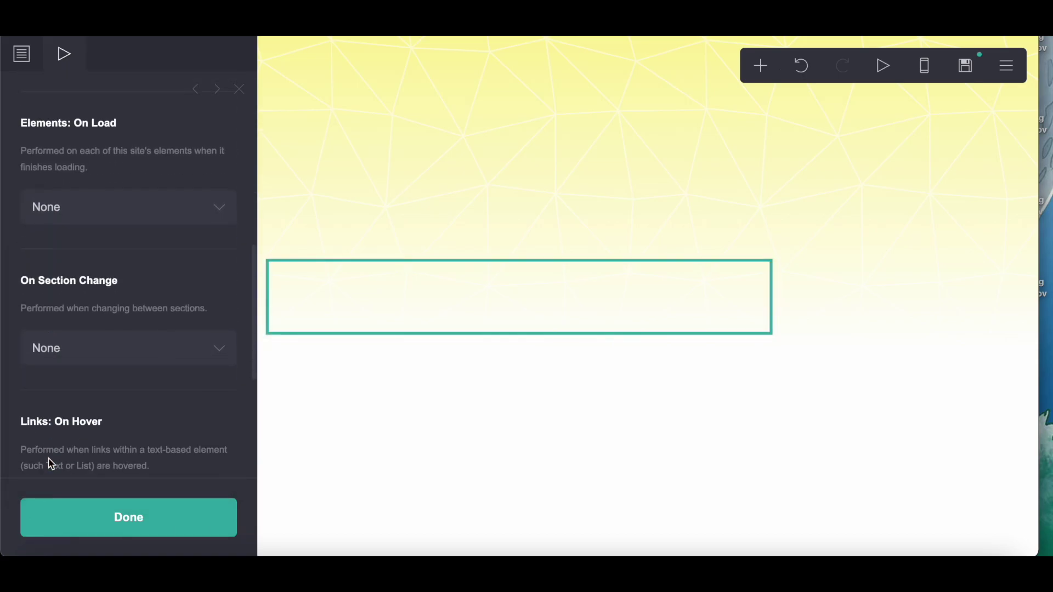
{"action": "left_click", "coordinate": [75, 328]}
{"action": "left_click", "coordinate": [71, 366]}
- Check the page values in the Google Docs notes, and set the page's contents spacing to 0 in Carrd
{"action": "key", "text": "super+Tab"}
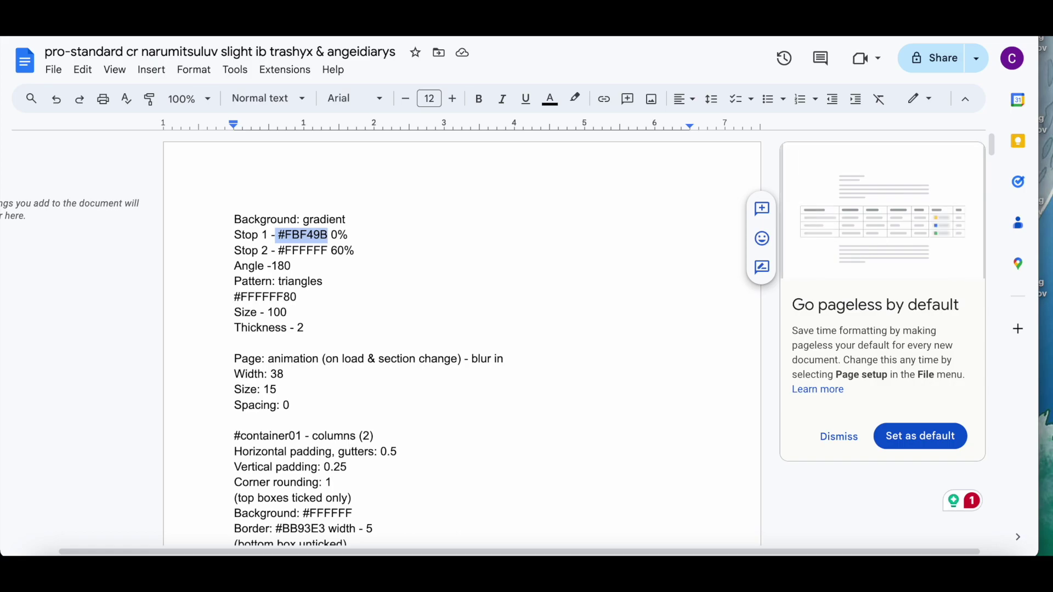
{"action": "key", "text": "super+Tab"}
{"action": "left_click", "coordinate": [22, 53]}
{"action": "left_click", "coordinate": [226, 282]}
{"action": "key", "text": "BackSpace"}
{"action": "type", "text": "0"}
- Set the page's base size to 15 and its width to 38
{"action": "scroll", "coordinate": [137, 274], "scroll_direction": "up", "scroll_amount": 5}
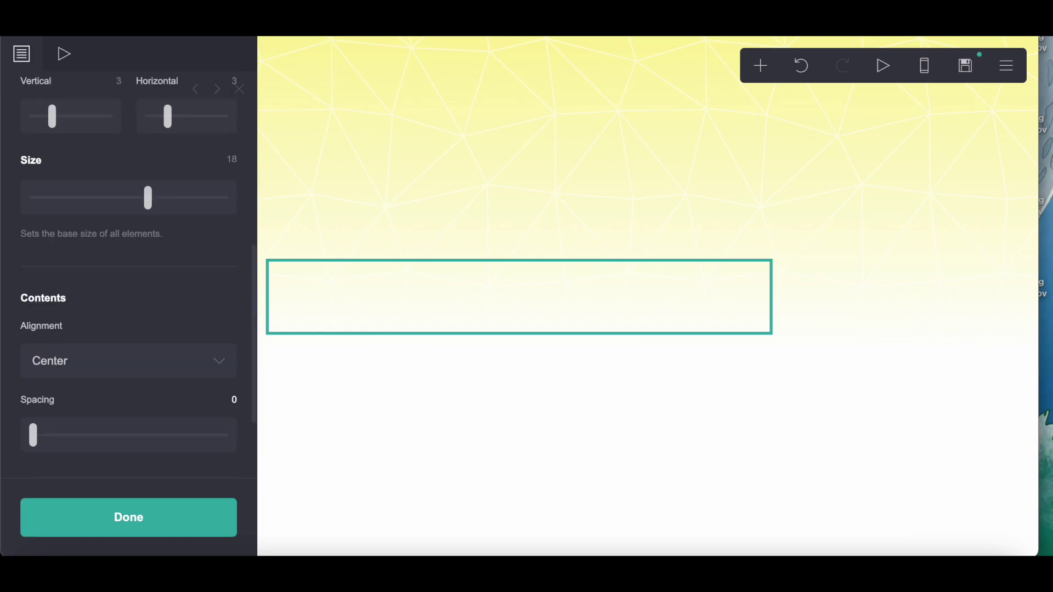
{"action": "left_click", "coordinate": [230, 350]}
{"action": "type", "text": "1"}
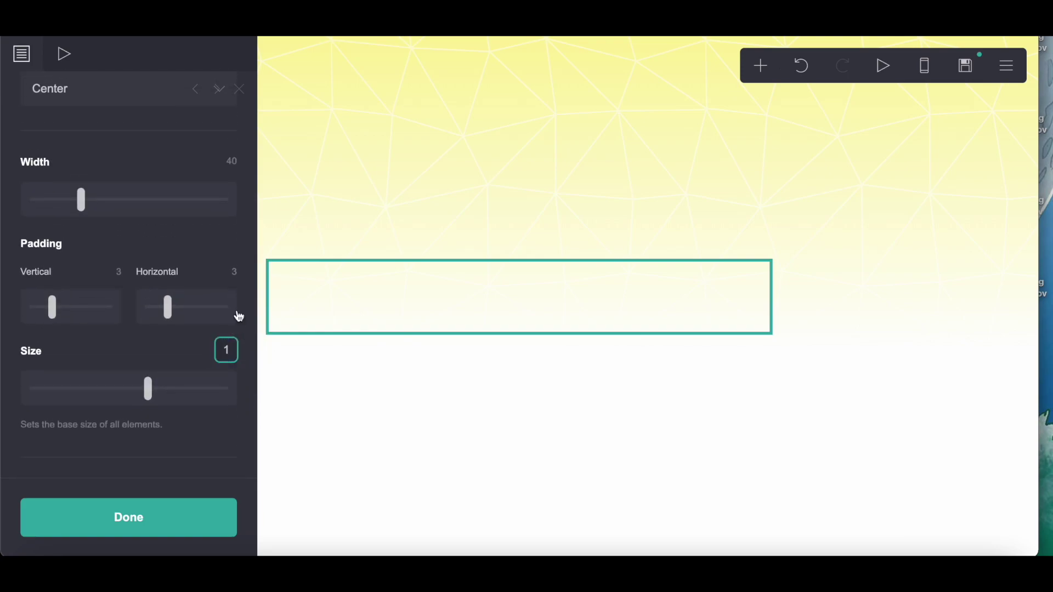
{"action": "left_click", "coordinate": [232, 166]}
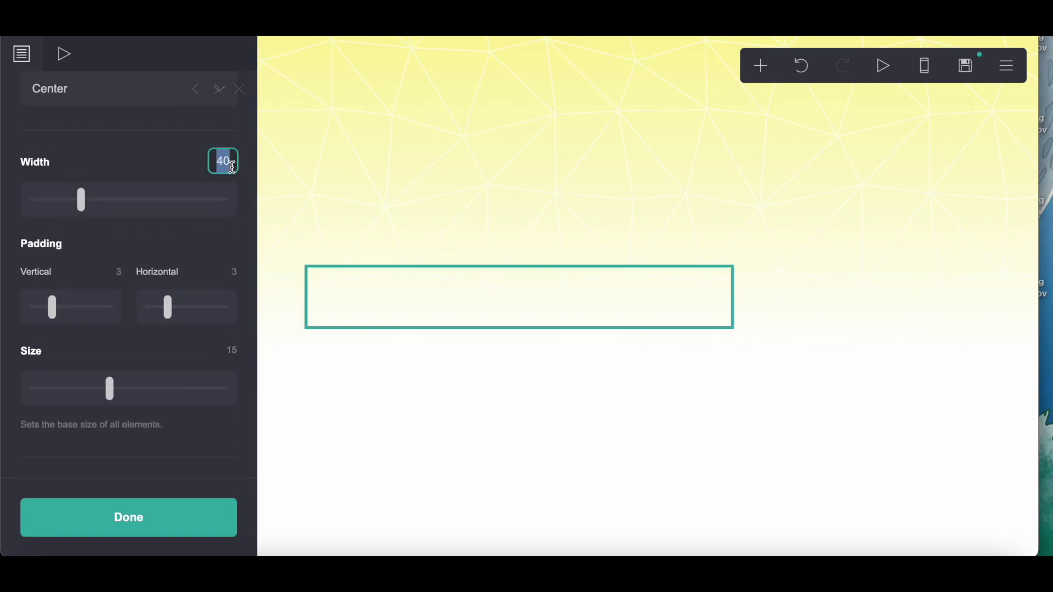
{"action": "type", "text": "38"}
{"action": "key", "text": "Return"}
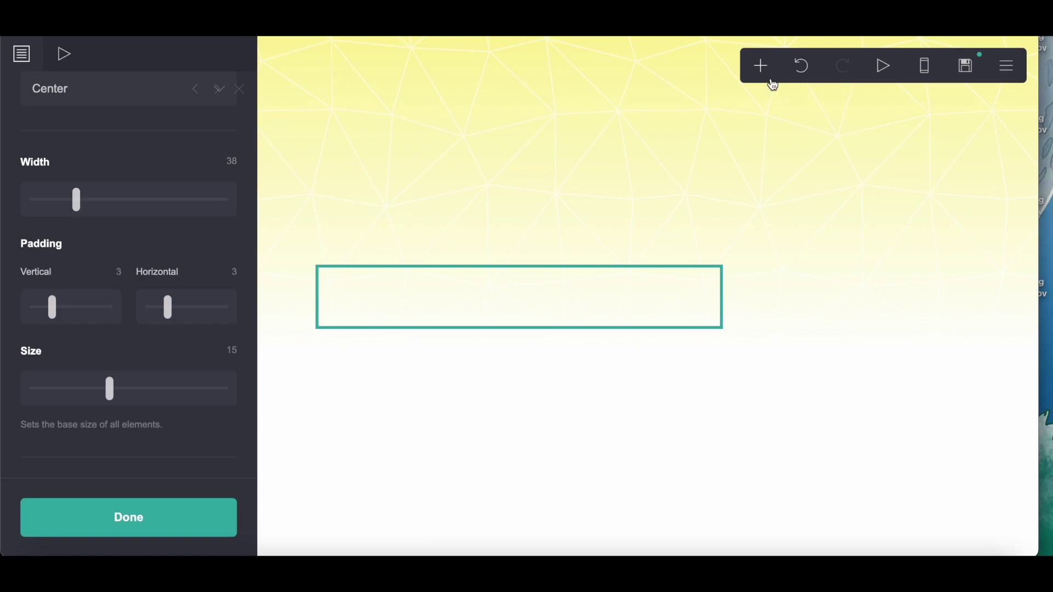
- Add a container element to the page and set its type to Columns, following the container01 notes
{"action": "left_click", "coordinate": [772, 82]}
{"action": "left_click", "coordinate": [587, 406]}
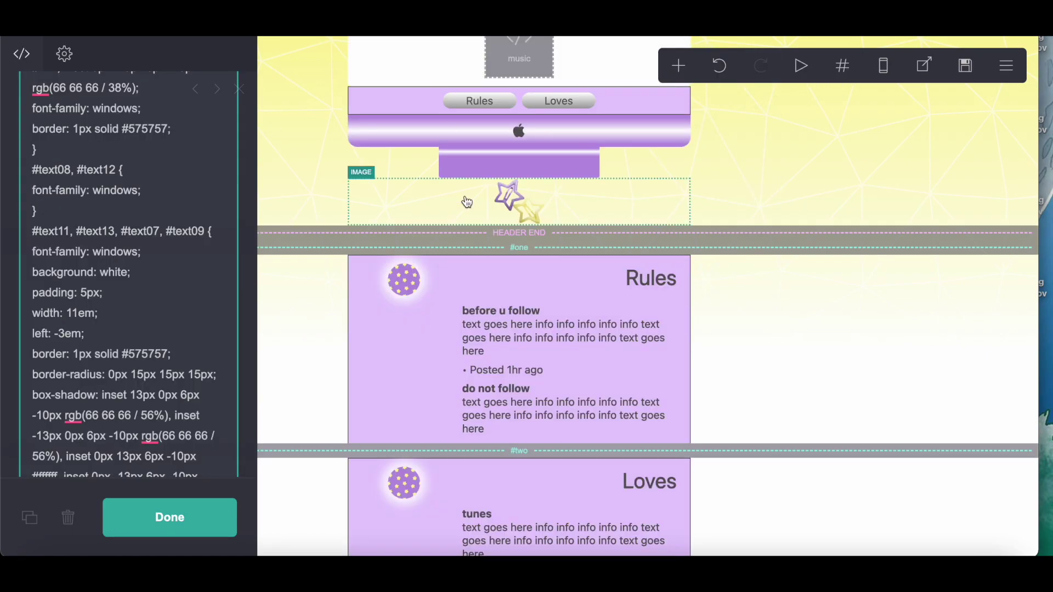
{"action": "scroll", "coordinate": [366, 108], "scroll_direction": "up", "scroll_amount": 6}
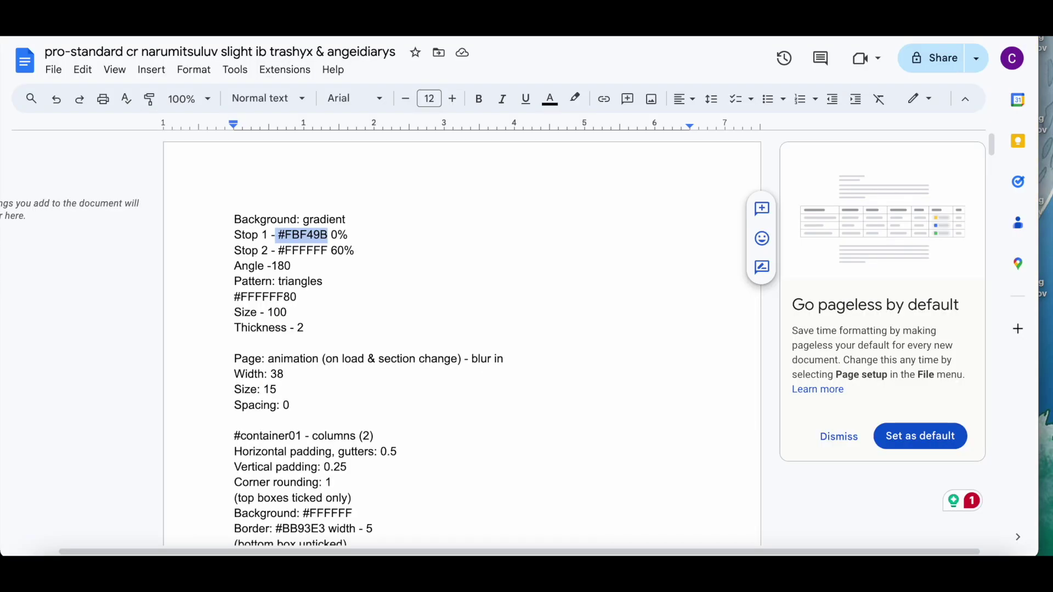
{"action": "scroll", "coordinate": [364, 378], "scroll_direction": "down", "scroll_amount": 4}
{"action": "scroll", "coordinate": [364, 378], "scroll_direction": "down", "scroll_amount": 2}
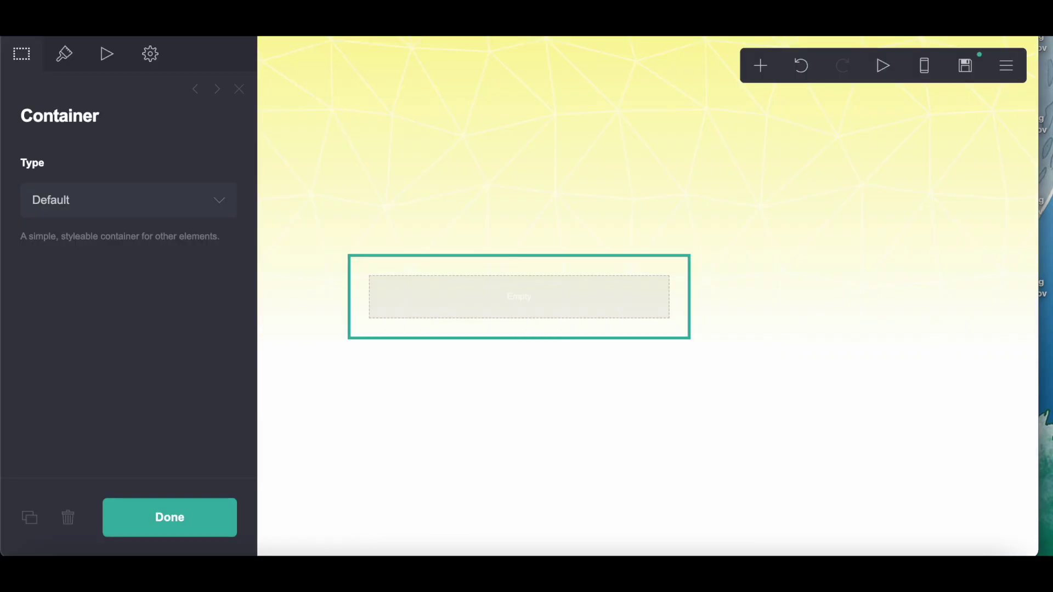
{"action": "left_click", "coordinate": [55, 203]}
{"action": "left_click", "coordinate": [52, 219]}
- Set the container's vertical padding to 0.25 and both its horizontal padding and gutters to 0.5
{"action": "left_click", "coordinate": [64, 54]}
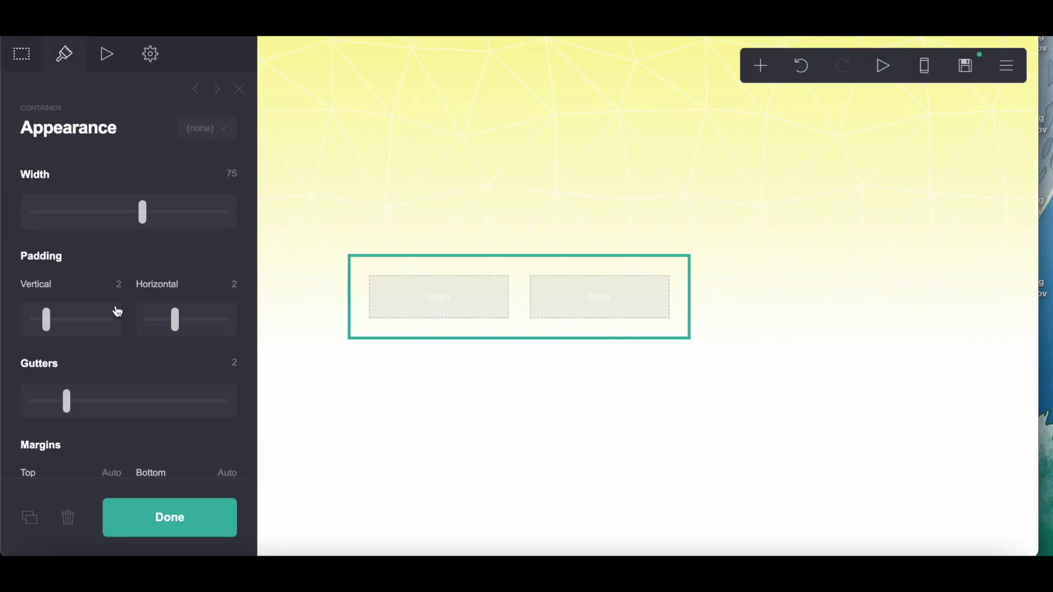
{"action": "left_click", "coordinate": [121, 291]}
{"action": "type", "text": ".25"}
{"action": "key", "text": "Return"}
{"action": "left_click", "coordinate": [234, 287]}
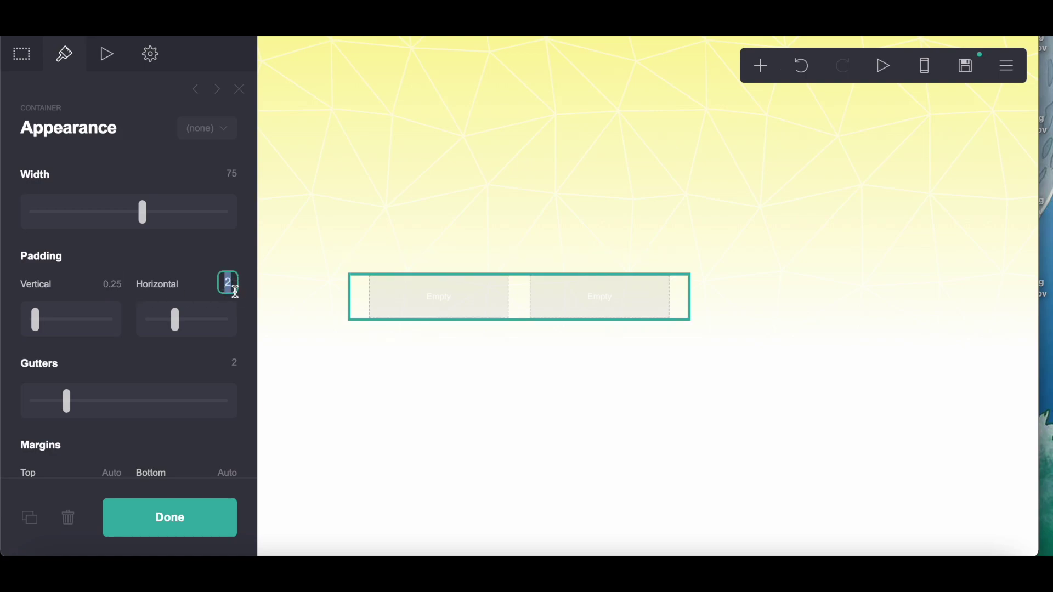
{"action": "type", "text": ".5"}
{"action": "left_click", "coordinate": [231, 365]}
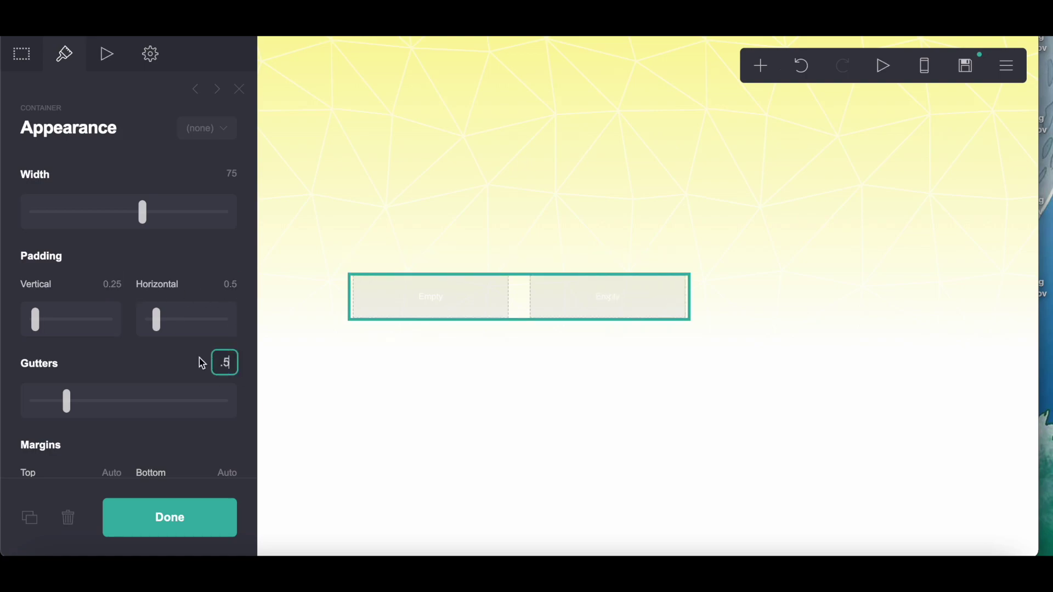
{"action": "type", "text": ".5"}
{"action": "key", "text": "Return"}
- Give the container a solid color background of #FFFFFF
{"action": "scroll", "coordinate": [180, 359], "scroll_direction": "down", "scroll_amount": 10}
{"action": "left_click", "coordinate": [103, 343]}
{"action": "left_click", "coordinate": [105, 370]}
{"action": "scroll", "coordinate": [101, 367], "scroll_direction": "down", "scroll_amount": 5}
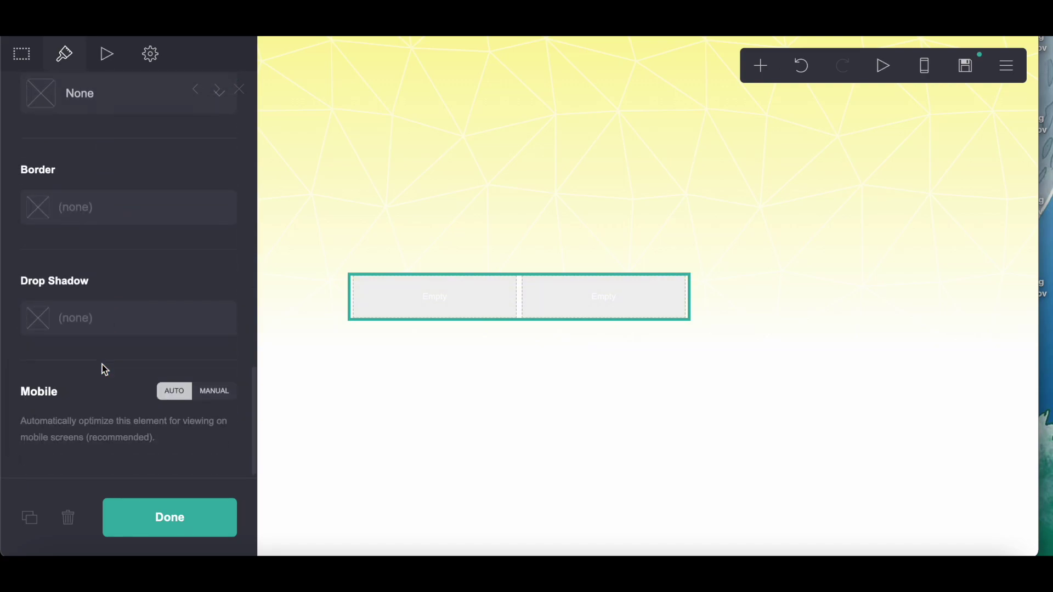
- Switch the container's mobile settings to Manual and set the mobile layout to Default
{"action": "left_click", "coordinate": [216, 390]}
{"action": "scroll", "coordinate": [214, 386], "scroll_direction": "down", "scroll_amount": 5}
{"action": "left_click", "coordinate": [89, 289]}
{"action": "left_click", "coordinate": [91, 285]}
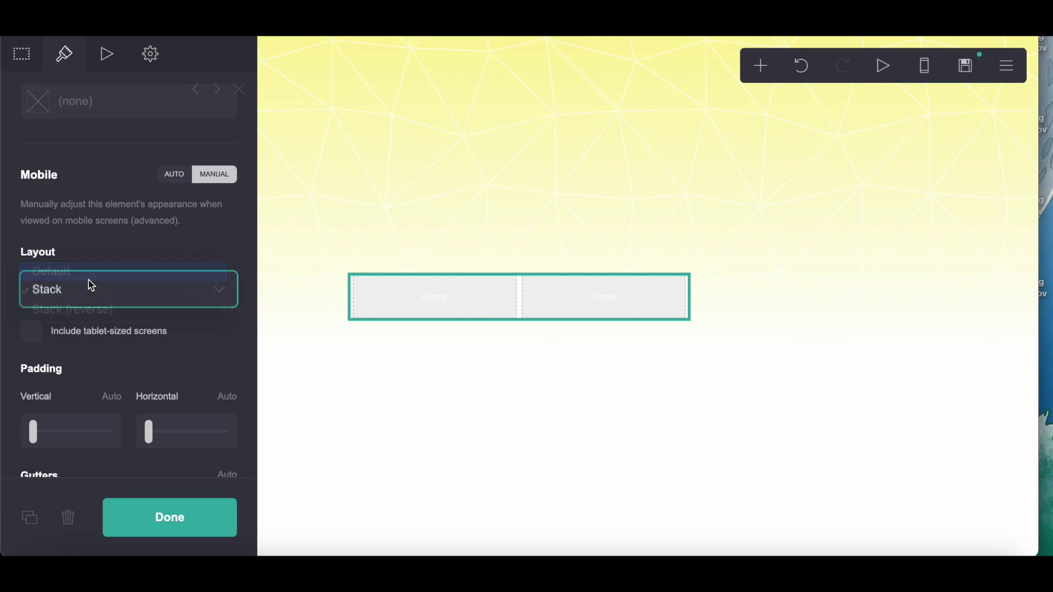
- Set the container's corner rounding to 1 and limit it to the top left and top right corners
{"action": "scroll", "coordinate": [87, 280], "scroll_direction": "up", "scroll_amount": 10}
{"action": "scroll", "coordinate": [229, 215], "scroll_direction": "down", "scroll_amount": 1}
{"action": "left_click", "coordinate": [229, 215]}
{"action": "left_click", "coordinate": [38, 324]}
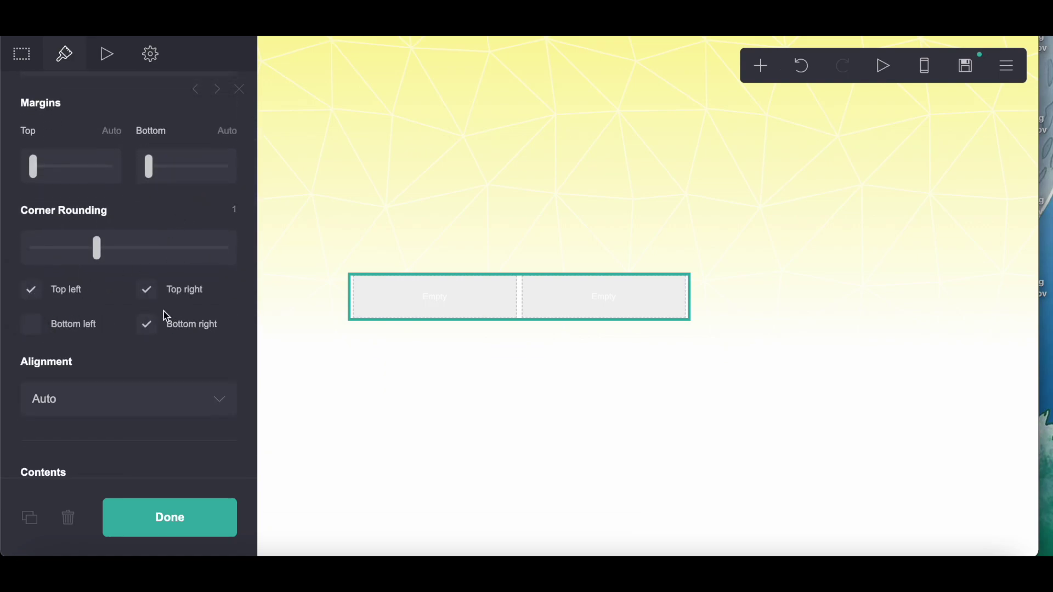
- Copy the container01 border color #BB93E3 from the Google Docs notes and apply it in Carrd as the container's border with width 5
{"action": "key", "text": "alt+Tab"}
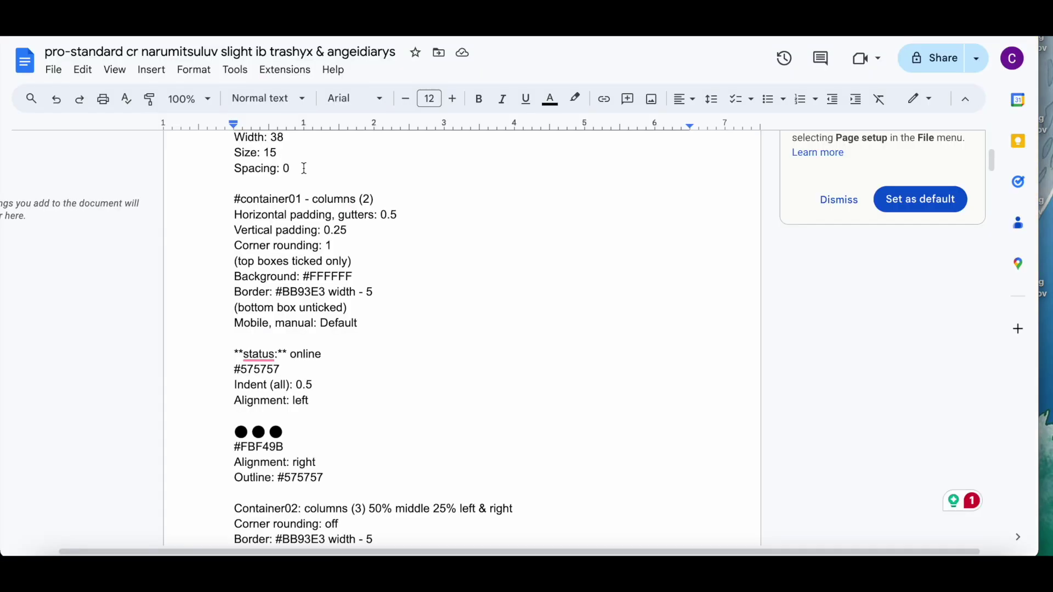
{"action": "double_click", "coordinate": [273, 293]}
{"action": "right_click", "coordinate": [320, 292]}
{"action": "left_click", "coordinate": [371, 209]}
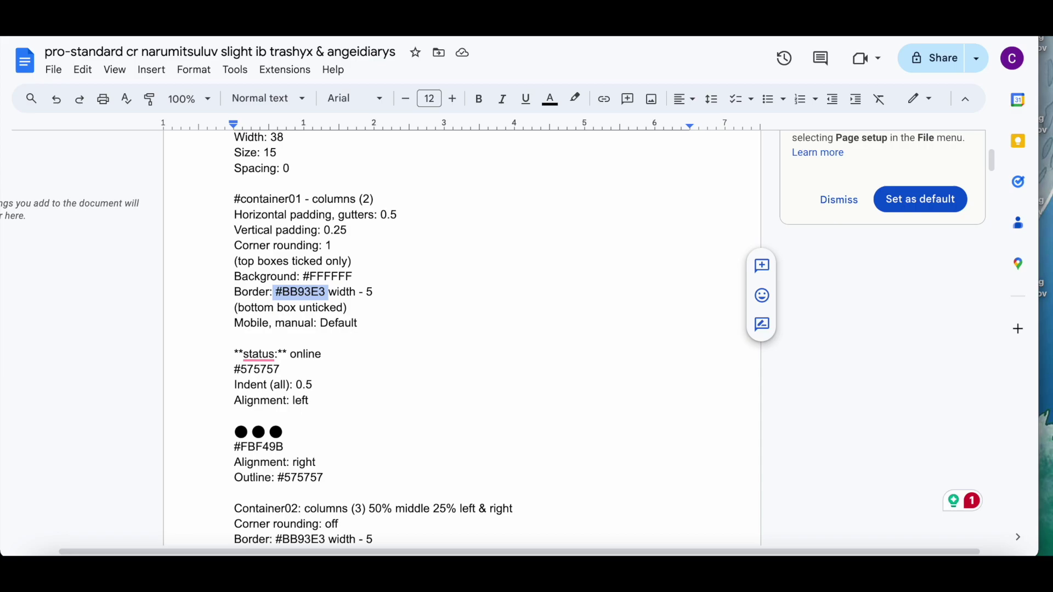
{"action": "key", "text": "alt+Tab"}
{"action": "scroll", "coordinate": [138, 294], "scroll_direction": "down", "scroll_amount": 10}
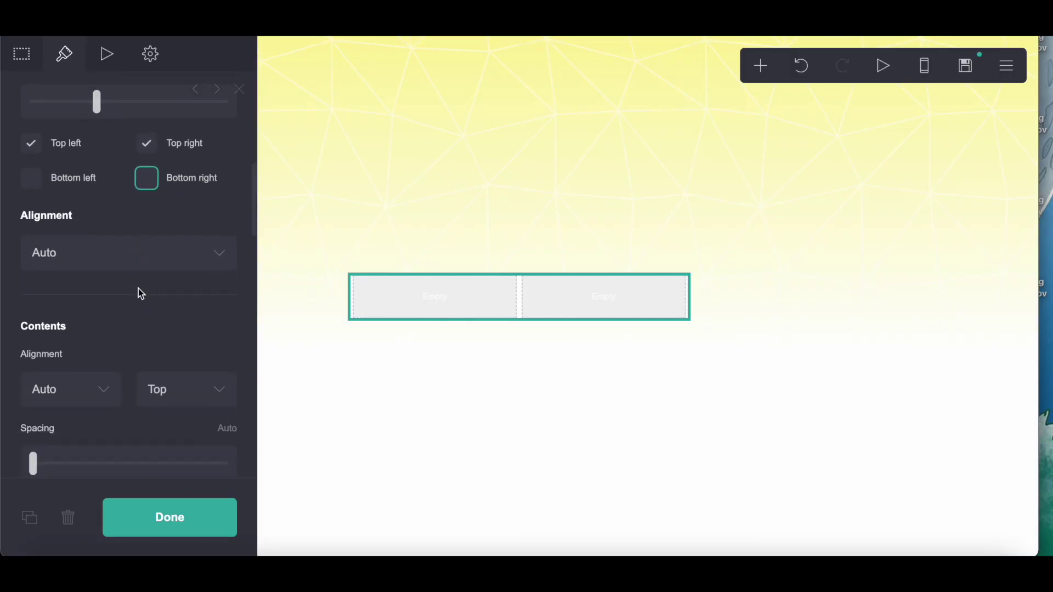
{"action": "right_click", "coordinate": [99, 401]}
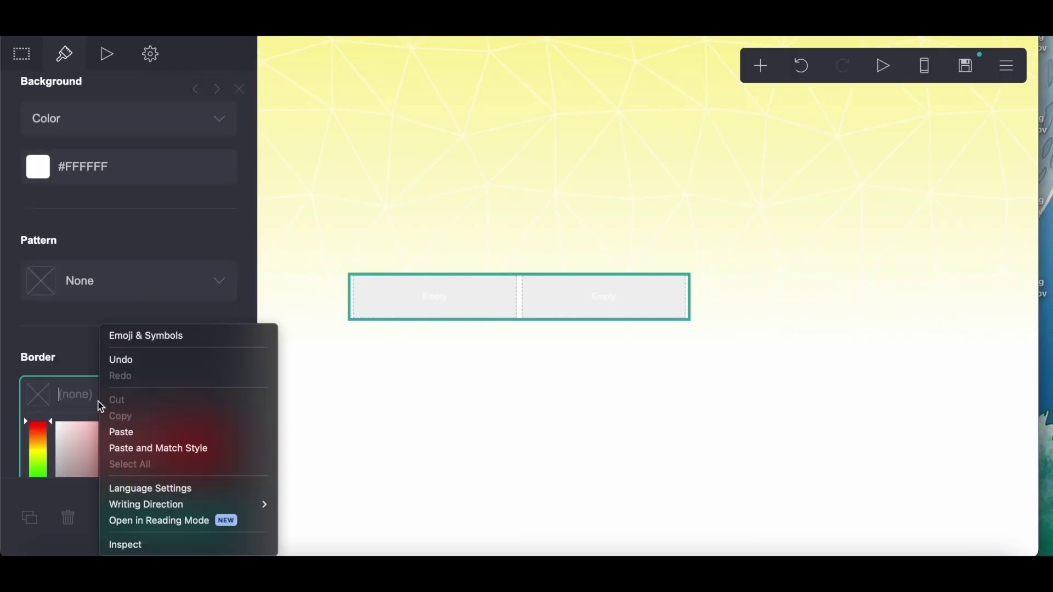
{"action": "left_click", "coordinate": [120, 430]}
{"action": "left_click", "coordinate": [100, 334]}
{"action": "left_click", "coordinate": [117, 430]}
{"action": "key", "text": "Return"}
- Add a text element in the container's left column reading "**status:** online"
{"action": "left_click", "coordinate": [761, 67]}
{"action": "left_click", "coordinate": [594, 115]}
{"action": "left_click_drag", "start_coordinate": [108, 171], "coordinate": [3, 172]}
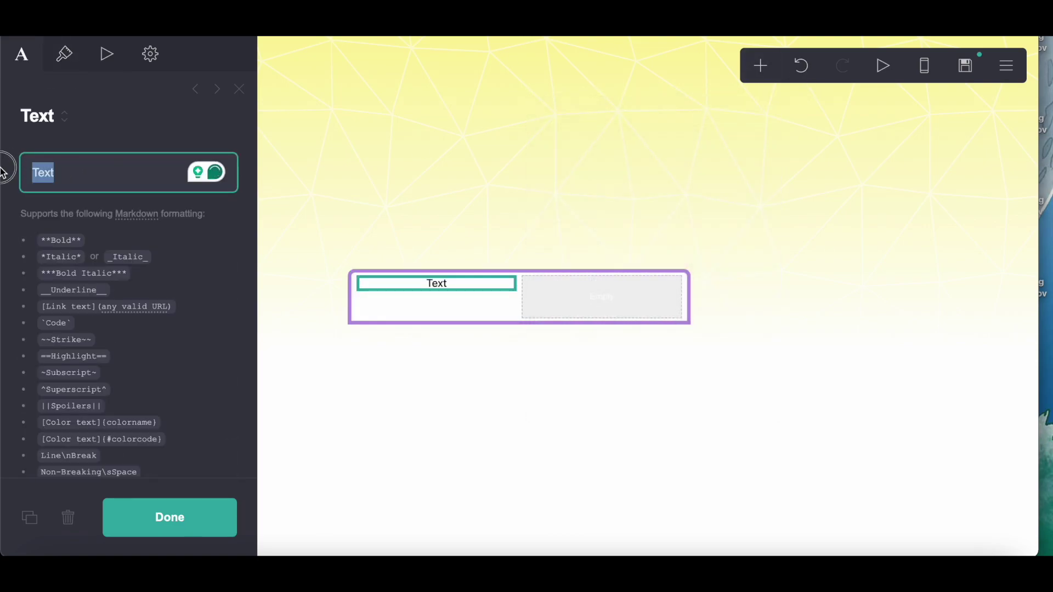
{"action": "type", "text": "**stat"}
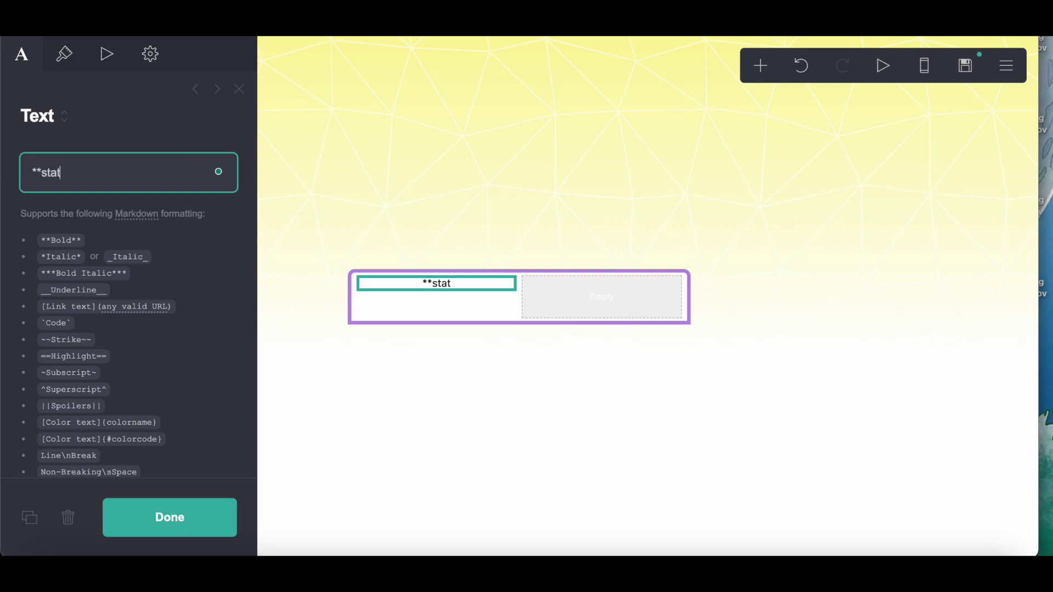
{"action": "type", "text": "us:** online"}
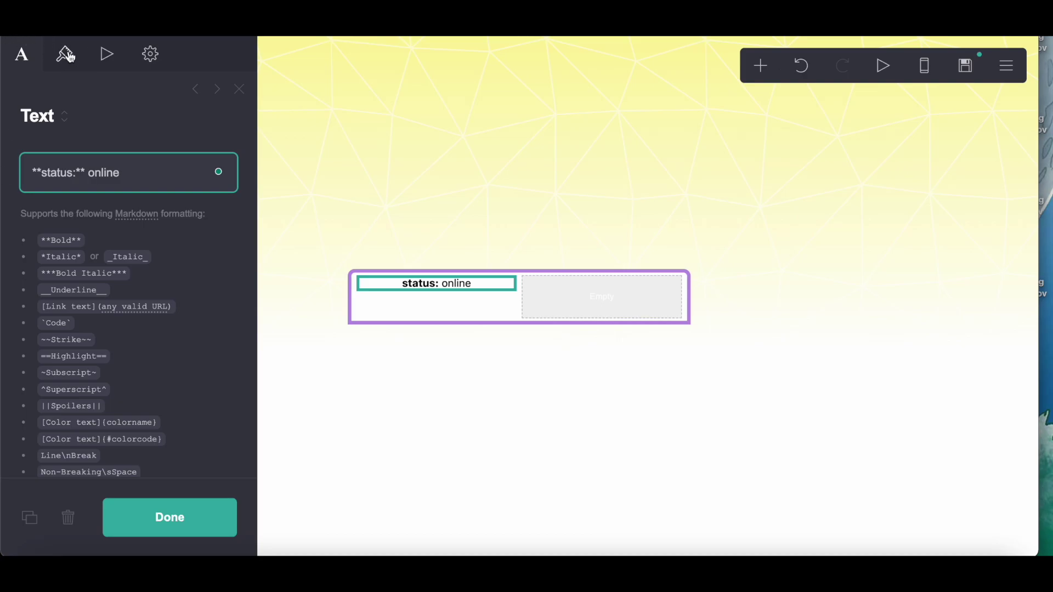
- Set the status text's alignment to Left
{"action": "left_click", "coordinate": [66, 55]}
{"action": "scroll", "coordinate": [81, 265], "scroll_direction": "down", "scroll_amount": 10}
{"action": "left_click", "coordinate": [77, 267]}
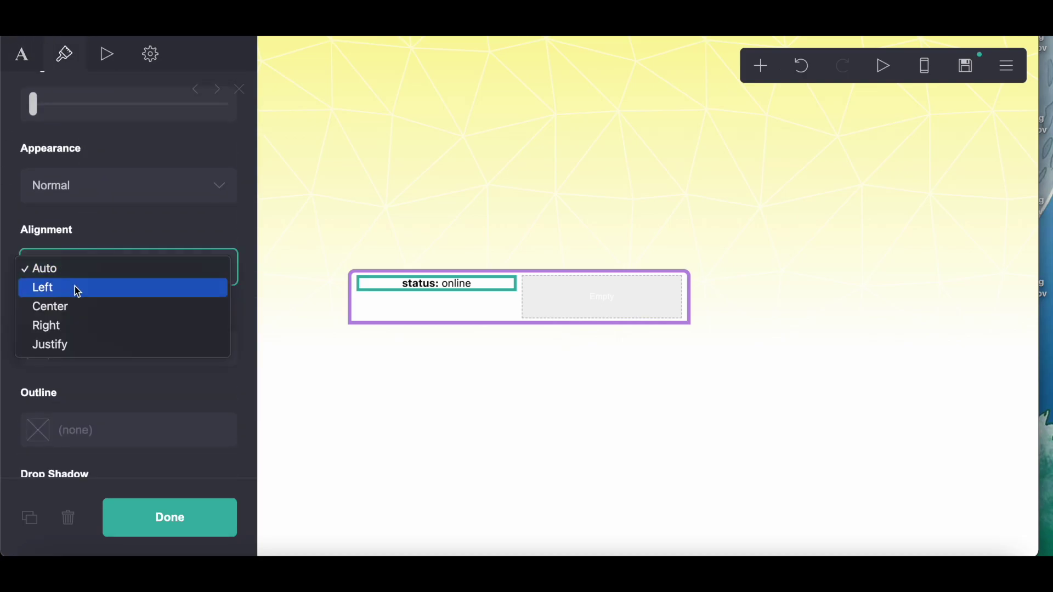
{"action": "left_click", "coordinate": [78, 289]}
- Following the Google Docs notes, set the status text's color to #575757 and its All indent to 0.5 in Carrd
{"action": "scroll", "coordinate": [75, 286], "scroll_direction": "up", "scroll_amount": 10}
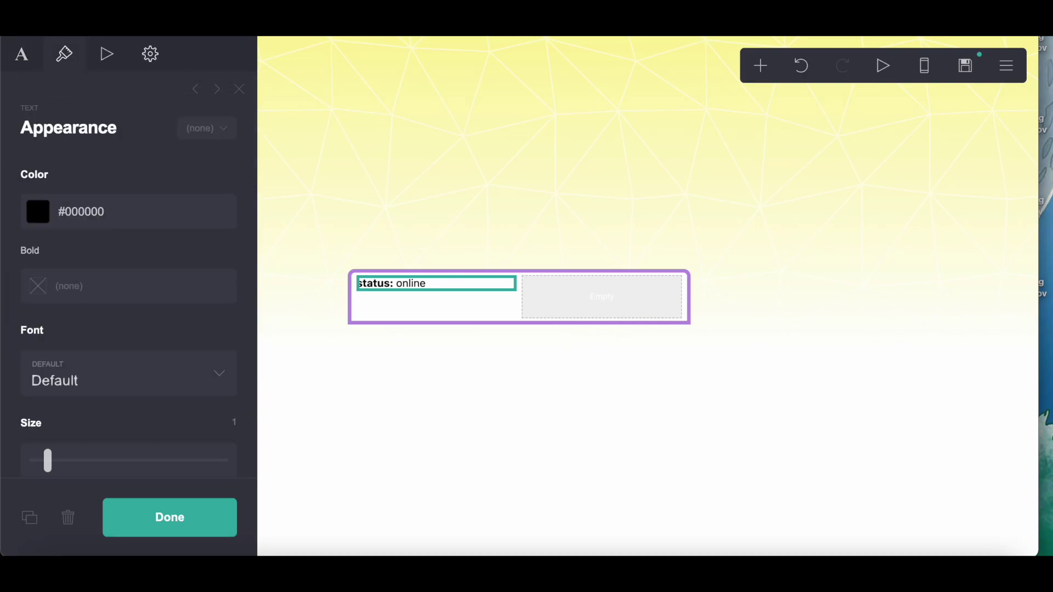
{"action": "key", "text": "alt+Tab"}
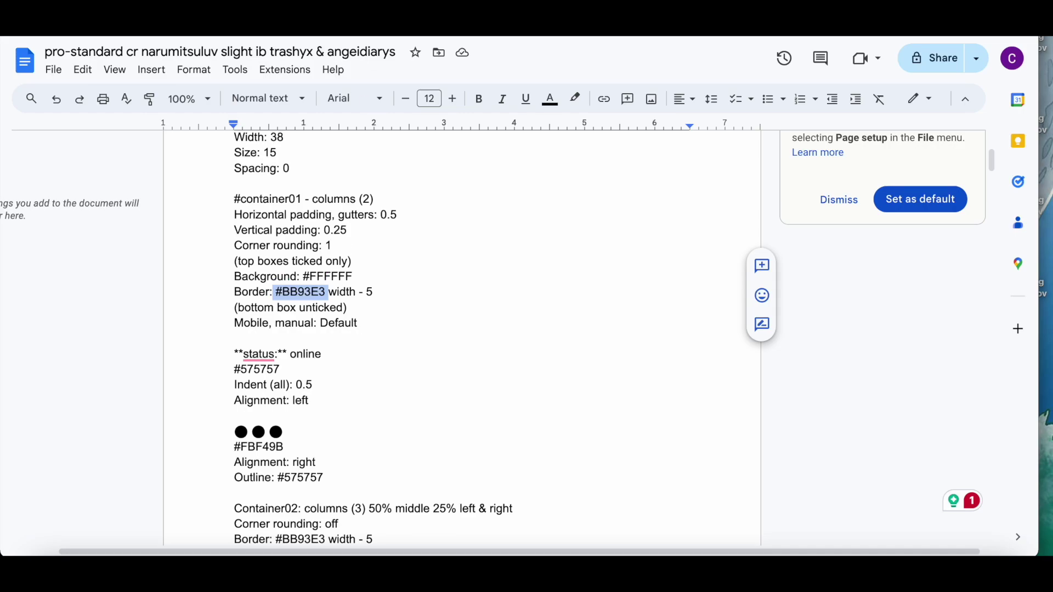
{"action": "key", "text": "alt+Tab"}
{"action": "left_click", "coordinate": [65, 213]}
{"action": "type", "text": "#5"}
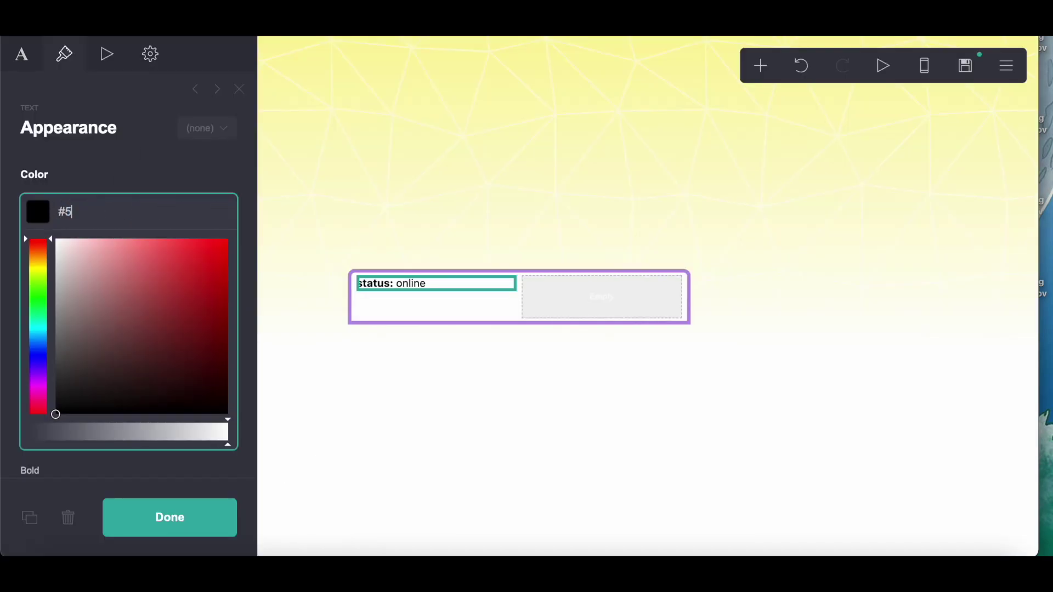
{"action": "type", "text": "75757"}
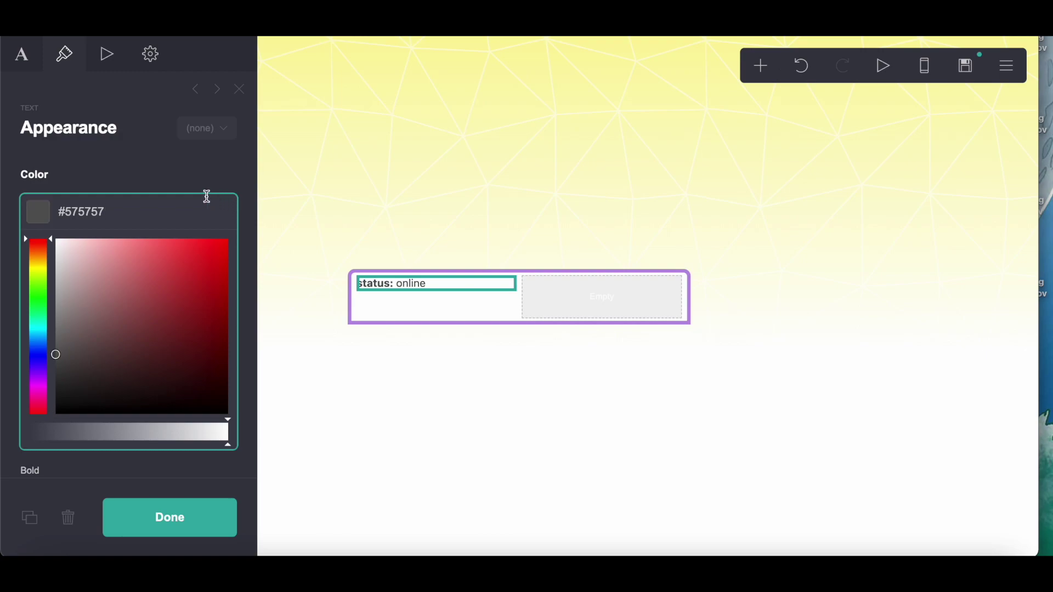
{"action": "left_click", "coordinate": [149, 176]}
{"action": "scroll", "coordinate": [148, 181], "scroll_direction": "down", "scroll_amount": 10}
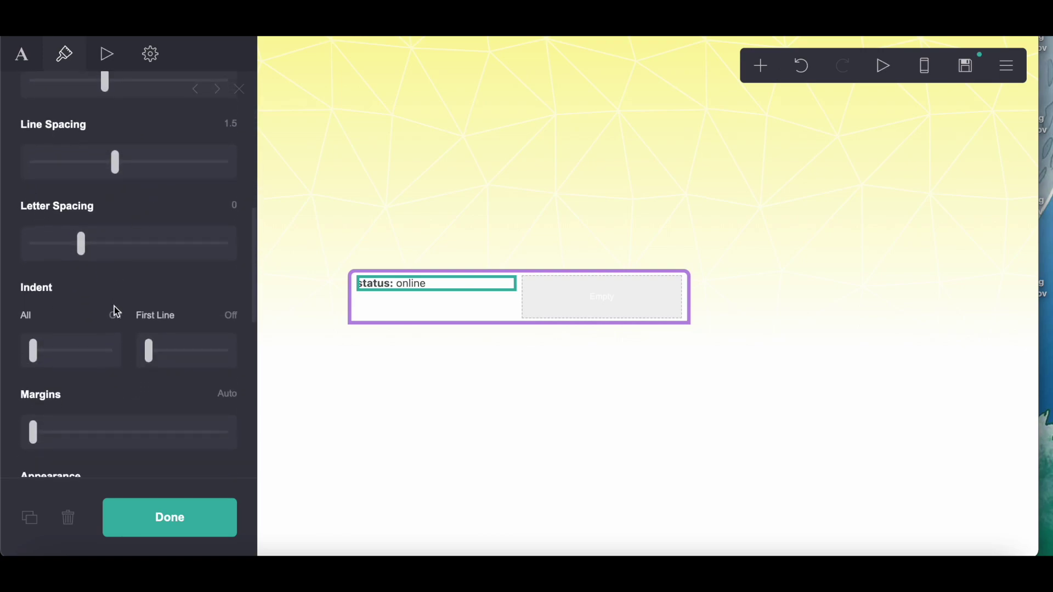
{"action": "key", "text": "BackSpace"}
{"action": "key", "text": "Return"}
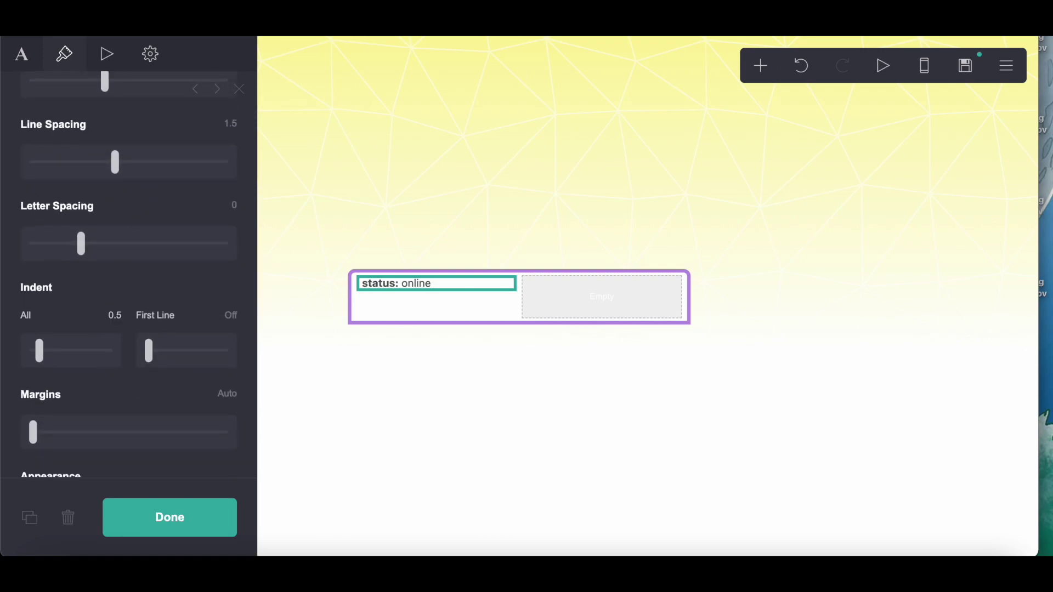
- Copy the line of three black circles from the Google Docs notes and return to Carrd
{"action": "key", "text": "alt+Tab"}
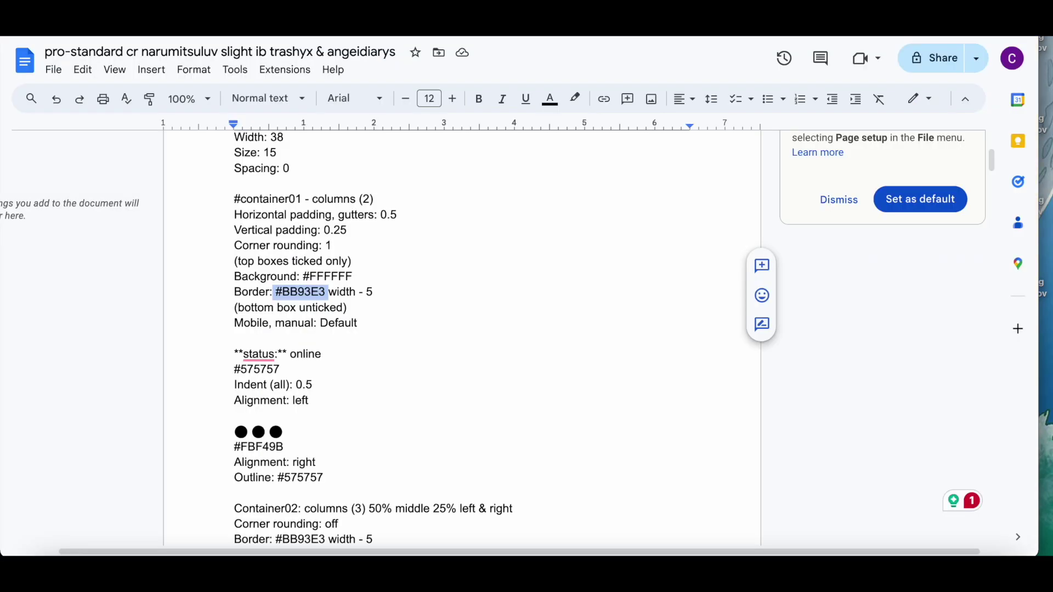
{"action": "scroll", "coordinate": [397, 455], "scroll_direction": "down", "scroll_amount": 1}
{"action": "left_click_drag", "start_coordinate": [229, 378], "coordinate": [324, 377]}
{"action": "right_click", "coordinate": [321, 378]}
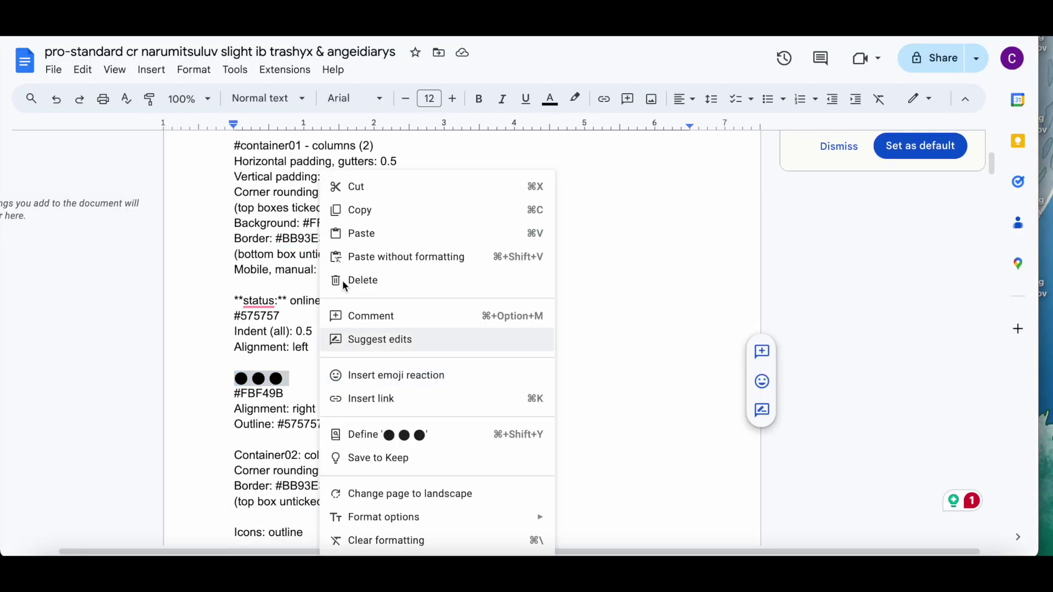
{"action": "left_click", "coordinate": [391, 214]}
{"action": "key", "text": "alt+Tab"}
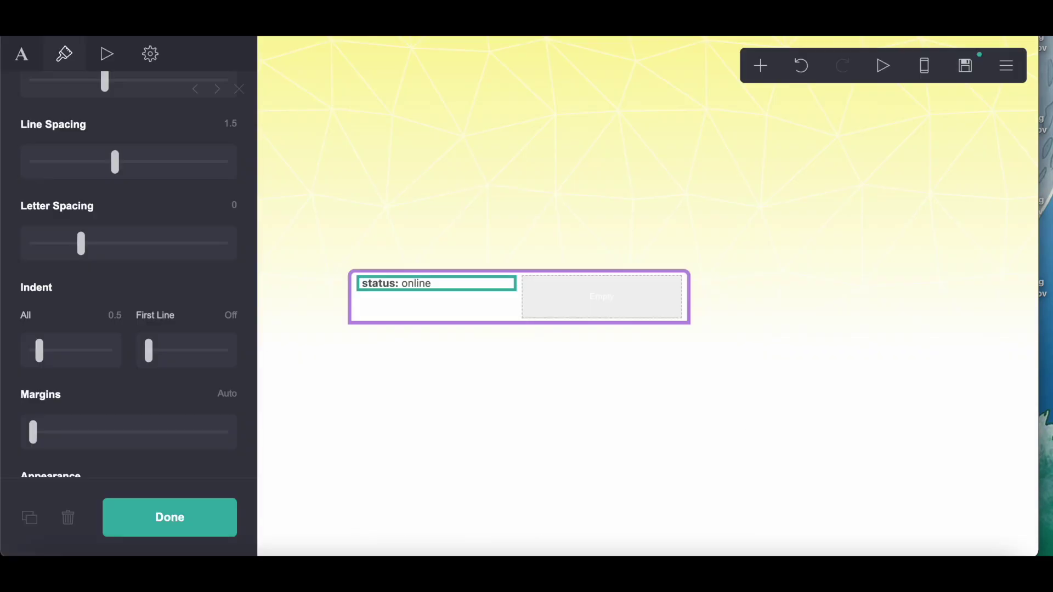
- Add a second text element below the status text and replace its content with the copied circles ●●●
{"action": "left_click", "coordinate": [753, 73]}
{"action": "left_click", "coordinate": [570, 117]}
{"action": "left_click", "coordinate": [21, 54]}
{"action": "double_click", "coordinate": [35, 165]}
{"action": "right_click", "coordinate": [108, 169]}
{"action": "left_click", "coordinate": [146, 315]}
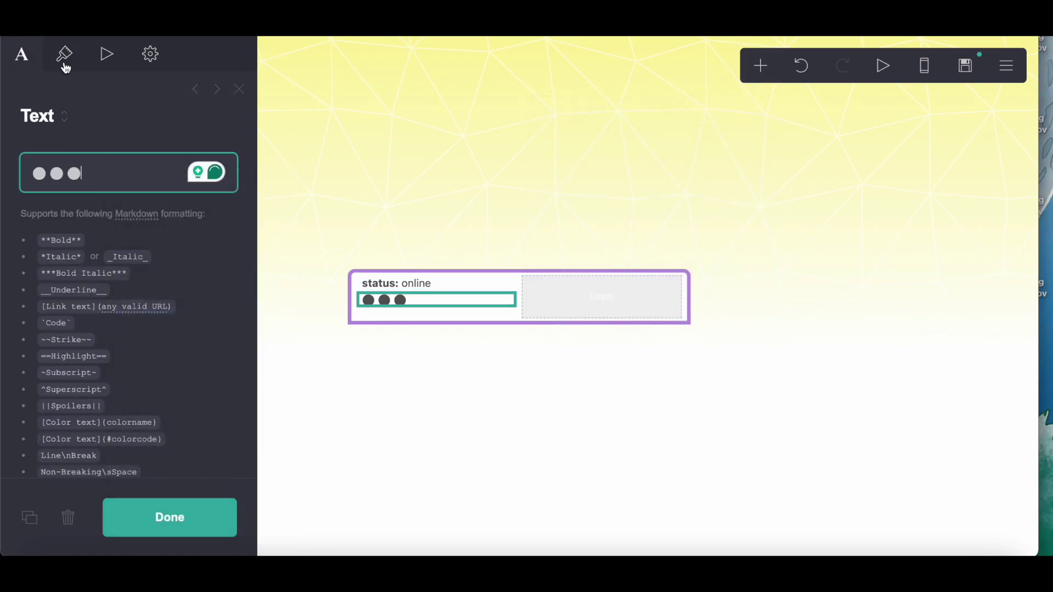
- Set the circles text's alignment to Right and its outline color to #575757
{"action": "left_click", "coordinate": [64, 67]}
{"action": "scroll", "coordinate": [117, 225], "scroll_direction": "down", "scroll_amount": 10}
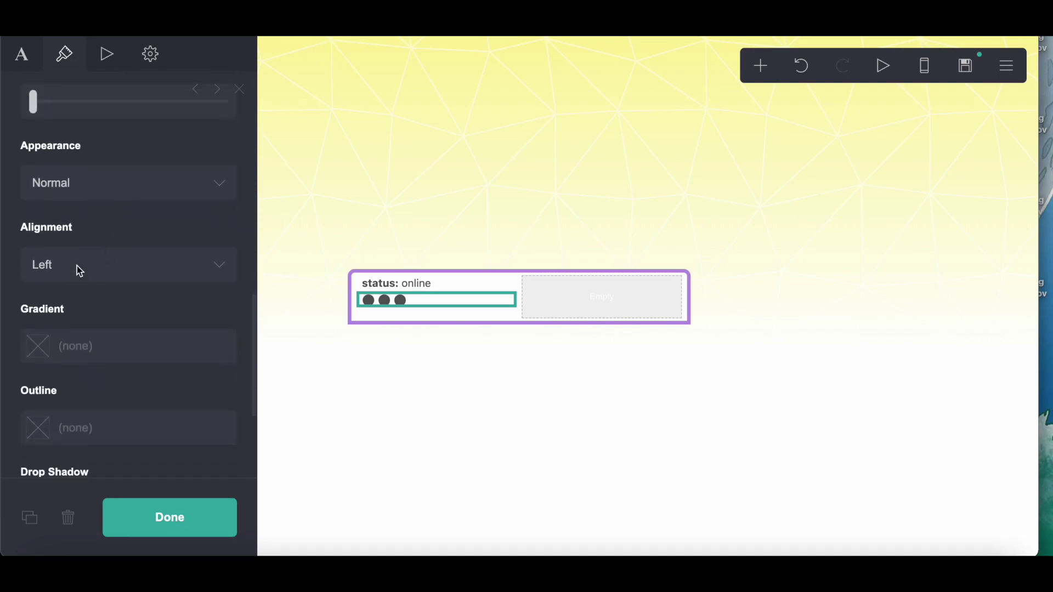
{"action": "left_click", "coordinate": [80, 270]}
{"action": "left_click", "coordinate": [75, 303]}
{"action": "scroll", "coordinate": [75, 298], "scroll_direction": "down", "scroll_amount": 5}
{"action": "left_click", "coordinate": [100, 233]}
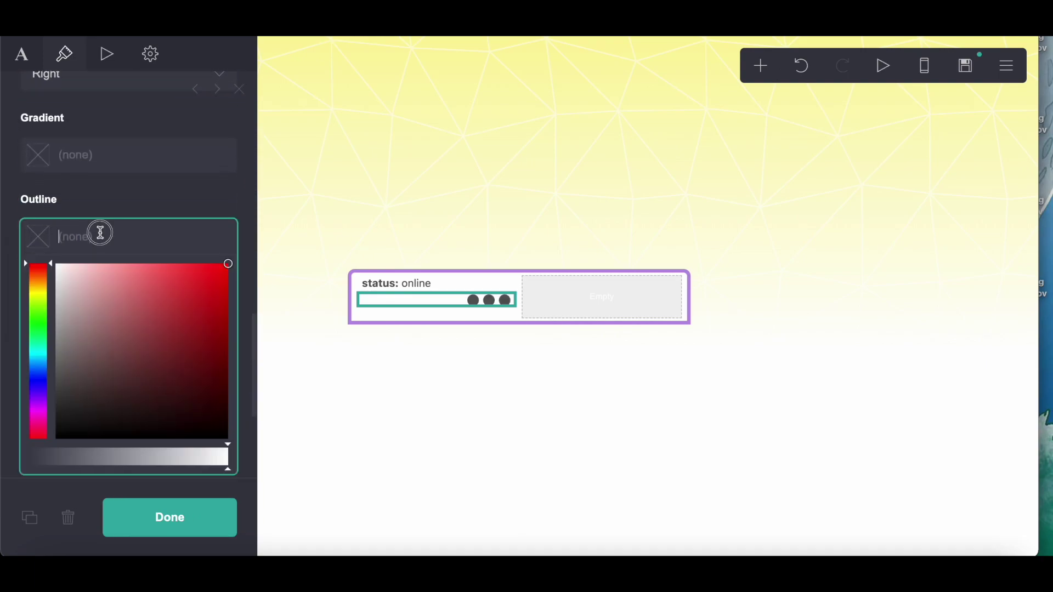
{"action": "type", "text": "#575757"}
- Color the circles text in Carrd with #FBF49B copied from the Google Docs notes, and move it into the container's right column
{"action": "key", "text": "alt+Tab"}
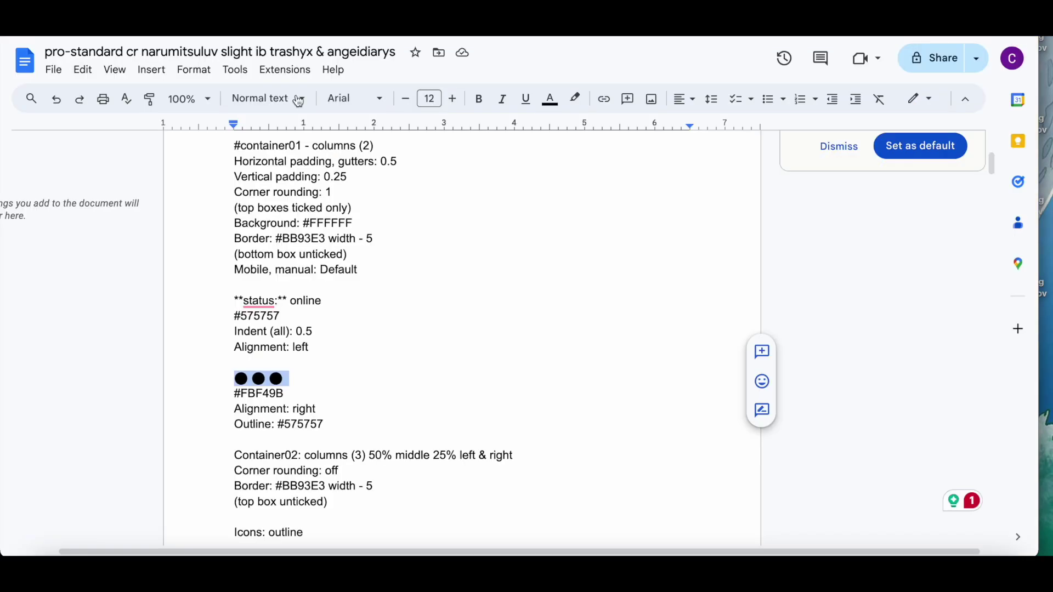
{"action": "left_click_drag", "start_coordinate": [226, 394], "coordinate": [315, 395]}
{"action": "right_click", "coordinate": [314, 395]}
{"action": "left_click", "coordinate": [367, 212]}
{"action": "key", "text": "alt+Tab"}
{"action": "scroll", "coordinate": [147, 150], "scroll_direction": "up", "scroll_amount": 5}
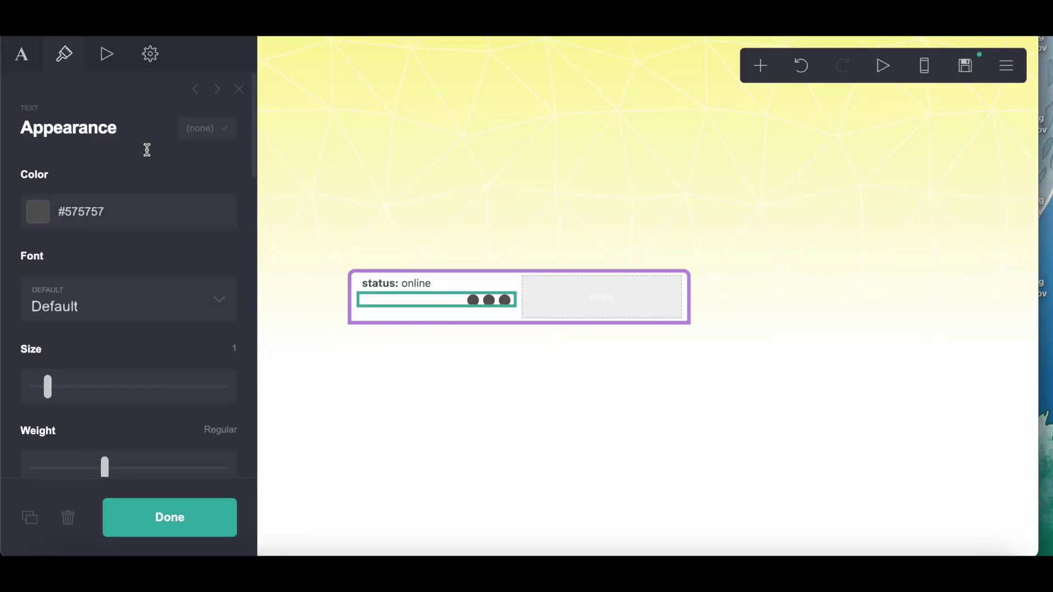
{"action": "left_click_drag", "start_coordinate": [50, 213], "coordinate": [171, 211]}
{"action": "right_click", "coordinate": [171, 212]}
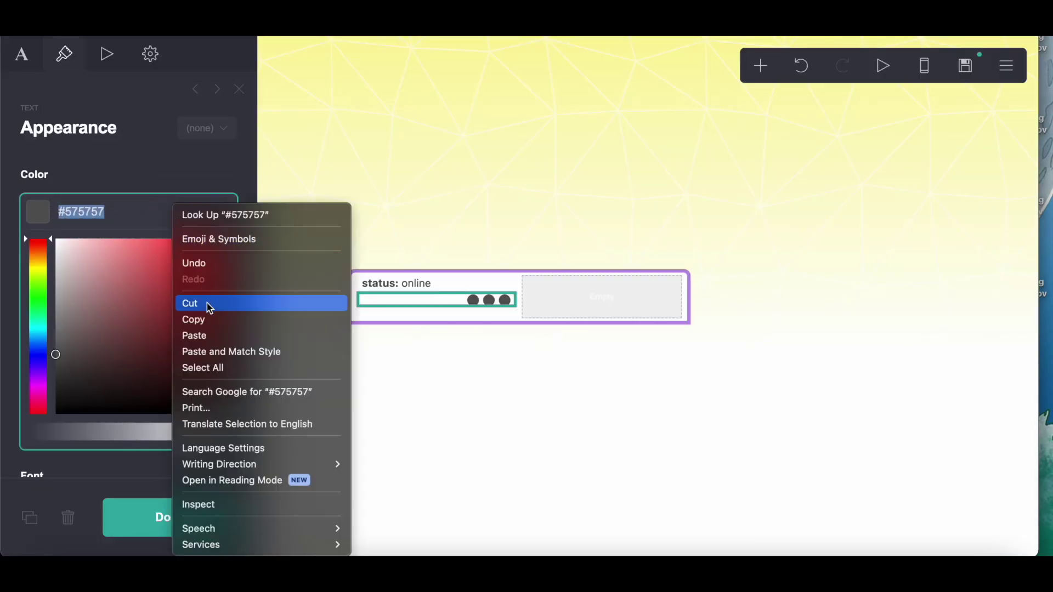
{"action": "left_click", "coordinate": [205, 335]}
{"action": "left_click_drag", "start_coordinate": [488, 301], "coordinate": [576, 303]}
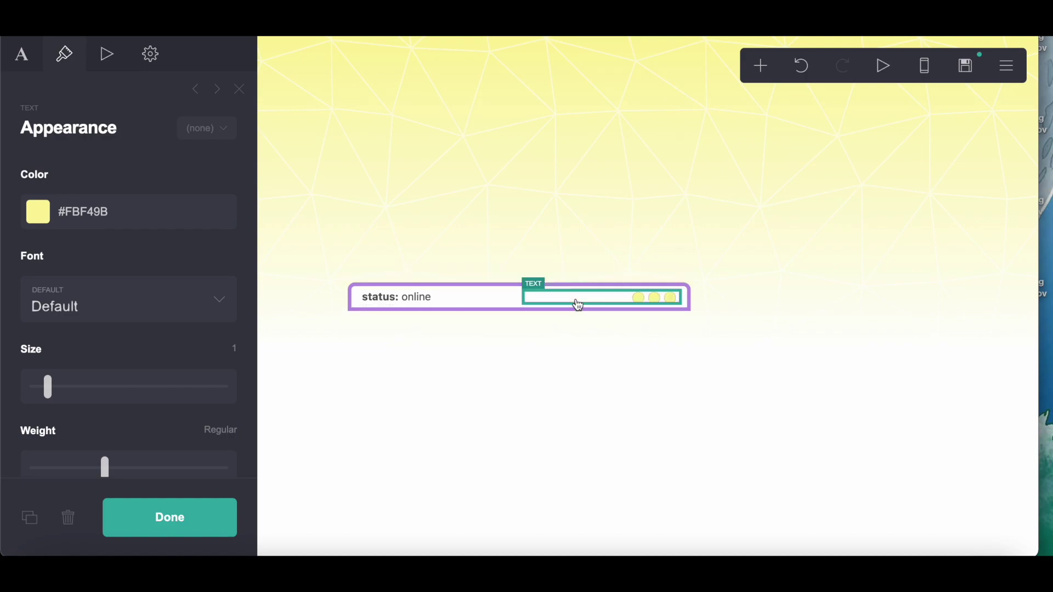
- Turn off the bottom side of the status container's border
{"action": "left_click", "coordinate": [416, 291]}
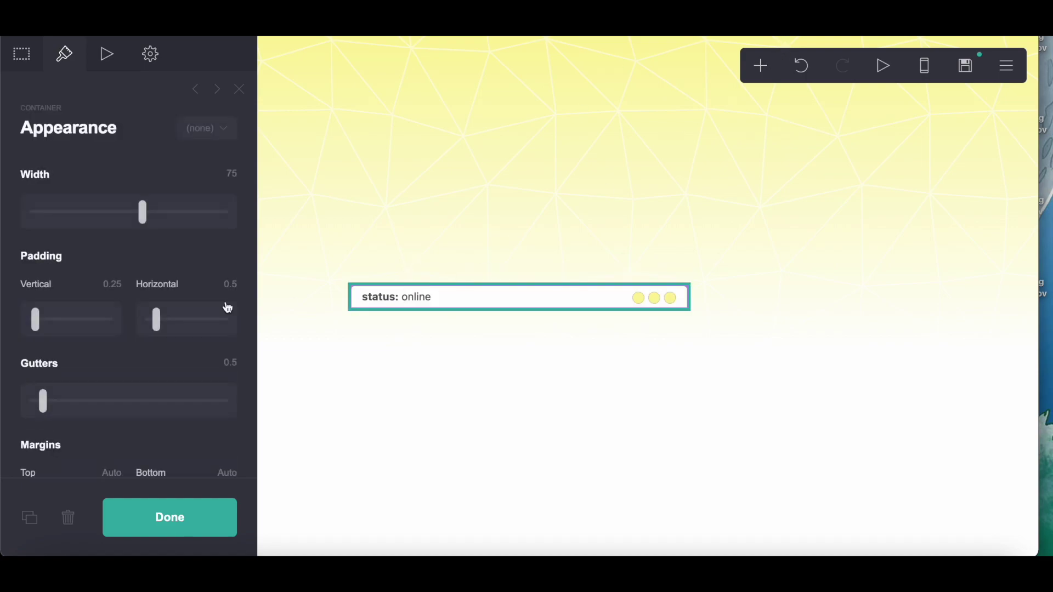
{"action": "scroll", "coordinate": [137, 320], "scroll_direction": "down", "scroll_amount": 10}
{"action": "scroll", "coordinate": [137, 321], "scroll_direction": "down", "scroll_amount": 5}
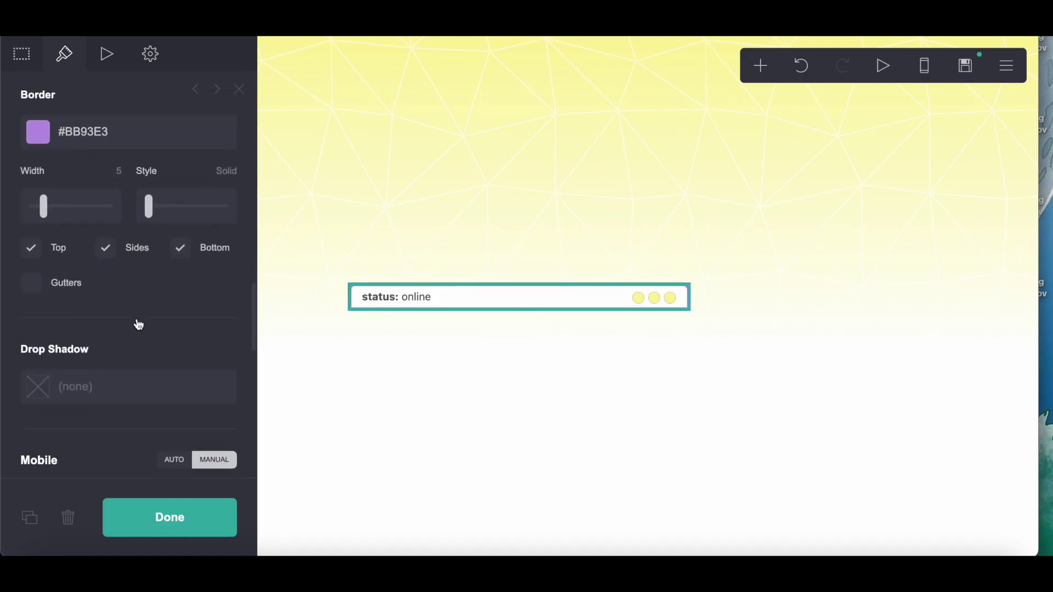
{"action": "left_click", "coordinate": [187, 255]}
- Add a second container below the status container, set its type to Columns, and open the right column's settings
{"action": "left_click", "coordinate": [760, 66]}
{"action": "left_click", "coordinate": [595, 394]}
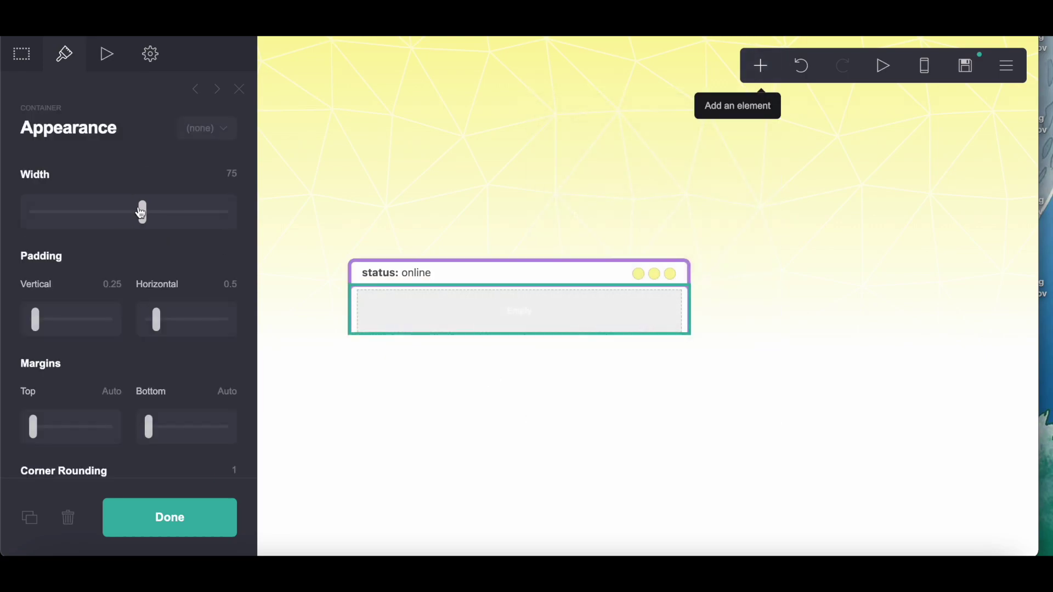
{"action": "left_click", "coordinate": [21, 54]}
{"action": "left_click", "coordinate": [80, 199]}
{"action": "key", "text": "Escape"}
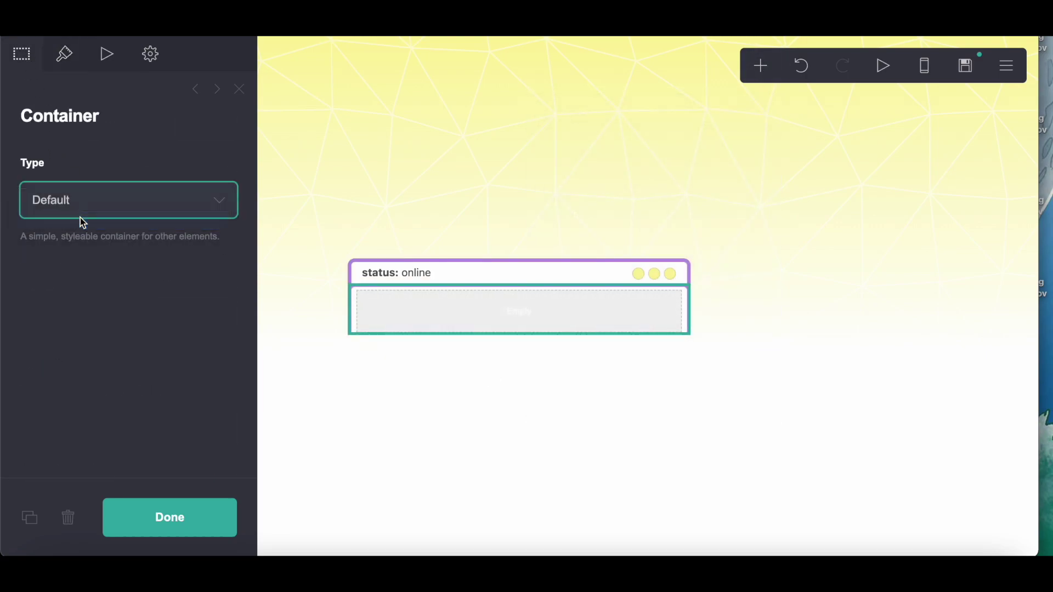
{"action": "key", "text": "Down"}
{"action": "left_click", "coordinate": [88, 375]}
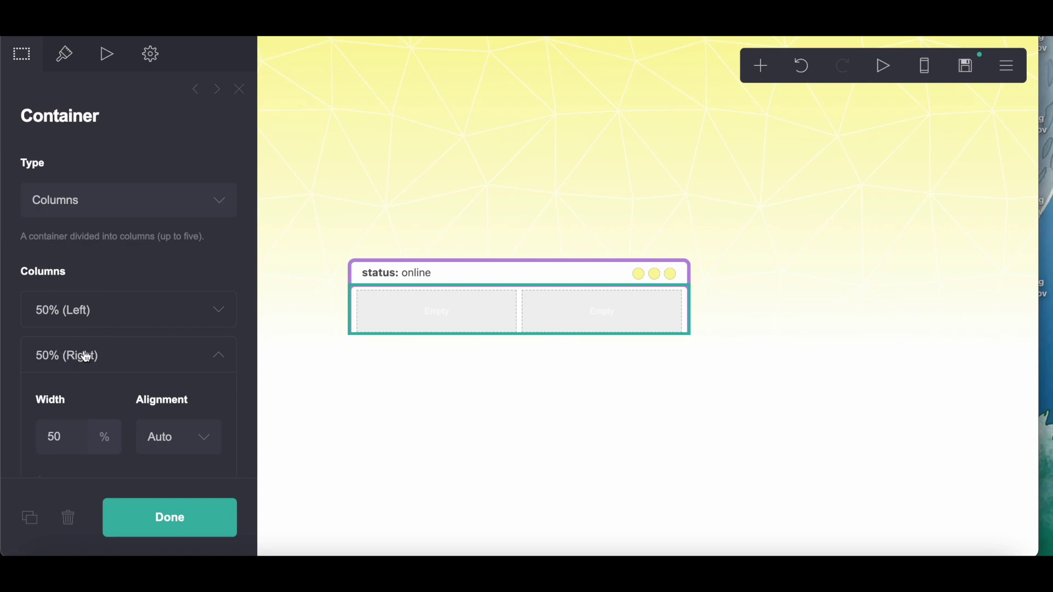
- Add a third column to the second container and set the middle column's width to 50%
{"action": "left_click", "coordinate": [84, 357]}
{"action": "left_click", "coordinate": [82, 408]}
{"action": "left_click", "coordinate": [85, 357]}
{"action": "key", "text": "Tab"}
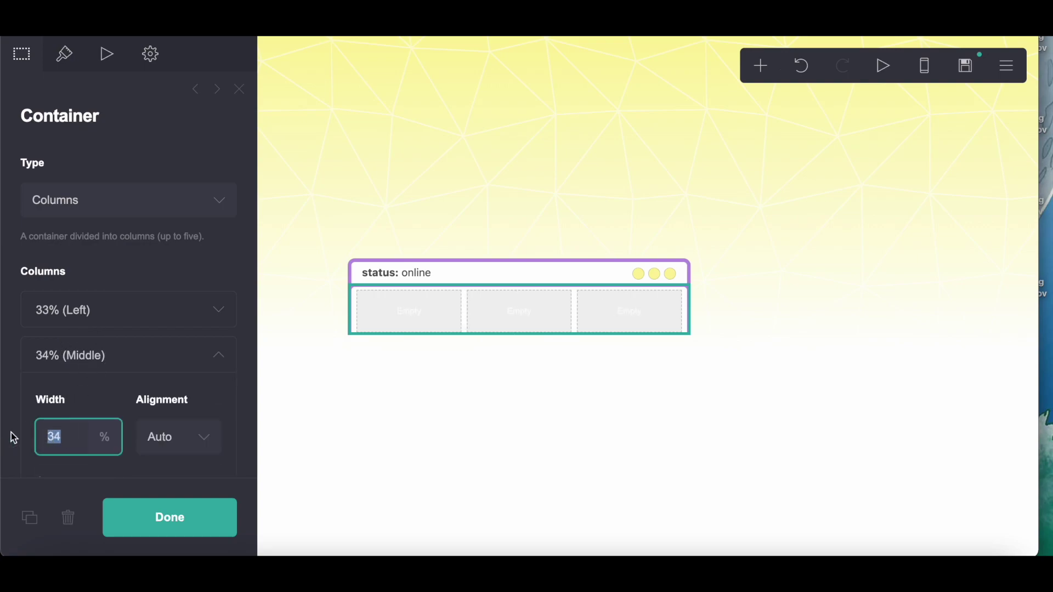
{"action": "type", "text": "50"}
{"action": "key", "text": "Return"}
- Following the Google Docs notes, disable the second container's top border, enable its bottom border, and set its corner rounding to Off
{"action": "left_click", "coordinate": [65, 54]}
{"action": "scroll", "coordinate": [158, 268], "scroll_direction": "down", "scroll_amount": 10}
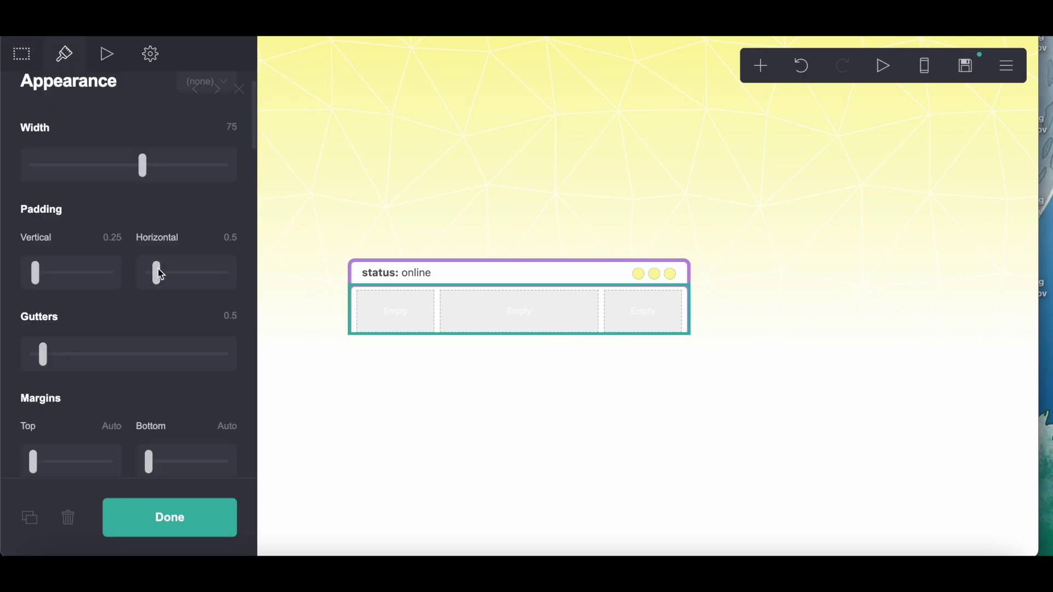
{"action": "scroll", "coordinate": [136, 326], "scroll_direction": "up", "scroll_amount": 5}
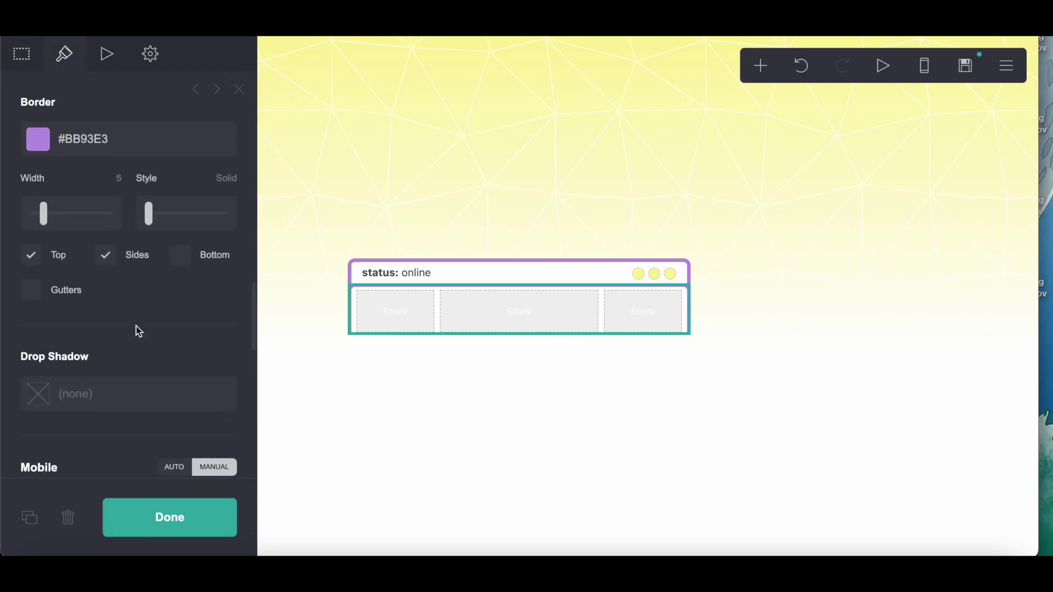
{"action": "key", "text": "alt+Tab"}
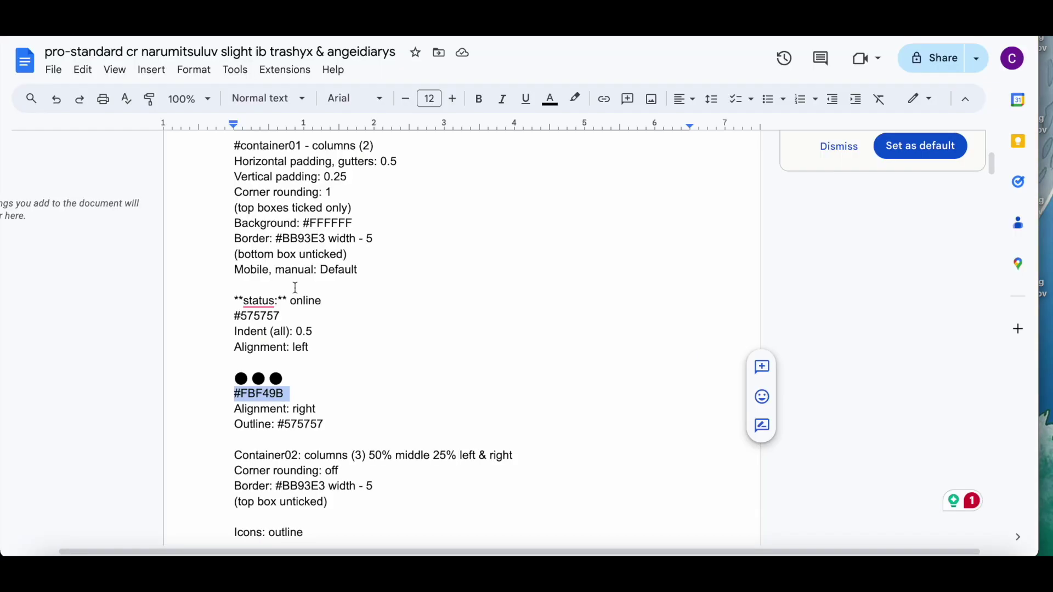
{"action": "scroll", "coordinate": [295, 287], "scroll_direction": "down", "scroll_amount": 3}
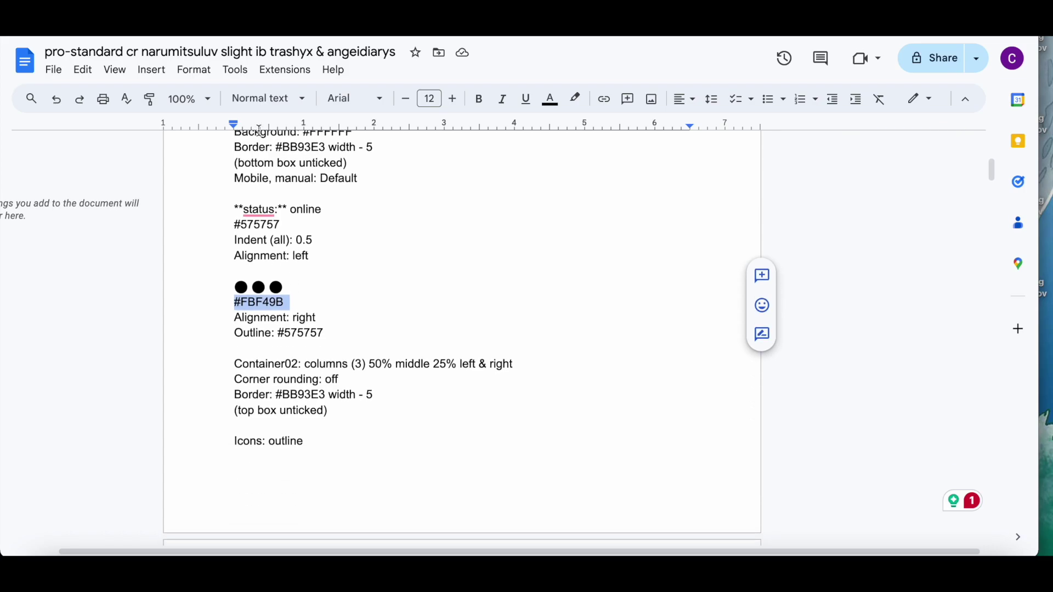
{"action": "key", "text": "alt+Tab"}
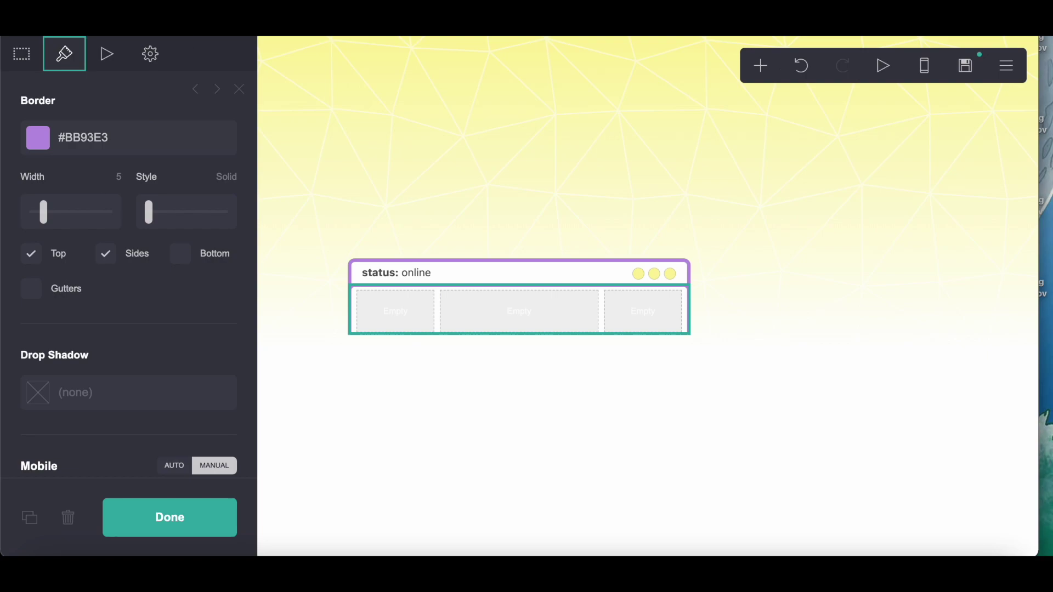
{"action": "left_click", "coordinate": [39, 269]}
{"action": "left_click", "coordinate": [187, 260]}
{"action": "scroll", "coordinate": [167, 252], "scroll_direction": "up", "scroll_amount": 15}
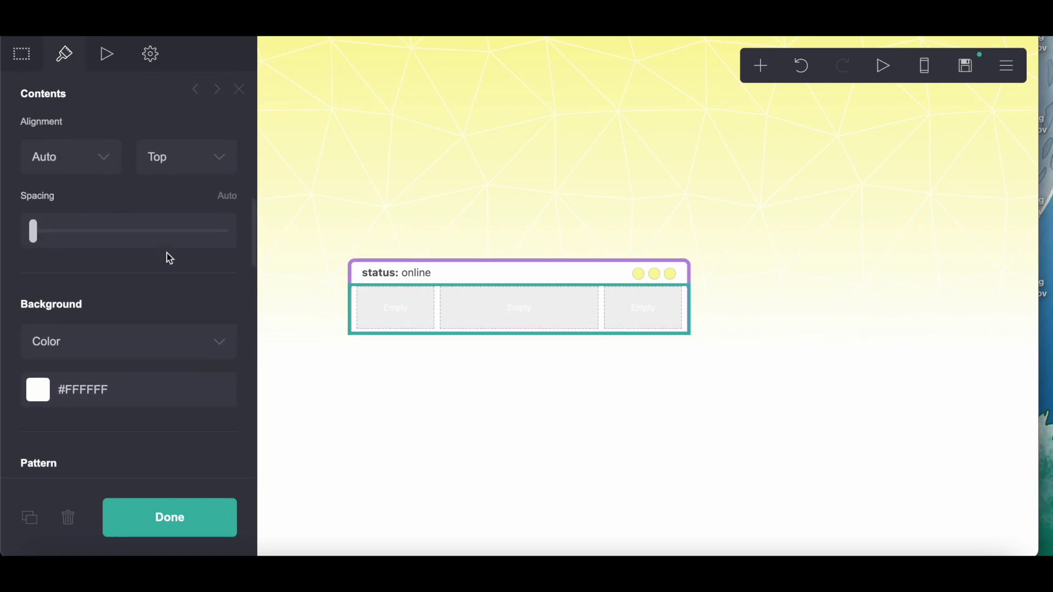
{"action": "left_click_drag", "start_coordinate": [97, 127], "coordinate": [5, 125]}
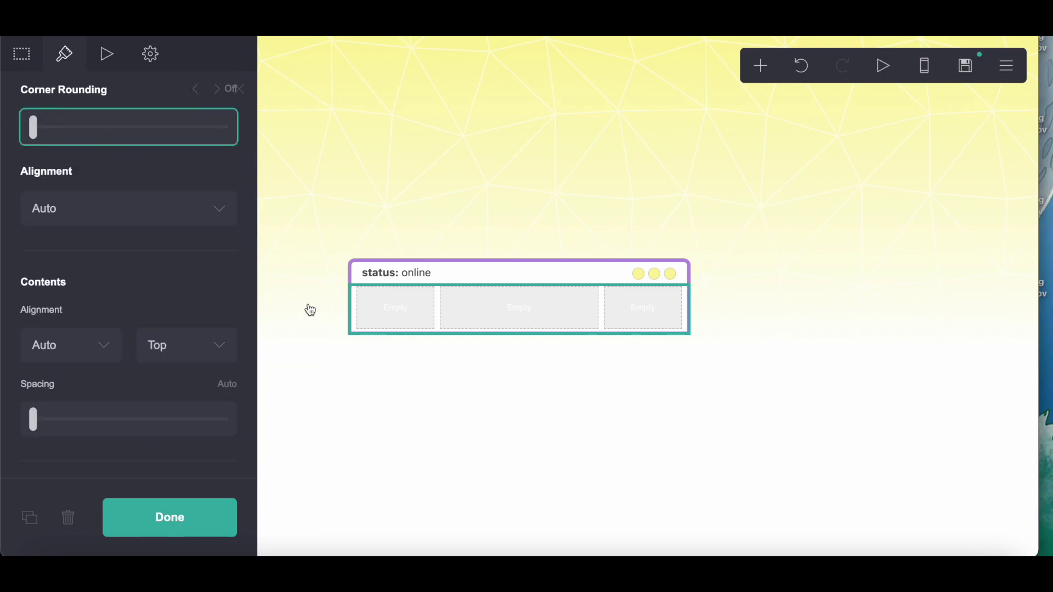
- Add a text element in the second container's middle column and set its text to "fairytopia"
{"action": "left_click", "coordinate": [435, 274]}
{"action": "left_click", "coordinate": [762, 69]}
{"action": "left_click", "coordinate": [583, 120]}
{"action": "left_click_drag", "start_coordinate": [435, 277], "coordinate": [540, 312]}
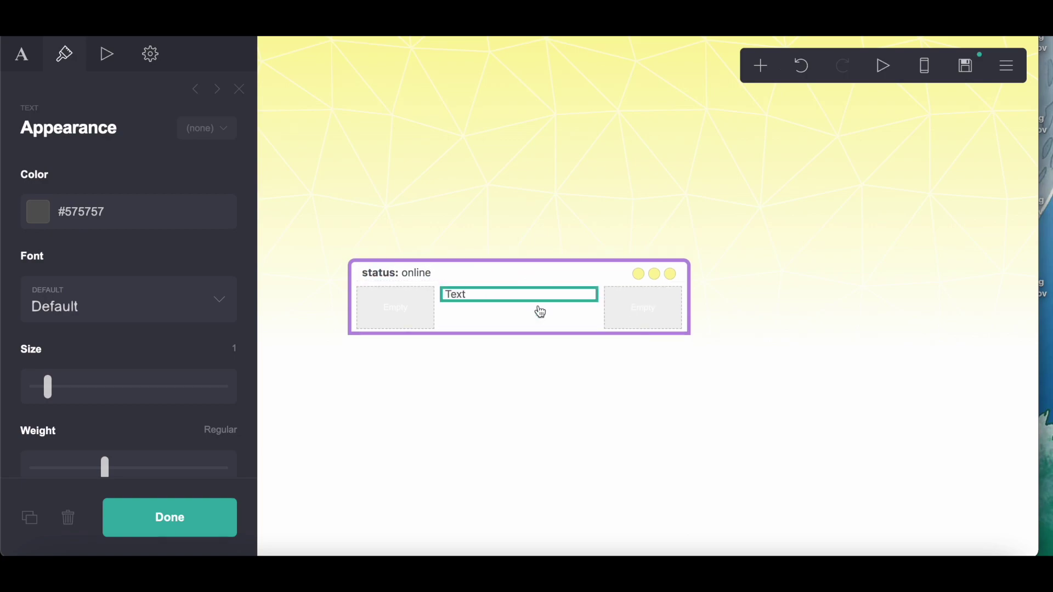
{"action": "left_click", "coordinate": [65, 124]}
{"action": "type", "text": "fairytopia"}
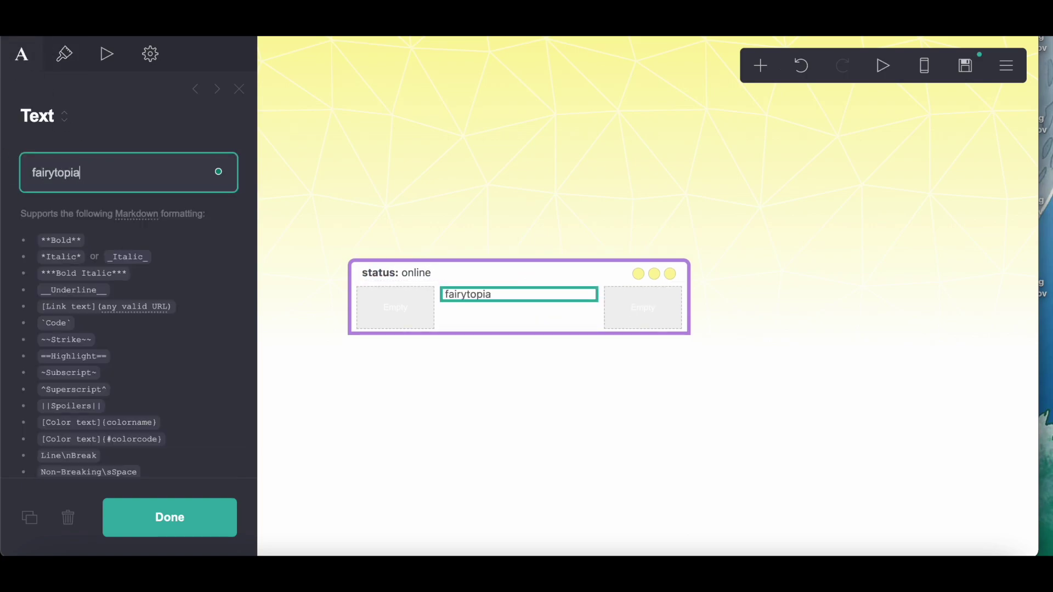
- Add an Icons element to the second container's left column and give it three icons
{"action": "left_click", "coordinate": [760, 65]}
{"action": "left_click", "coordinate": [716, 216]}
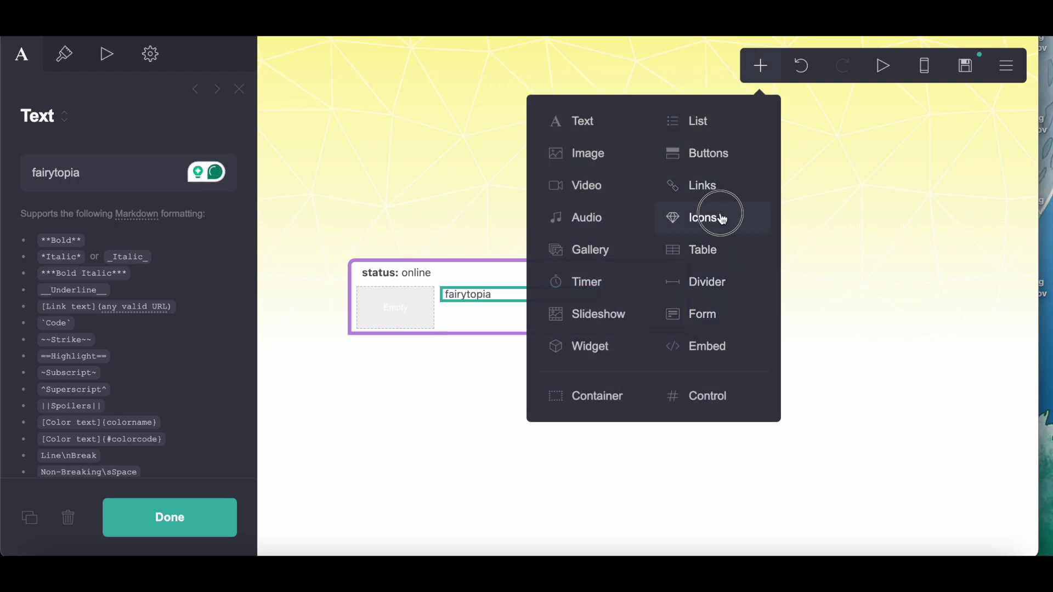
{"action": "left_click_drag", "start_coordinate": [521, 315], "coordinate": [395, 308]}
{"action": "left_click", "coordinate": [93, 224]}
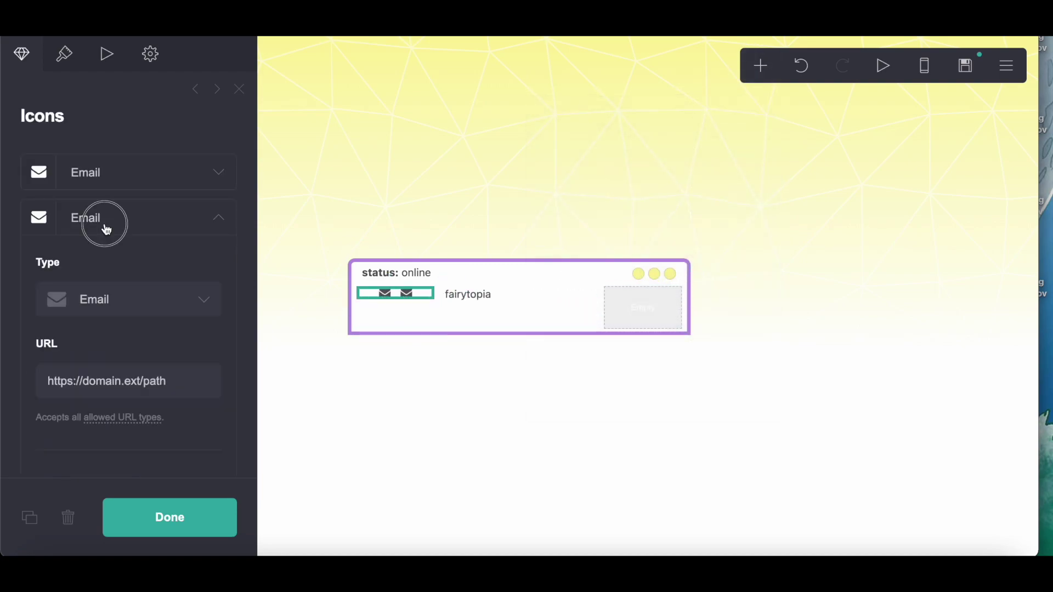
{"action": "left_click", "coordinate": [107, 263]}
- Try the Outline and Solid styles on the left column's icons
{"action": "left_click", "coordinate": [66, 54]}
{"action": "left_click", "coordinate": [77, 227]}
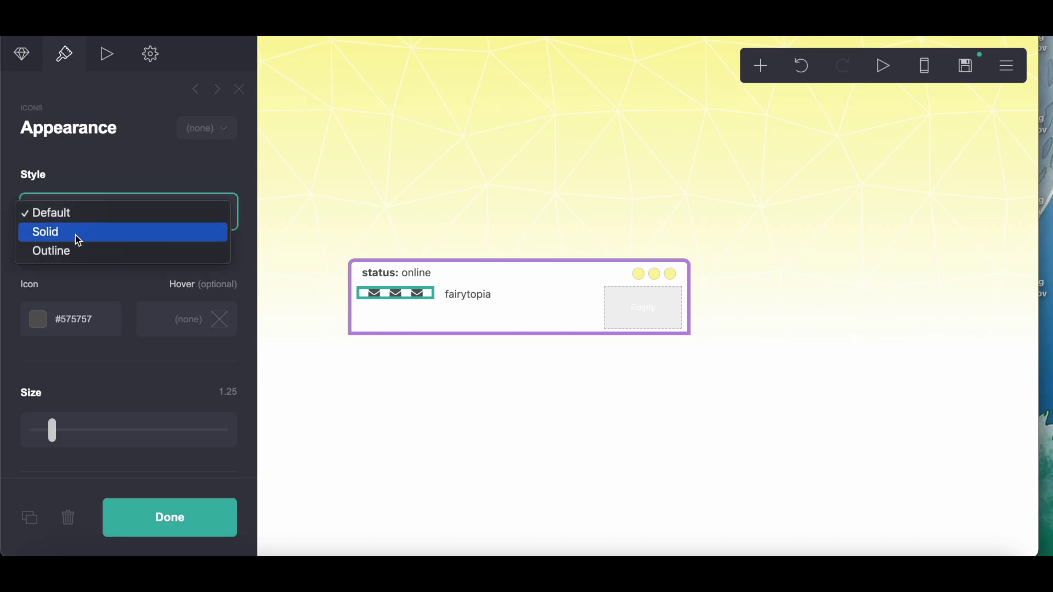
{"action": "left_click", "coordinate": [75, 250]}
{"action": "left_click", "coordinate": [72, 226]}
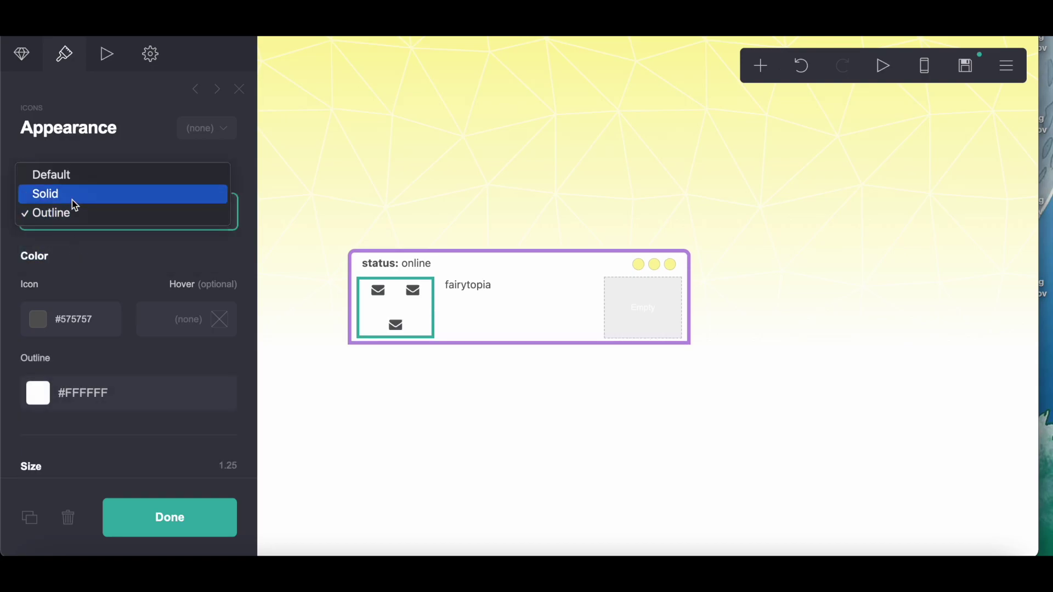
{"action": "left_click", "coordinate": [72, 195]}
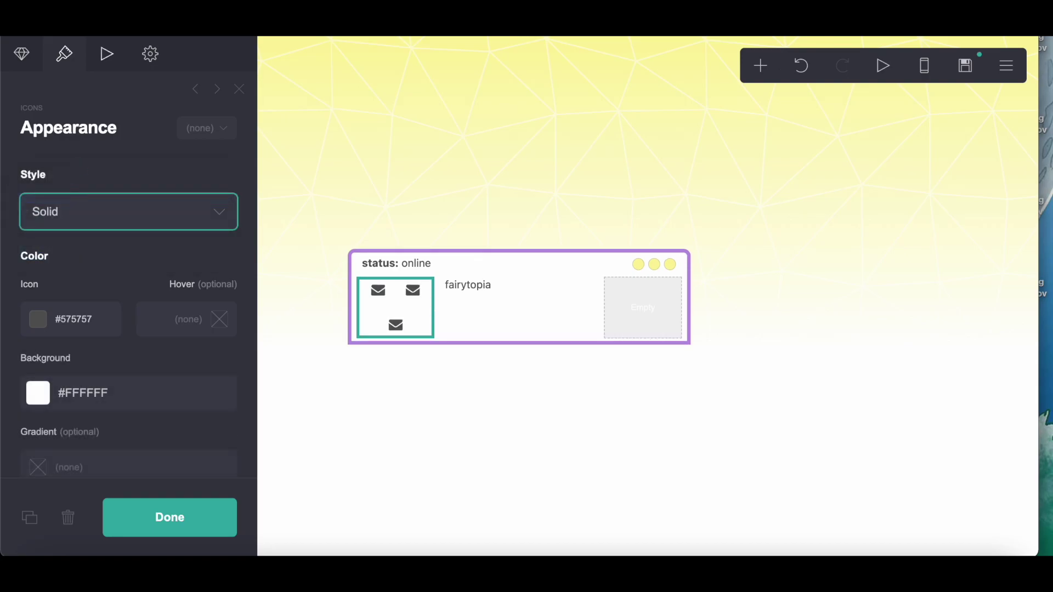
- Copy the icons' color code #575757 from the Google Docs notes
{"action": "key", "text": "ctrl+Tab"}
{"action": "scroll", "coordinate": [353, 319], "scroll_direction": "down", "scroll_amount": 5}
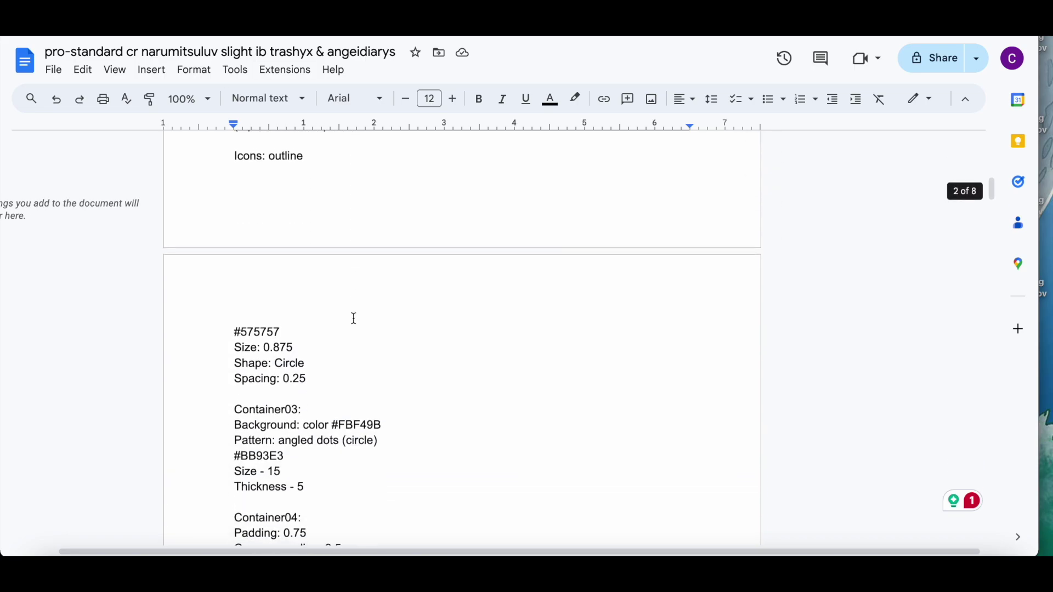
{"action": "left_click_drag", "start_coordinate": [222, 323], "coordinate": [314, 322]}
{"action": "right_click", "coordinate": [313, 321]}
{"action": "left_click", "coordinate": [357, 212]}
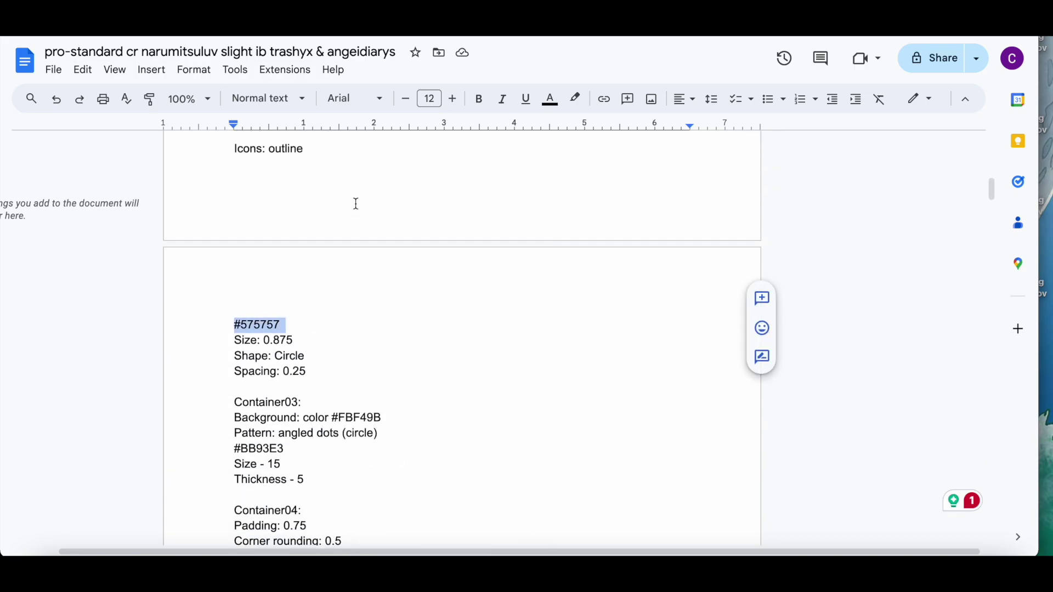
- Back in Carrd, set the icons' style to Outline and paste #575757 as their outline color
{"action": "key", "text": "ctrl+Tab"}
{"action": "left_click", "coordinate": [94, 219]}
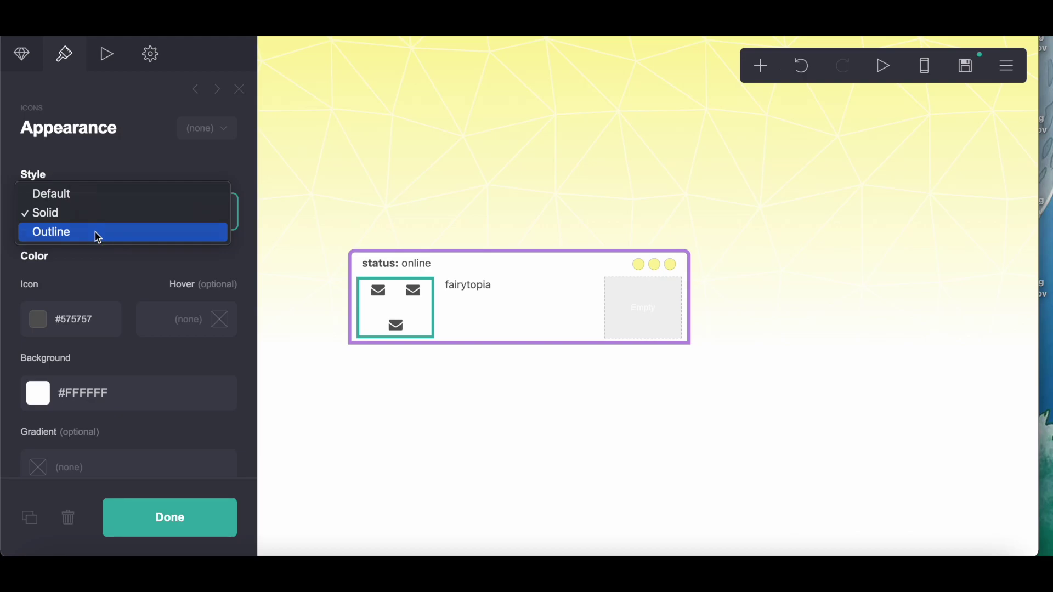
{"action": "left_click", "coordinate": [94, 232]}
{"action": "scroll", "coordinate": [96, 235], "scroll_direction": "down", "scroll_amount": 2}
{"action": "left_click", "coordinate": [65, 327]}
{"action": "left_click_drag", "start_coordinate": [58, 328], "coordinate": [149, 333]}
{"action": "right_click", "coordinate": [149, 333]}
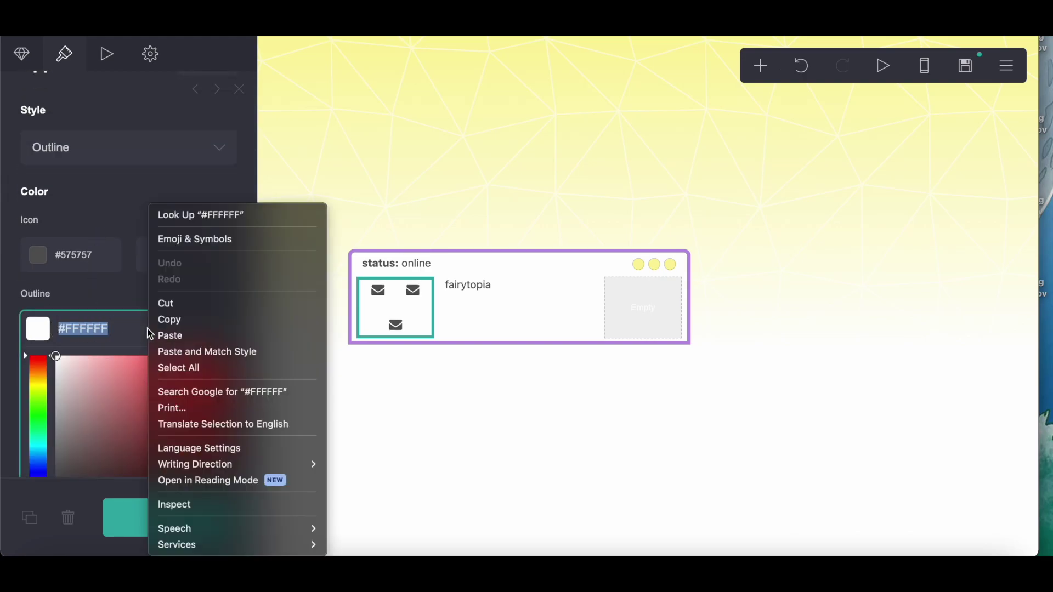
{"action": "left_click", "coordinate": [164, 336]}
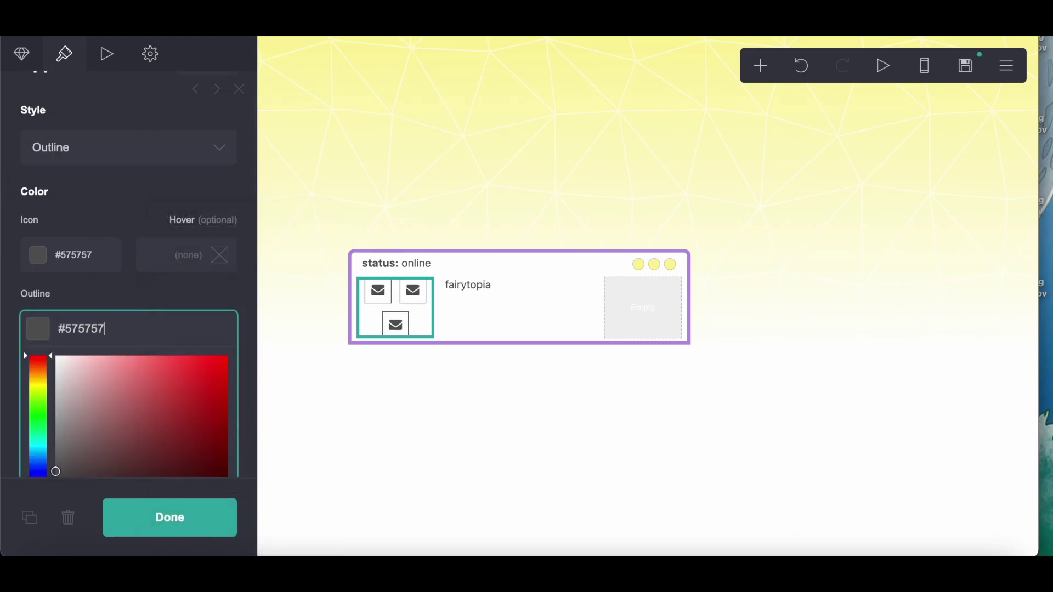
- Check the icon measurements in the Google Docs notes and set the icons' size in Carrd to 0.875
{"action": "key", "text": "ctrl+Tab"}
{"action": "key", "text": "ctrl+Tab"}
{"action": "key", "text": "ctrl+Tab"}
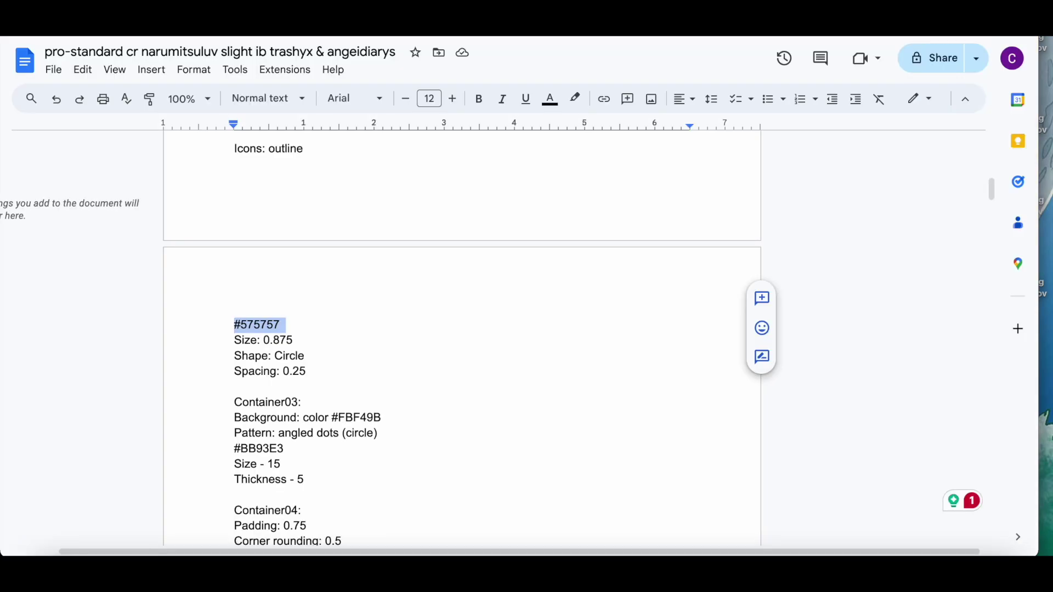
{"action": "key", "text": "ctrl+Tab"}
{"action": "left_click", "coordinate": [120, 308]}
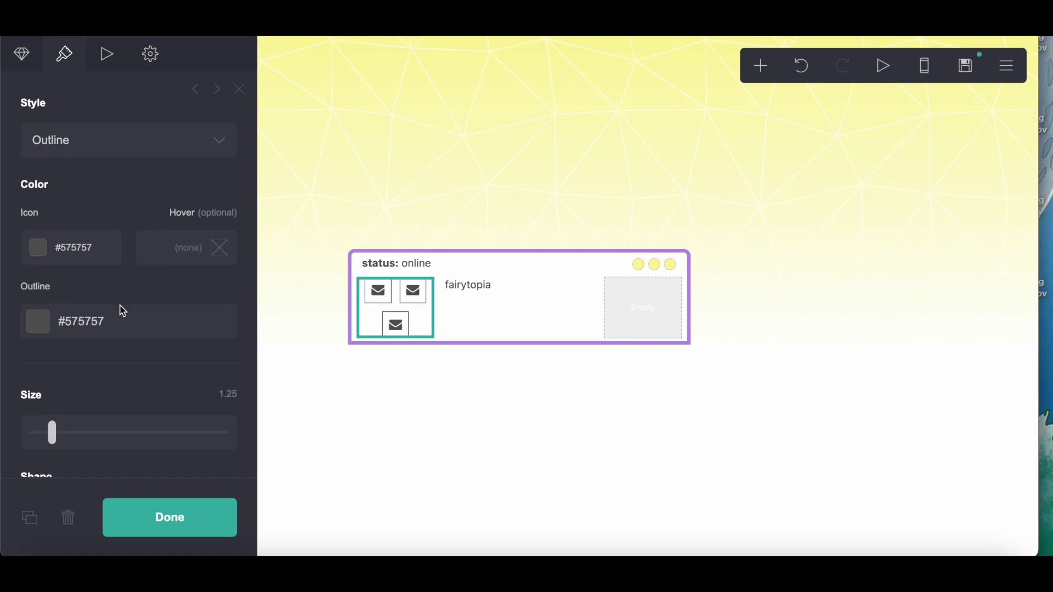
{"action": "scroll", "coordinate": [120, 308], "scroll_direction": "down", "scroll_amount": 3}
{"action": "left_click", "coordinate": [228, 229]}
{"action": "key", "text": "BackSpace"}
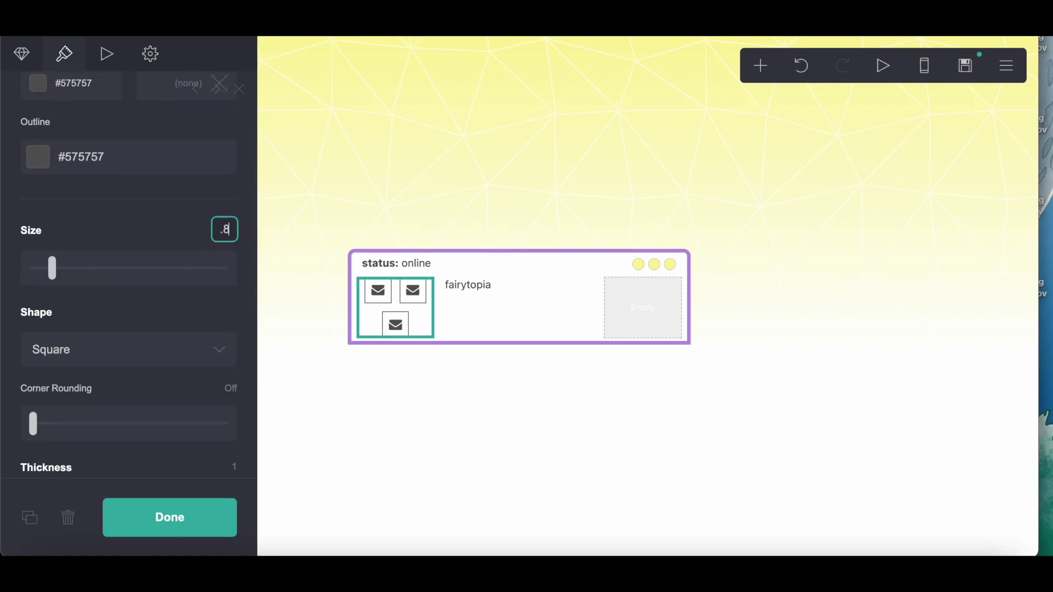
{"action": "type", "text": ".875"}
{"action": "key", "text": "Return"}
- Set the icons' spacing to 0.25 and their shape to Circle
{"action": "scroll", "coordinate": [219, 317], "scroll_direction": "down", "scroll_amount": 5}
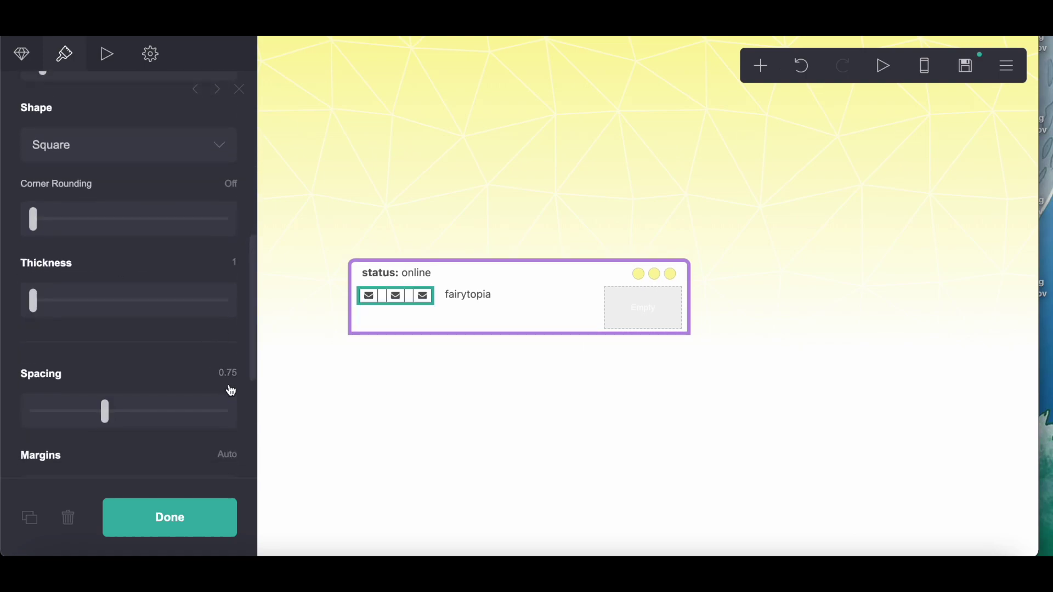
{"action": "left_click", "coordinate": [227, 373]}
{"action": "type", "text": ".25"}
{"action": "key", "text": "Return"}
{"action": "scroll", "coordinate": [230, 383], "scroll_direction": "down", "scroll_amount": 4}
{"action": "scroll", "coordinate": [141, 395], "scroll_direction": "up", "scroll_amount": 6}
{"action": "scroll", "coordinate": [141, 394], "scroll_direction": "down", "scroll_amount": 7}
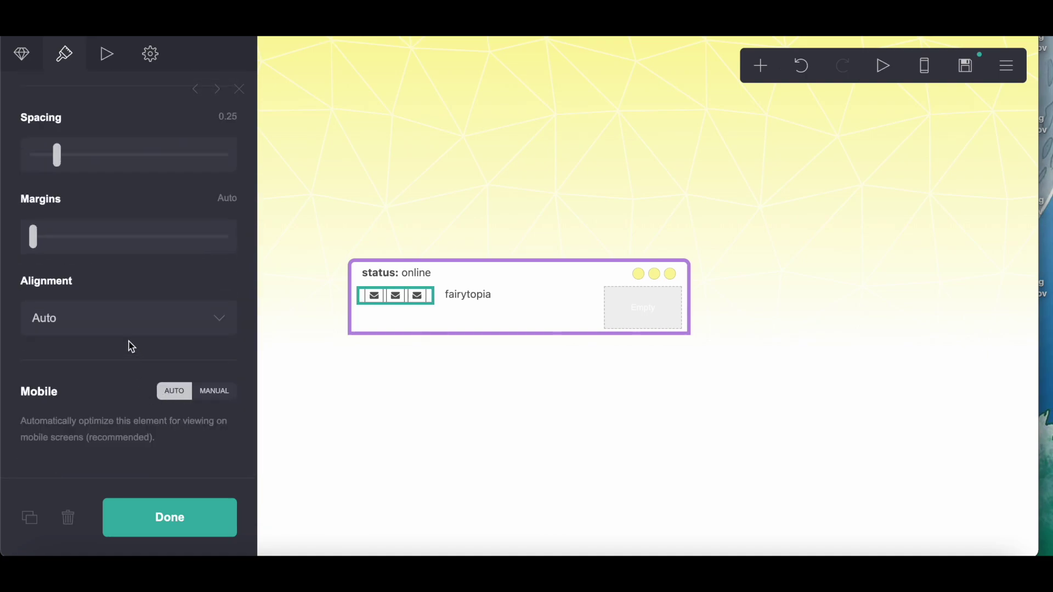
{"action": "scroll", "coordinate": [153, 348], "scroll_direction": "up", "scroll_amount": 5}
{"action": "left_click", "coordinate": [70, 184]}
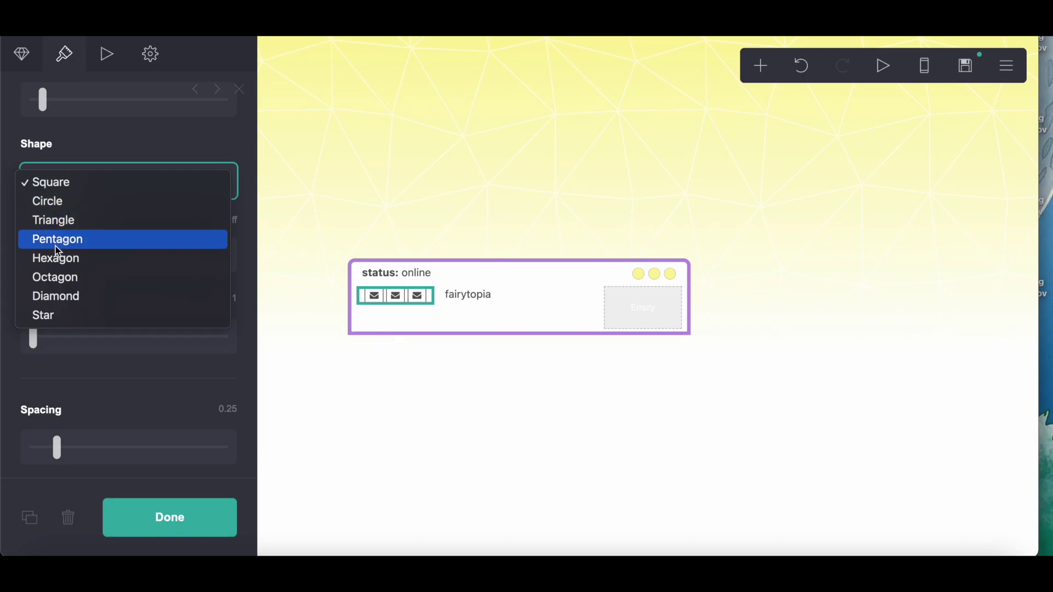
{"action": "left_click", "coordinate": [69, 210]}
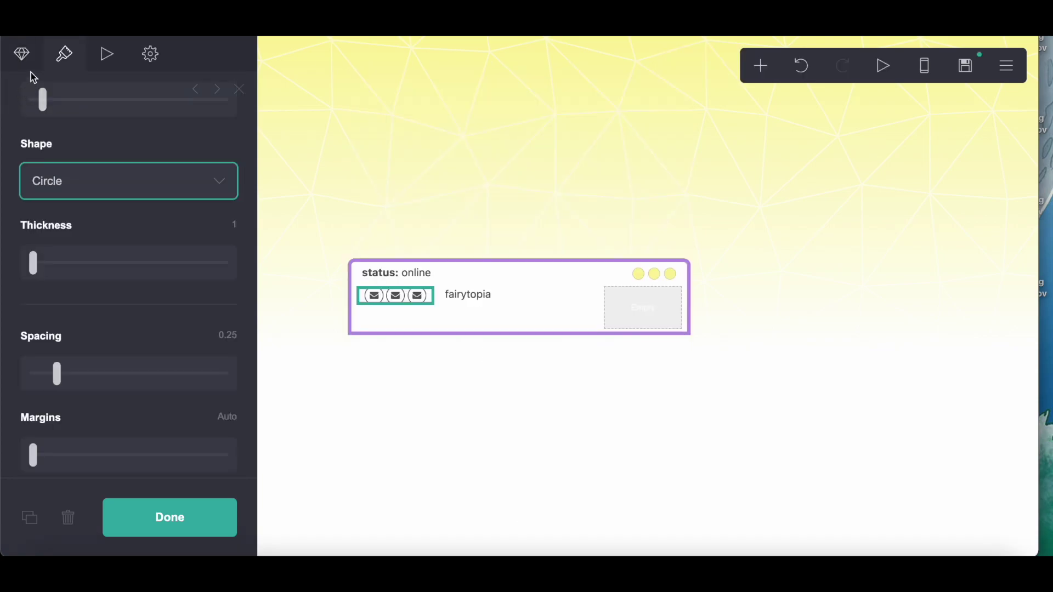
- Change the third icon in the left column to the User type
{"action": "left_click", "coordinate": [25, 58]}
{"action": "scroll", "coordinate": [116, 223], "scroll_direction": "up", "scroll_amount": 3}
{"action": "scroll", "coordinate": [118, 224], "scroll_direction": "up", "scroll_amount": 2}
{"action": "left_click", "coordinate": [108, 245]}
{"action": "scroll", "coordinate": [106, 247], "scroll_direction": "down", "scroll_amount": 5}
{"action": "scroll", "coordinate": [108, 249], "scroll_direction": "down", "scroll_amount": 10}
{"action": "left_click", "coordinate": [104, 252]}
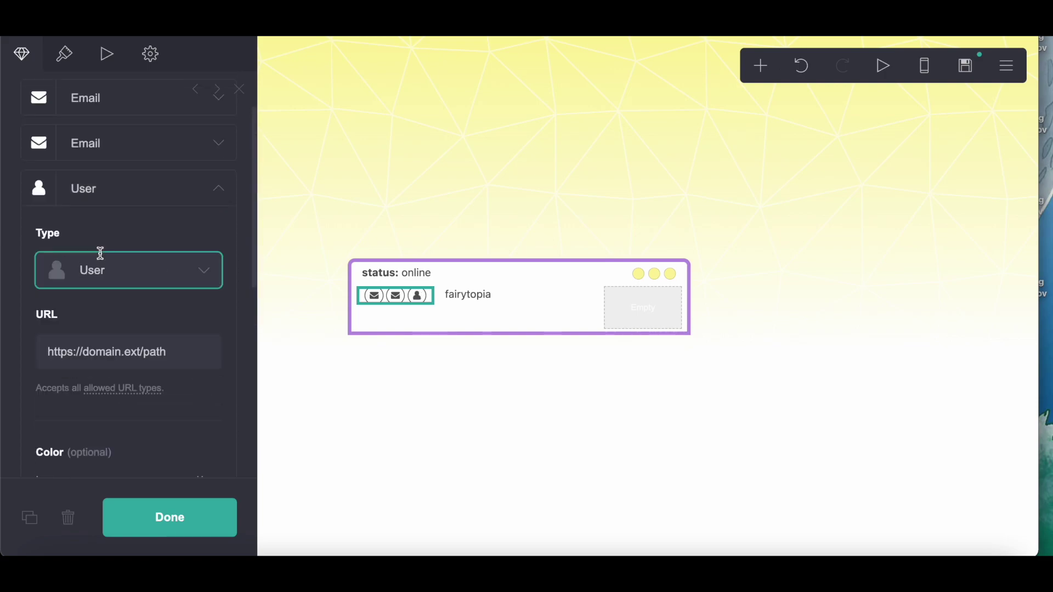
- Change the first icon in the left column to the Arrow Left type
{"action": "scroll", "coordinate": [100, 253], "scroll_direction": "up", "scroll_amount": 5}
{"action": "left_click", "coordinate": [90, 171]}
{"action": "left_click", "coordinate": [88, 252]}
{"action": "scroll", "coordinate": [86, 259], "scroll_direction": "down", "scroll_amount": 5}
{"action": "scroll", "coordinate": [85, 263], "scroll_direction": "down", "scroll_amount": 5}
{"action": "scroll", "coordinate": [85, 263], "scroll_direction": "down", "scroll_amount": 7}
{"action": "scroll", "coordinate": [86, 260], "scroll_direction": "up", "scroll_amount": 2}
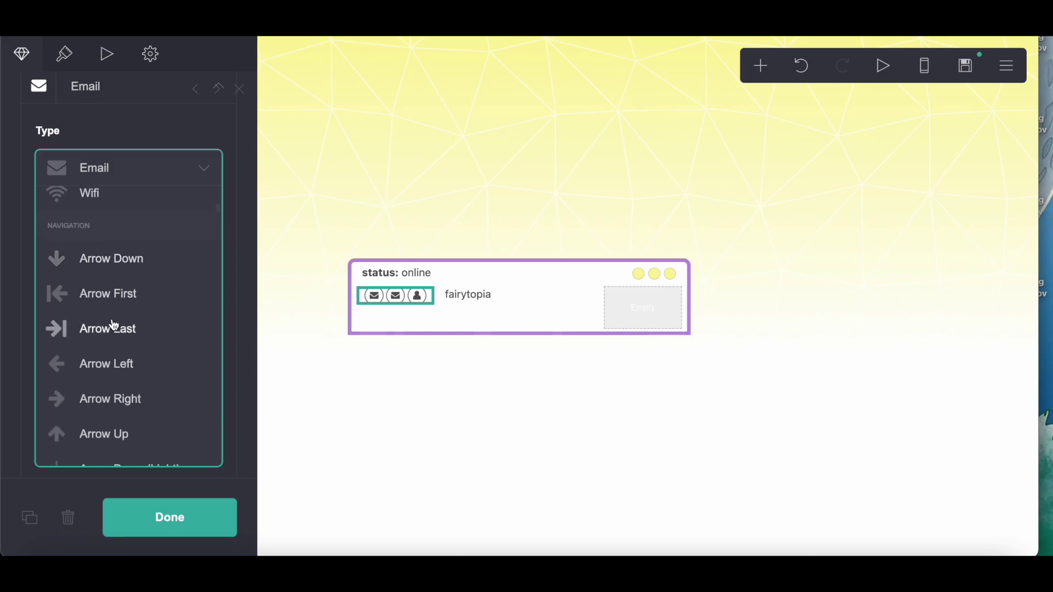
{"action": "left_click", "coordinate": [106, 362]}
{"action": "scroll", "coordinate": [104, 259], "scroll_direction": "up", "scroll_amount": 2}
{"action": "left_click", "coordinate": [106, 181]}
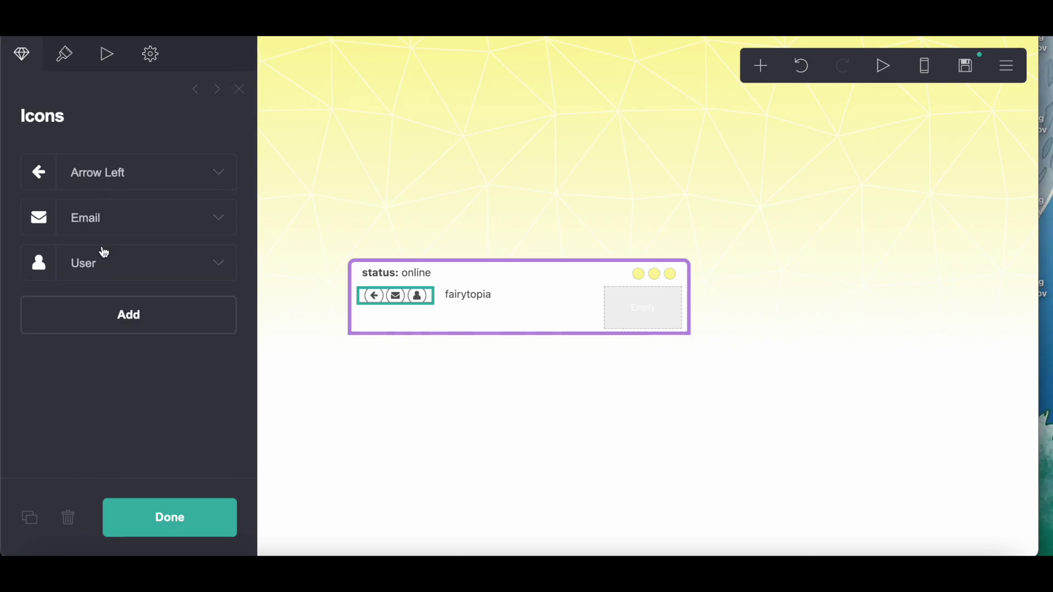
- Change the second icon in the left column to the Arrow Right type
{"action": "left_click", "coordinate": [104, 233]}
{"action": "left_click", "coordinate": [103, 313]}
{"action": "scroll", "coordinate": [102, 314], "scroll_direction": "down", "scroll_amount": 20}
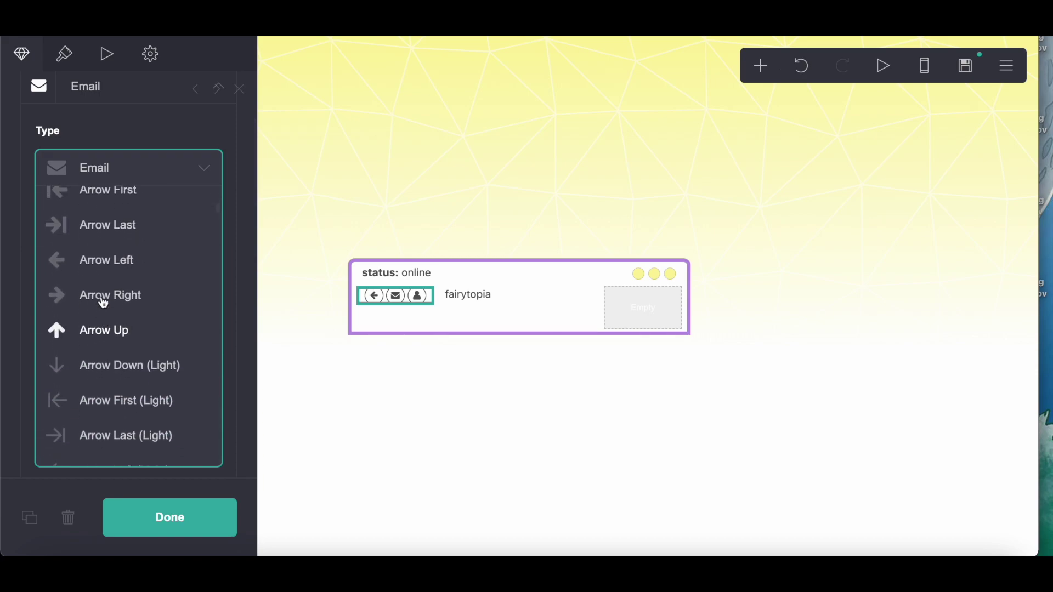
{"action": "left_click", "coordinate": [110, 294]}
- Add another Icons element in the second container's right column and give it three icons
{"action": "left_click", "coordinate": [760, 65]}
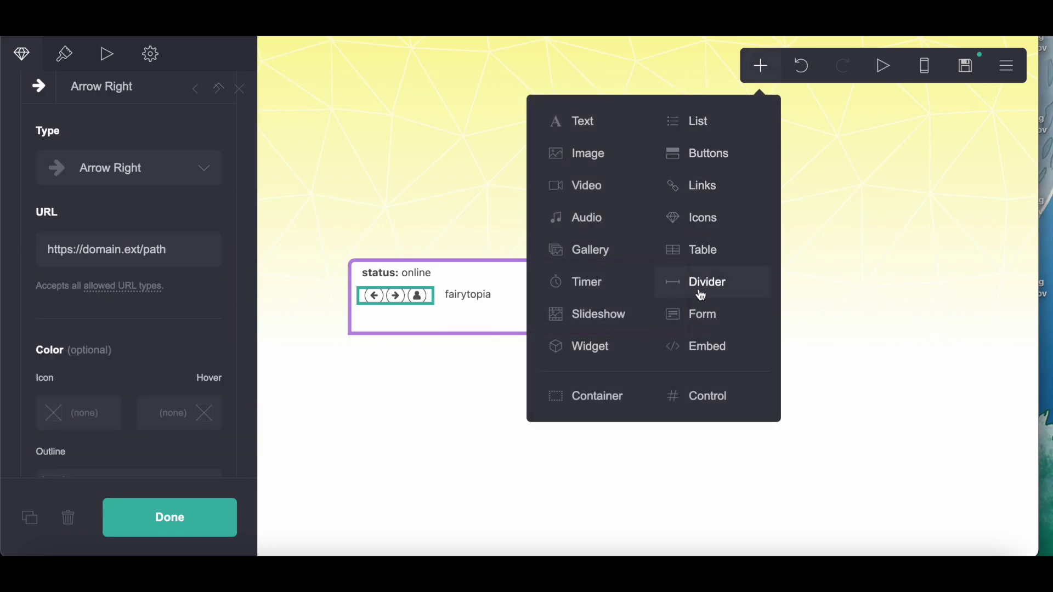
{"action": "left_click", "coordinate": [717, 219]}
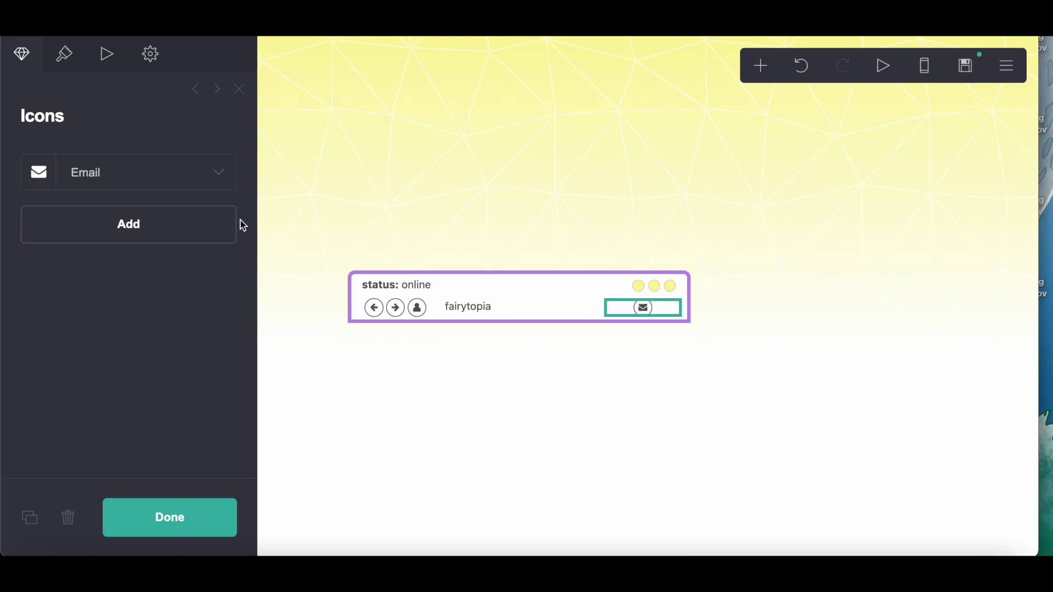
{"action": "left_click", "coordinate": [173, 229]}
{"action": "left_click", "coordinate": [170, 268]}
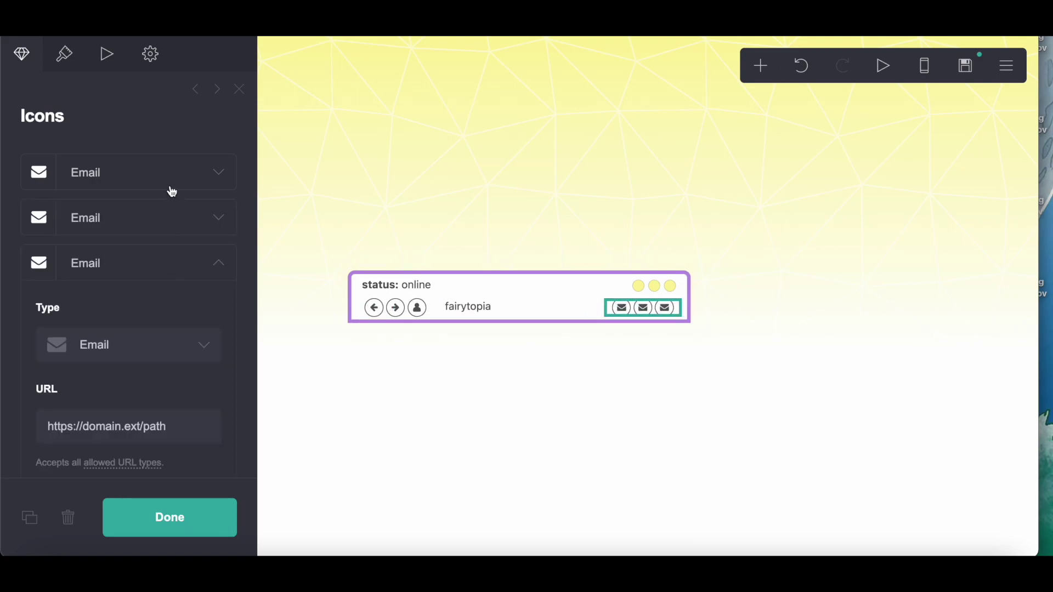
{"action": "scroll", "coordinate": [157, 225], "scroll_direction": "down", "scroll_amount": 3}
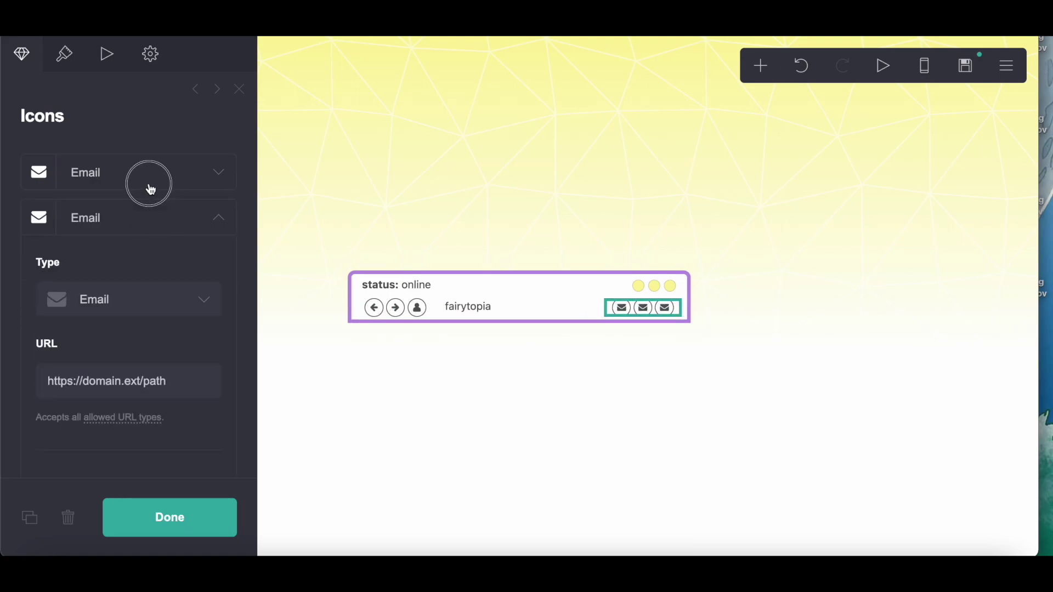
- Change the first icon in the second container's right column to the Folder (Alt) type
{"action": "left_click", "coordinate": [139, 254]}
{"action": "scroll", "coordinate": [141, 264], "scroll_direction": "down", "scroll_amount": 5}
{"action": "scroll", "coordinate": [141, 265], "scroll_direction": "up", "scroll_amount": 1}
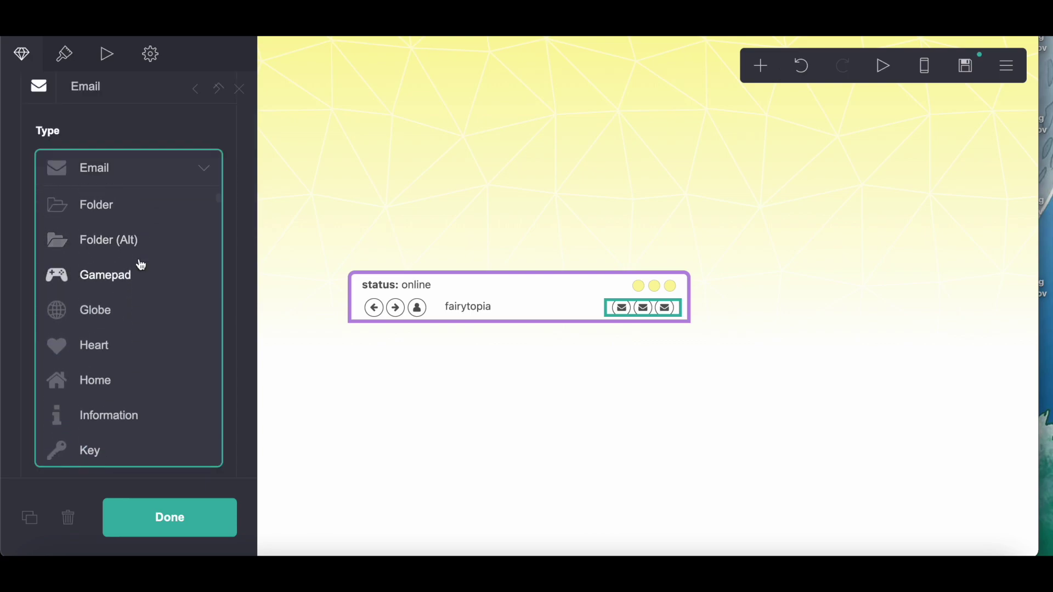
{"action": "left_click", "coordinate": [134, 237]}
- Change the second icon in the right column to the Search type
{"action": "left_click", "coordinate": [130, 87]}
{"action": "left_click", "coordinate": [109, 220]}
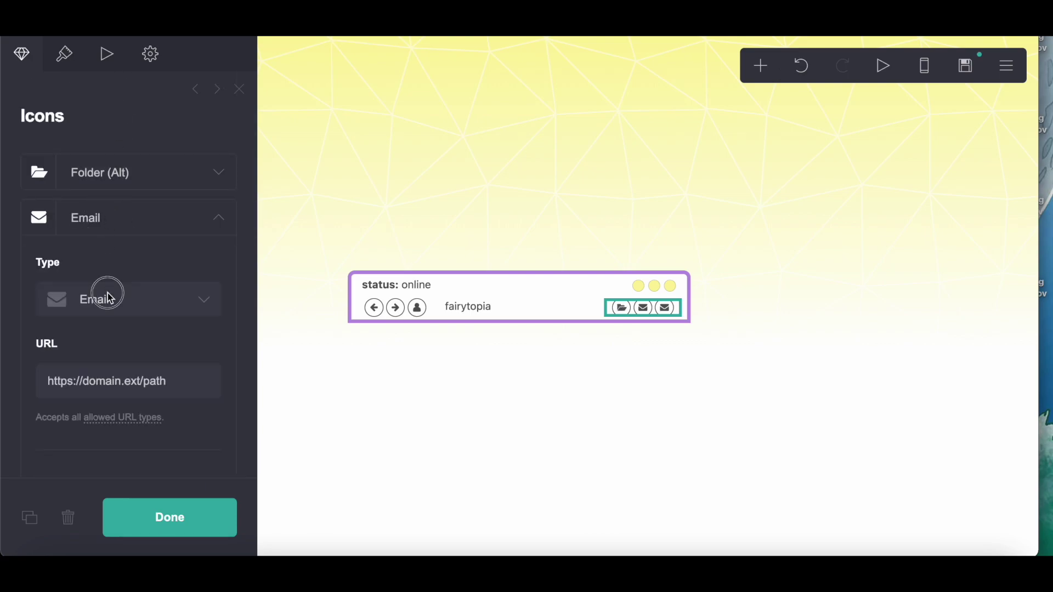
{"action": "left_click", "coordinate": [108, 297]}
{"action": "scroll", "coordinate": [110, 298], "scroll_direction": "down", "scroll_amount": 5}
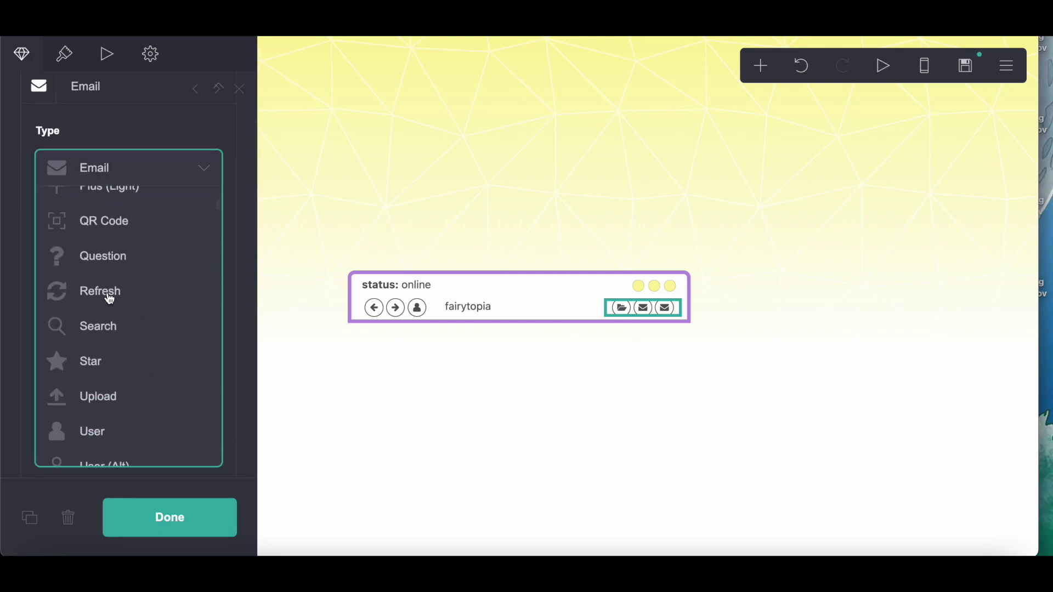
{"action": "left_click", "coordinate": [103, 345]}
- Change the third icon in the right column to the Home type and finish editing the icons
{"action": "left_click", "coordinate": [110, 101]}
{"action": "left_click", "coordinate": [108, 261]}
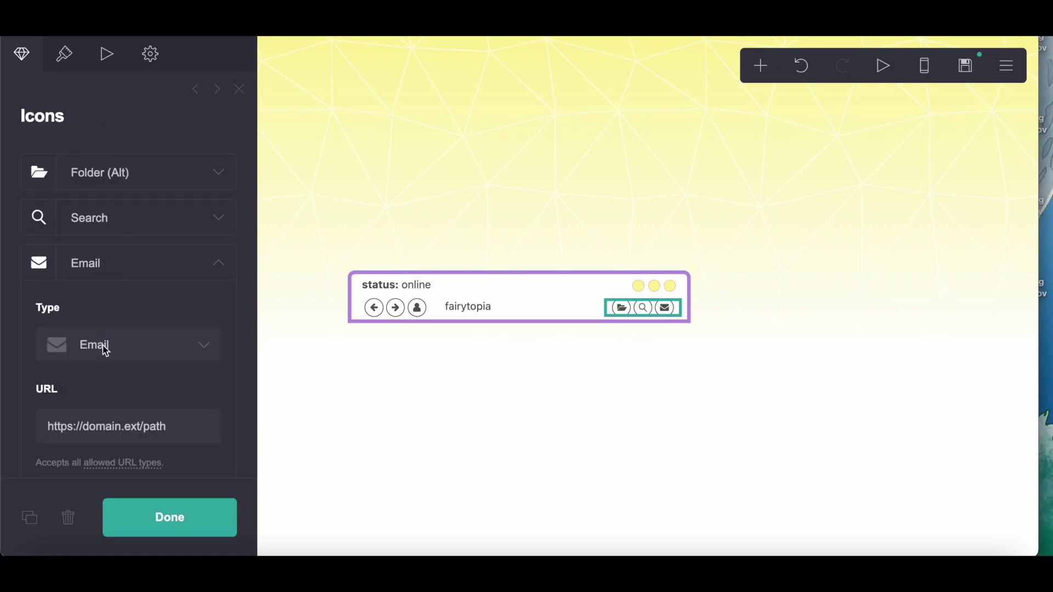
{"action": "left_click", "coordinate": [104, 345]}
{"action": "scroll", "coordinate": [102, 357], "scroll_direction": "down", "scroll_amount": 3}
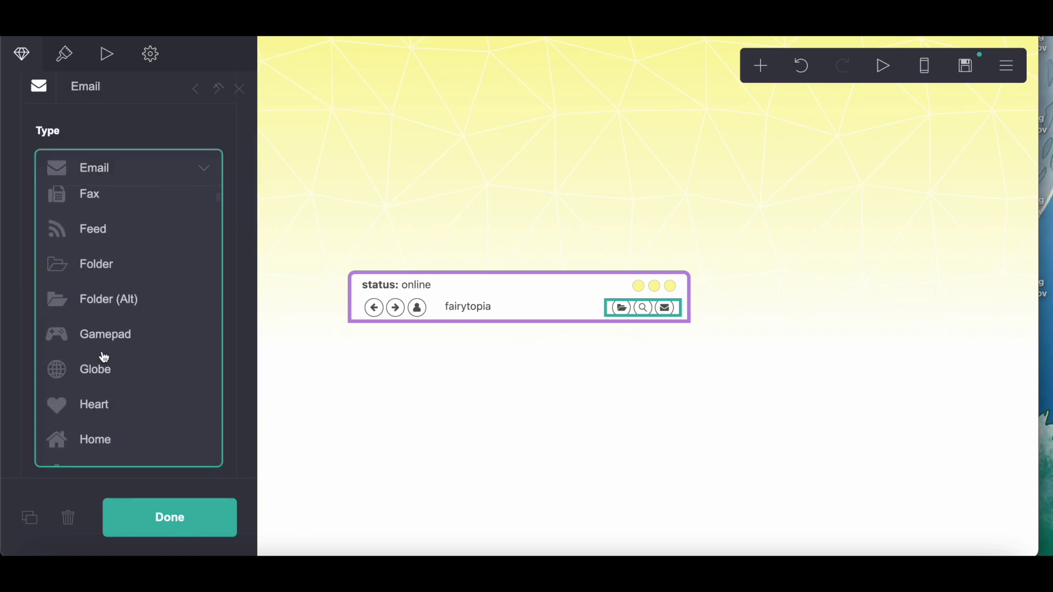
{"action": "left_click", "coordinate": [103, 439]}
{"action": "left_click", "coordinate": [217, 507]}
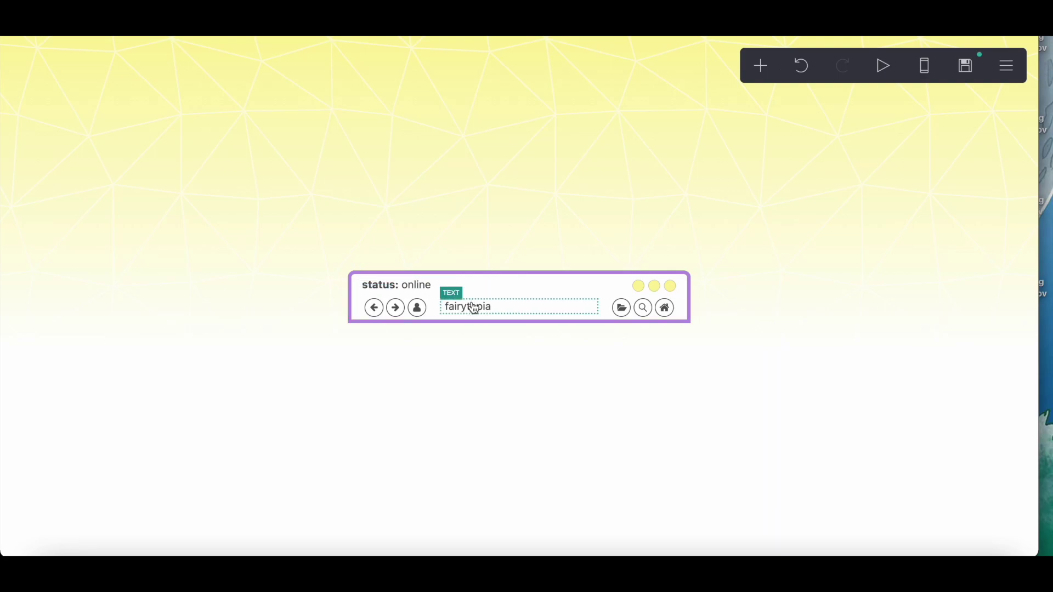
- Extend the middle column's text to fairytopia.com and add a third container beneath it
{"action": "left_click", "coordinate": [472, 306]}
{"action": "type", "text": ".com"}
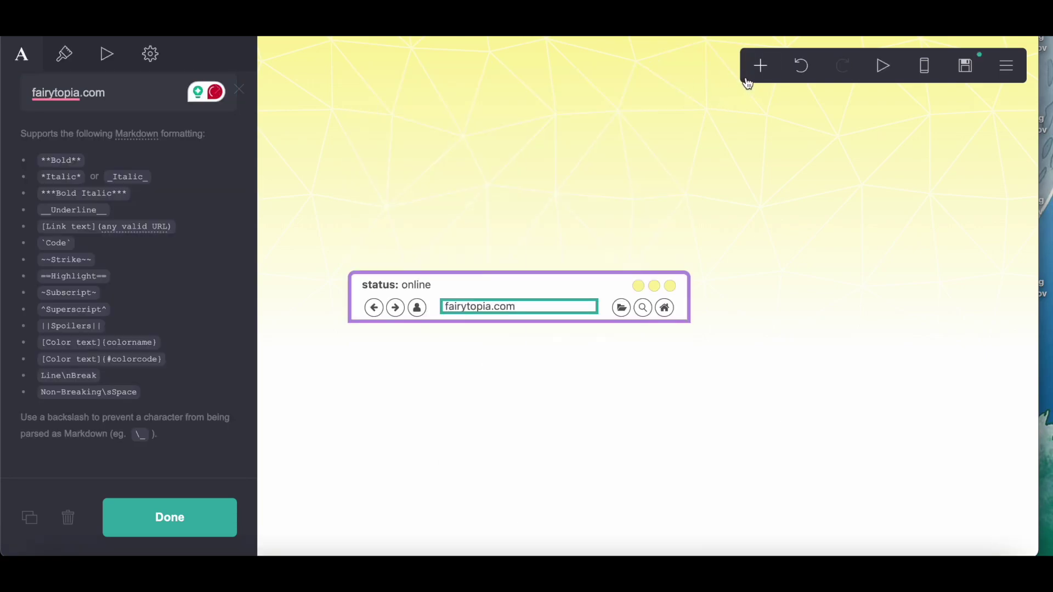
{"action": "left_click", "coordinate": [760, 66]}
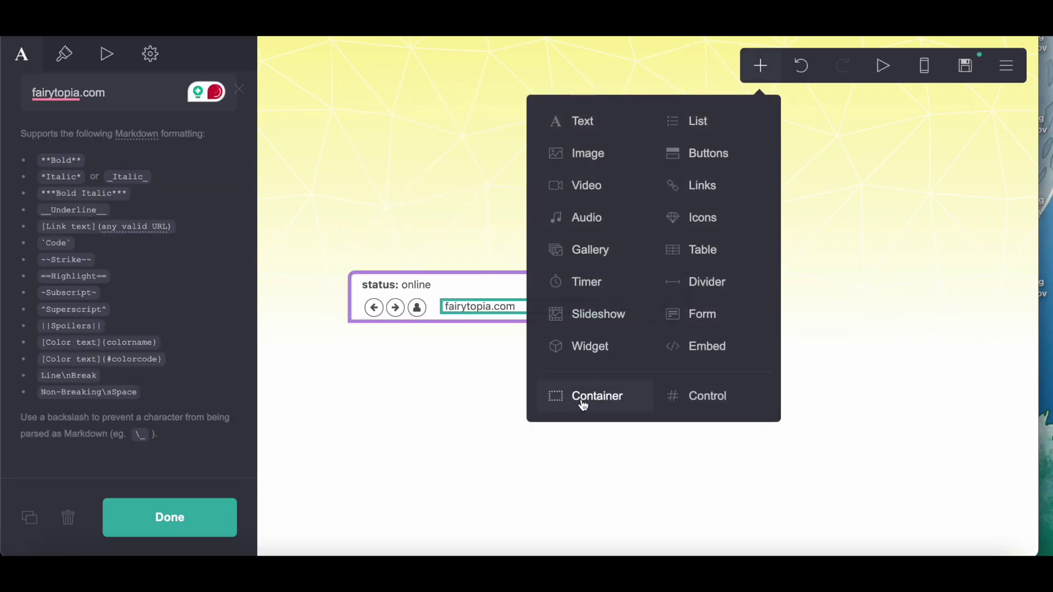
{"action": "left_click", "coordinate": [571, 397]}
- Copy the yellow color code FBF49B from the dots text in the status bar
{"action": "left_click", "coordinate": [633, 256]}
{"action": "left_click", "coordinate": [64, 57]}
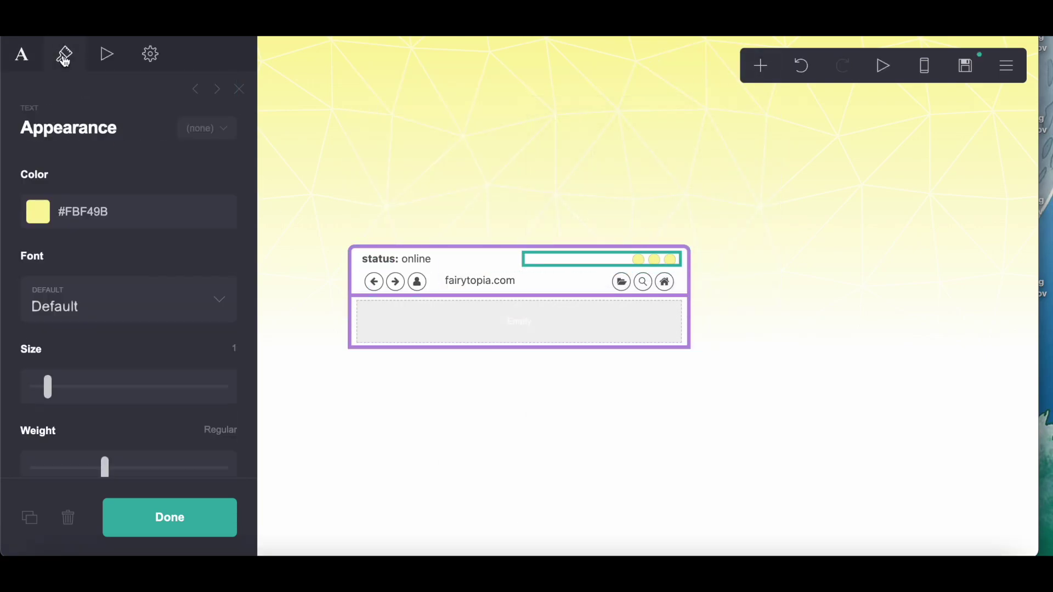
{"action": "left_click", "coordinate": [52, 222]}
{"action": "right_click", "coordinate": [142, 220]}
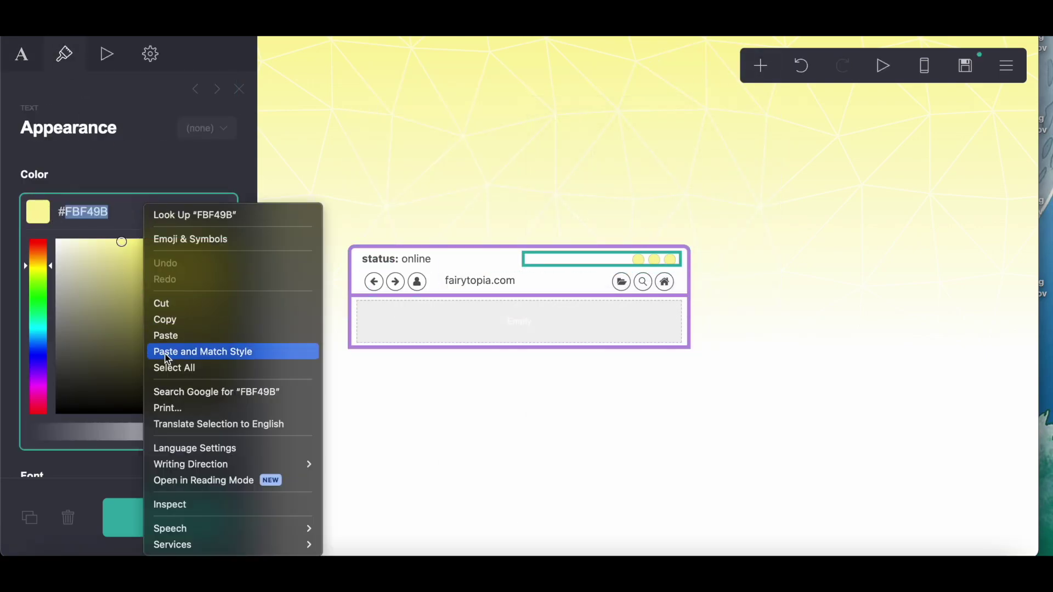
{"action": "left_click", "coordinate": [172, 320]}
- Set the third container's background color to the copied #FBF49B
{"action": "left_click", "coordinate": [451, 341]}
{"action": "scroll", "coordinate": [181, 320], "scroll_direction": "down", "scroll_amount": 5}
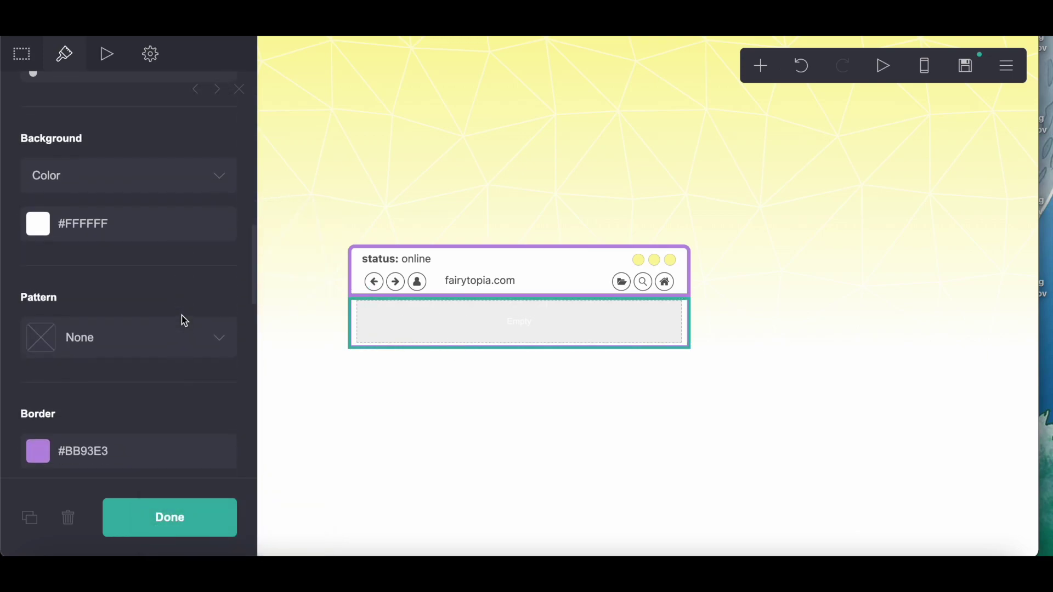
{"action": "left_click", "coordinate": [58, 232]}
{"action": "right_click", "coordinate": [137, 220]}
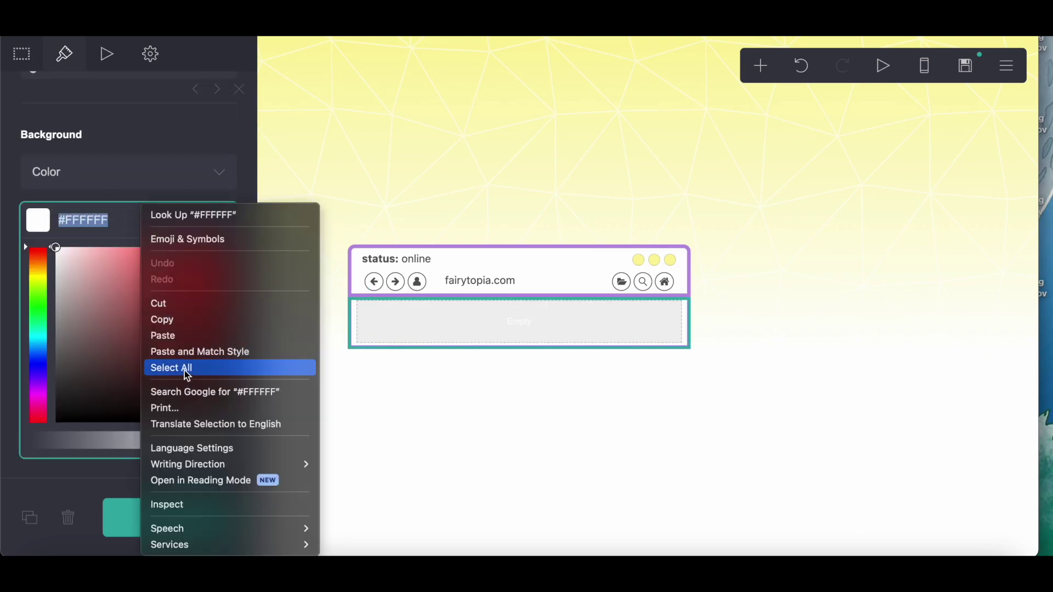
{"action": "left_click", "coordinate": [188, 335]}
{"action": "left_click", "coordinate": [113, 113]}
- Give the third container an Angled Dots (Circle) pattern in #BB93E3, copying the color code from its border
{"action": "scroll", "coordinate": [113, 113], "scroll_direction": "down", "scroll_amount": 3}
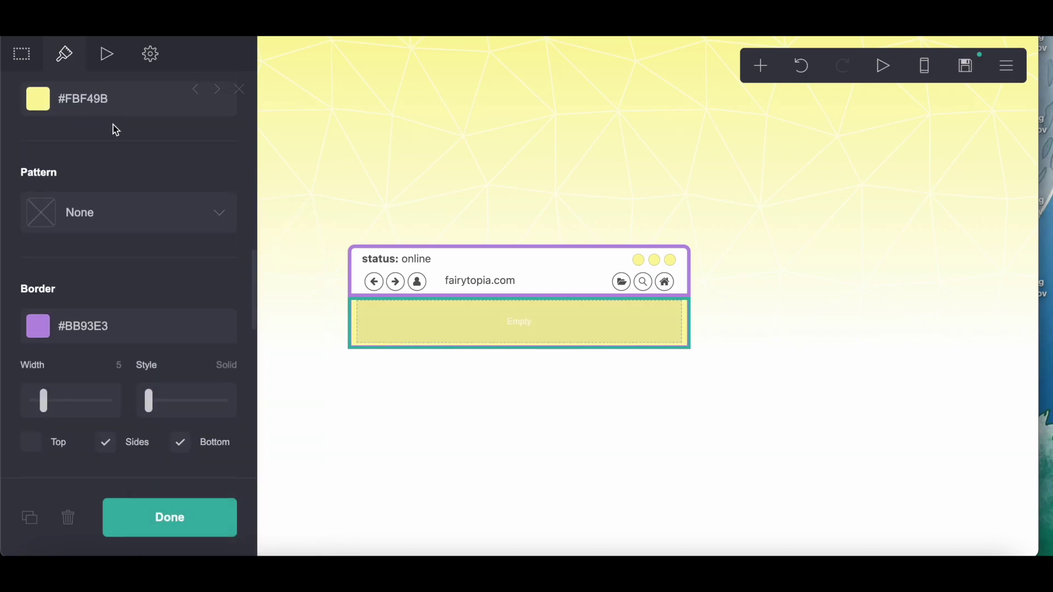
{"action": "left_click", "coordinate": [56, 328]}
{"action": "right_click", "coordinate": [147, 330]}
{"action": "left_click", "coordinate": [168, 320]}
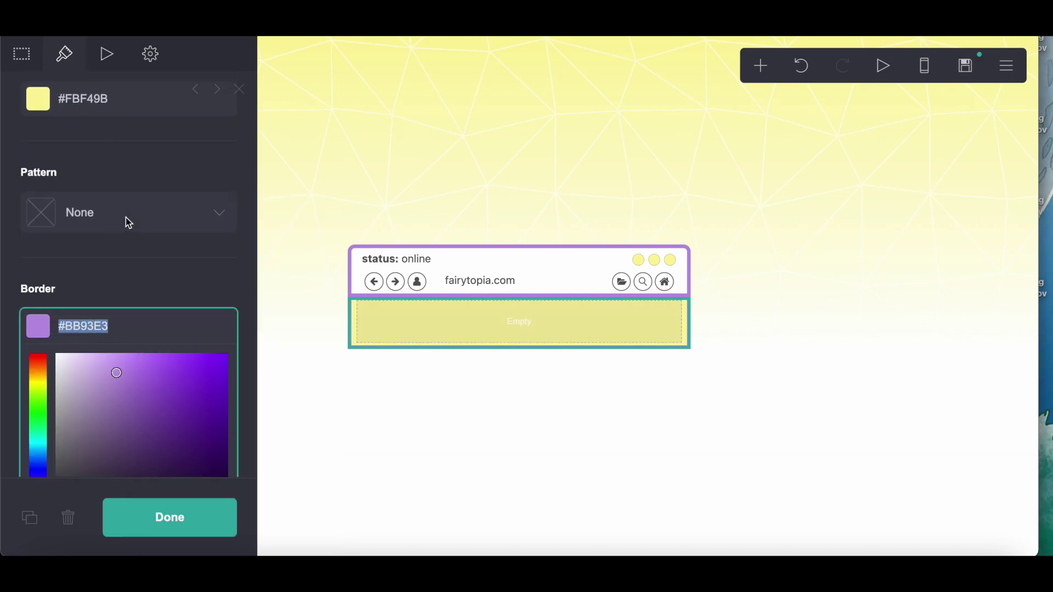
{"action": "left_click", "coordinate": [126, 218]}
{"action": "left_click", "coordinate": [179, 258]}
{"action": "left_click", "coordinate": [60, 242]}
{"action": "right_click", "coordinate": [148, 244]}
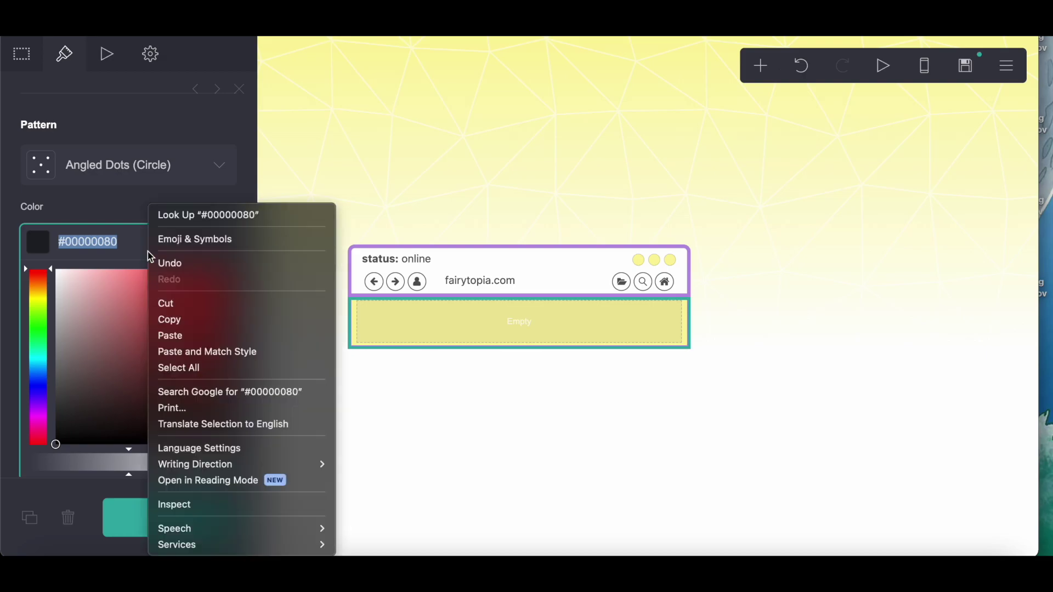
{"action": "left_click", "coordinate": [170, 334]}
- Set the dot pattern's size to 15 and thickness to 5, as listed for Container03 in the notes document
{"action": "key", "text": "super+Tab"}
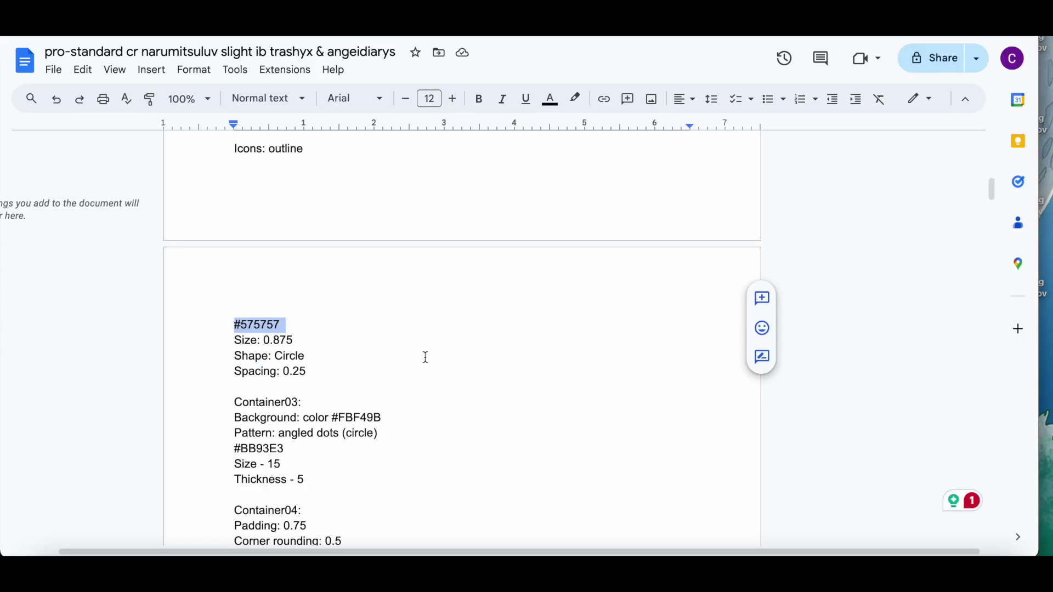
{"action": "scroll", "coordinate": [425, 357], "scroll_direction": "down", "scroll_amount": 1}
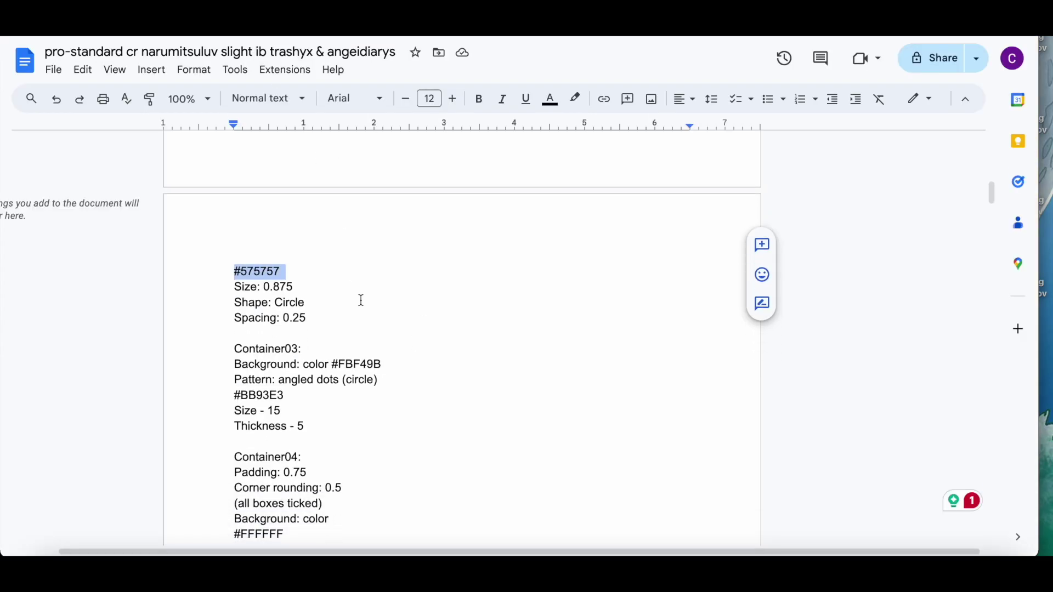
{"action": "scroll", "coordinate": [360, 300], "scroll_direction": "down", "scroll_amount": 3}
{"action": "key", "text": "super+Tab"}
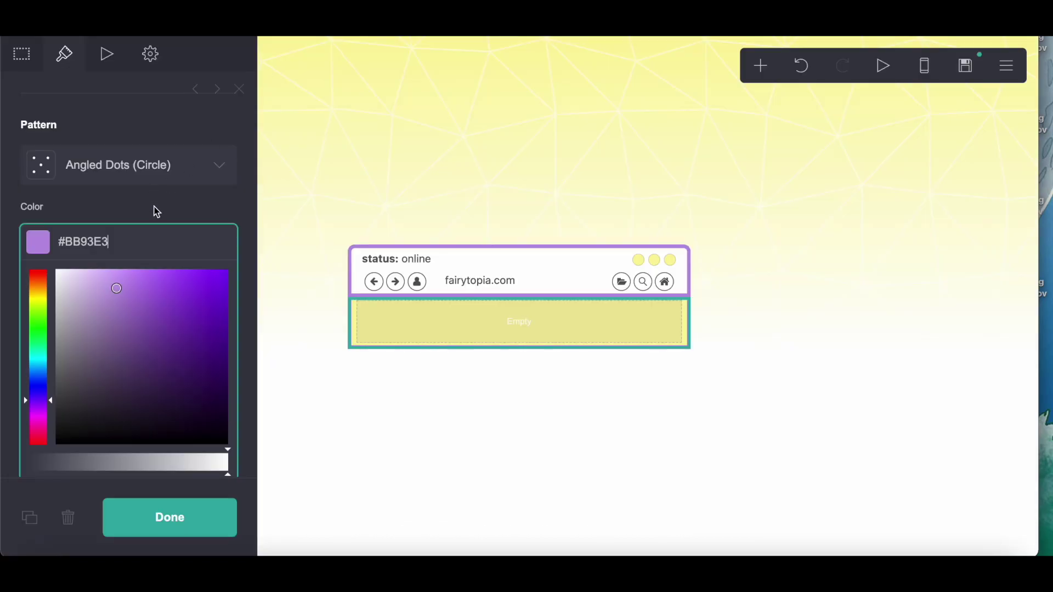
{"action": "left_click", "coordinate": [157, 212]}
{"action": "left_click", "coordinate": [224, 279]}
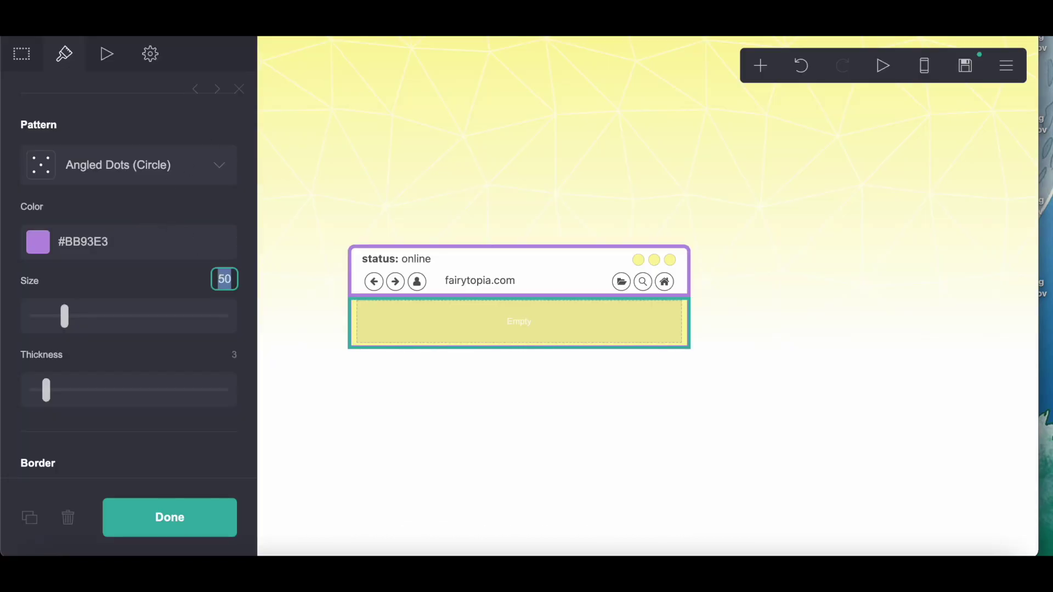
{"action": "left_click", "coordinate": [230, 355]}
{"action": "type", "text": "5"}
{"action": "left_click", "coordinate": [199, 359]}
- Add a fourth container and set its vertical and horizontal padding to 0.75 according to the notes document
{"action": "left_click", "coordinate": [773, 55]}
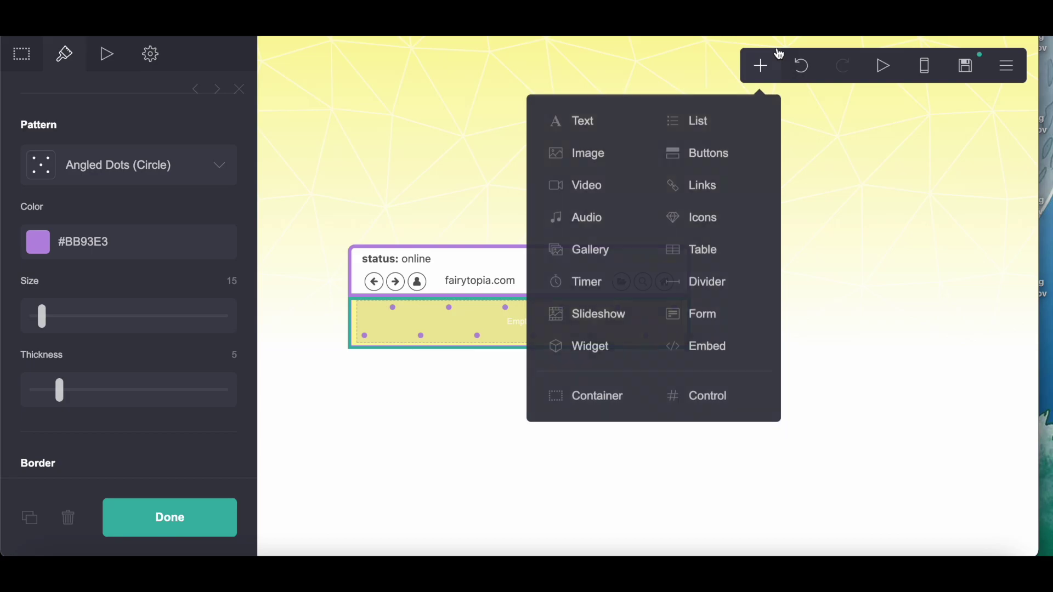
{"action": "left_click", "coordinate": [603, 393]}
{"action": "key", "text": "alt+Tab"}
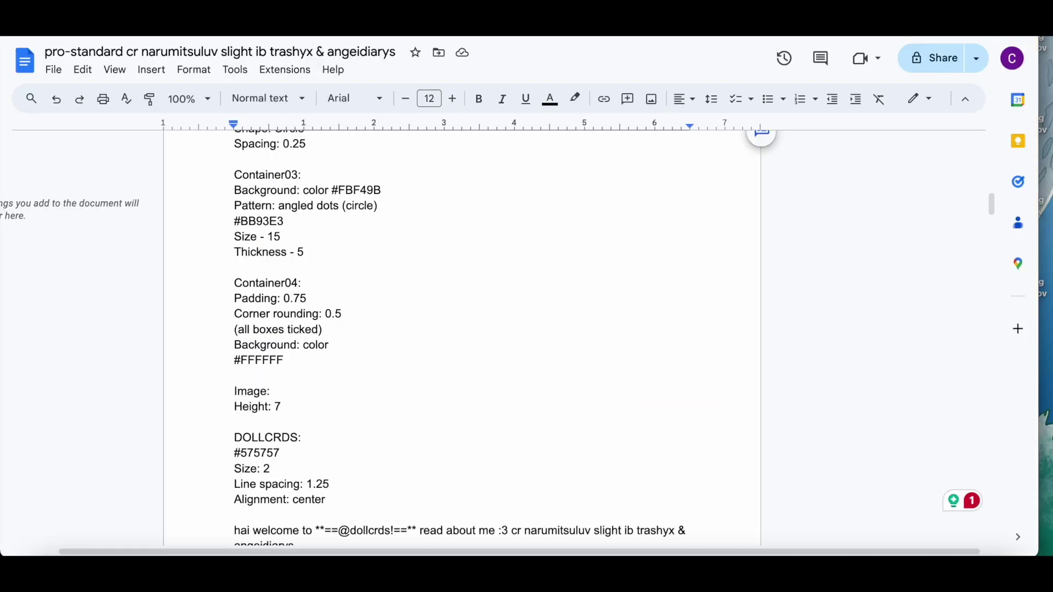
{"action": "key", "text": "alt+Tab"}
{"action": "left_click", "coordinate": [114, 284]}
{"action": "key", "text": "BackSpace"}
{"action": "type", "text": ".75"}
{"action": "left_click", "coordinate": [230, 282]}
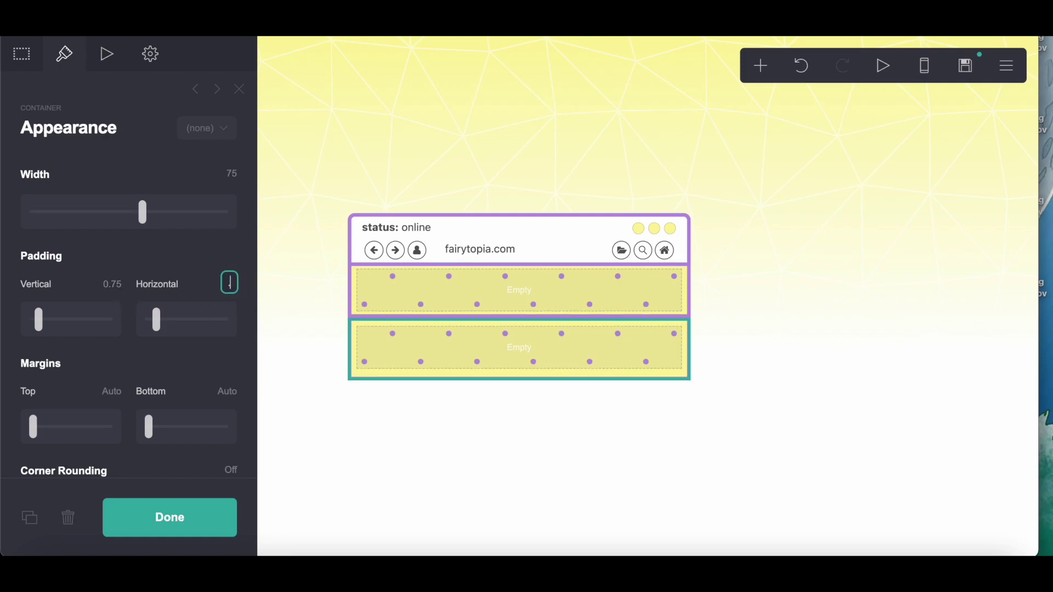
{"action": "key", "text": "Return"}
- Set the fourth container's corner rounding to 0.5 and apply it to all four corners
{"action": "scroll", "coordinate": [169, 285], "scroll_direction": "down", "scroll_amount": 5}
{"action": "left_click", "coordinate": [240, 243]}
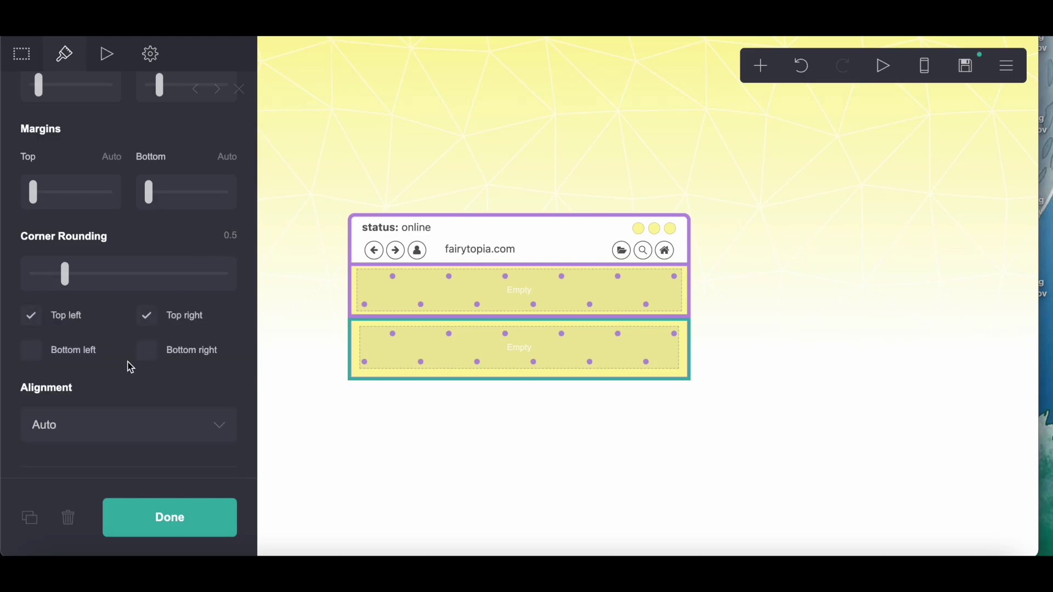
{"action": "left_click", "coordinate": [31, 356]}
- Set the fourth container's background color to #FFFFFF, following the Container04 entry in the notes document
{"action": "key", "text": "alt+Tab"}
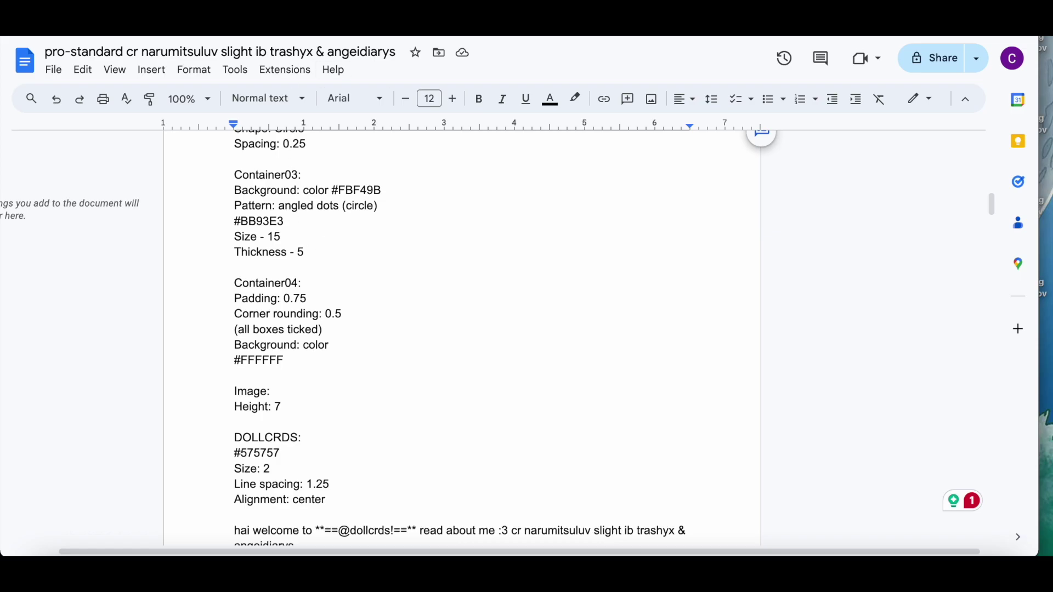
{"action": "key", "text": "alt+Tab"}
{"action": "scroll", "coordinate": [143, 348], "scroll_direction": "down", "scroll_amount": 5}
{"action": "scroll", "coordinate": [140, 342], "scroll_direction": "down", "scroll_amount": 3}
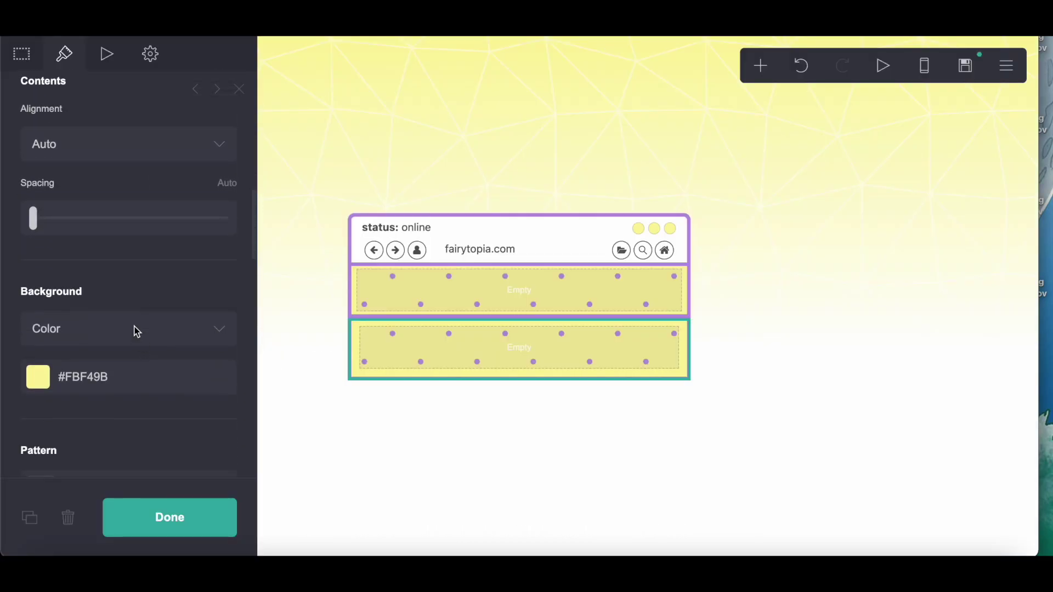
{"action": "left_click", "coordinate": [134, 384]}
{"action": "left_click", "coordinate": [56, 405]}
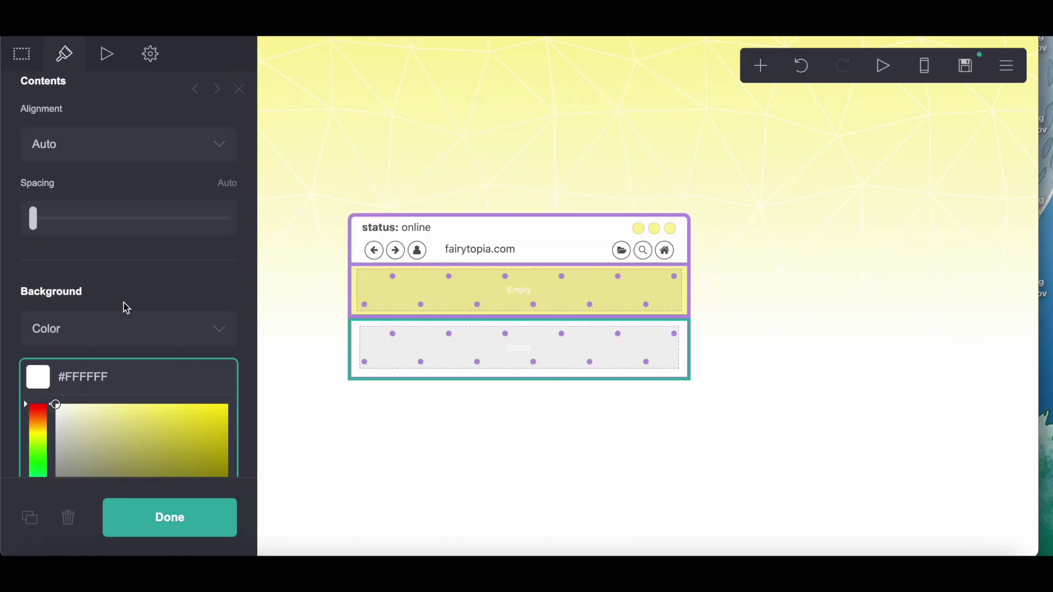
- Set the fourth container's pattern to None and clear its border color
{"action": "scroll", "coordinate": [123, 303], "scroll_direction": "down", "scroll_amount": 10}
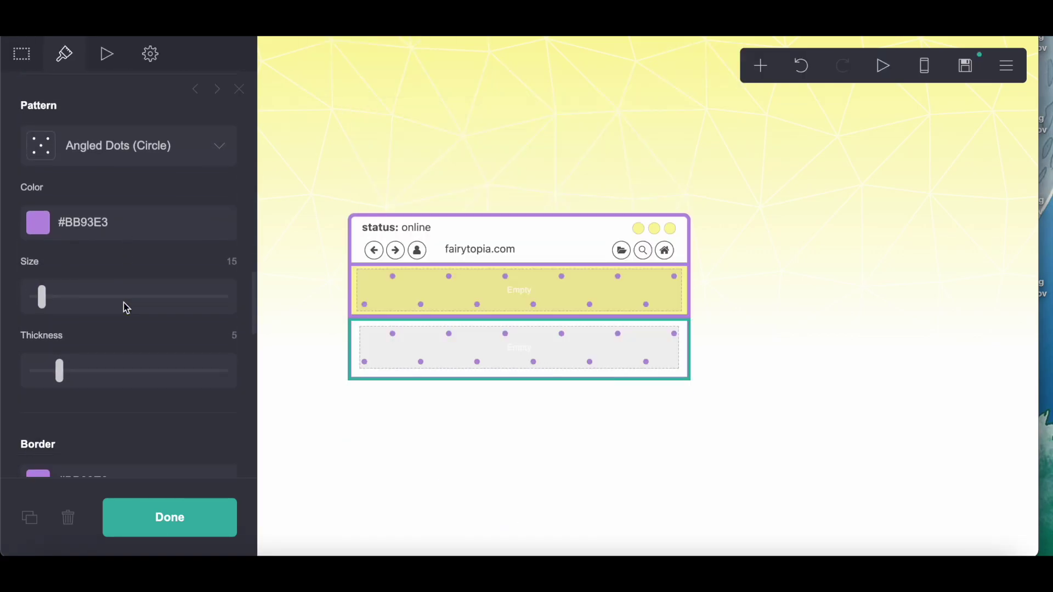
{"action": "left_click", "coordinate": [106, 88]}
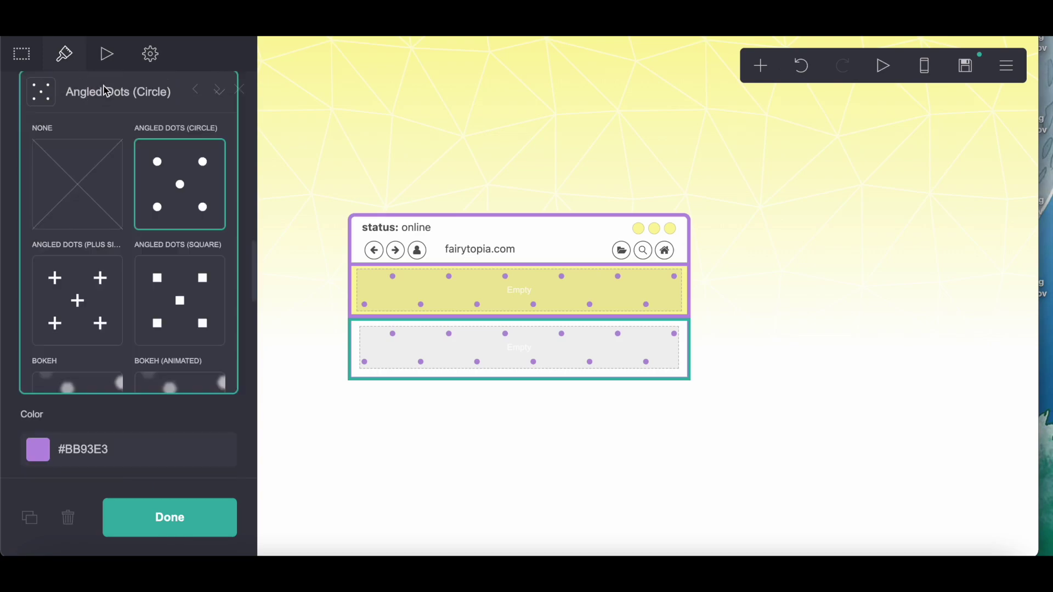
{"action": "left_click", "coordinate": [85, 144]}
{"action": "left_click", "coordinate": [134, 205]}
{"action": "key", "text": "super+a"}
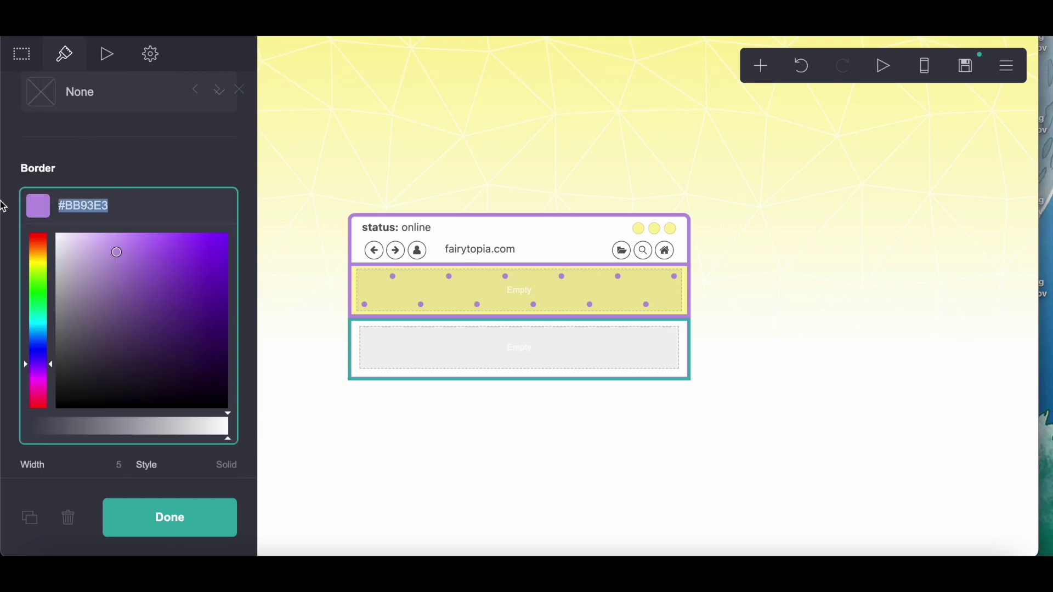
{"action": "key", "text": "BackSpace"}
- Add an Image element to the fourth container and upload 4cca724af5b228f4257bf562d562b720.jpeg from the Downloads folder
{"action": "left_click", "coordinate": [755, 75]}
{"action": "left_click", "coordinate": [586, 152]}
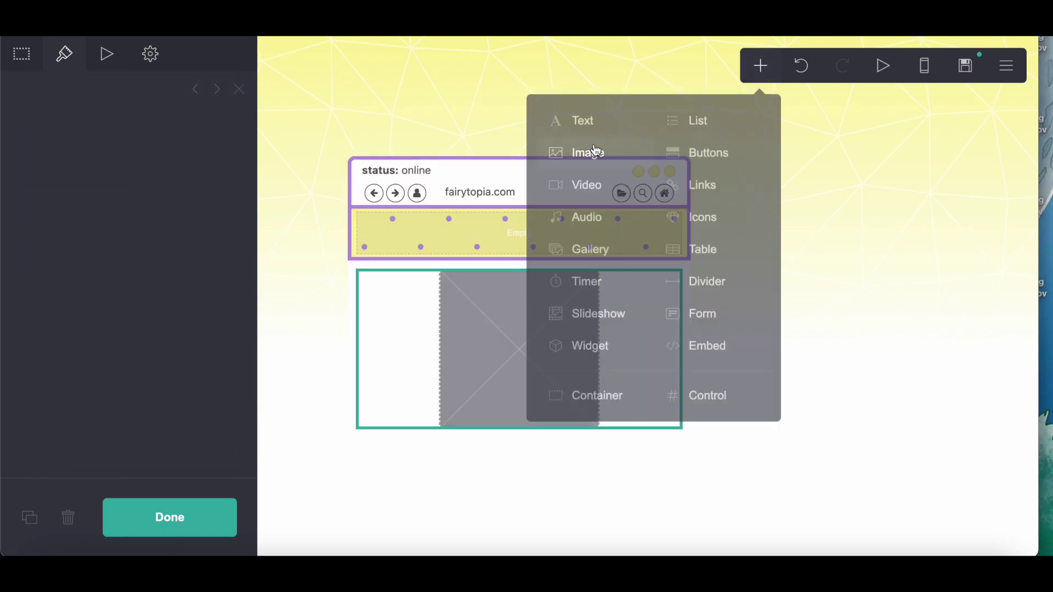
{"action": "key", "text": "super+Tab"}
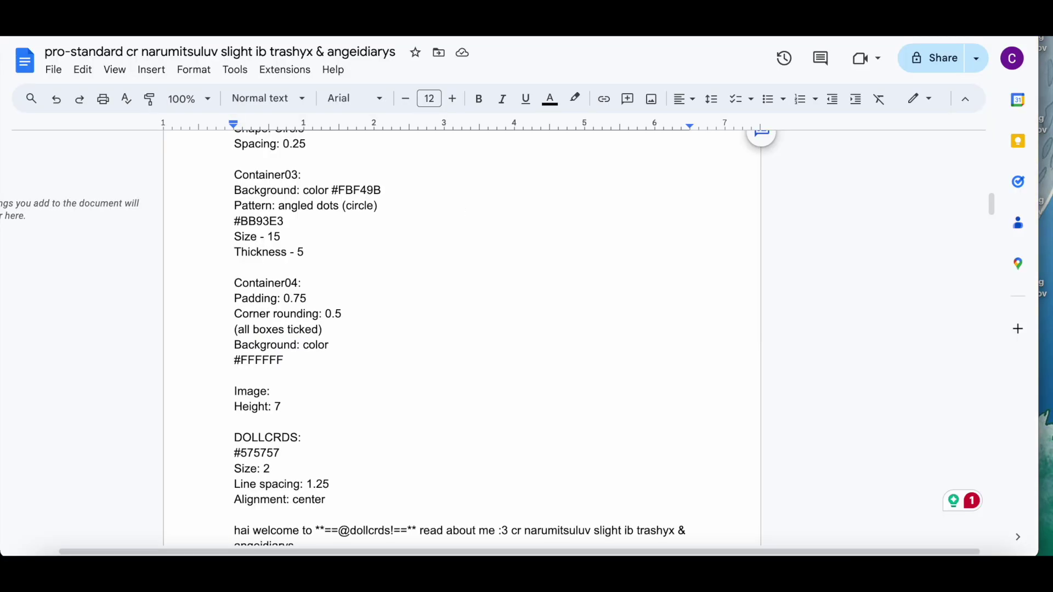
{"action": "key", "text": "super+Tab"}
{"action": "left_click", "coordinate": [142, 214]}
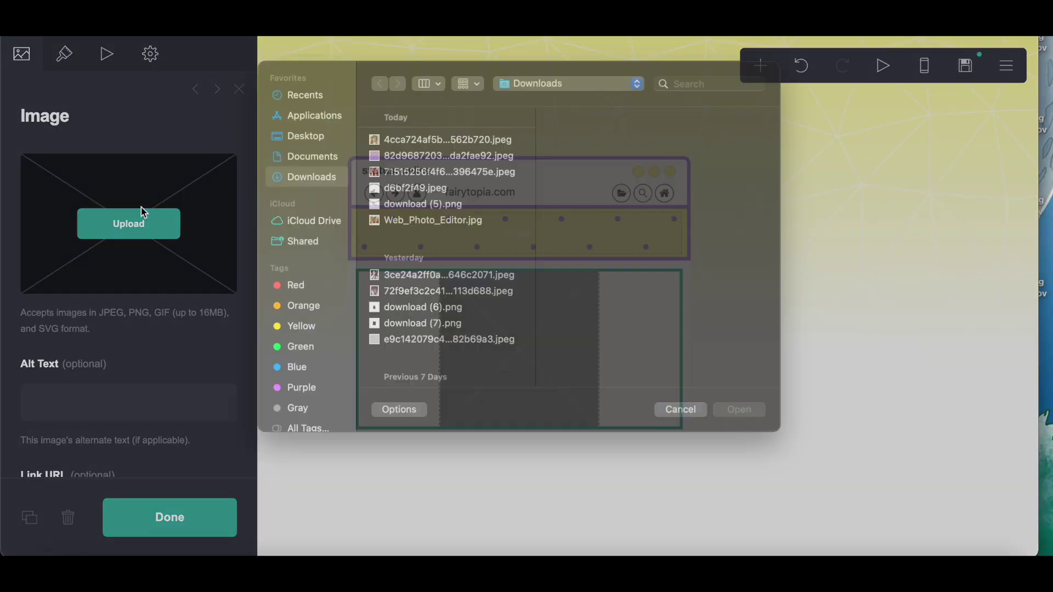
{"action": "left_click", "coordinate": [436, 159]}
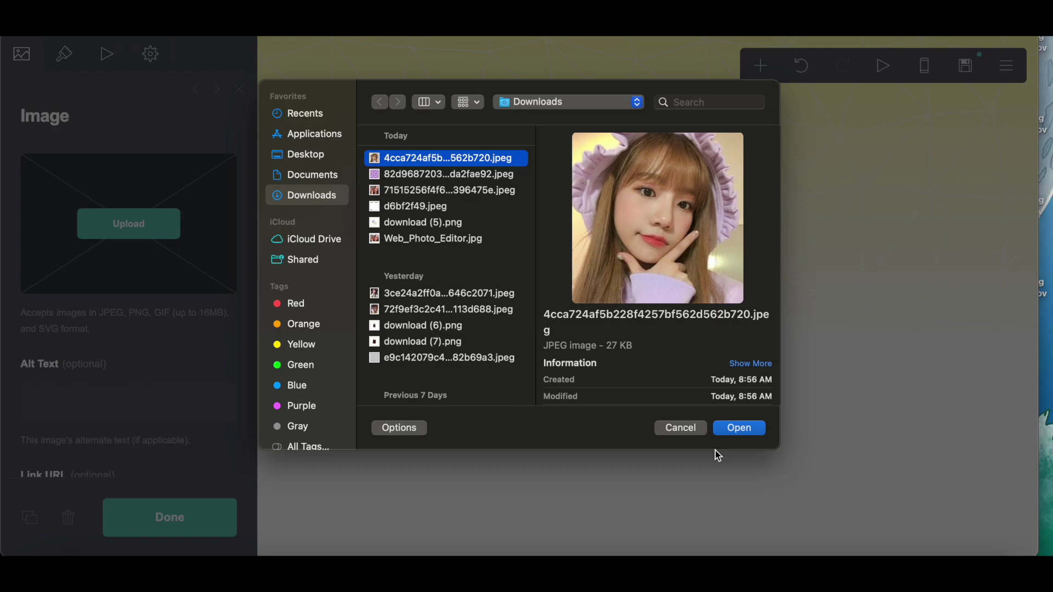
{"action": "left_click", "coordinate": [735, 427]}
{"action": "left_click", "coordinate": [24, 59]}
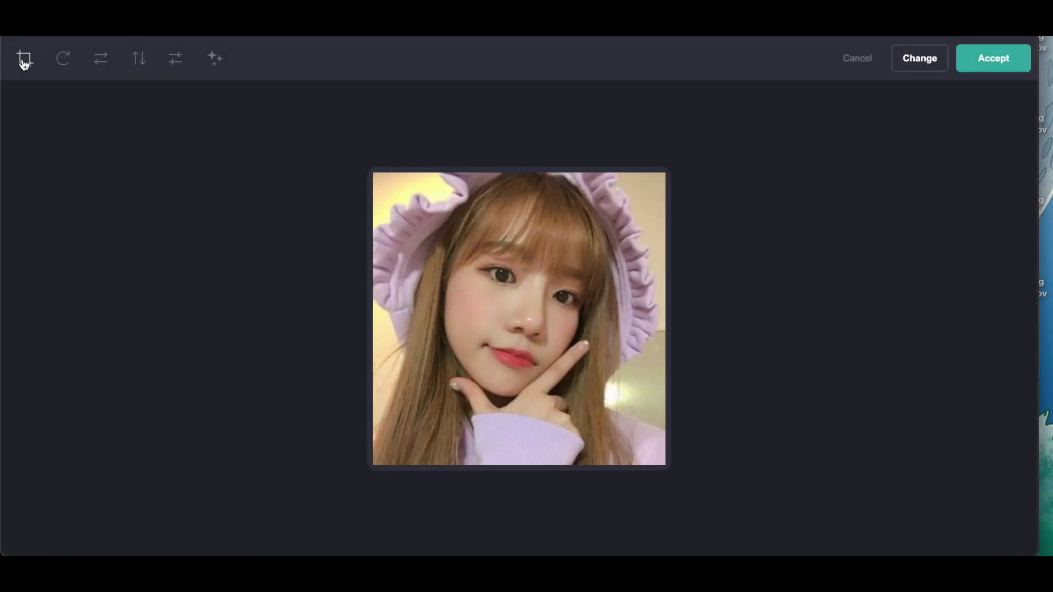
{"action": "left_click", "coordinate": [1014, 55]}
- Set the height of the image in the fourth container to 7
{"action": "left_click", "coordinate": [65, 55]}
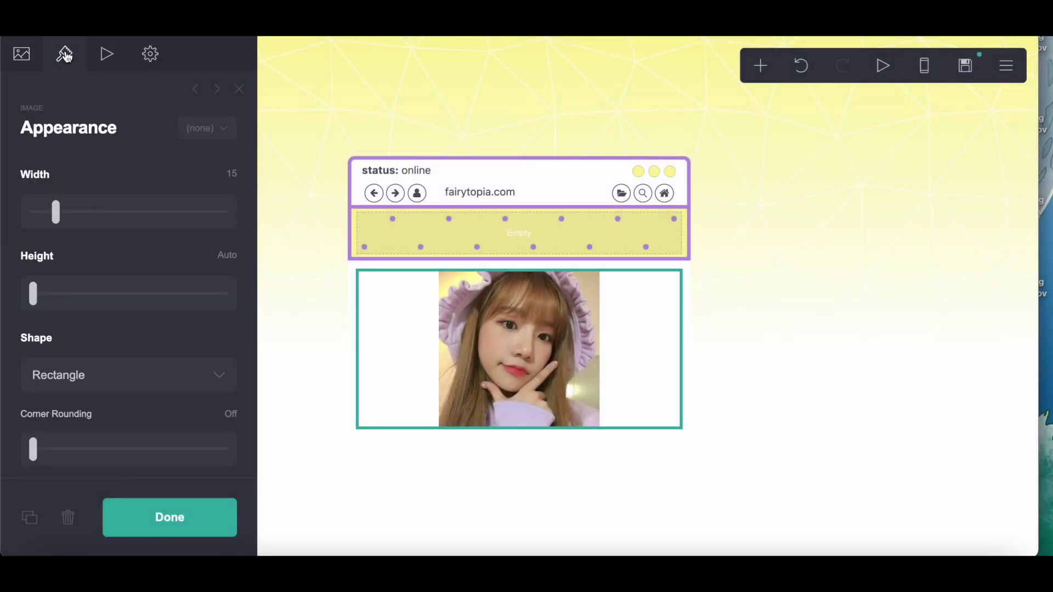
{"action": "left_click", "coordinate": [236, 178]}
{"action": "left_click", "coordinate": [233, 258]}
{"action": "type", "text": "7"}
{"action": "key", "text": "Return"}
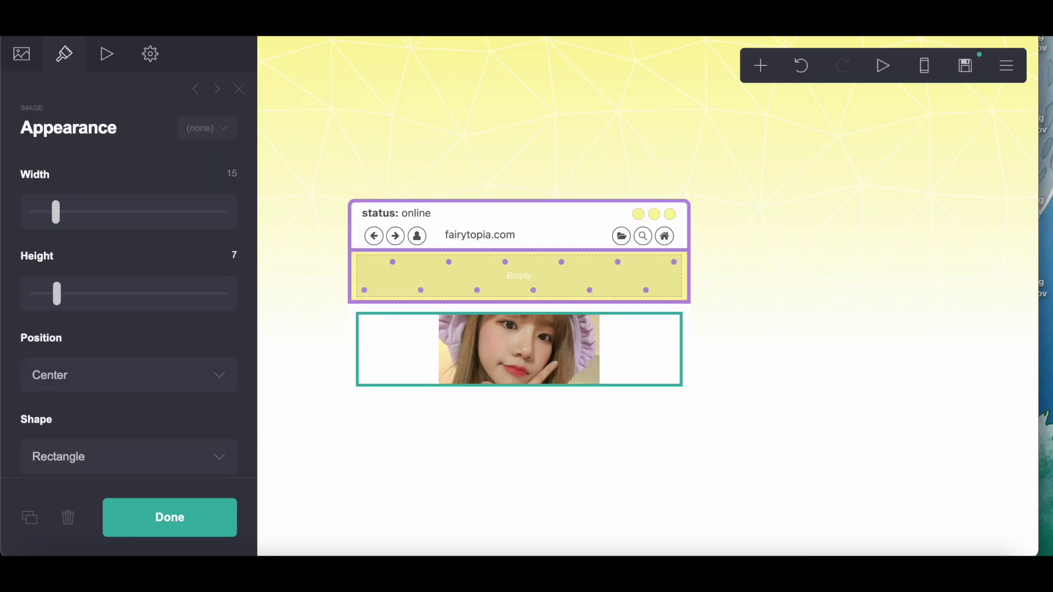
- Copy the DOLLCRDS heading from the notes document and return to the Carrd editor
{"action": "key", "text": "ctrl+Tab"}
{"action": "scroll", "coordinate": [305, 311], "scroll_direction": "down", "scroll_amount": 3}
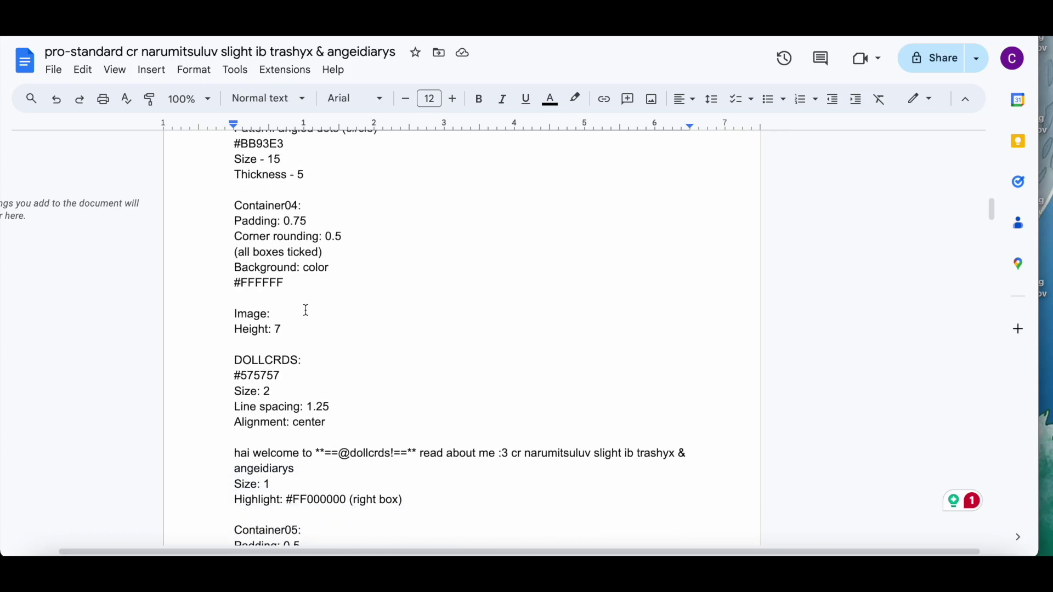
{"action": "left_click_drag", "start_coordinate": [225, 342], "coordinate": [328, 343]}
{"action": "right_click", "coordinate": [332, 349]}
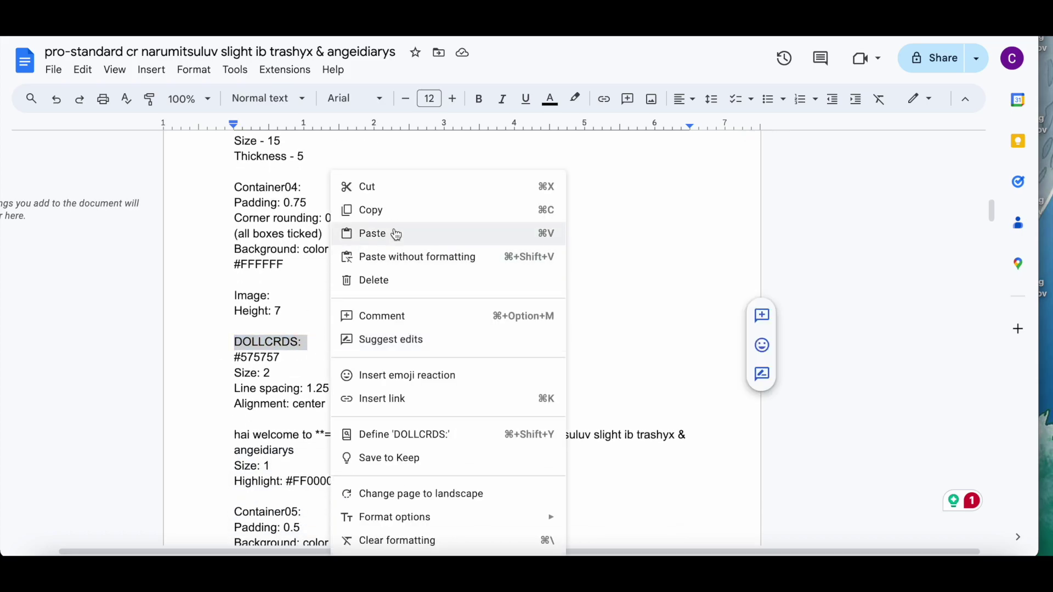
{"action": "left_click", "coordinate": [393, 205]}
{"action": "key", "text": "ctrl+Tab"}
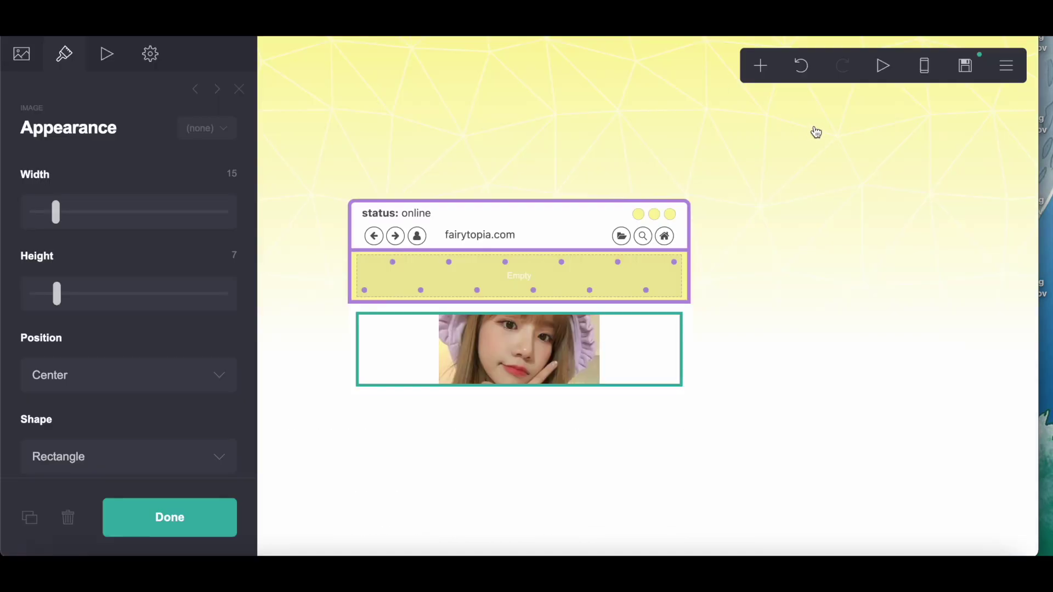
- Add a Text element below the image and set its color to #575757
{"action": "left_click", "coordinate": [760, 66]}
{"action": "left_click", "coordinate": [608, 117]}
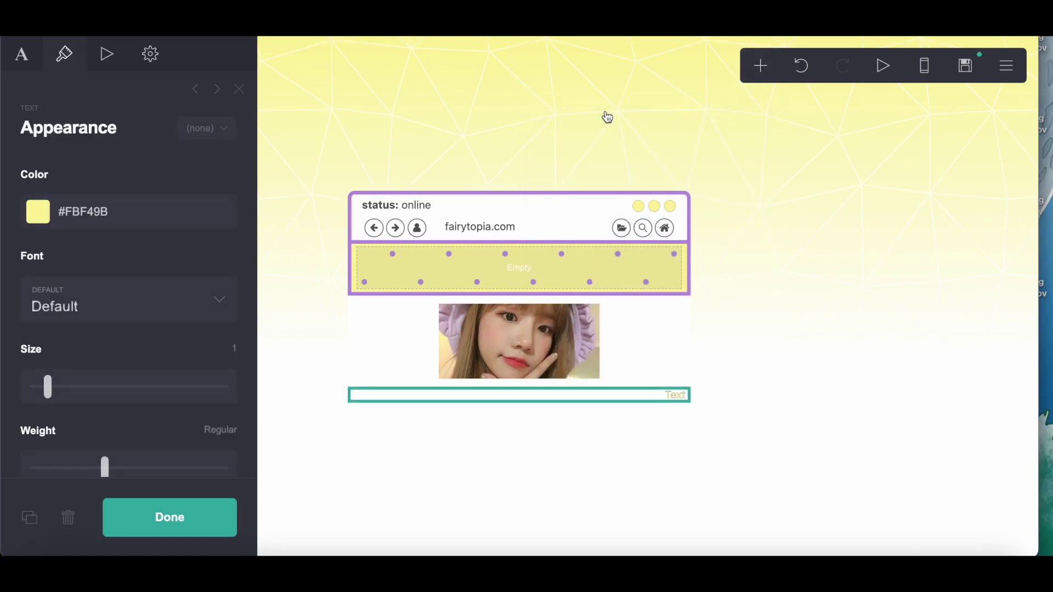
{"action": "left_click", "coordinate": [63, 212]}
{"action": "type", "text": "#575757"}
{"action": "left_click", "coordinate": [152, 180]}
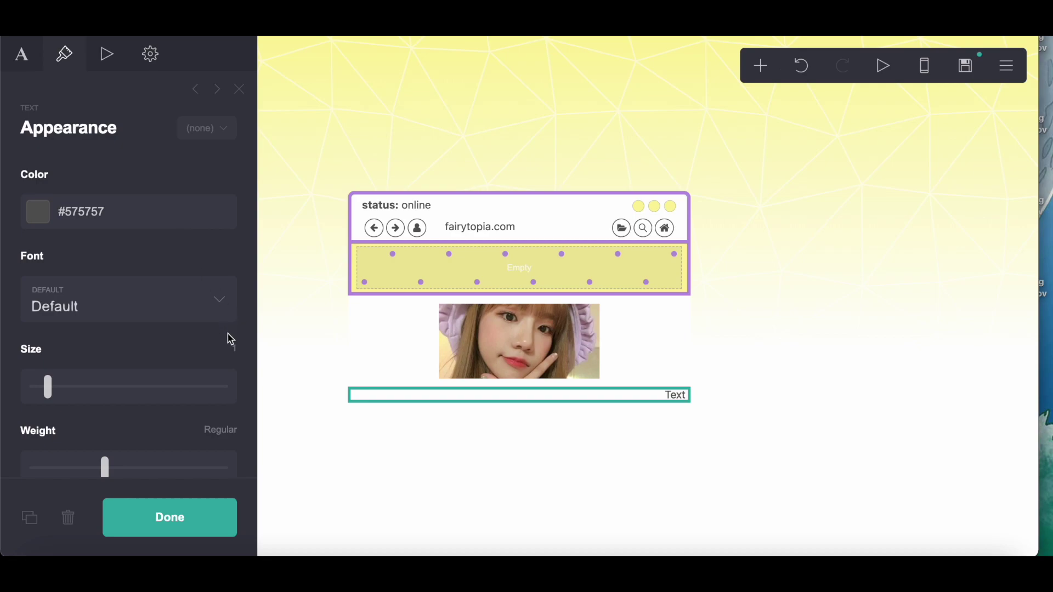
- Set the new text's size to 2, line spacing to 1.25 and alignment to center
{"action": "scroll", "coordinate": [198, 347], "scroll_direction": "down", "scroll_amount": 5}
{"action": "left_click", "coordinate": [230, 299]}
{"action": "type", "text": "1.25"}
{"action": "key", "text": "Return"}
{"action": "scroll", "coordinate": [129, 307], "scroll_direction": "down", "scroll_amount": 5}
{"action": "scroll", "coordinate": [87, 379], "scroll_direction": "down", "scroll_amount": 1}
{"action": "left_click", "coordinate": [84, 346]}
{"action": "left_click", "coordinate": [78, 326]}
- Replace the placeholder text with the copied heading so it reads DOLLCRDS, without the colon
{"action": "left_click", "coordinate": [21, 65]}
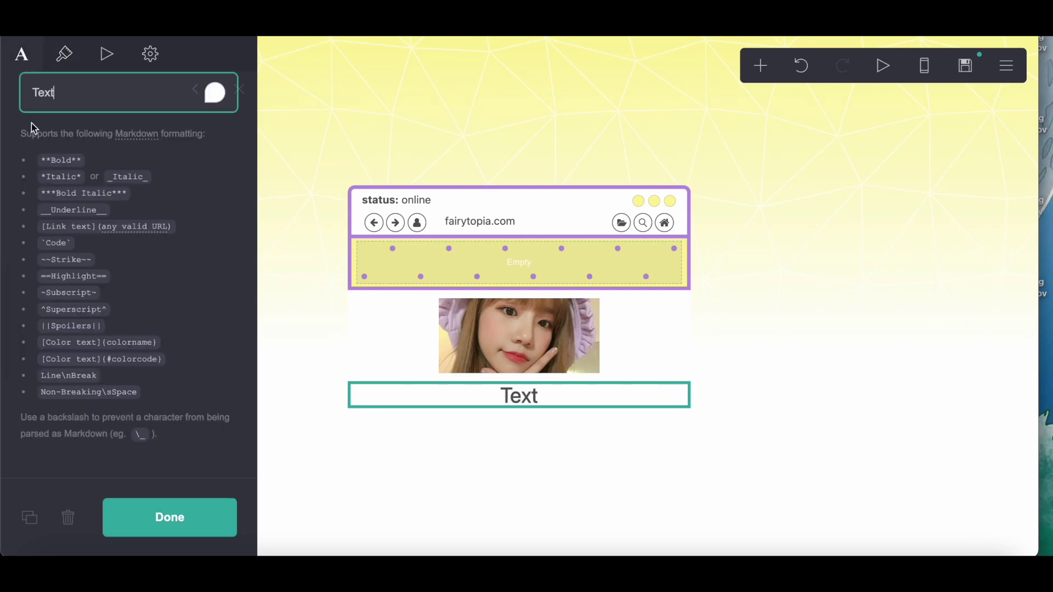
{"action": "double_click", "coordinate": [75, 95]}
{"action": "right_click", "coordinate": [76, 95]}
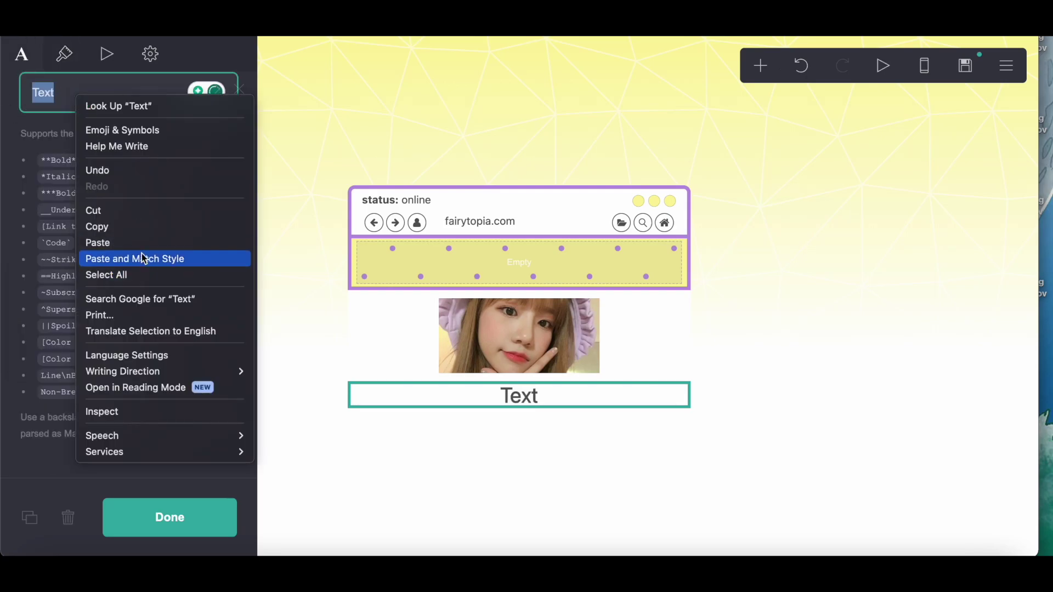
{"action": "left_click", "coordinate": [136, 243]}
{"action": "key", "text": "BackSpace"}
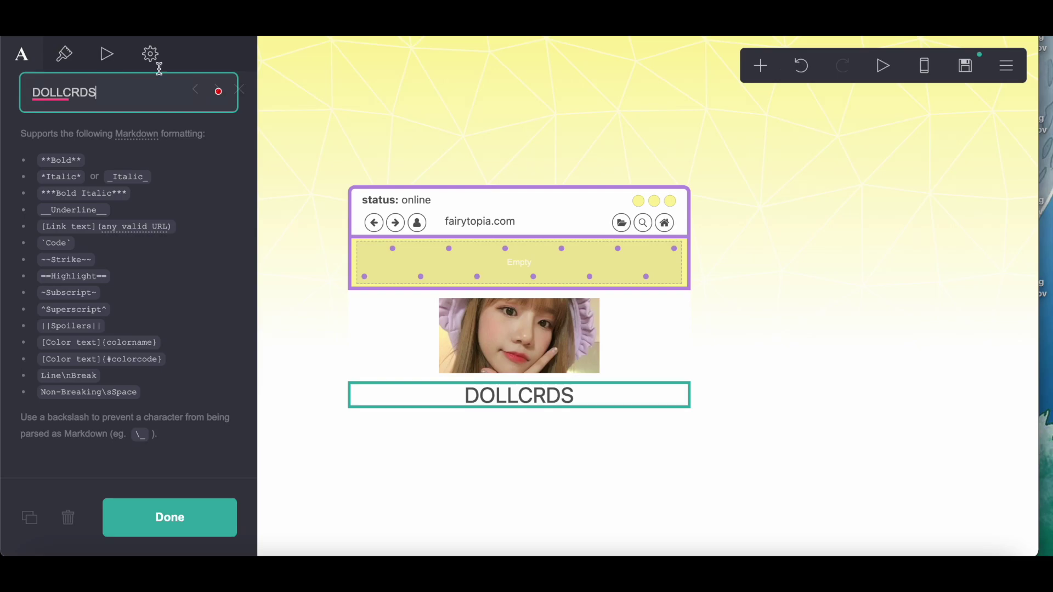
- Add a second Text element below DOLLCRDS and fill it with the "hai welcome to" line copied from the notes document
{"action": "left_click", "coordinate": [771, 73]}
{"action": "left_click", "coordinate": [622, 118]}
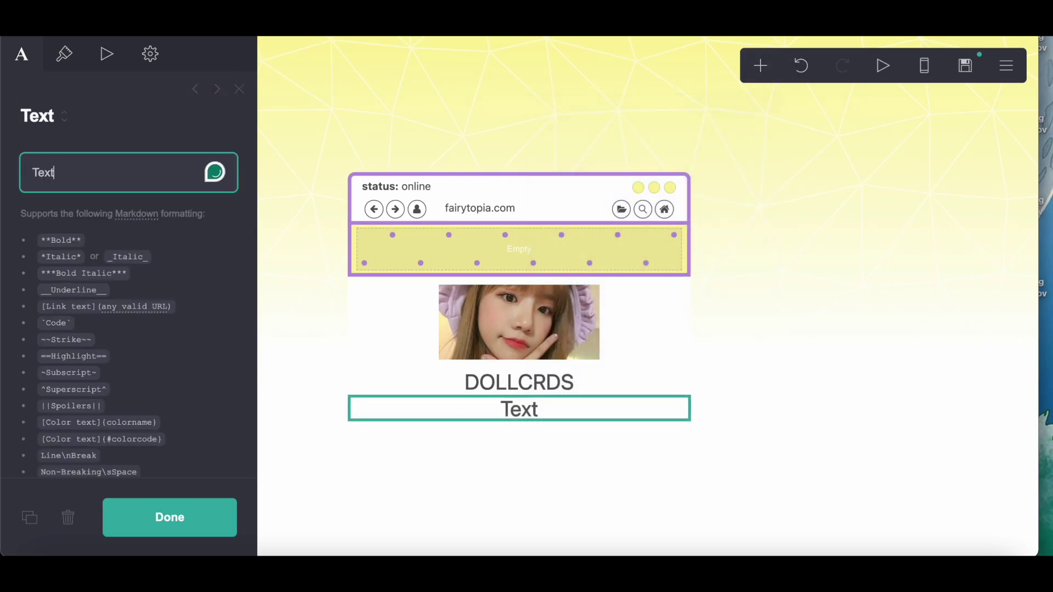
{"action": "key", "text": "alt+Tab"}
{"action": "scroll", "coordinate": [333, 298], "scroll_direction": "down", "scroll_amount": 5}
{"action": "left_click_drag", "start_coordinate": [234, 296], "coordinate": [340, 311]}
{"action": "right_click", "coordinate": [340, 311]}
{"action": "left_click", "coordinate": [354, 209]}
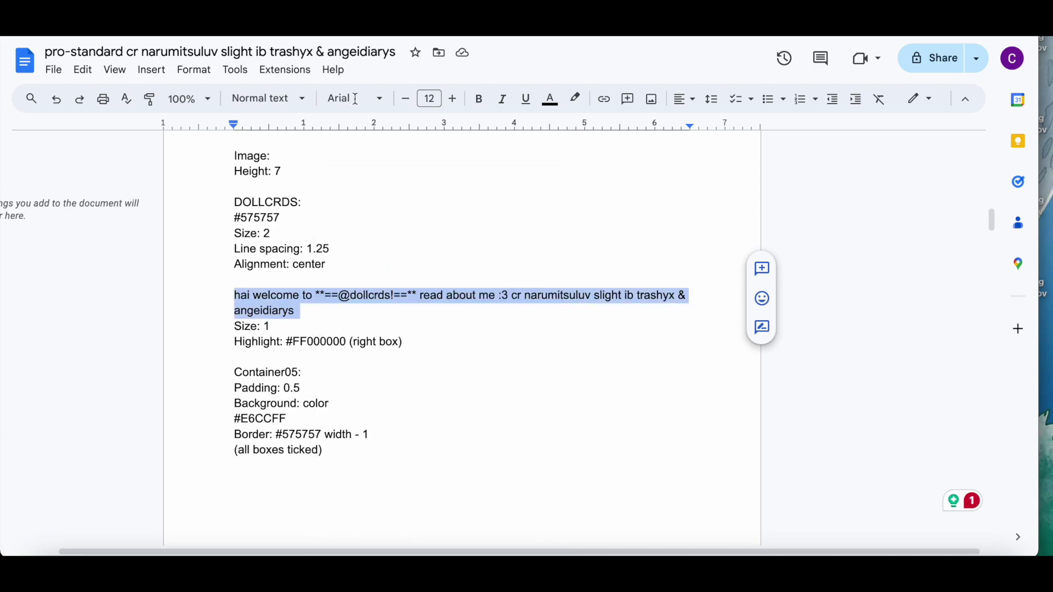
{"action": "key", "text": "alt+Tab"}
{"action": "right_click", "coordinate": [26, 164]}
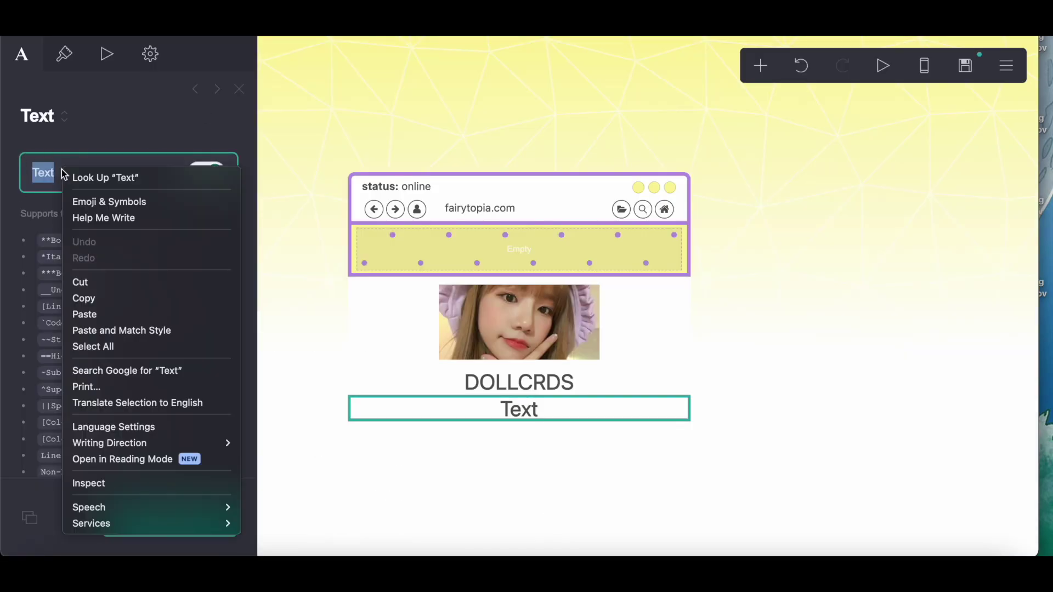
{"action": "left_click", "coordinate": [90, 313]}
- Set the welcome text's size to 1 and make its highlight background color fully transparent
{"action": "left_click", "coordinate": [70, 68]}
{"action": "scroll", "coordinate": [117, 290], "scroll_direction": "down", "scroll_amount": 7}
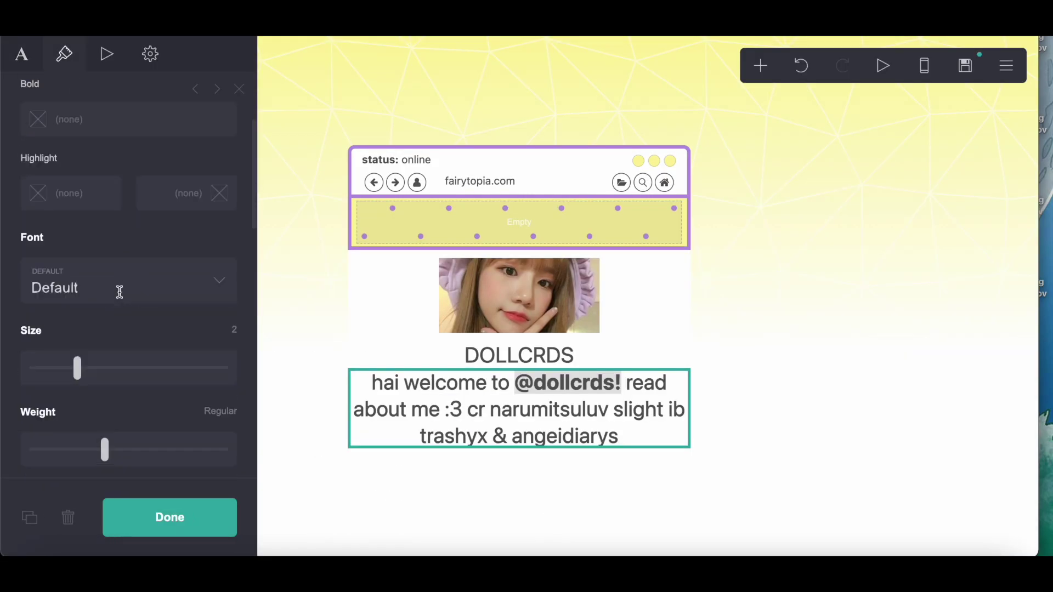
{"action": "type", "text": "1"}
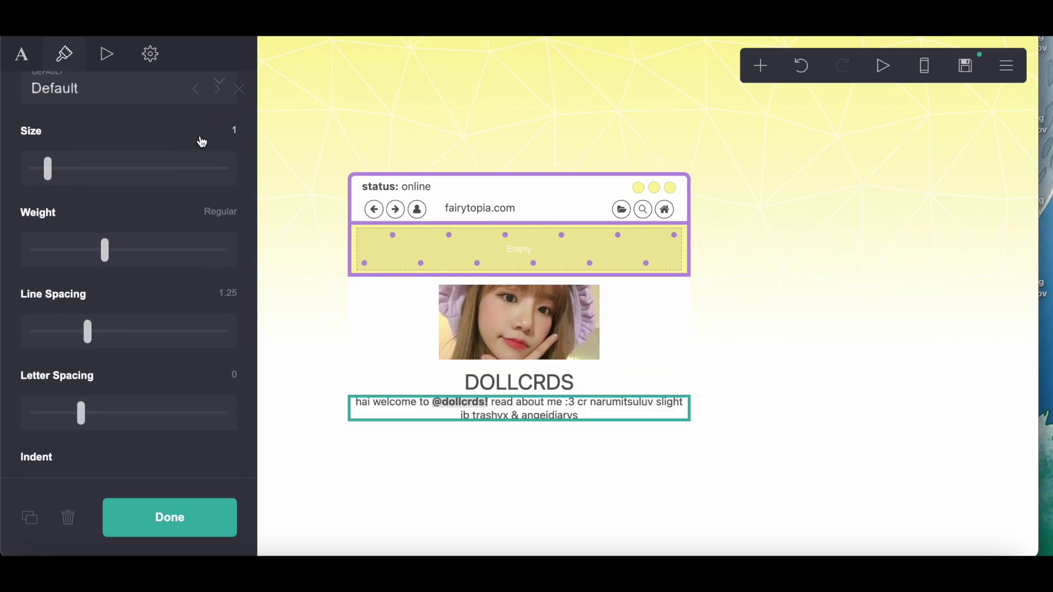
{"action": "scroll", "coordinate": [202, 141], "scroll_direction": "up", "scroll_amount": 5}
{"action": "left_click", "coordinate": [177, 236]}
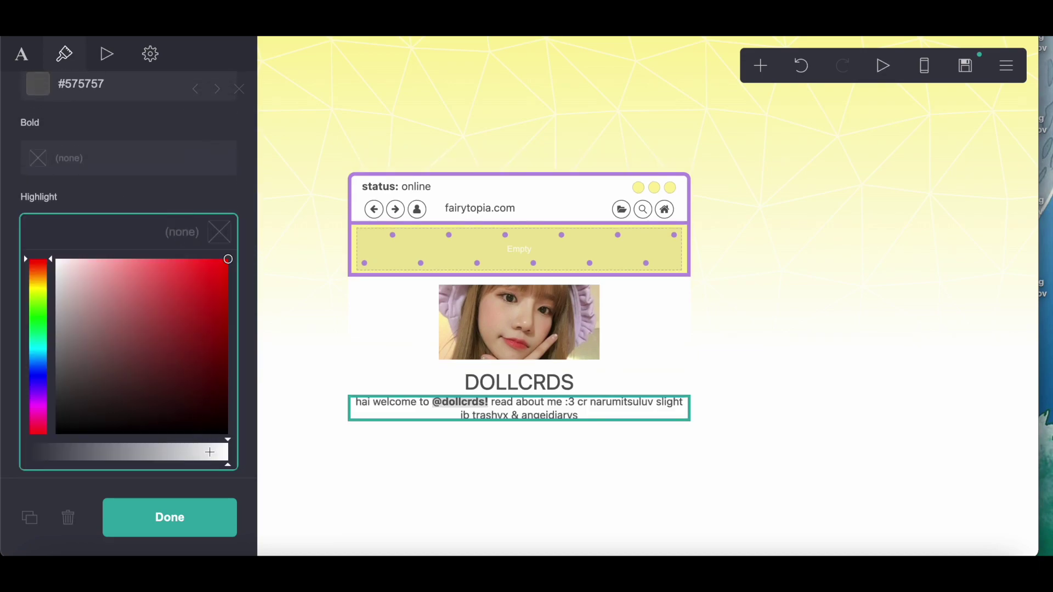
{"action": "left_click_drag", "start_coordinate": [210, 452], "coordinate": [3, 452]}
{"action": "left_click", "coordinate": [177, 519]}
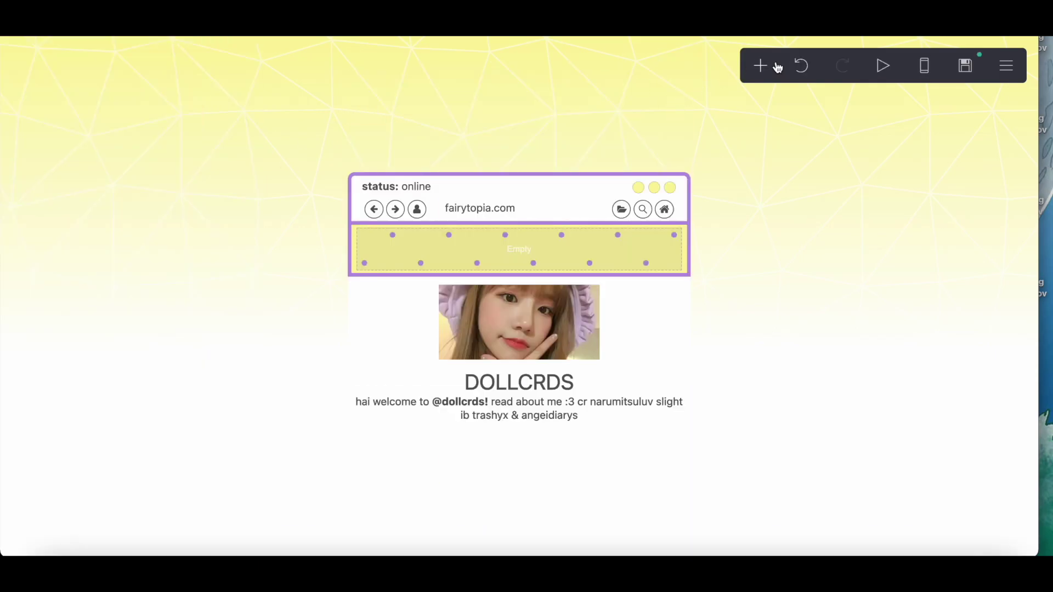
- Add an Embed element below the welcome text and label it music
{"action": "left_click", "coordinate": [761, 66]}
{"action": "left_click", "coordinate": [102, 215]}
{"action": "left_click", "coordinate": [64, 207]}
{"action": "double_click", "coordinate": [65, 207]}
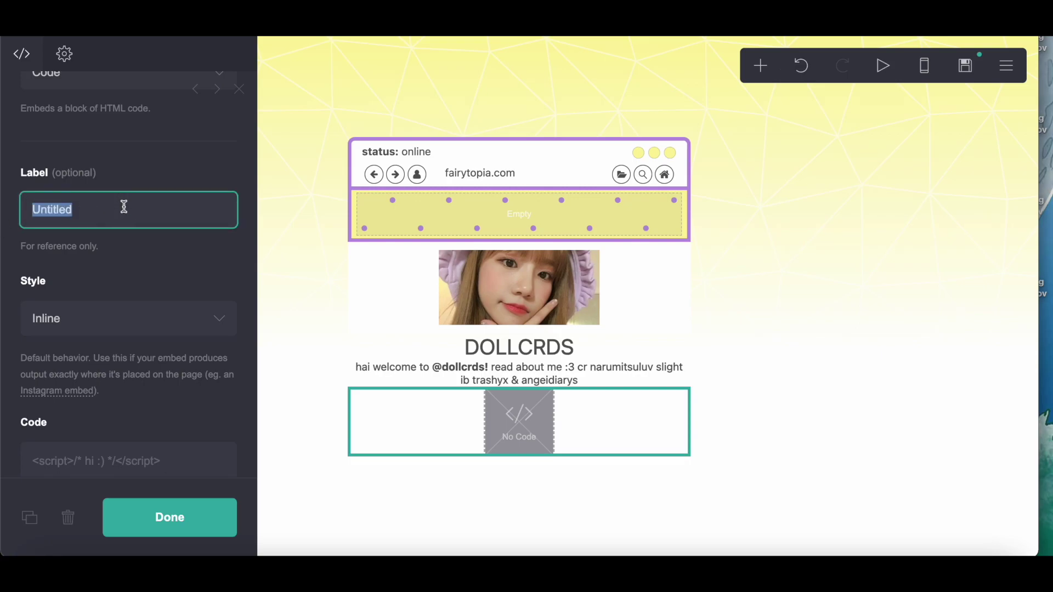
{"action": "type", "text": "music"}
- Copy the Glenthemes music player code from Pastebin and paste it into the music embed's code
{"action": "key", "text": "ctrl+Tab"}
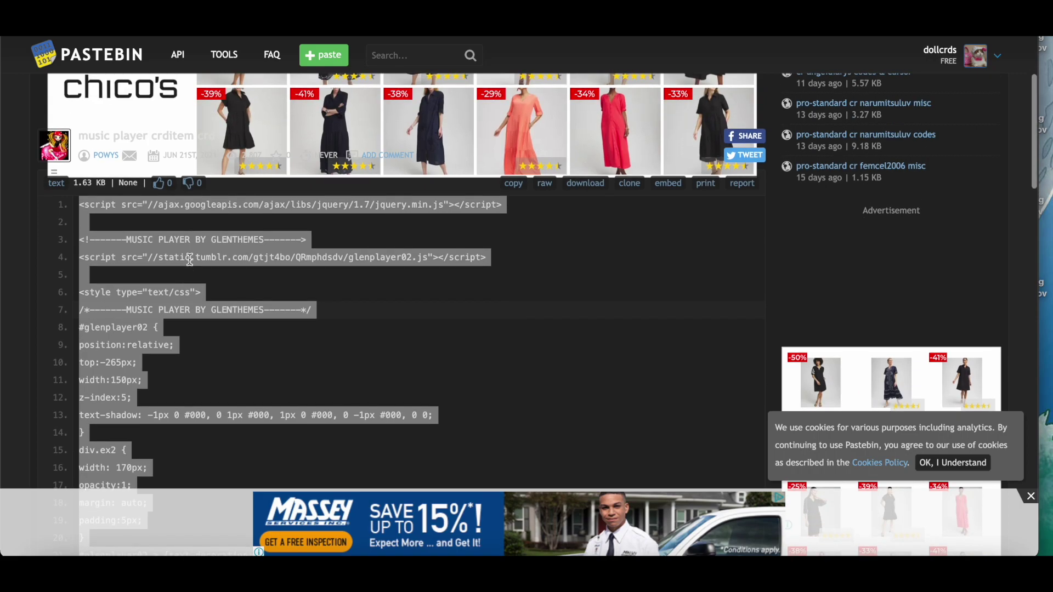
{"action": "right_click", "coordinate": [146, 271]}
{"action": "left_click", "coordinate": [176, 303]}
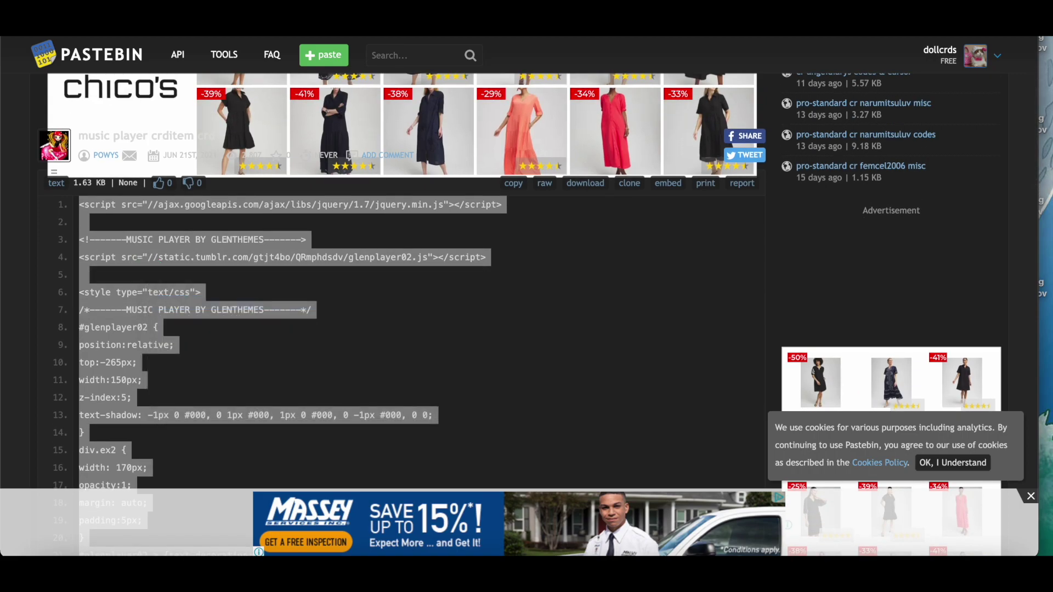
{"action": "key", "text": "ctrl+shift+Tab"}
{"action": "scroll", "coordinate": [88, 395], "scroll_direction": "down", "scroll_amount": 3}
{"action": "right_click", "coordinate": [88, 275]}
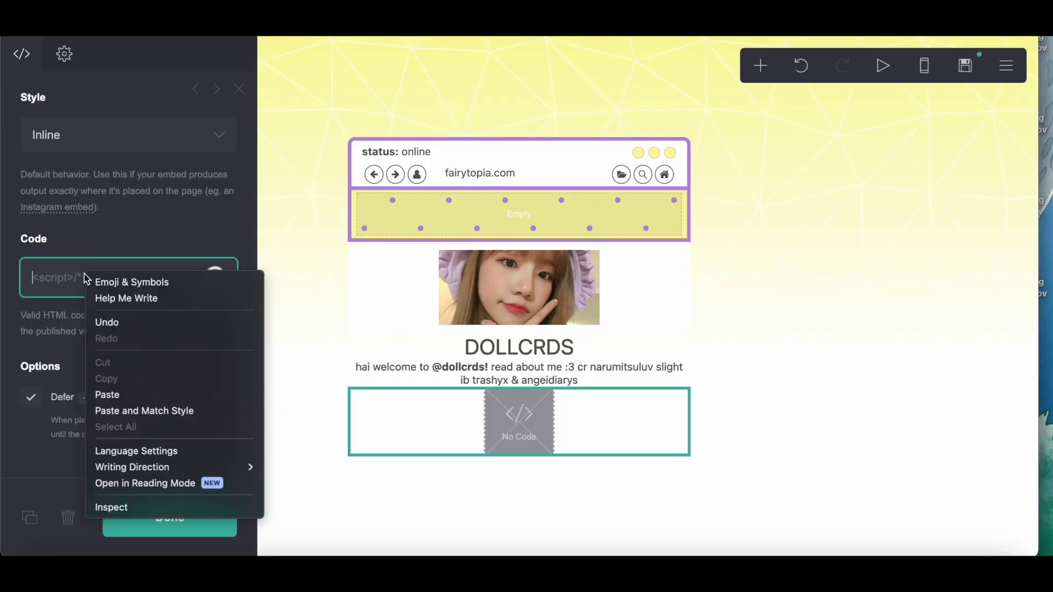
{"action": "left_click", "coordinate": [121, 398]}
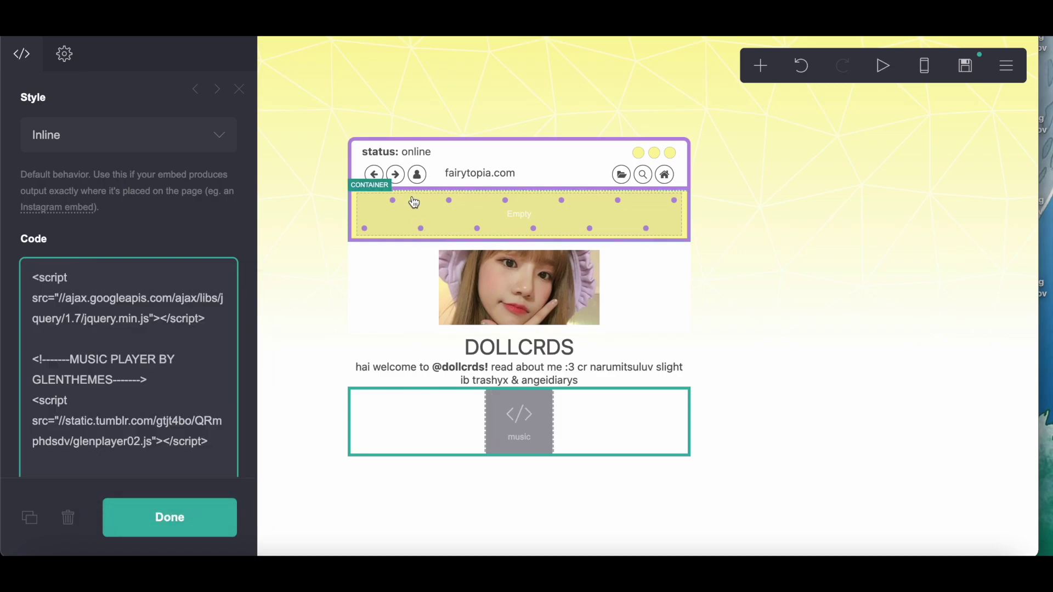
- Copy the background color #FBF49B from the dotted third container
{"action": "left_click", "coordinate": [415, 203]}
{"action": "scroll", "coordinate": [105, 264], "scroll_direction": "down", "scroll_amount": 5}
{"action": "scroll", "coordinate": [105, 264], "scroll_direction": "down", "scroll_amount": 3}
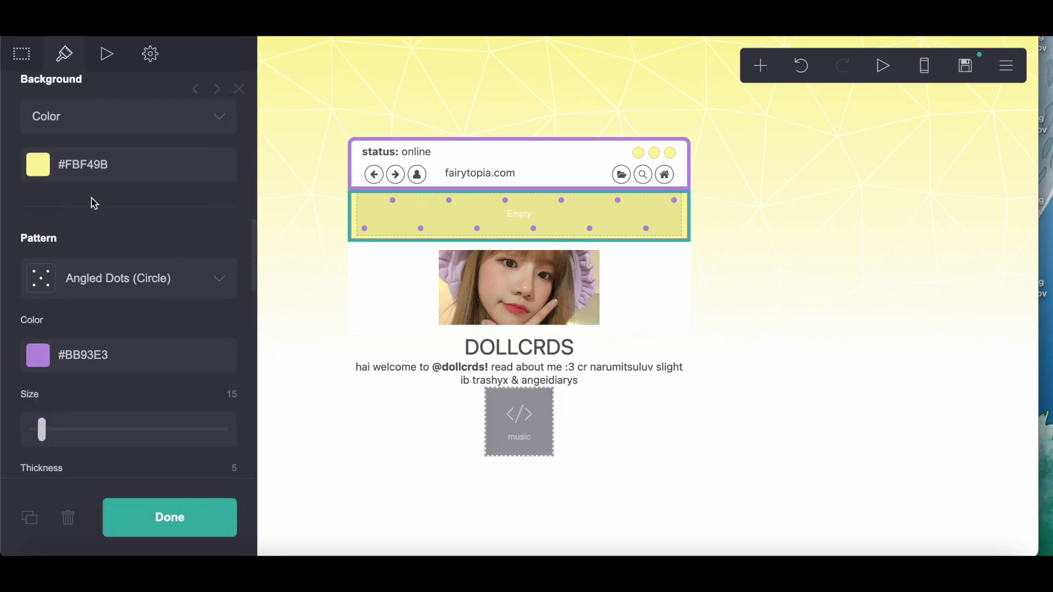
{"action": "left_click", "coordinate": [64, 165]}
{"action": "right_click", "coordinate": [142, 166]}
{"action": "left_click", "coordinate": [174, 281]}
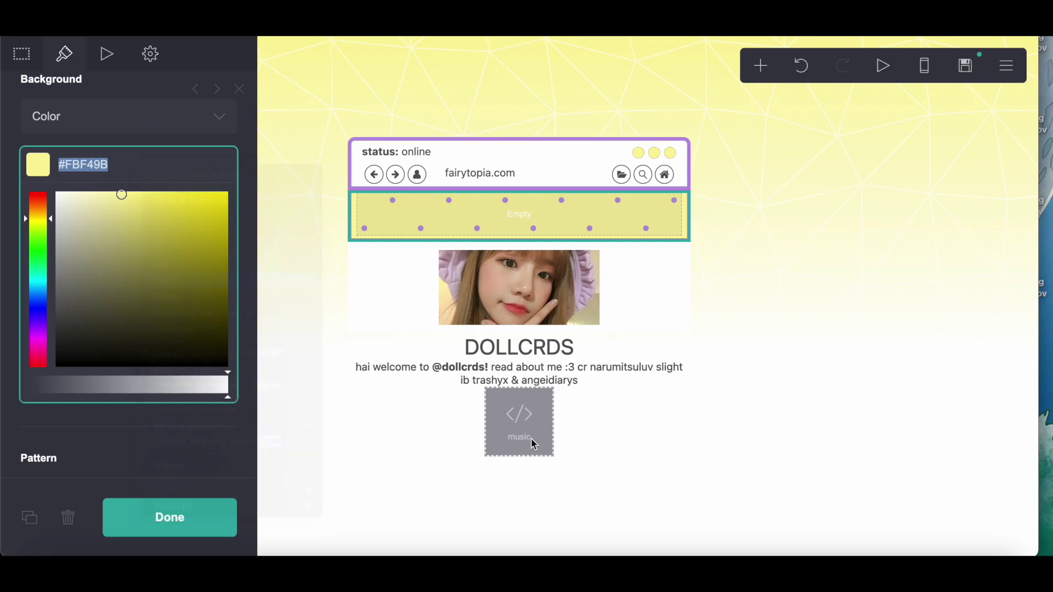
- Set the play and pause button color in the music embed's code to #FBF49B
{"action": "left_click", "coordinate": [529, 436]}
{"action": "scroll", "coordinate": [110, 385], "scroll_direction": "down", "scroll_amount": 10}
{"action": "scroll", "coordinate": [109, 385], "scroll_direction": "down", "scroll_amount": 10}
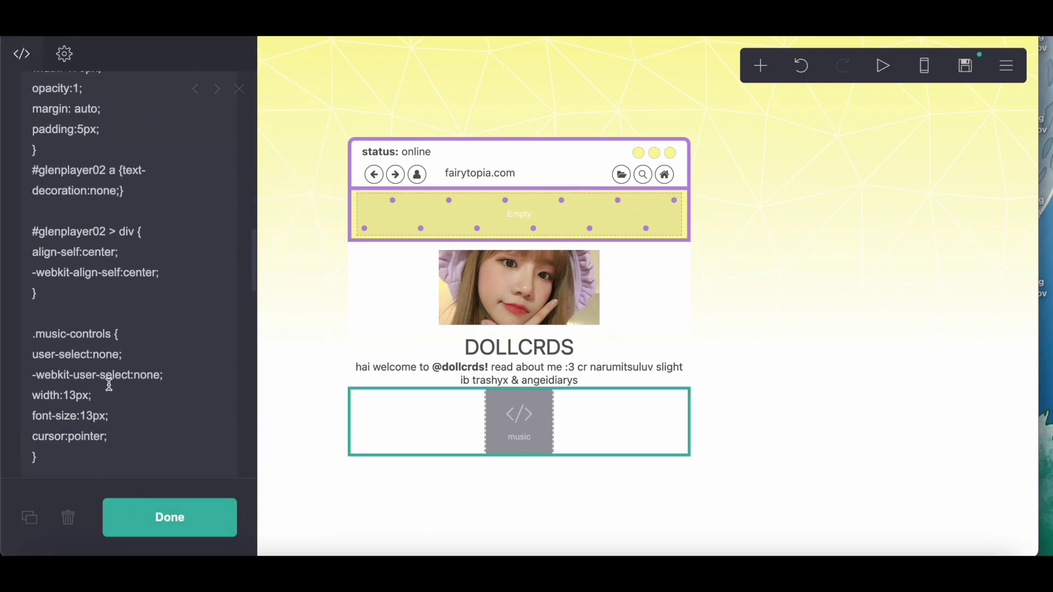
{"action": "left_click_drag", "start_coordinate": [197, 259], "coordinate": [148, 262]}
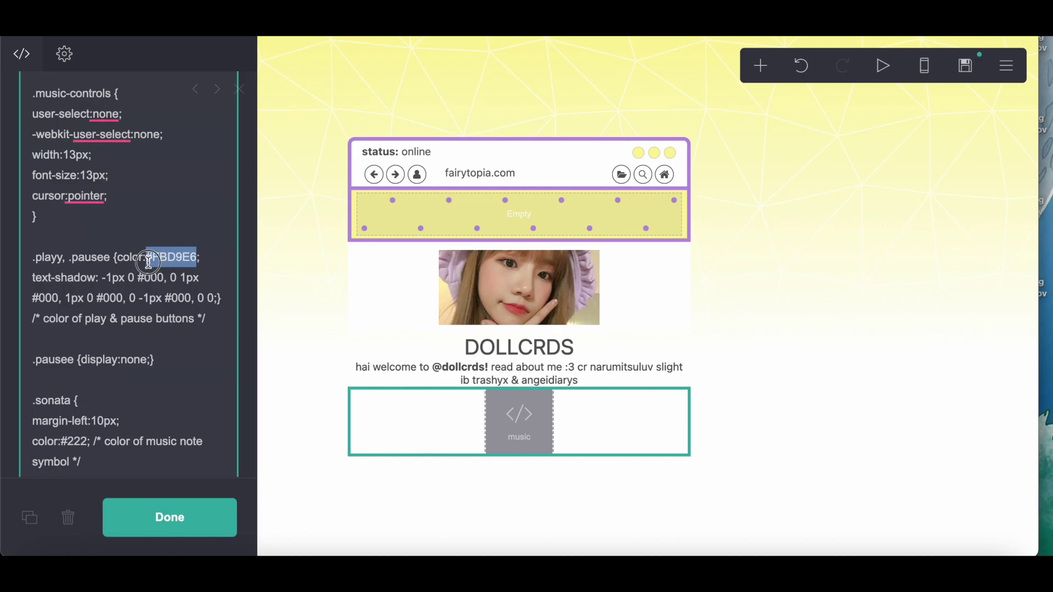
{"action": "right_click", "coordinate": [176, 262]}
{"action": "left_click", "coordinate": [204, 335]}
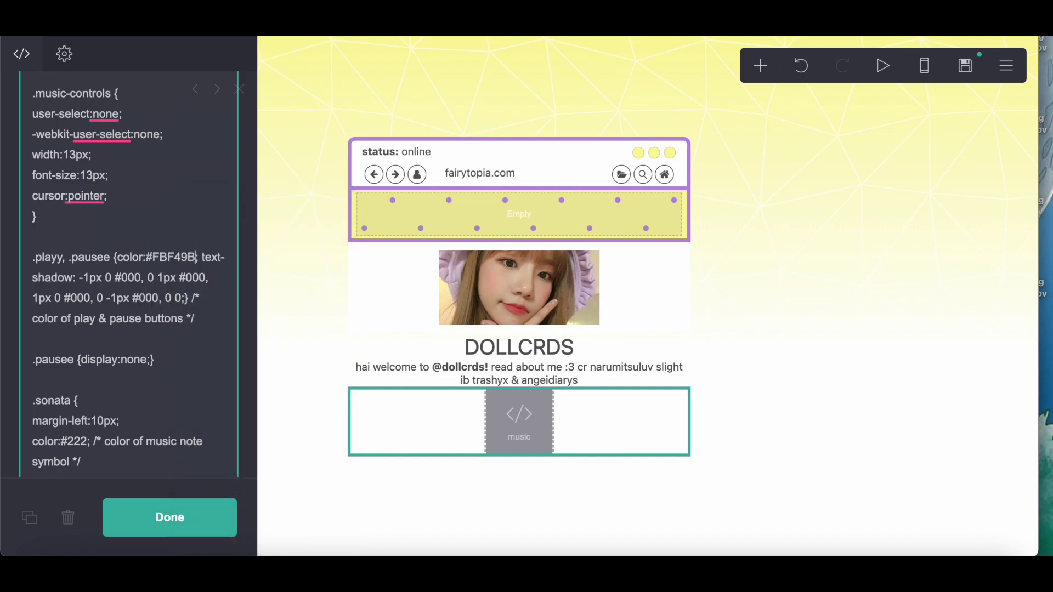
- Copy the ITZY-ITz-SUMMER.mp3 Dropbox link from the music embed's code in the finished version of the site
{"action": "left_click", "coordinate": [564, 353]}
{"action": "scroll", "coordinate": [180, 364], "scroll_direction": "down", "scroll_amount": 10}
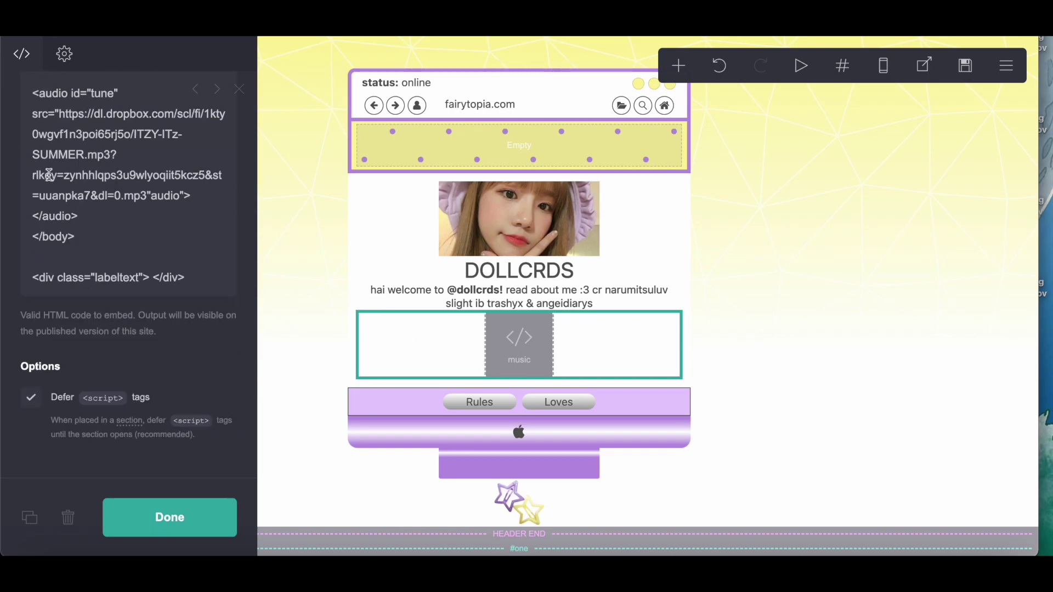
{"action": "left_click_drag", "start_coordinate": [61, 122], "coordinate": [144, 196]}
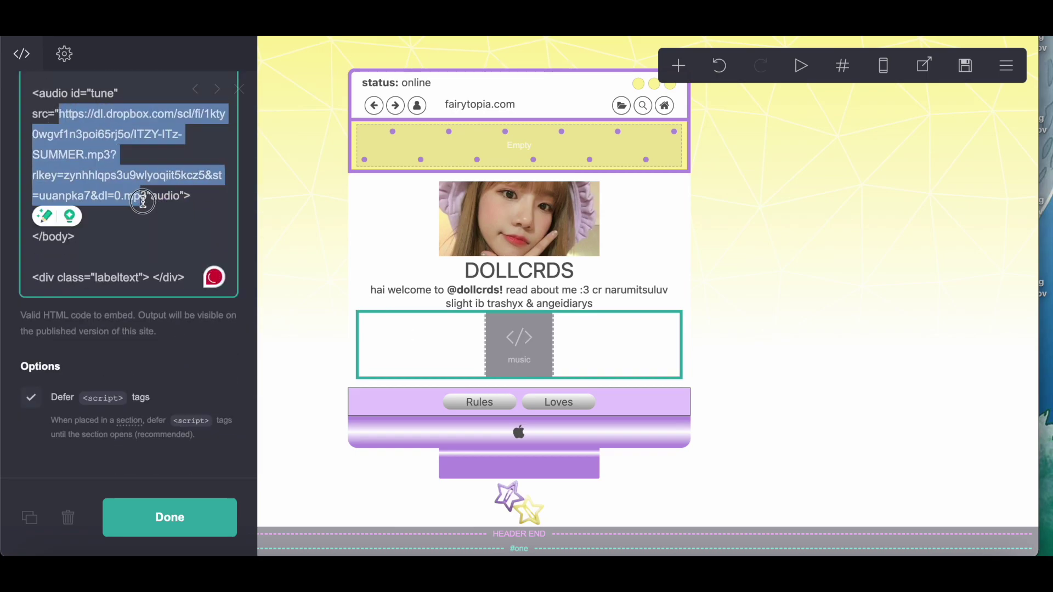
{"action": "right_click", "coordinate": [145, 200]}
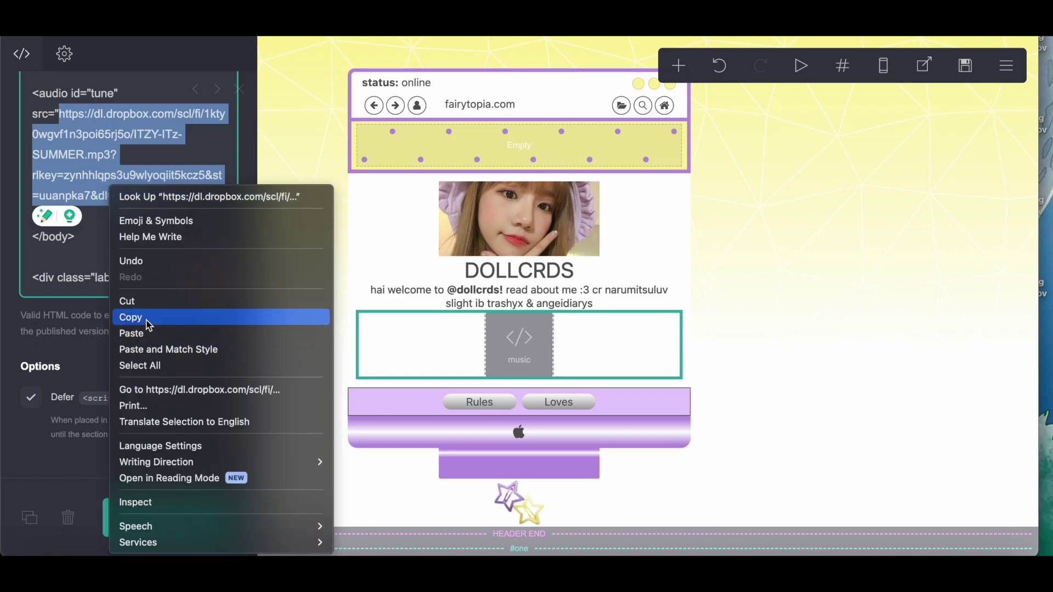
{"action": "left_click", "coordinate": [145, 316]}
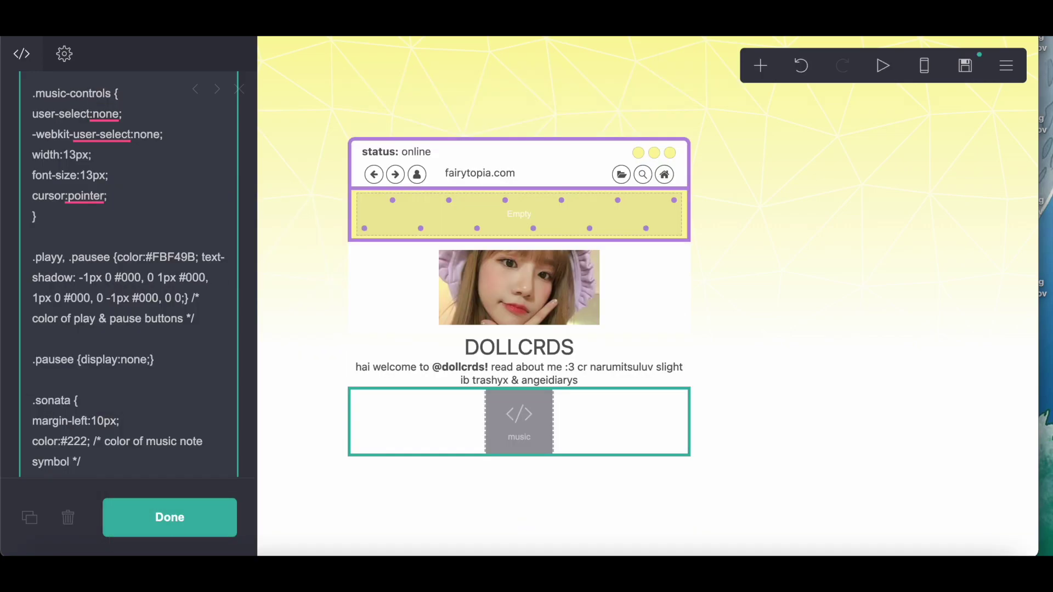
- Replace the audio source URL in the new site's music embed with the copied ITZY-ITz-SUMMER.mp3 Dropbox link
{"action": "scroll", "coordinate": [228, 291], "scroll_direction": "down", "scroll_amount": 15}
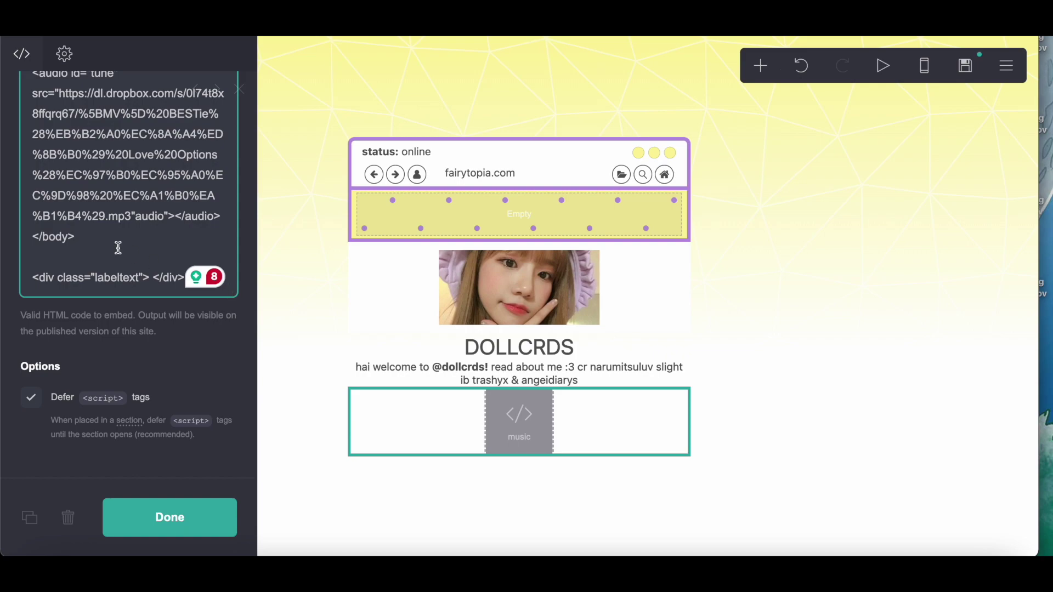
{"action": "scroll", "coordinate": [117, 245], "scroll_direction": "up", "scroll_amount": 3}
{"action": "left_click_drag", "start_coordinate": [59, 191], "coordinate": [130, 314]}
{"action": "right_click", "coordinate": [93, 262]}
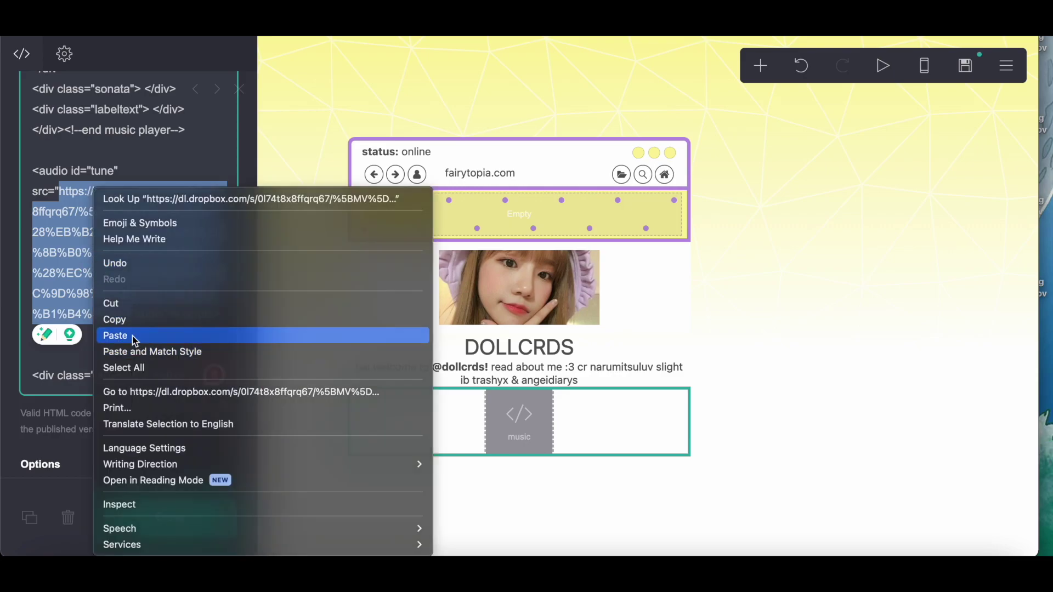
{"action": "left_click", "coordinate": [133, 336]}
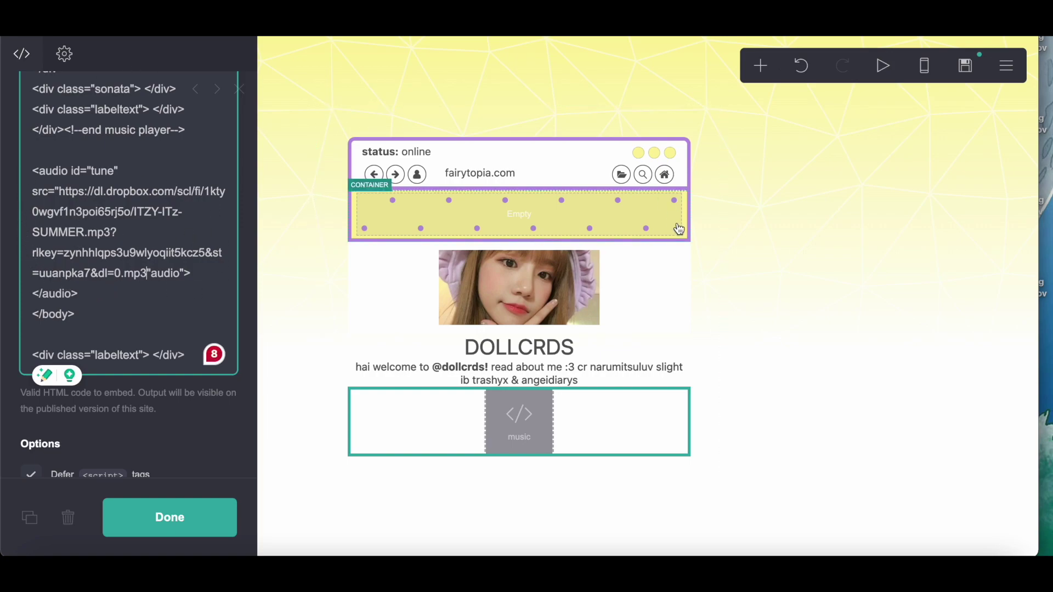
{"action": "scroll", "coordinate": [254, 225], "scroll_direction": "down", "scroll_amount": 3}
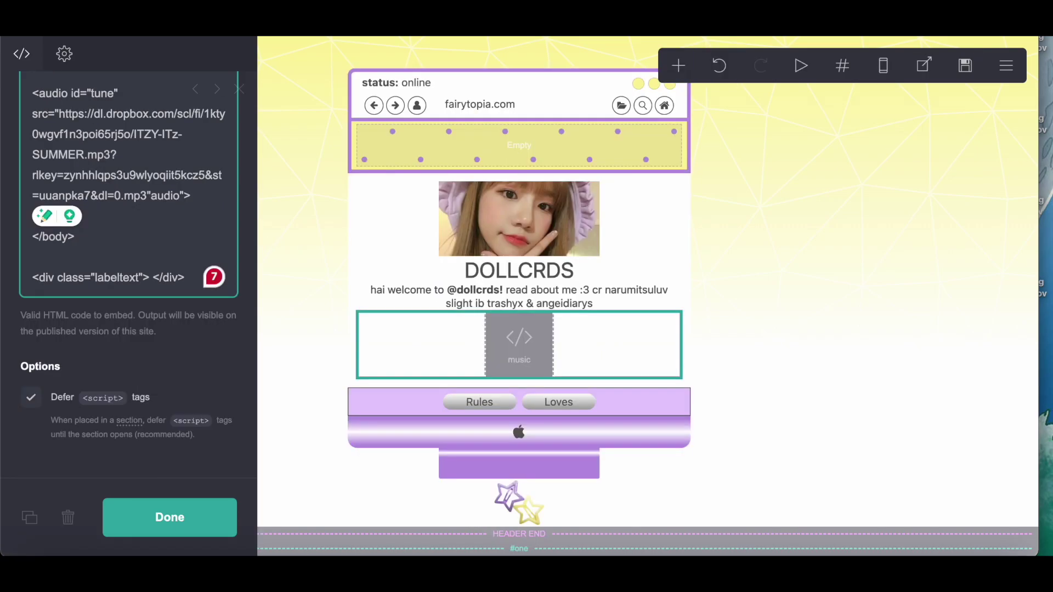
- Copy the || pause symbol from the pausee div in the finished site's music embed code
{"action": "scroll", "coordinate": [102, 310], "scroll_direction": "up", "scroll_amount": 10}
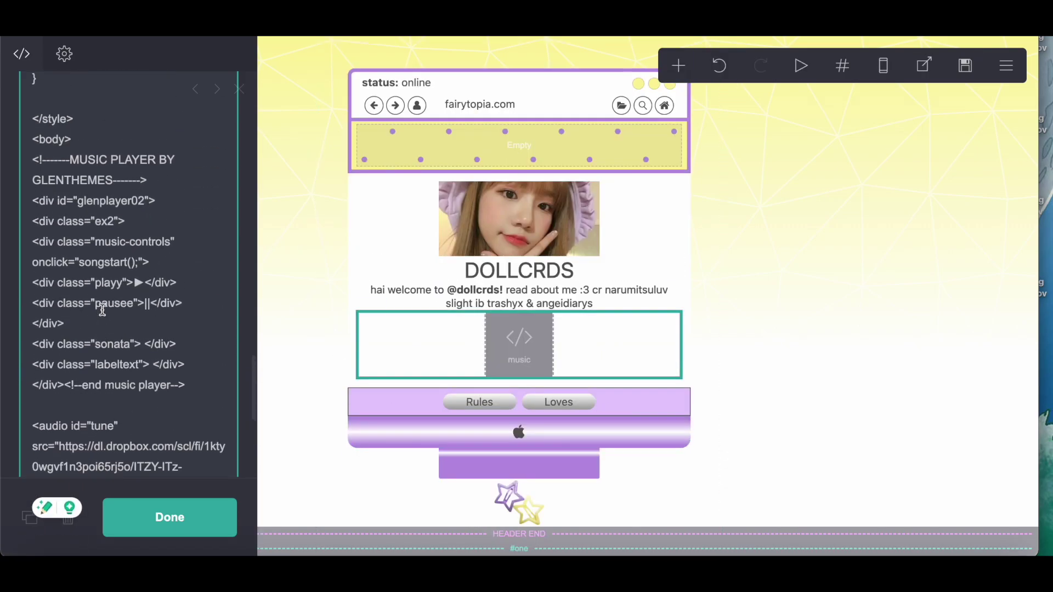
{"action": "left_click_drag", "start_coordinate": [149, 305], "coordinate": [146, 308]}
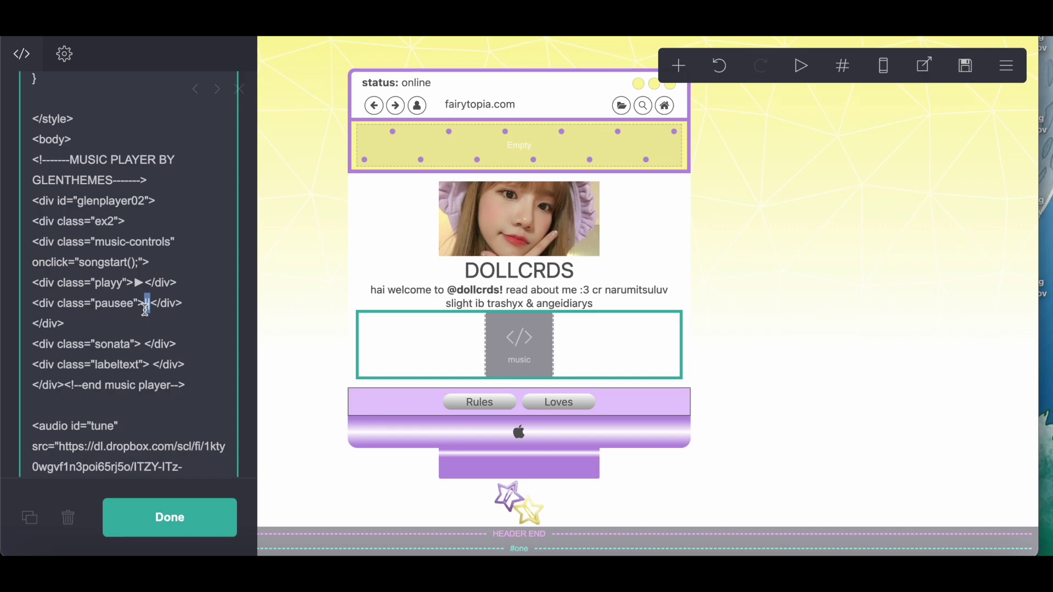
{"action": "right_click", "coordinate": [146, 308]}
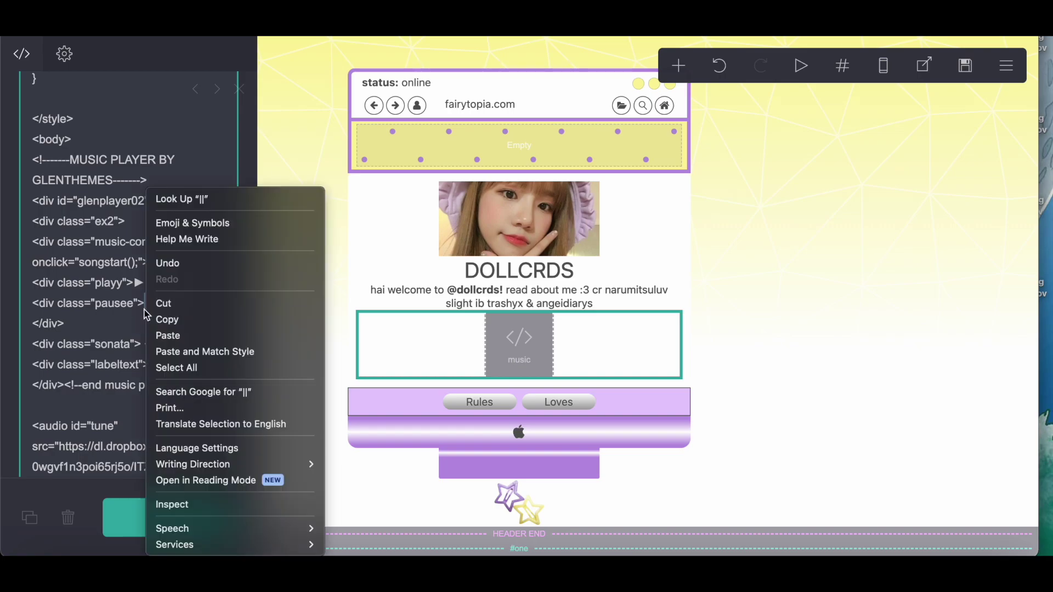
{"action": "left_click", "coordinate": [176, 319]}
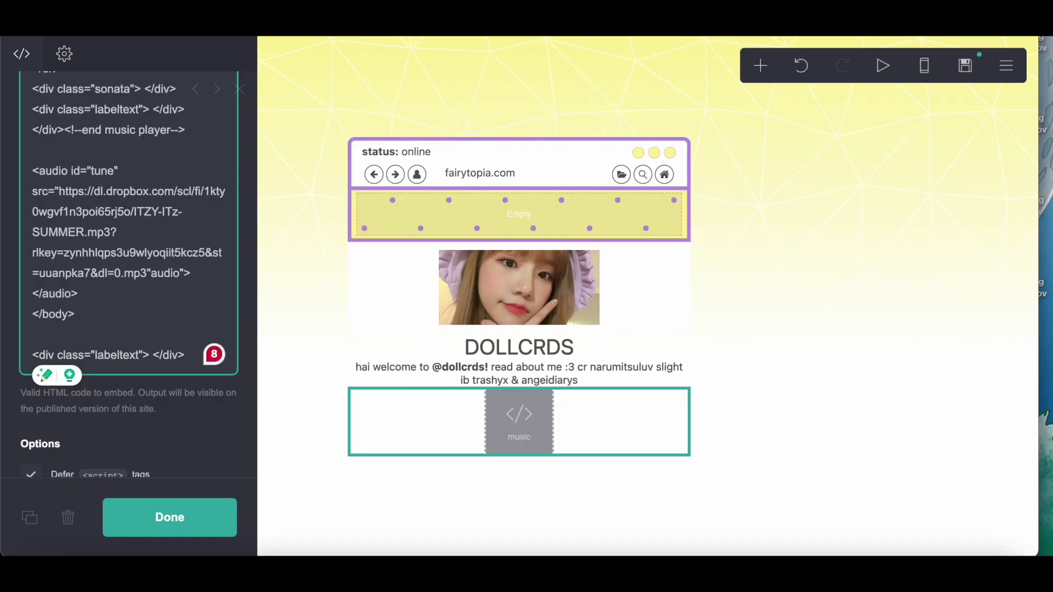
- Replace the music-note symbol in the new site's pausee div with the copied || pause symbol
{"action": "scroll", "coordinate": [176, 403], "scroll_direction": "up", "scroll_amount": 5}
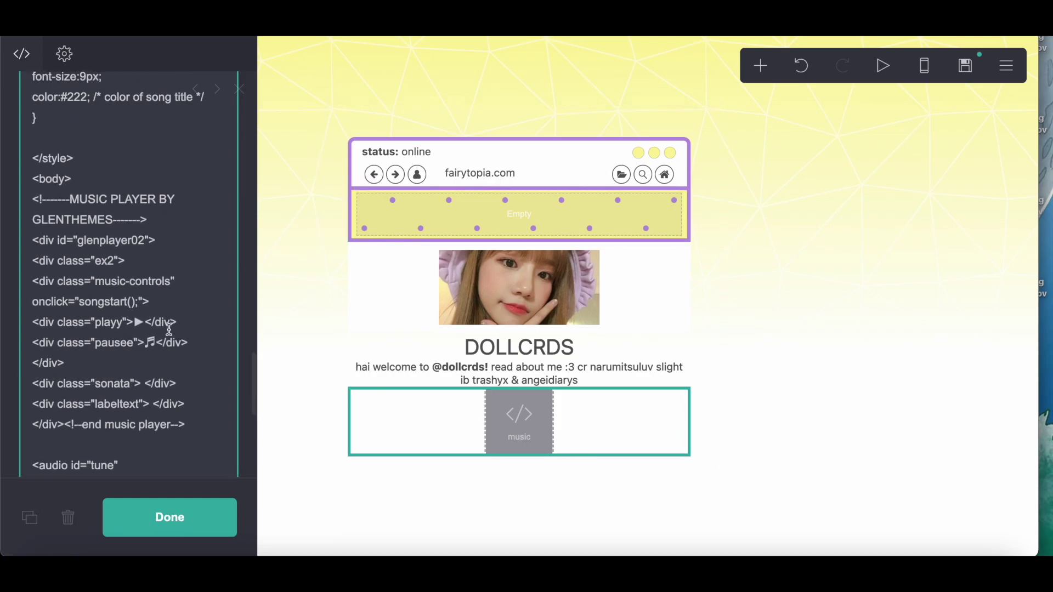
{"action": "double_click", "coordinate": [147, 345]}
{"action": "right_click", "coordinate": [147, 345]}
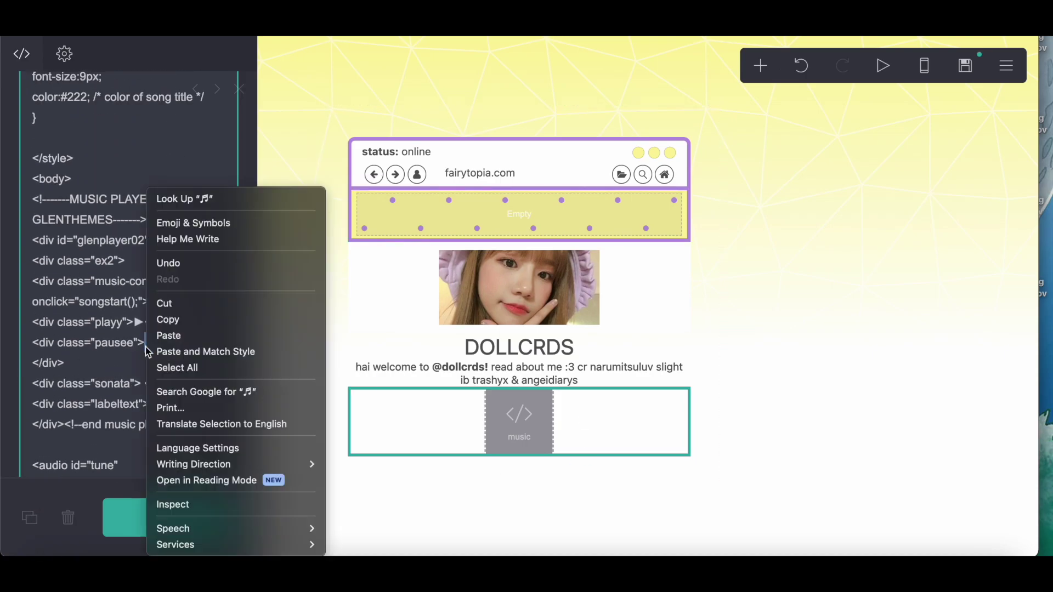
{"action": "left_click", "coordinate": [165, 334]}
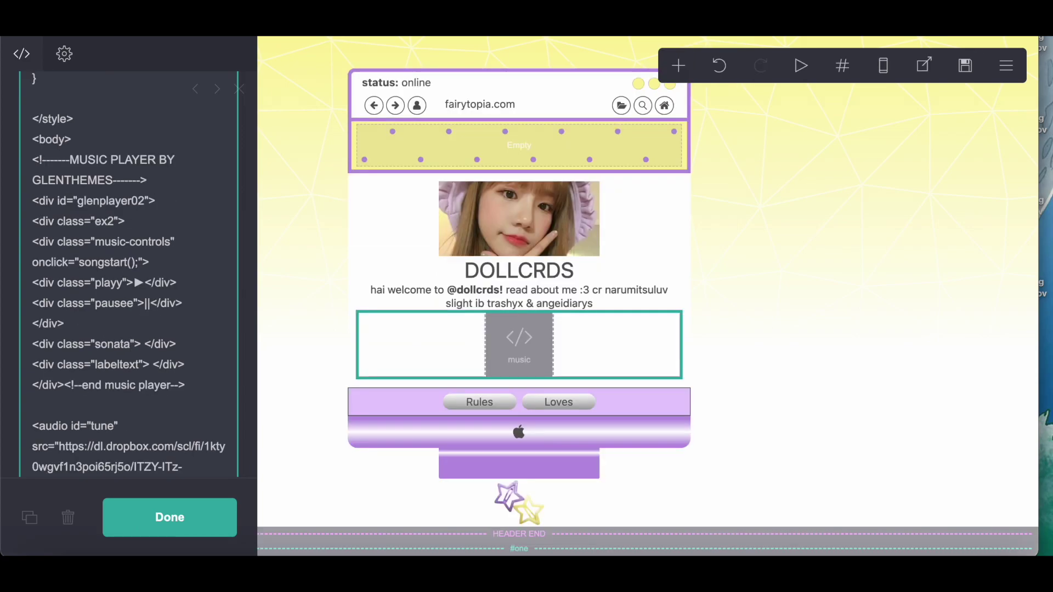
- Compare both sites' music embed code and set the new site's .music-controls font size to 25px
{"action": "scroll", "coordinate": [148, 279], "scroll_direction": "up", "scroll_amount": 5}
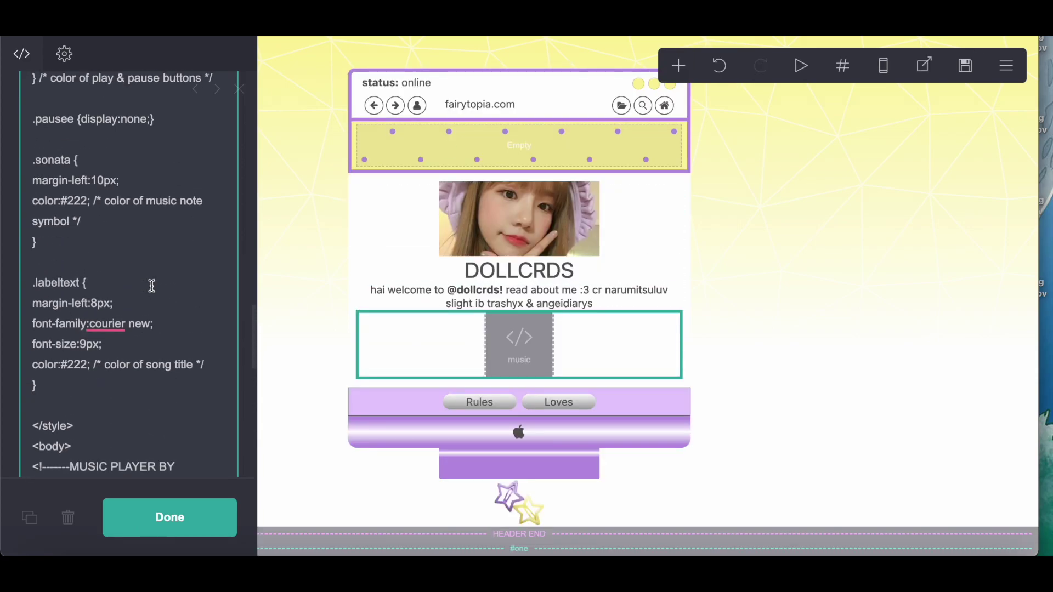
{"action": "scroll", "coordinate": [151, 286], "scroll_direction": "up", "scroll_amount": 5}
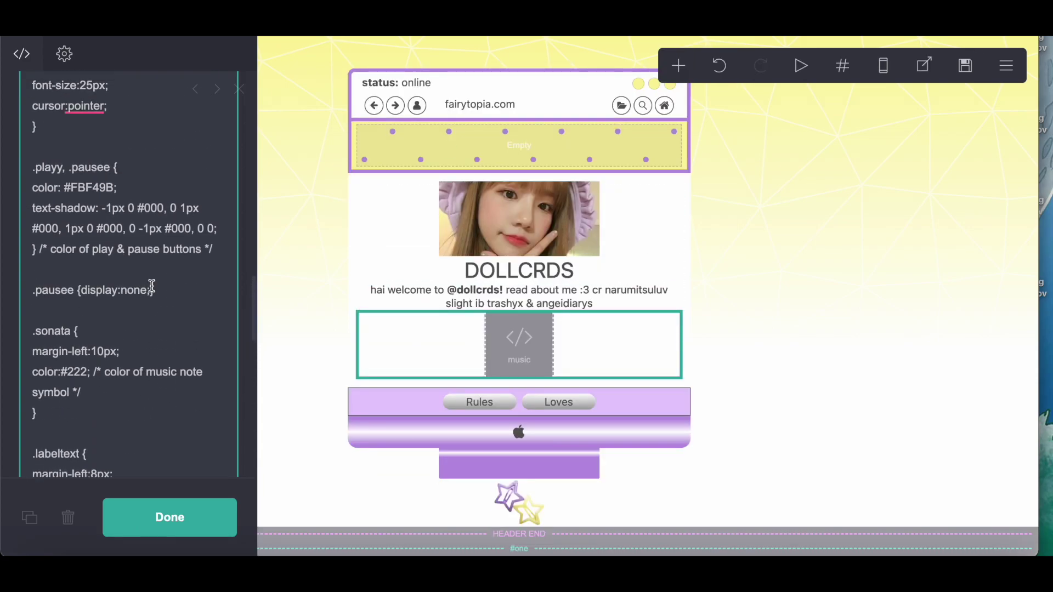
{"action": "scroll", "coordinate": [152, 286], "scroll_direction": "up", "scroll_amount": 1}
{"action": "scroll", "coordinate": [152, 285], "scroll_direction": "down", "scroll_amount": 2}
{"action": "scroll", "coordinate": [152, 286], "scroll_direction": "up", "scroll_amount": 7}
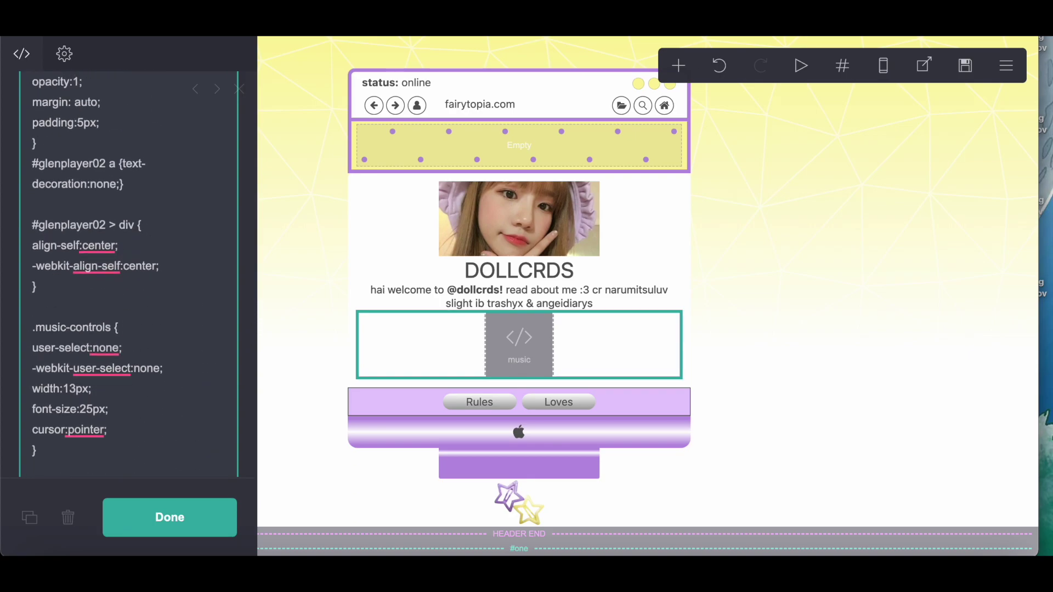
{"action": "scroll", "coordinate": [82, 311], "scroll_direction": "up", "scroll_amount": 20}
{"action": "scroll", "coordinate": [82, 311], "scroll_direction": "down", "scroll_amount": 8}
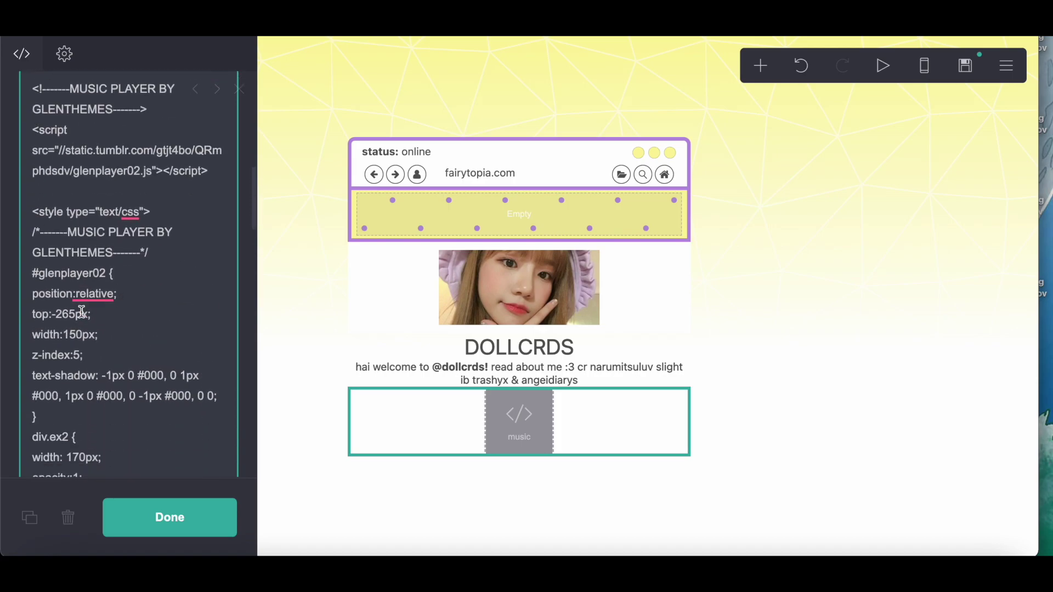
{"action": "scroll", "coordinate": [82, 311], "scroll_direction": "down", "scroll_amount": 1}
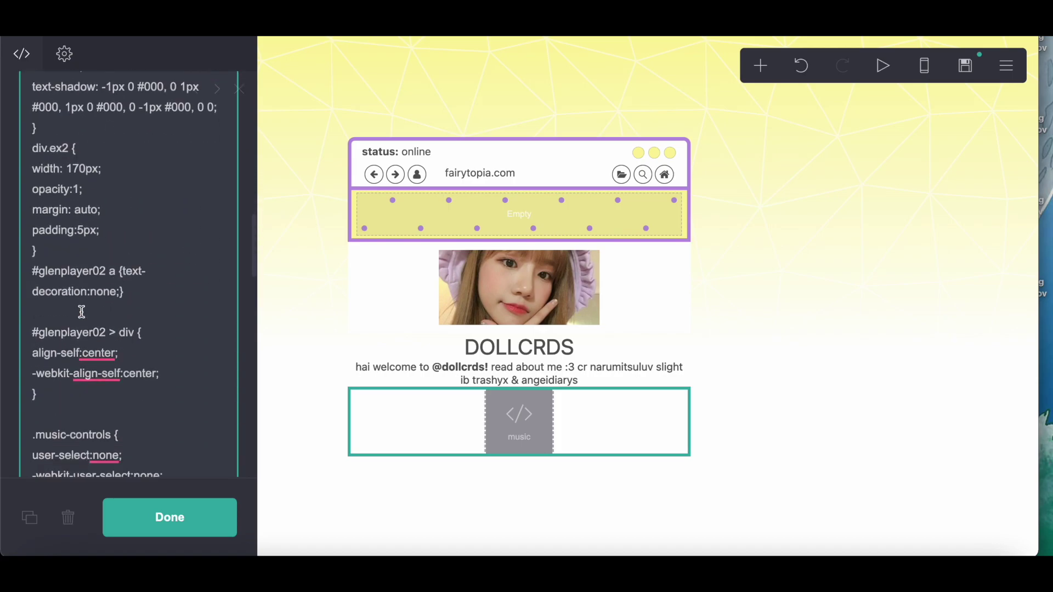
{"action": "scroll", "coordinate": [82, 311], "scroll_direction": "down", "scroll_amount": 6}
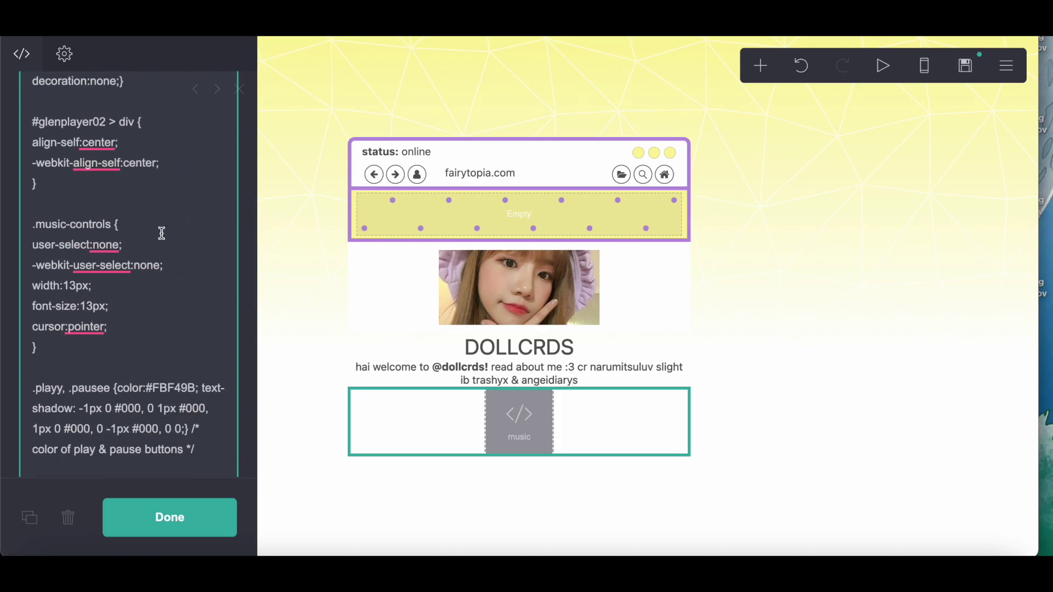
{"action": "scroll", "coordinate": [161, 233], "scroll_direction": "down", "scroll_amount": 2}
{"action": "scroll", "coordinate": [162, 233], "scroll_direction": "up", "scroll_amount": 15}
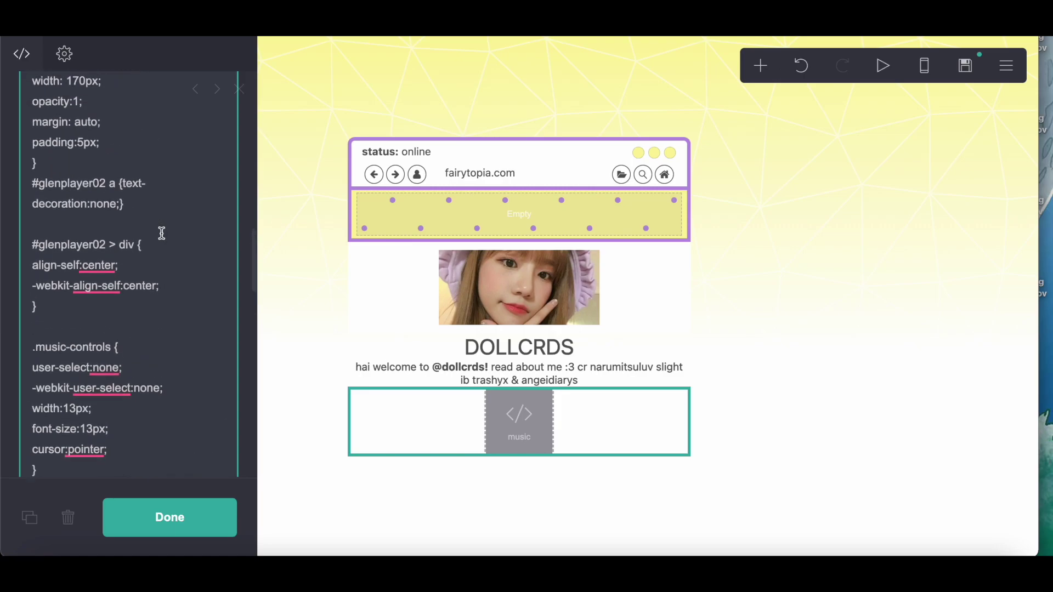
{"action": "scroll", "coordinate": [162, 233], "scroll_direction": "down", "scroll_amount": 14}
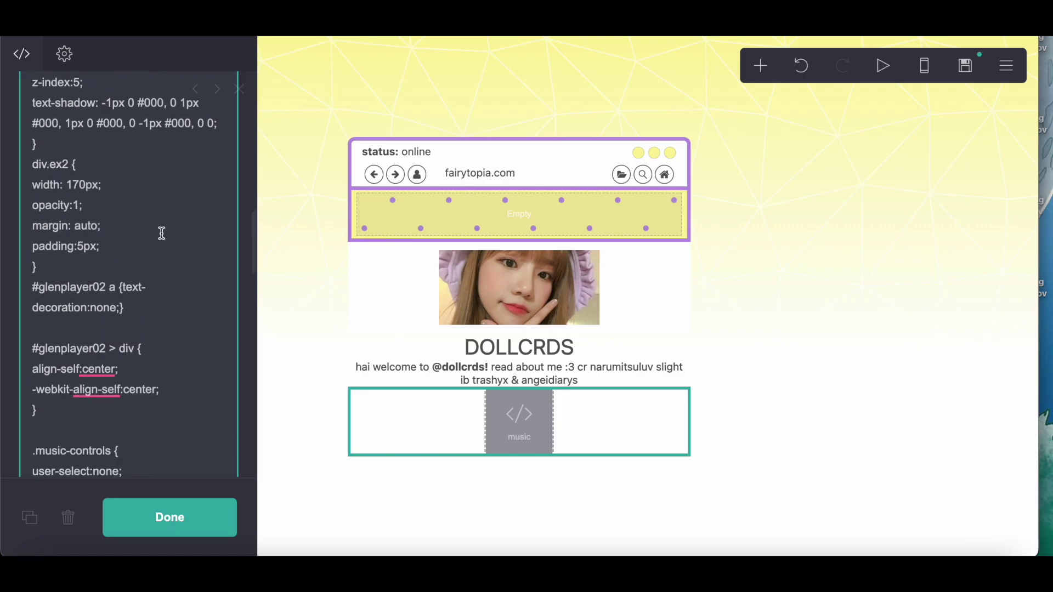
{"action": "double_click", "coordinate": [86, 270]}
{"action": "type", "text": "25"}
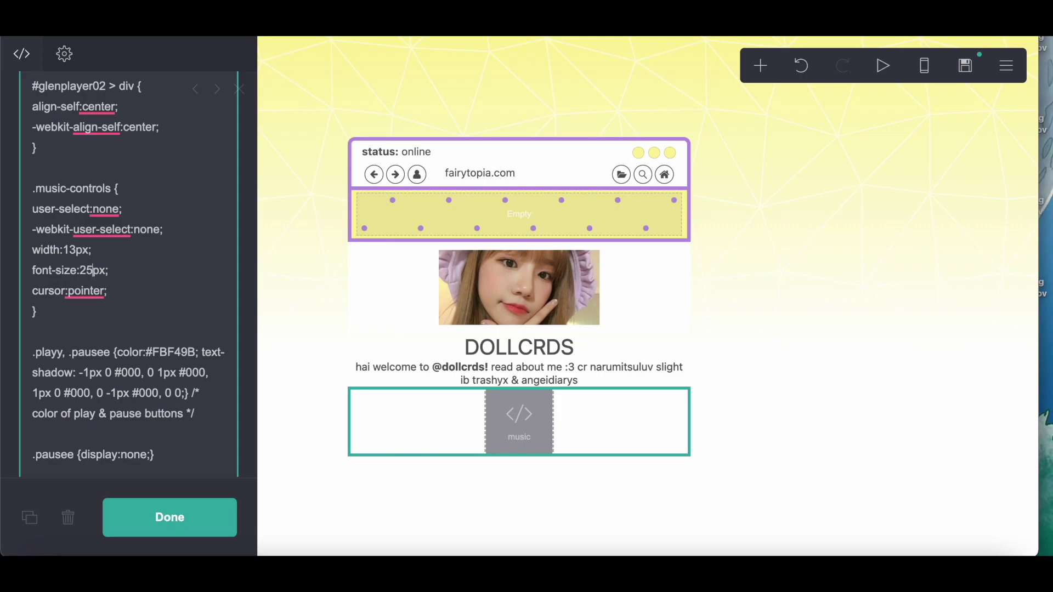
- Delete the top, width and z-index lines from the #glenplayer02 rule in the new site's music embed code
{"action": "scroll", "coordinate": [135, 299], "scroll_direction": "up", "scroll_amount": 4}
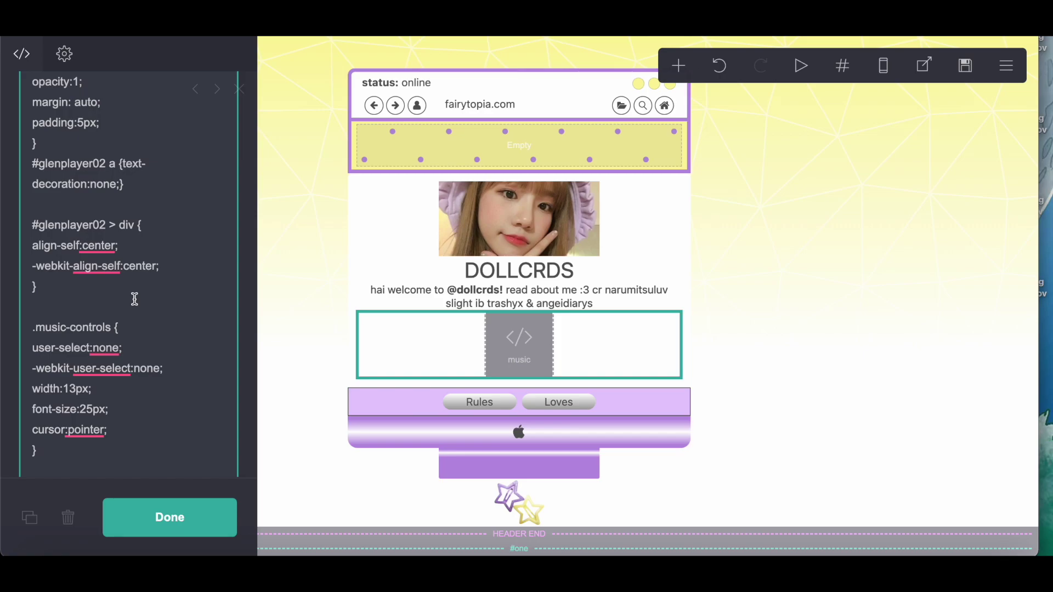
{"action": "scroll", "coordinate": [135, 299], "scroll_direction": "up", "scroll_amount": 5}
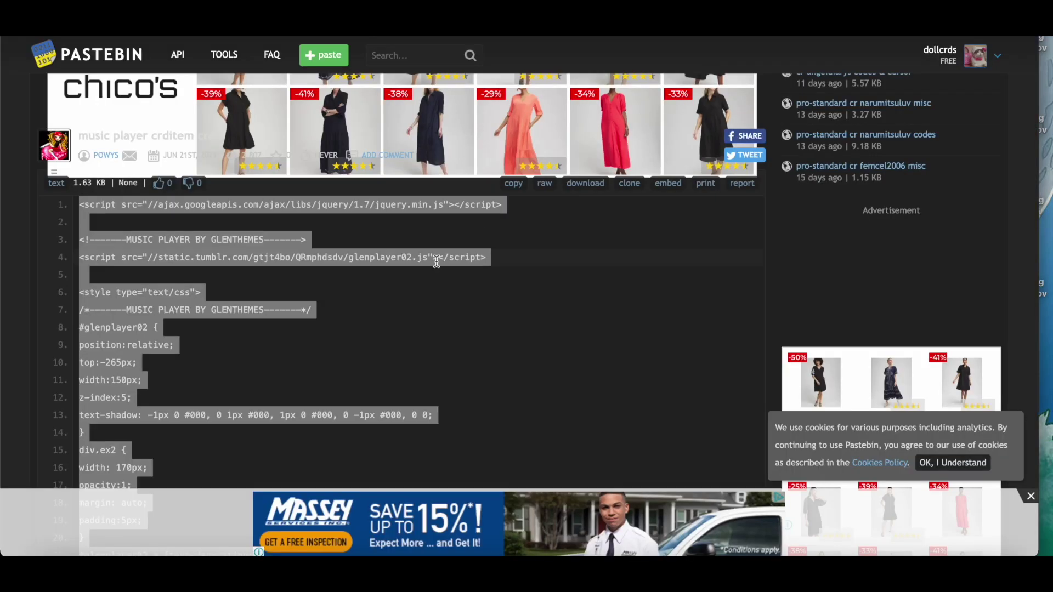
{"action": "scroll", "coordinate": [435, 258], "scroll_direction": "down", "scroll_amount": 4}
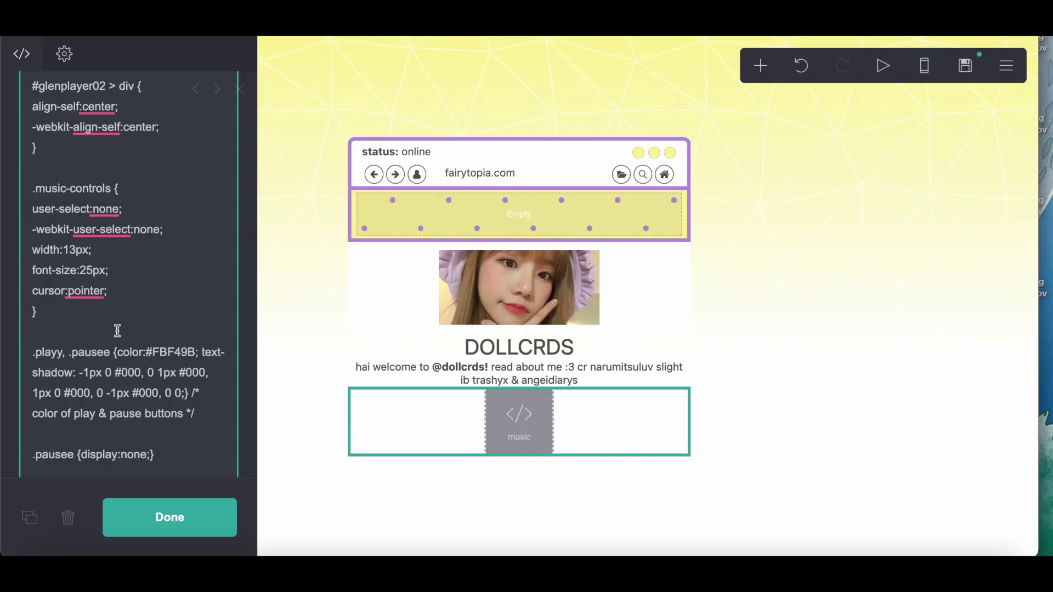
{"action": "scroll", "coordinate": [104, 351], "scroll_direction": "up", "scroll_amount": 8}
{"action": "scroll", "coordinate": [104, 358], "scroll_direction": "up", "scroll_amount": 3}
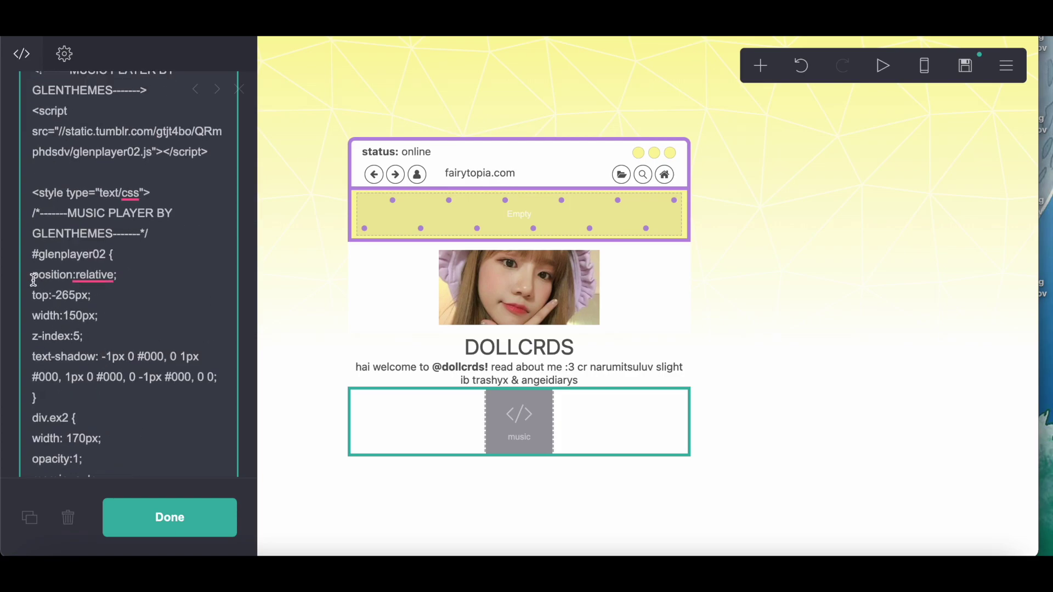
{"action": "left_click_drag", "start_coordinate": [31, 301], "coordinate": [155, 336]}
{"action": "key", "text": "BackSpace"}
{"action": "key", "text": "BackSpace"}
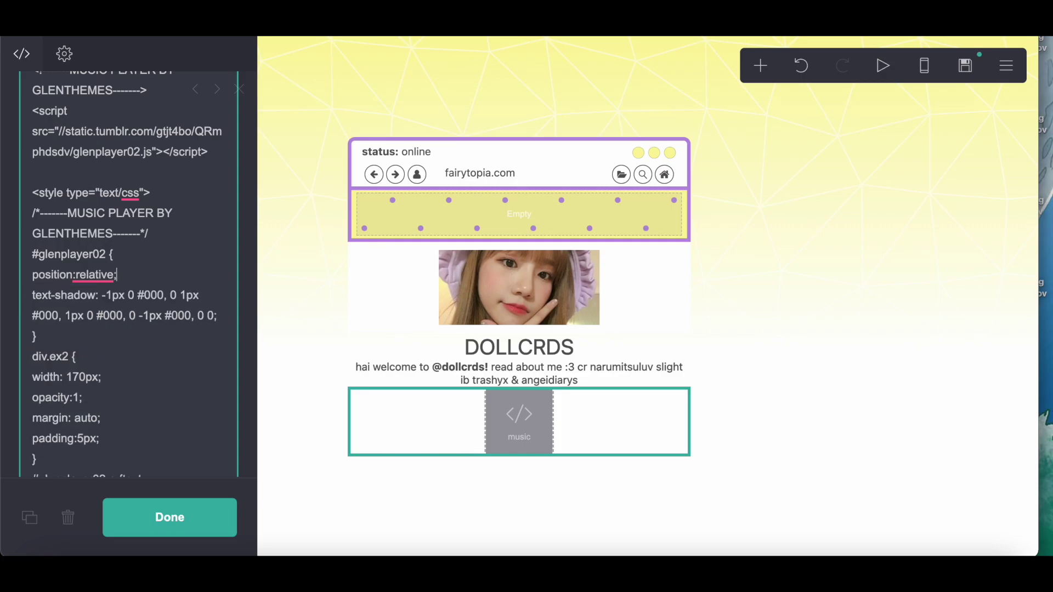
- Remove the position:relative line from the #glenplayer02 rule, matching the finished version of the site
{"action": "key", "text": "BackSpace"}
{"action": "key", "text": "BackSpace"}
{"action": "key", "text": "BackSpace"}
{"action": "key", "text": "BackSpace"}
{"action": "key", "text": "BackSpace"}
{"action": "key", "text": "BackSpace"}
{"action": "key", "text": "BackSpace"}
{"action": "key", "text": "BackSpace"}
{"action": "key", "text": "BackSpace"}
{"action": "key", "text": "BackSpace"}
{"action": "key", "text": "BackSpace"}
{"action": "key", "text": "BackSpace"}
{"action": "key", "text": "BackSpace"}
{"action": "key", "text": "BackSpace"}
{"action": "key", "text": "BackSpace"}
{"action": "key", "text": "BackSpace"}
{"action": "key", "text": "BackSpace"}
{"action": "key", "text": "BackSpace"}
{"action": "key", "text": "BackSpace"}
{"action": "scroll", "coordinate": [197, 282], "scroll_direction": "up", "scroll_amount": 3}
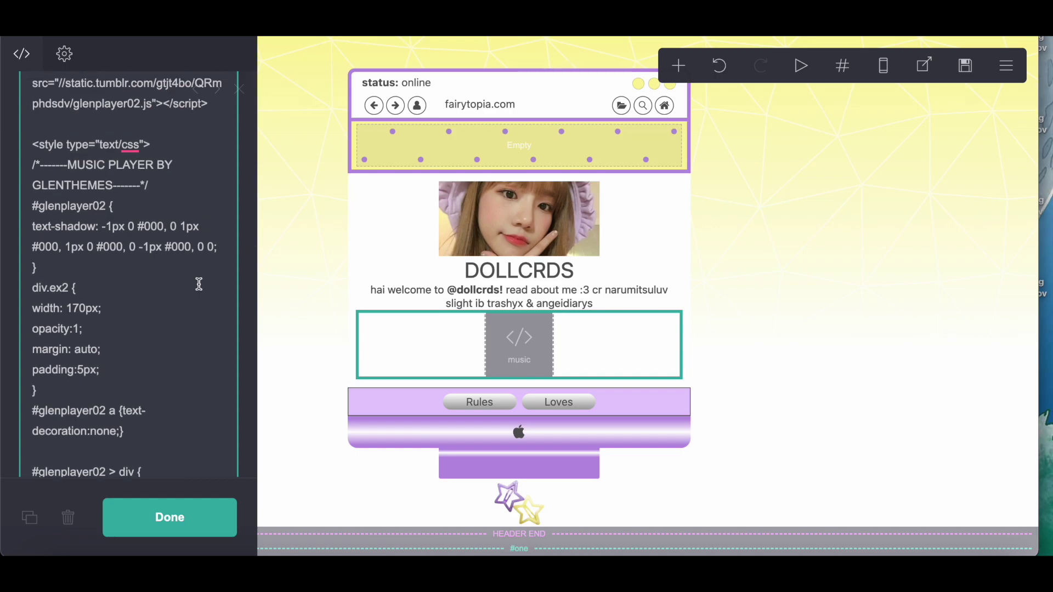
{"action": "key", "text": "ctrl+z"}
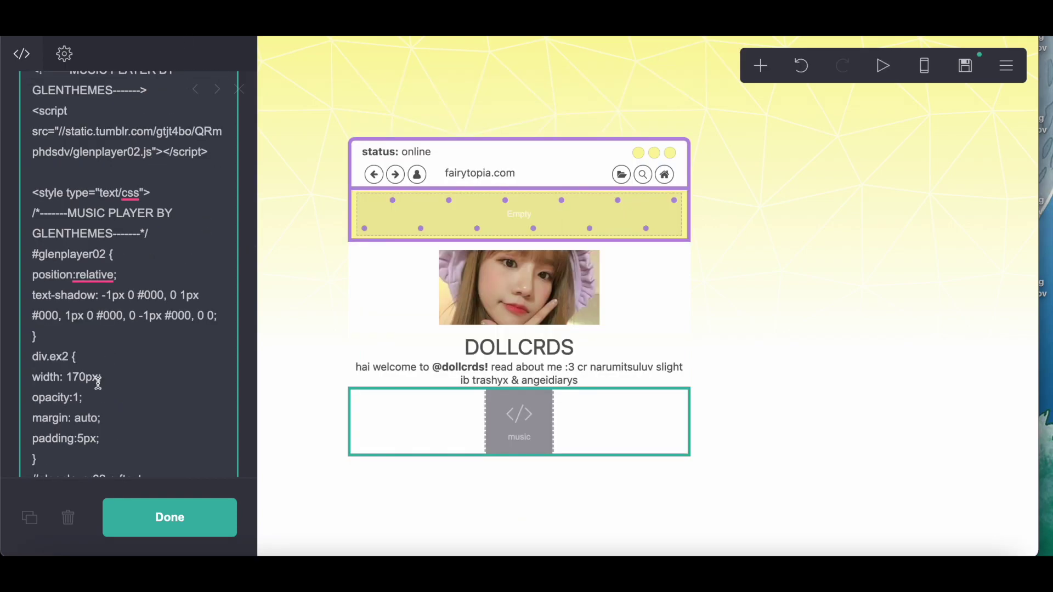
{"action": "scroll", "coordinate": [96, 387], "scroll_direction": "down", "scroll_amount": 2}
{"action": "key", "text": "ctrl+shift+z"}
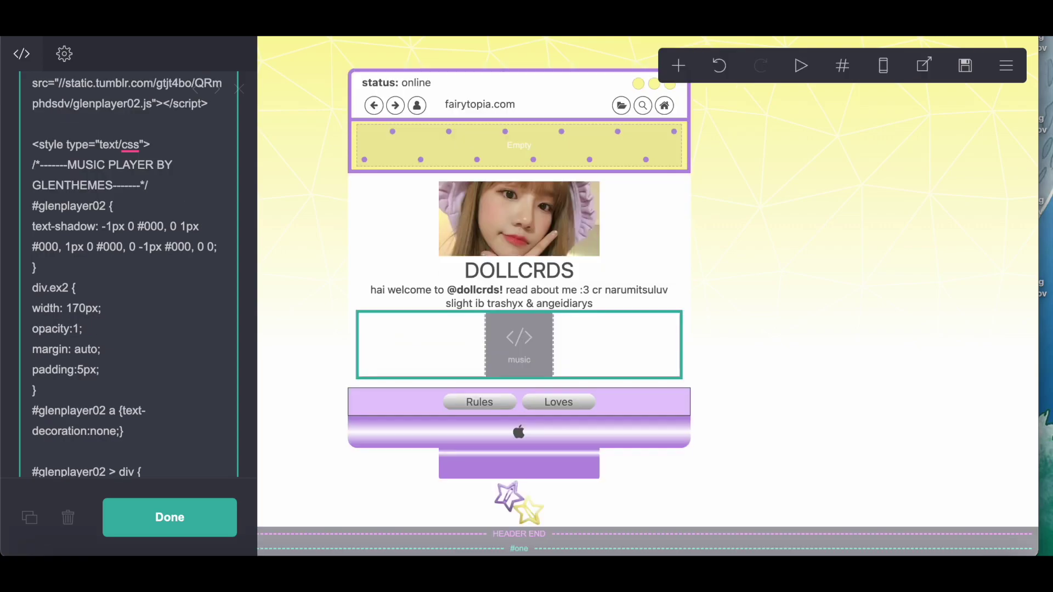
{"action": "key", "text": "ctrl+z"}
{"action": "left_click_drag", "start_coordinate": [30, 182], "coordinate": [176, 179]}
{"action": "key", "text": "BackSpace"}
{"action": "key", "text": "BackSpace"}
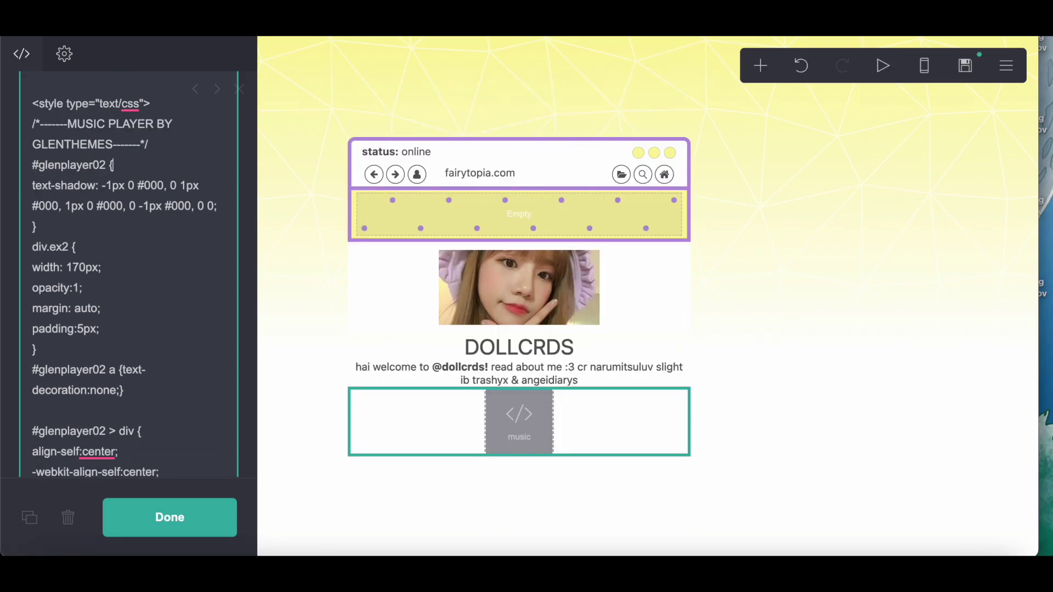
- Add a new container below the music embed
{"action": "left_click", "coordinate": [760, 66]}
{"action": "left_click", "coordinate": [592, 398]}
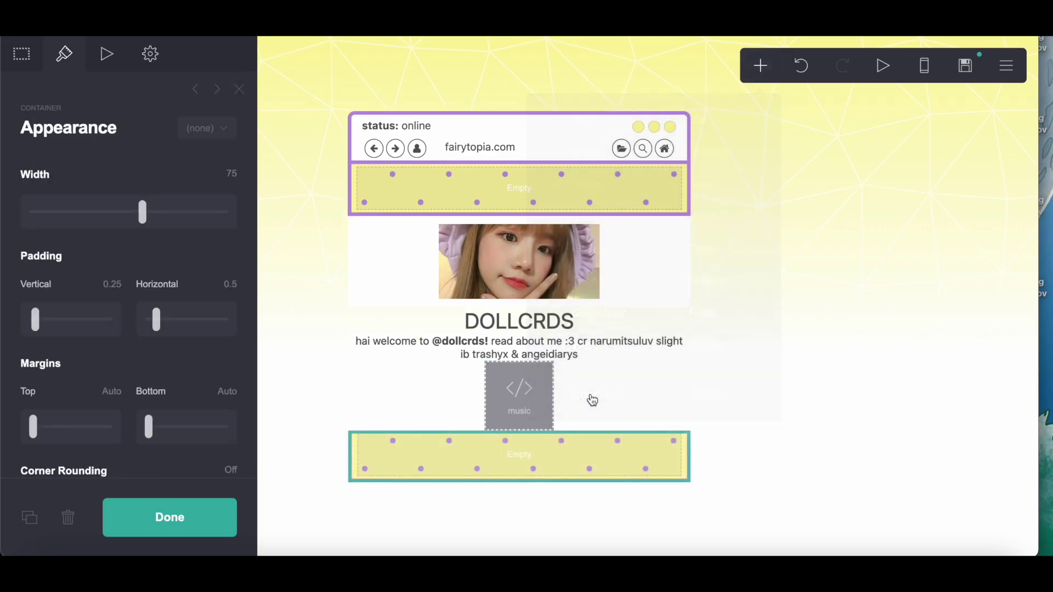
{"action": "left_click_drag", "start_coordinate": [519, 395], "coordinate": [519, 457]}
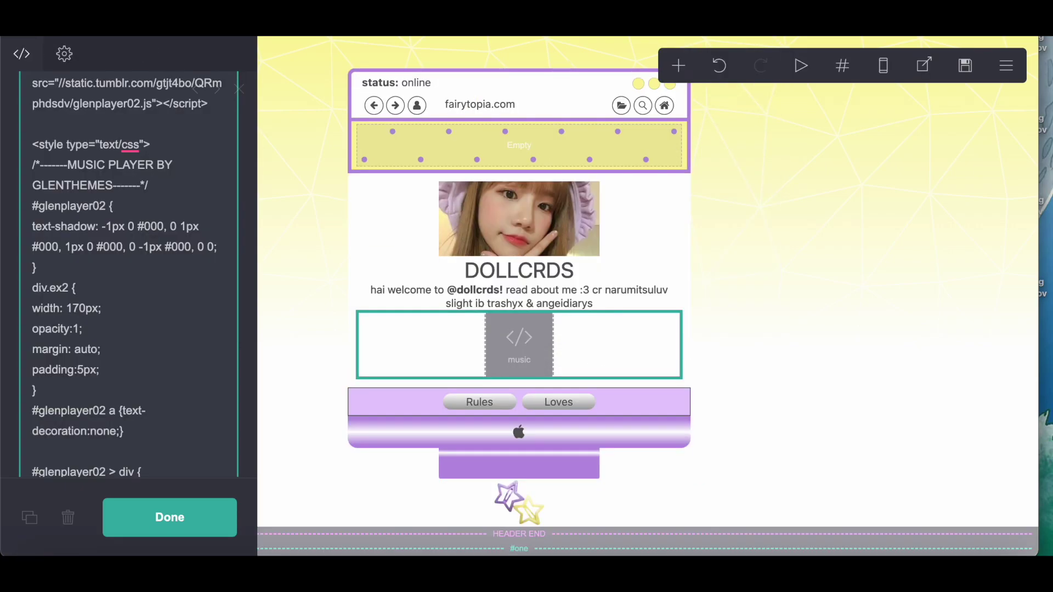
{"action": "key", "text": "ctrl+z"}
- Copy the new container's pattern color #BB93E3 and set its background pattern to None
{"action": "scroll", "coordinate": [131, 236], "scroll_direction": "down", "scroll_amount": 10}
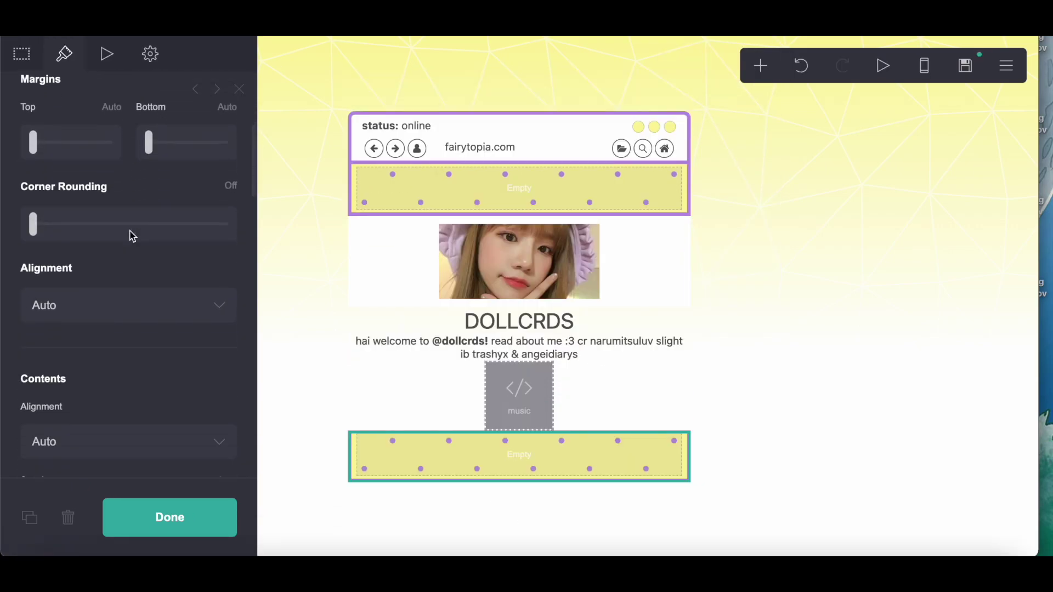
{"action": "left_click", "coordinate": [162, 414]}
{"action": "right_click", "coordinate": [162, 414]}
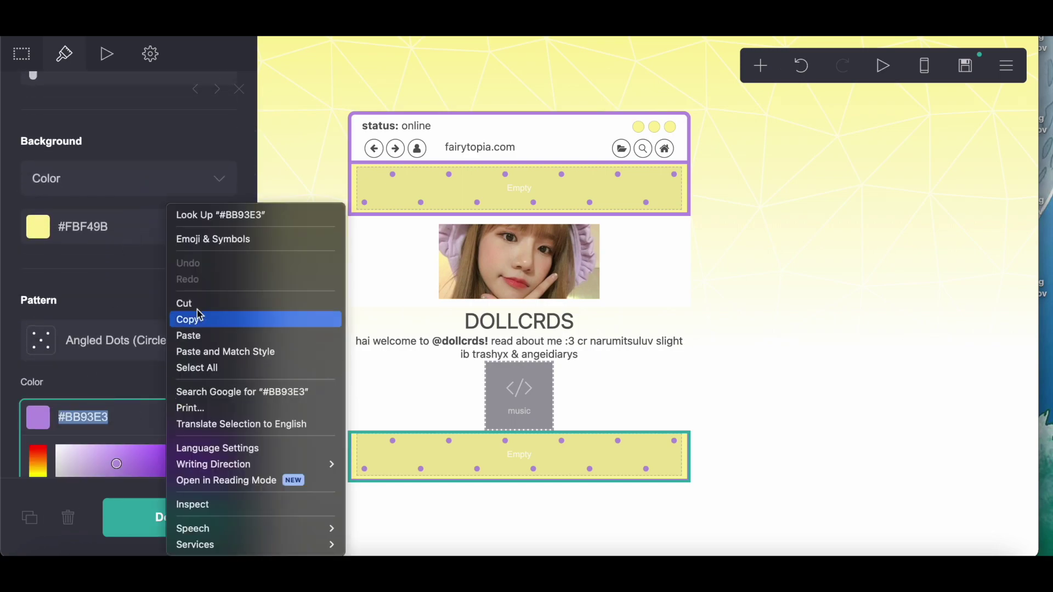
{"action": "left_click", "coordinate": [203, 315]}
{"action": "left_click", "coordinate": [152, 340]}
{"action": "left_click", "coordinate": [75, 267]}
- Set the new container's background color to the copied #BB93E3
{"action": "scroll", "coordinate": [76, 267], "scroll_direction": "up", "scroll_amount": 1}
{"action": "left_click", "coordinate": [53, 245]}
{"action": "right_click", "coordinate": [172, 249]}
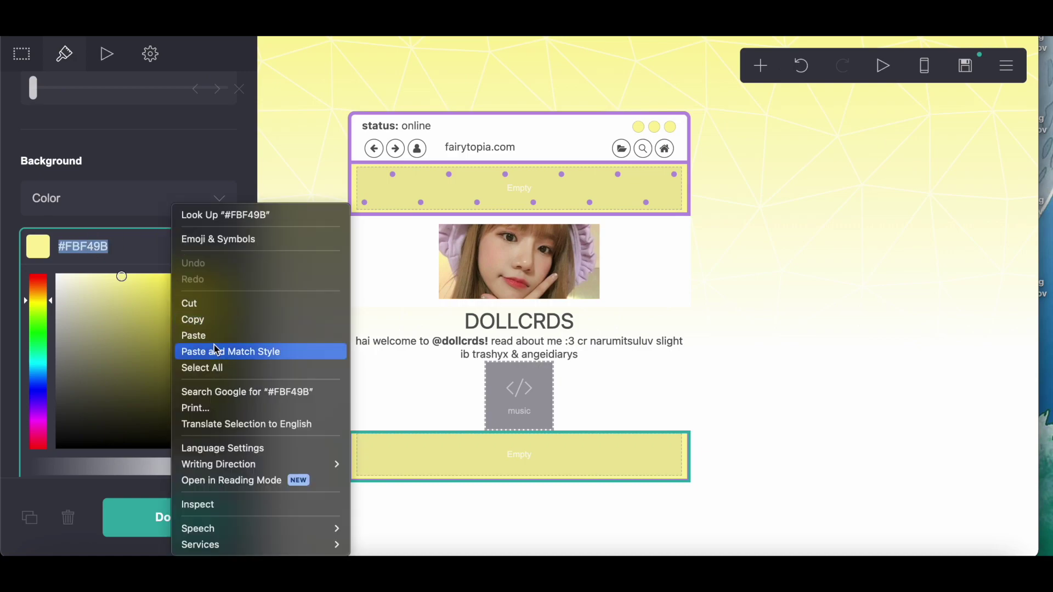
{"action": "left_click", "coordinate": [193, 336]}
{"action": "left_click", "coordinate": [122, 155]}
- Give the new container a #575757 border of width 1 and enable its top edge as well
{"action": "scroll", "coordinate": [97, 449], "scroll_direction": "down", "scroll_amount": 3}
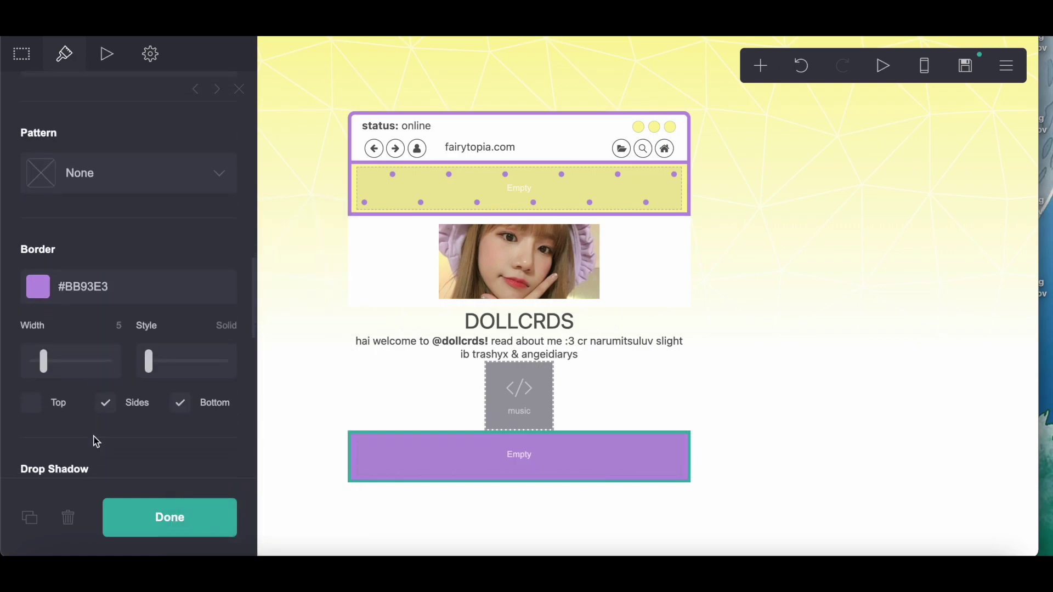
{"action": "left_click", "coordinate": [69, 296]}
{"action": "key", "text": "ctrl+v"}
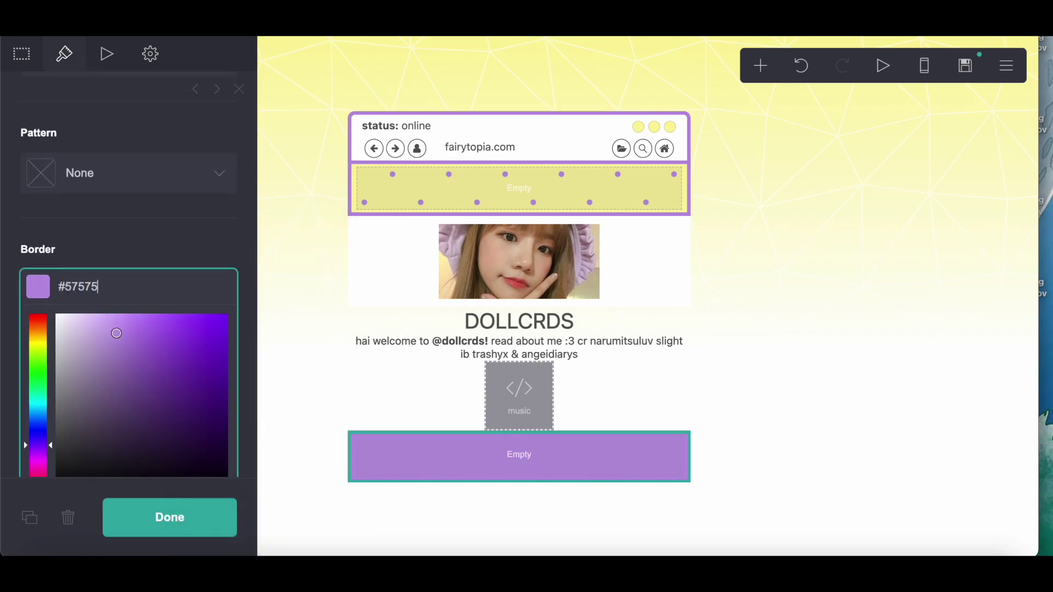
{"action": "left_click", "coordinate": [199, 248]}
{"action": "left_click", "coordinate": [45, 411]}
{"action": "left_click_drag", "start_coordinate": [44, 361], "coordinate": [2, 358]}
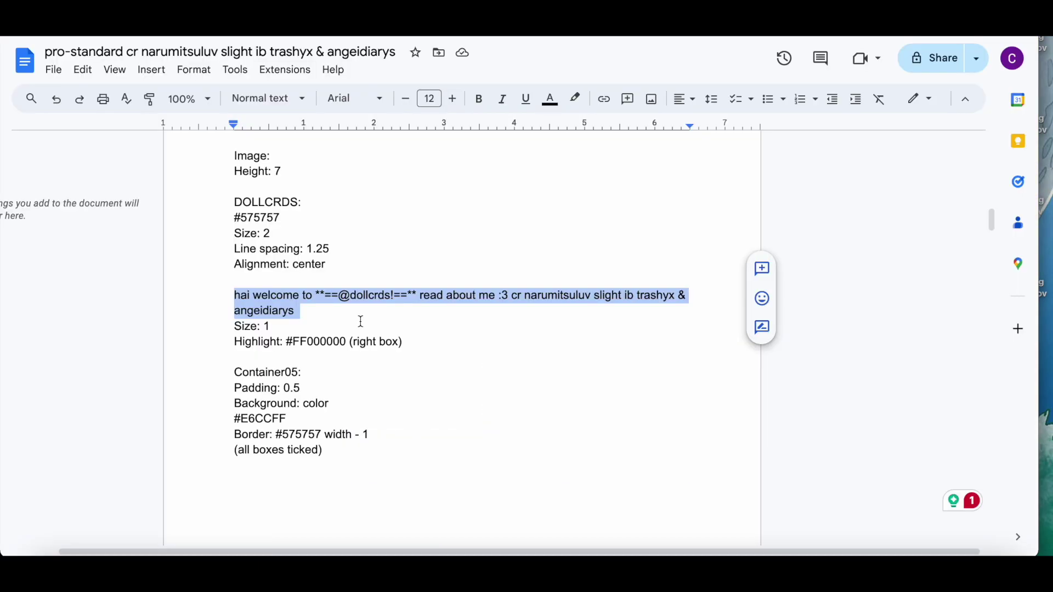
- Check the Container05 padding, background and border settings in the Google Docs notes
{"action": "scroll", "coordinate": [360, 322], "scroll_direction": "down", "scroll_amount": 3}
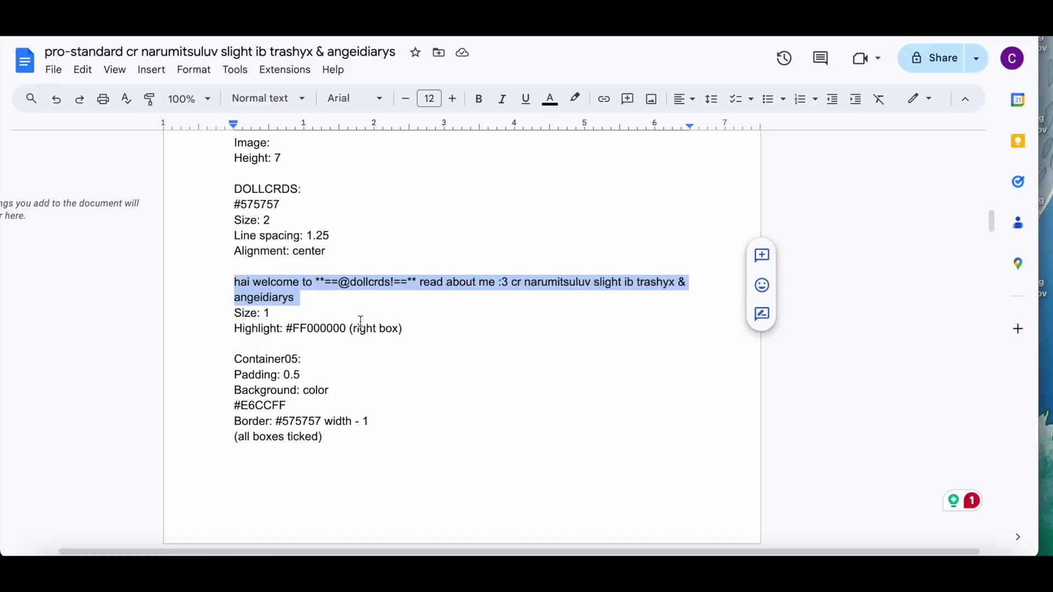
{"action": "scroll", "coordinate": [393, 261], "scroll_direction": "down", "scroll_amount": 5}
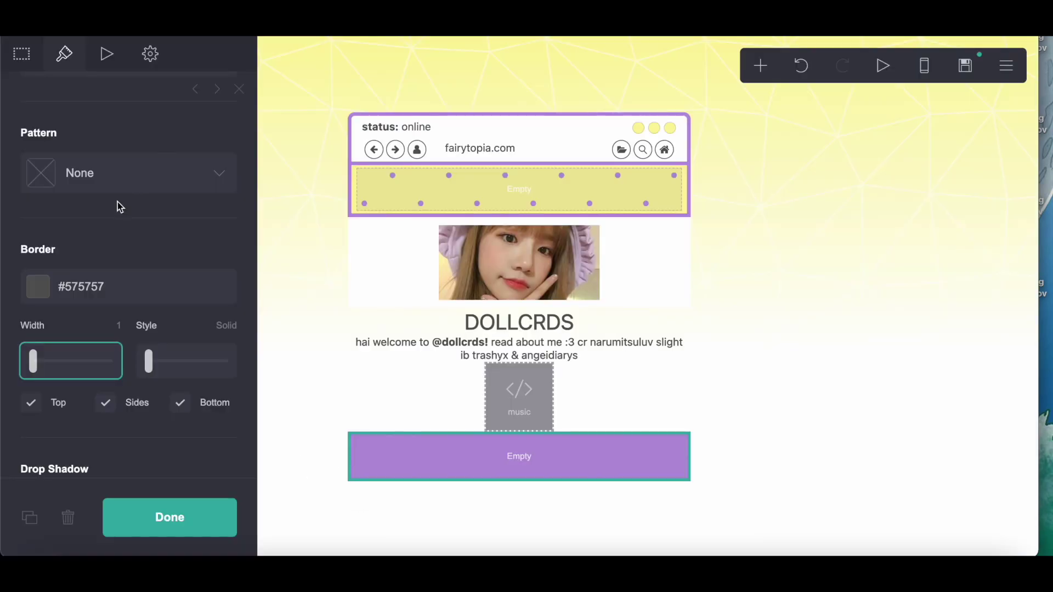
- Set the purple container's vertical and horizontal padding to 0.5
{"action": "scroll", "coordinate": [117, 201], "scroll_direction": "up", "scroll_amount": 10}
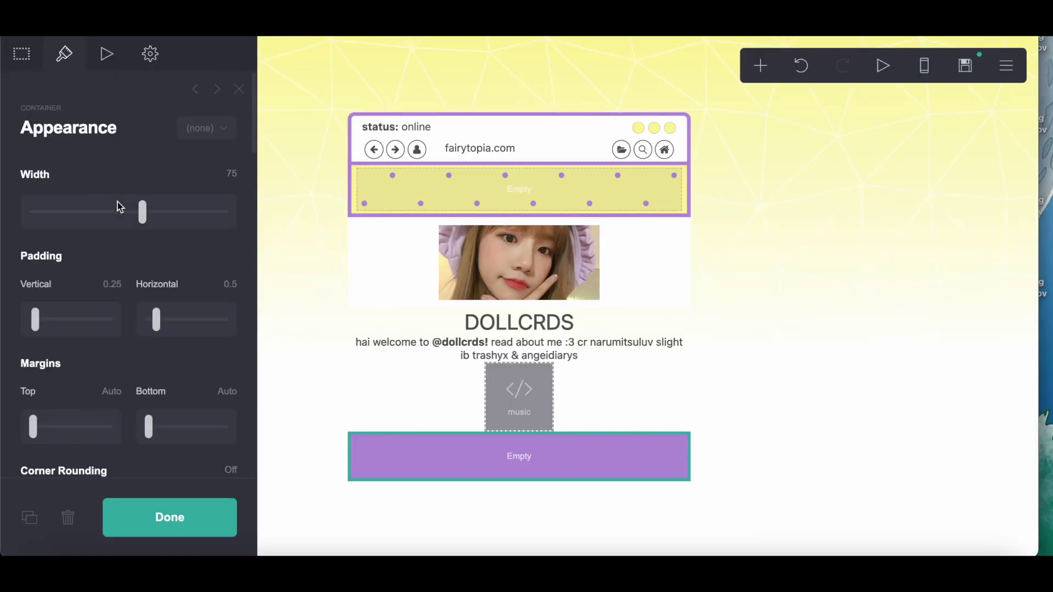
{"action": "left_click", "coordinate": [120, 283]}
{"action": "type", "text": "0.5"}
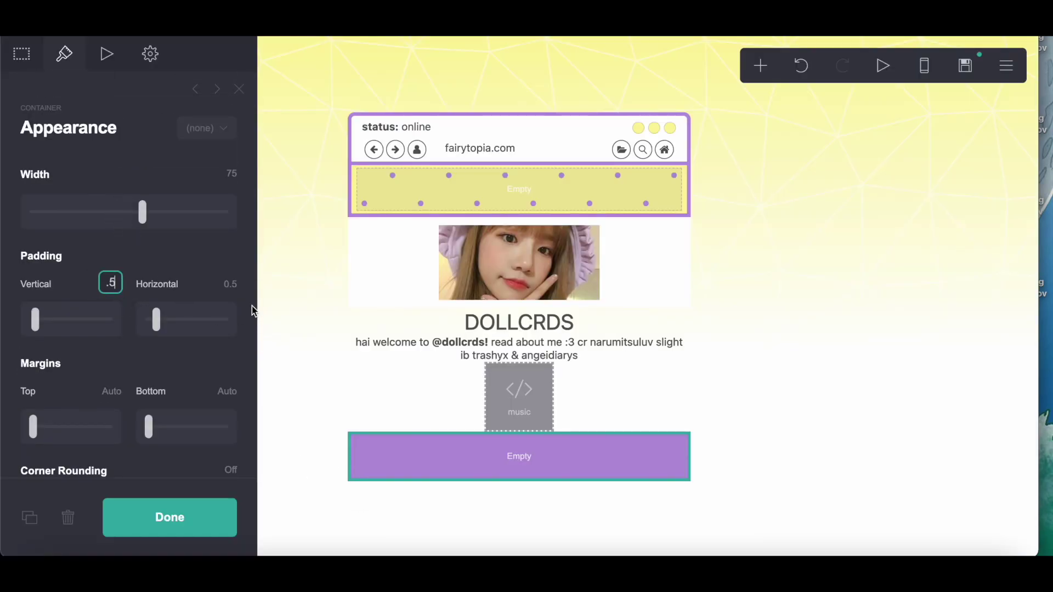
{"action": "left_click", "coordinate": [230, 284]}
{"action": "key", "text": "Return"}
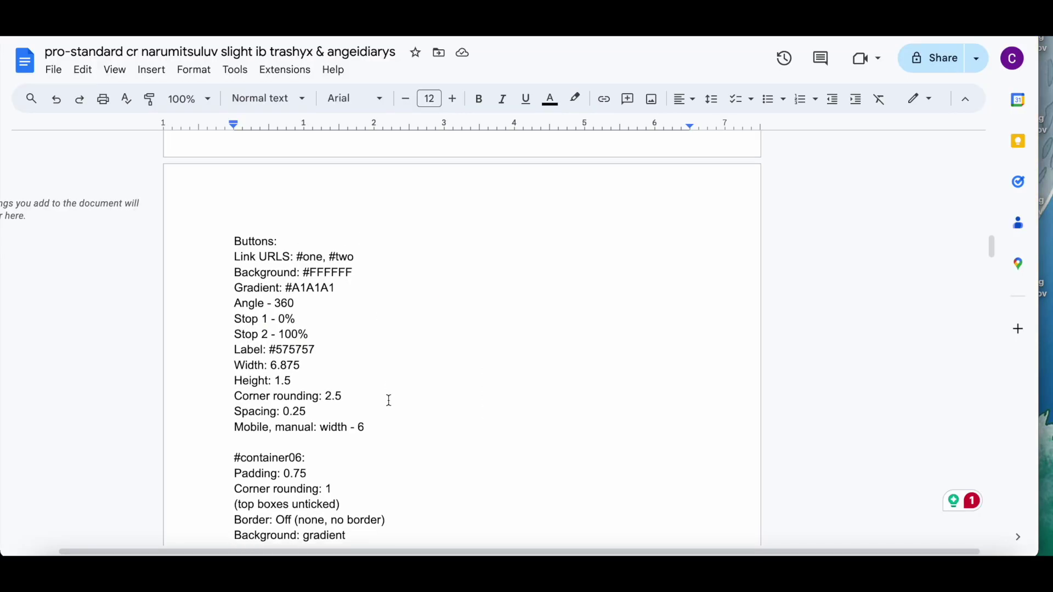
- Copy the background color #E6CCFF from the Container05 notes in Google Docs and check the Buttons settings below them
{"action": "scroll", "coordinate": [387, 400], "scroll_direction": "up", "scroll_amount": 5}
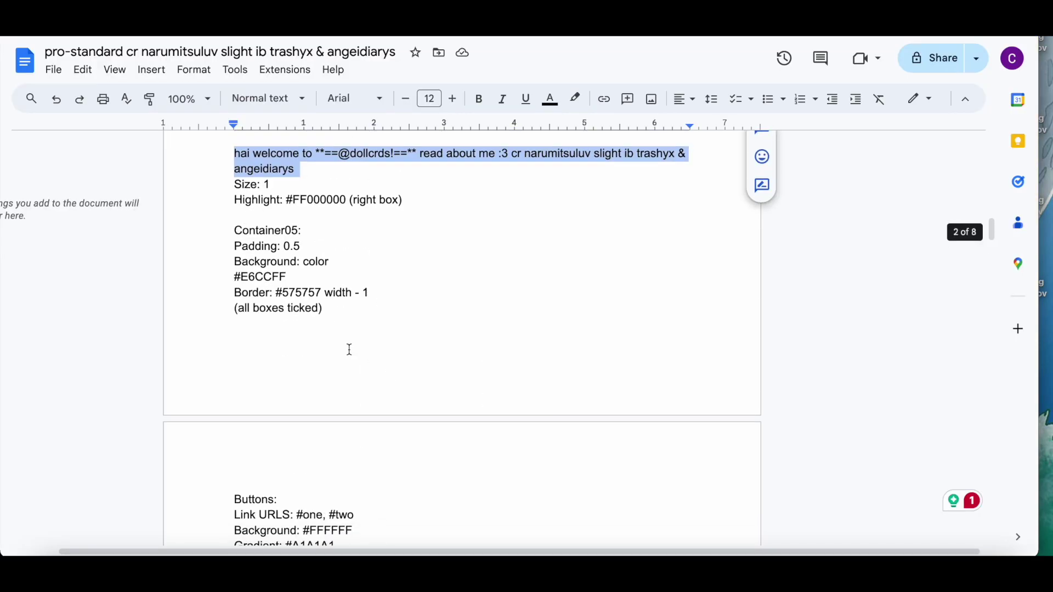
{"action": "left_click_drag", "start_coordinate": [235, 276], "coordinate": [294, 278]}
{"action": "right_click", "coordinate": [294, 277]}
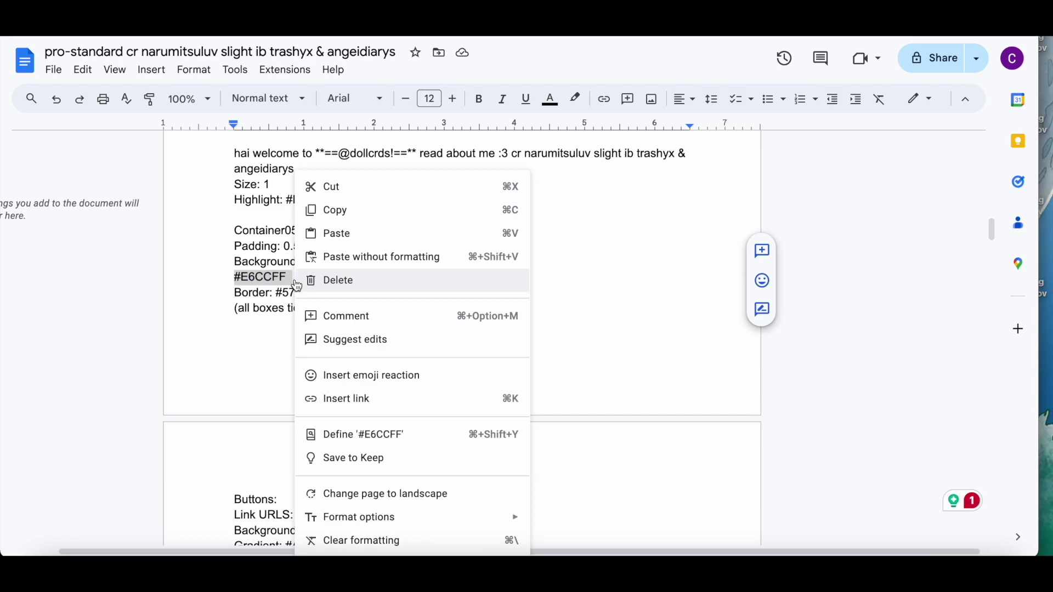
{"action": "left_click", "coordinate": [362, 211]}
{"action": "scroll", "coordinate": [363, 216], "scroll_direction": "down", "scroll_amount": 1}
{"action": "scroll", "coordinate": [362, 216], "scroll_direction": "down", "scroll_amount": 4}
{"action": "scroll", "coordinate": [330, 327], "scroll_direction": "down", "scroll_amount": 2}
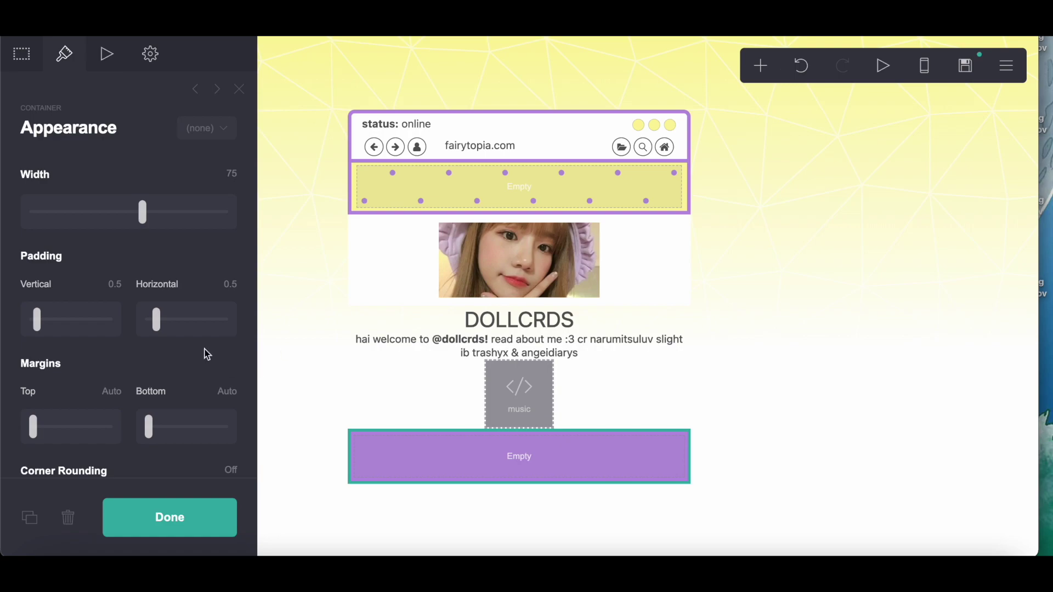
- Switch to Carrd and replace the container's background color with the copied #E6CCFF
{"action": "scroll", "coordinate": [143, 300], "scroll_direction": "down", "scroll_amount": 10}
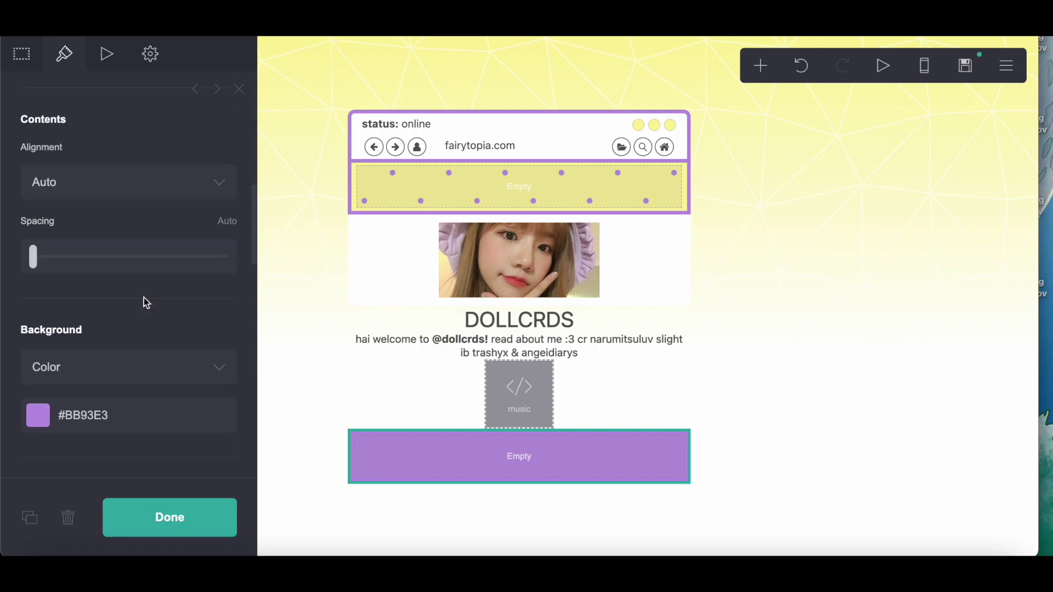
{"action": "left_click_drag", "start_coordinate": [59, 333], "coordinate": [159, 332]}
{"action": "right_click", "coordinate": [159, 333]}
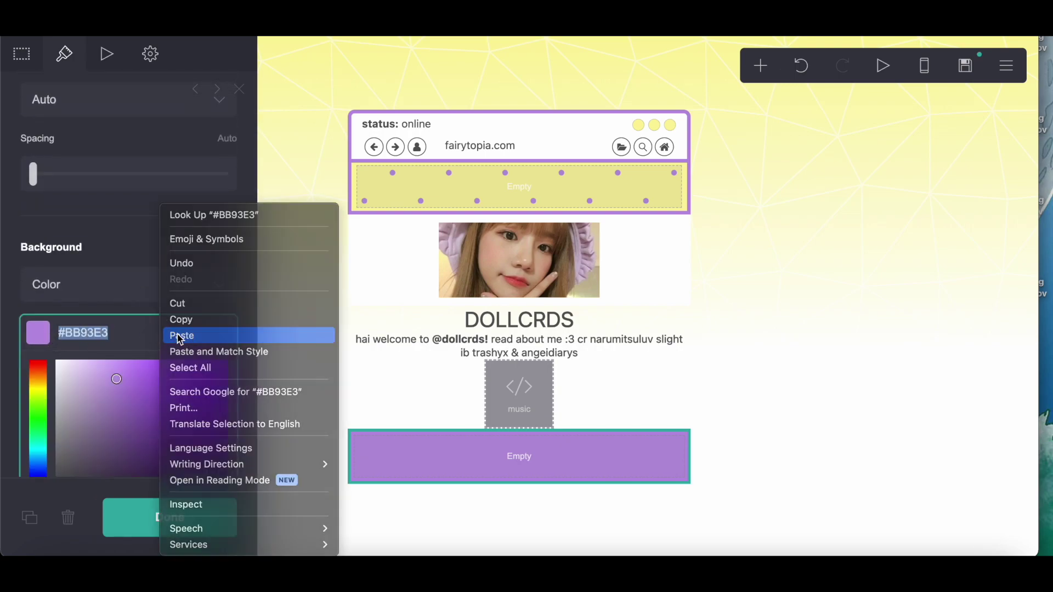
{"action": "left_click", "coordinate": [176, 334]}
- Add a Buttons element inside the container, labelling the first button Rules and linking it to #one
{"action": "left_click", "coordinate": [762, 66]}
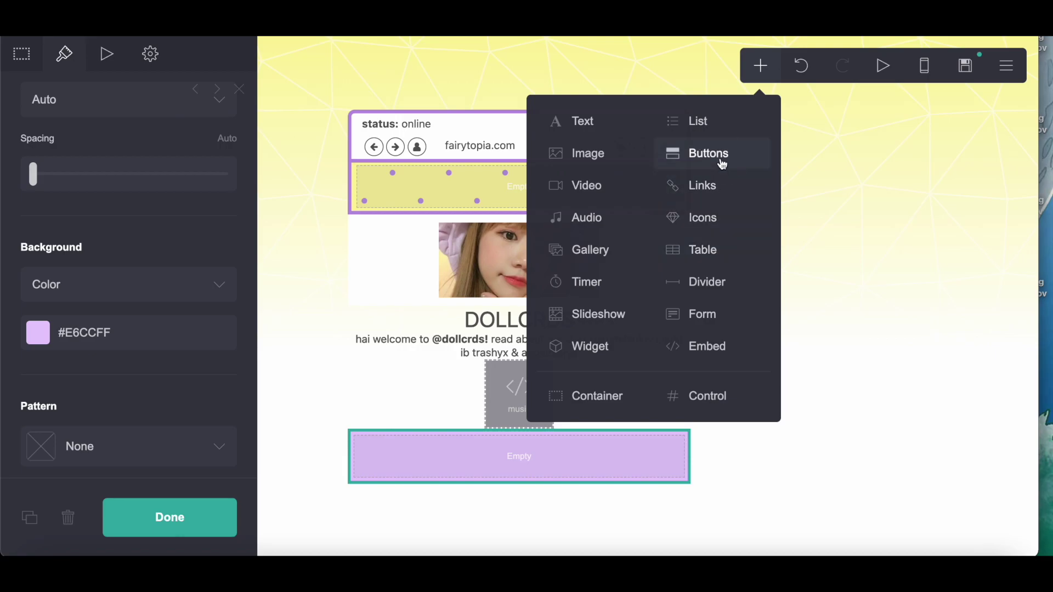
{"action": "left_click", "coordinate": [718, 155]}
{"action": "left_click", "coordinate": [83, 216]}
{"action": "scroll", "coordinate": [100, 239], "scroll_direction": "down", "scroll_amount": 1}
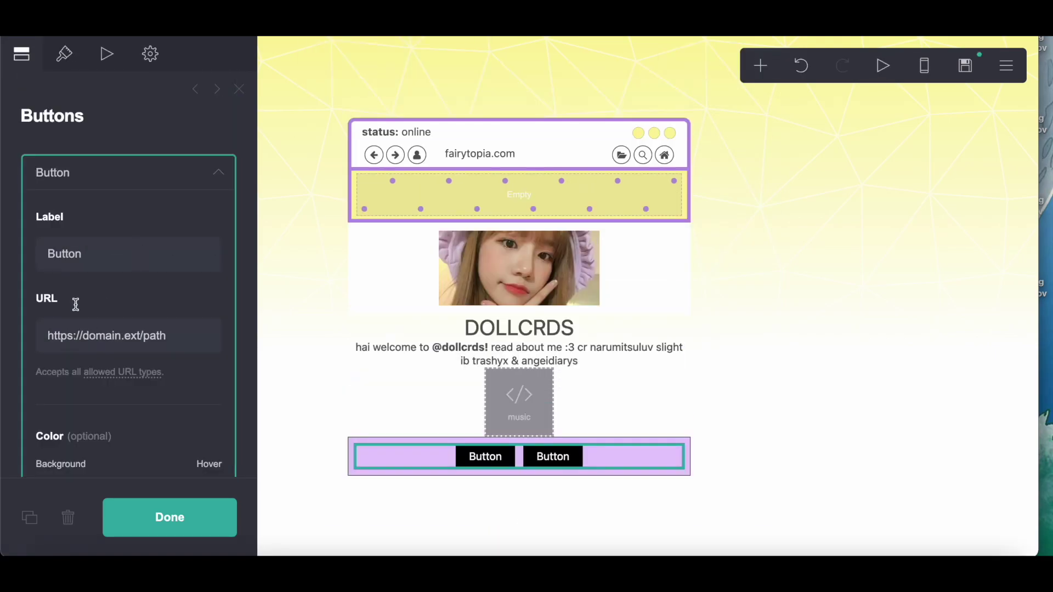
{"action": "double_click", "coordinate": [45, 254]}
{"action": "type", "text": "Rules"}
{"action": "key", "text": "Tab"}
{"action": "type", "text": "#one"}
- Label the second button Loves and link it to #two
{"action": "left_click", "coordinate": [51, 171]}
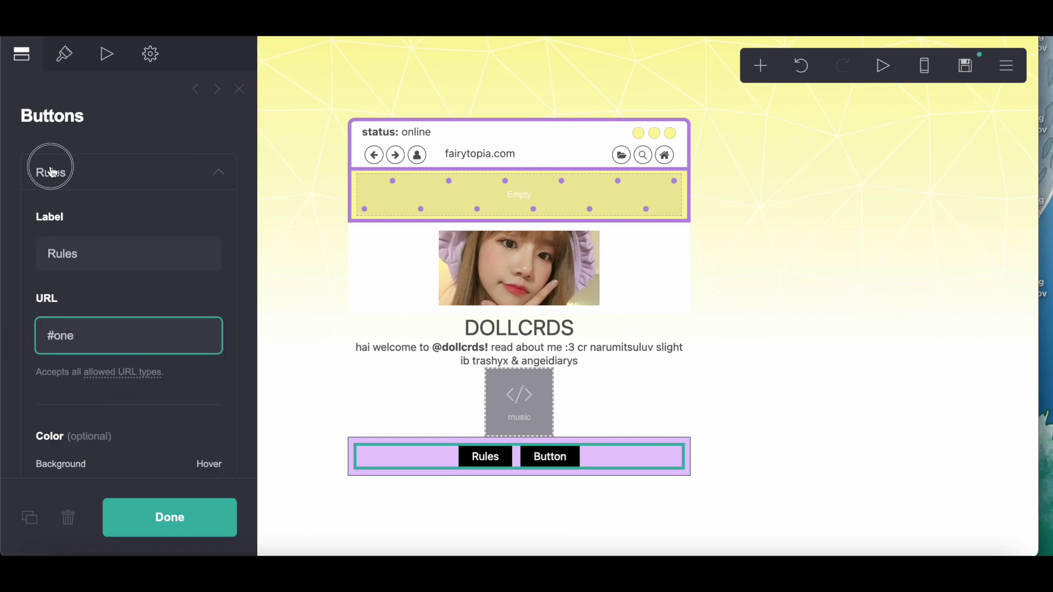
{"action": "left_click", "coordinate": [69, 233]}
{"action": "double_click", "coordinate": [109, 301]}
{"action": "type", "text": "L"}
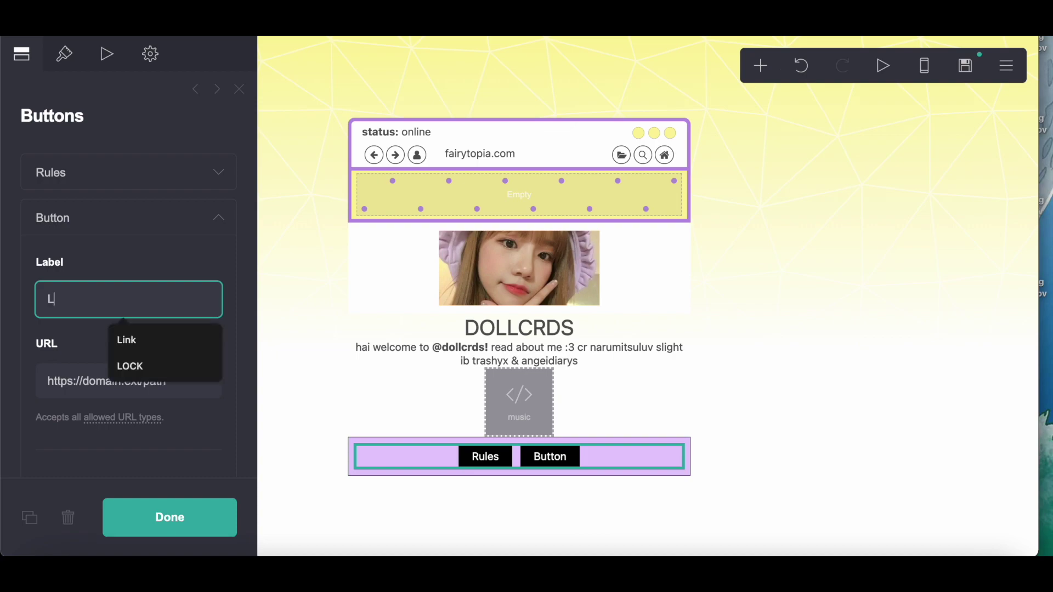
{"action": "type", "text": "oves"}
{"action": "key", "text": "Tab"}
{"action": "type", "text": "#two"}
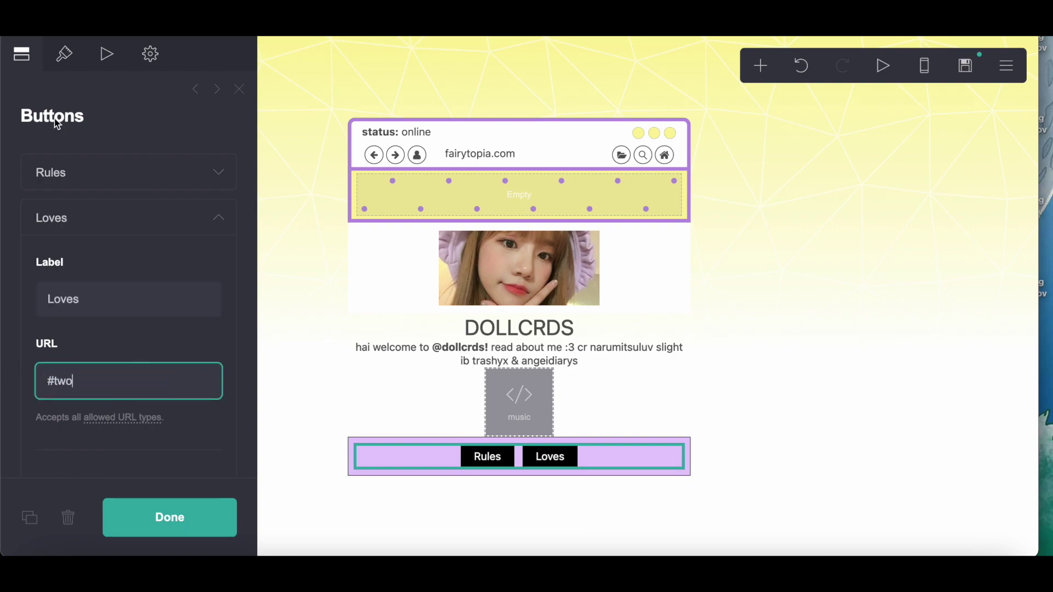
- Set the buttons' background color to #FFFFFF
{"action": "left_click", "coordinate": [66, 61]}
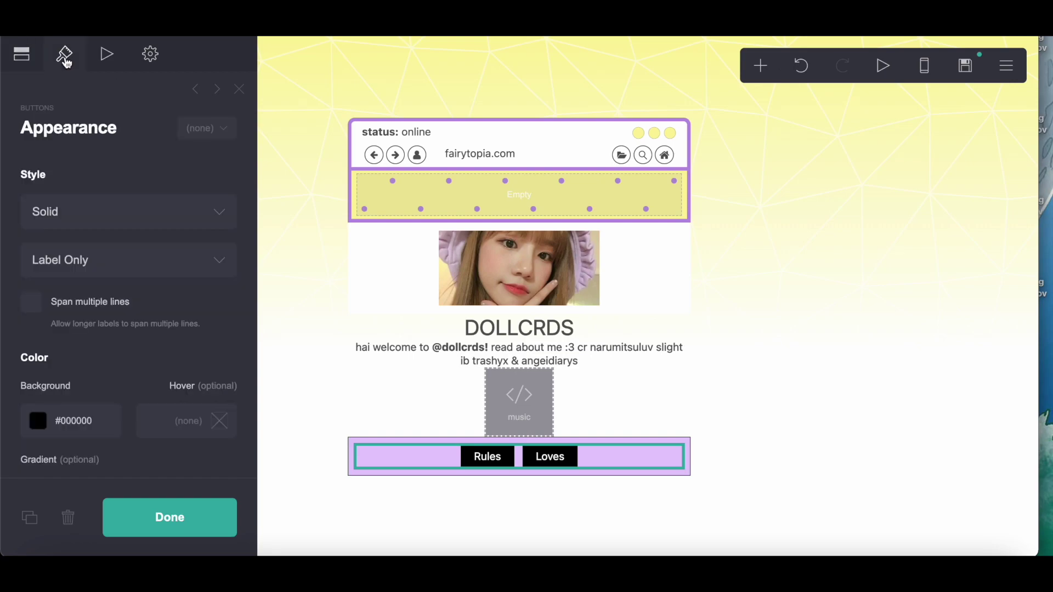
{"action": "scroll", "coordinate": [109, 285], "scroll_direction": "down", "scroll_amount": 3}
{"action": "left_click", "coordinate": [74, 296]}
{"action": "left_click_drag", "start_coordinate": [96, 362], "coordinate": [110, 240]}
{"action": "left_click", "coordinate": [111, 240]}
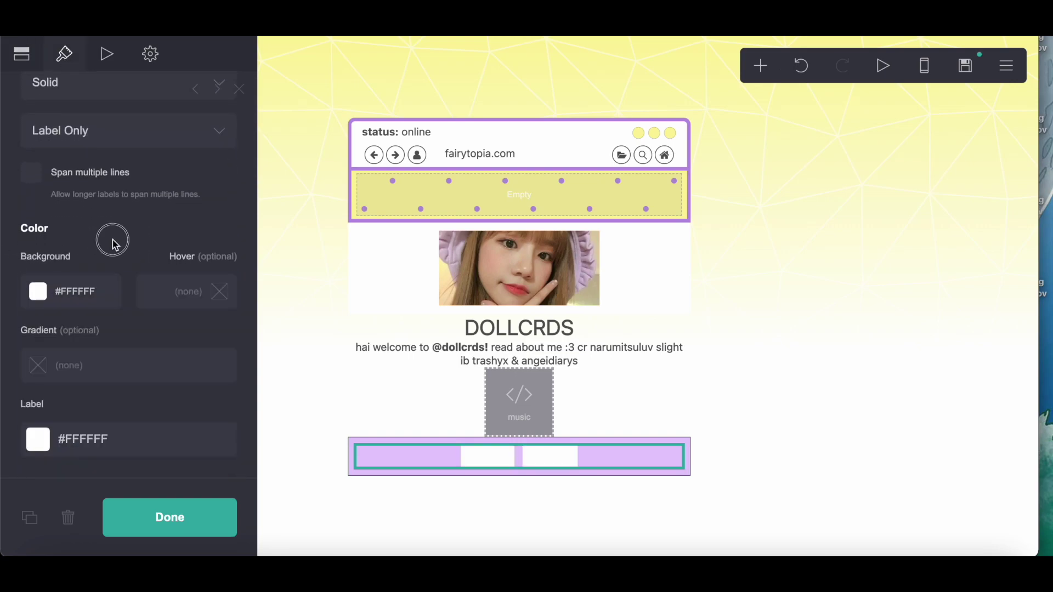
- Give the buttons a #A1A1A1 gradient color with an angle of 180°
{"action": "left_click", "coordinate": [108, 368]}
{"action": "type", "text": "#A1A1A"}
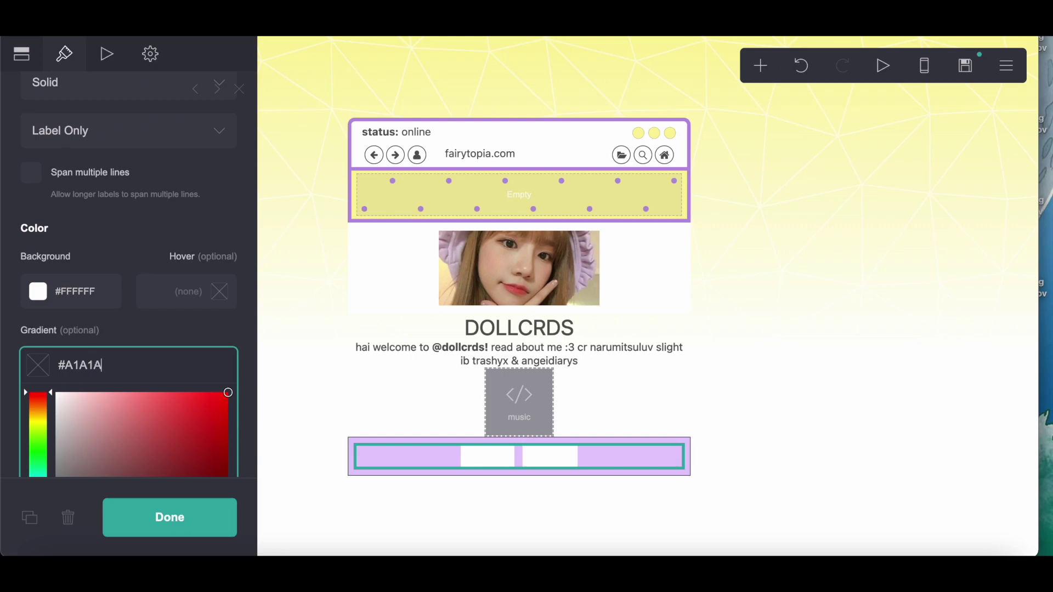
{"action": "type", "text": "1"}
{"action": "key", "text": "Return"}
{"action": "scroll", "coordinate": [170, 305], "scroll_direction": "down", "scroll_amount": 3}
{"action": "left_click", "coordinate": [227, 256]}
{"action": "type", "text": "180"}
{"action": "key", "text": "Return"}
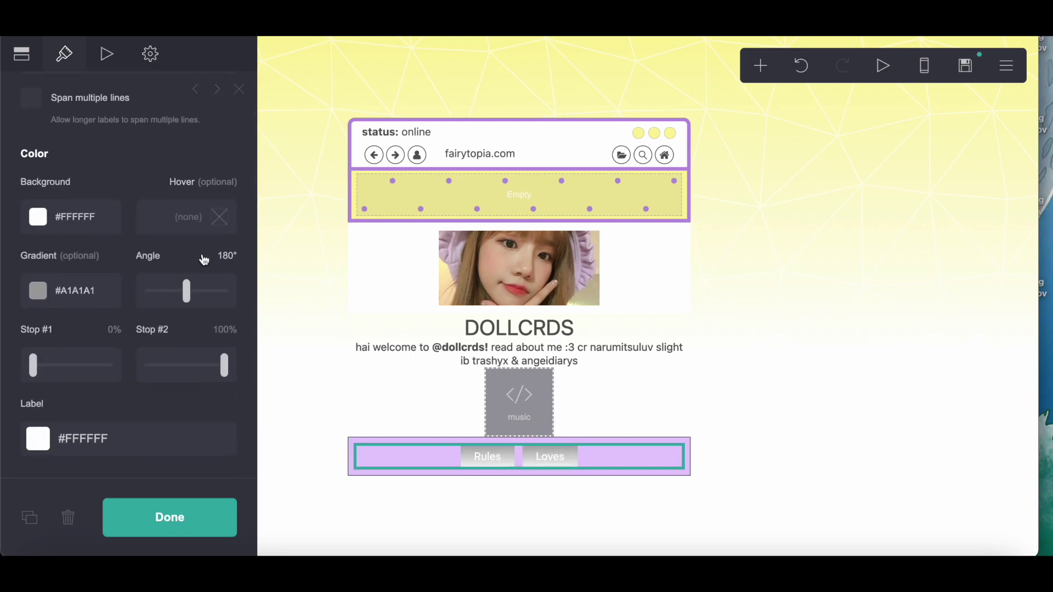
- Check the Buttons settings in the notes and set the buttons' label color to #575757
{"action": "key", "text": "ctrl+Tab"}
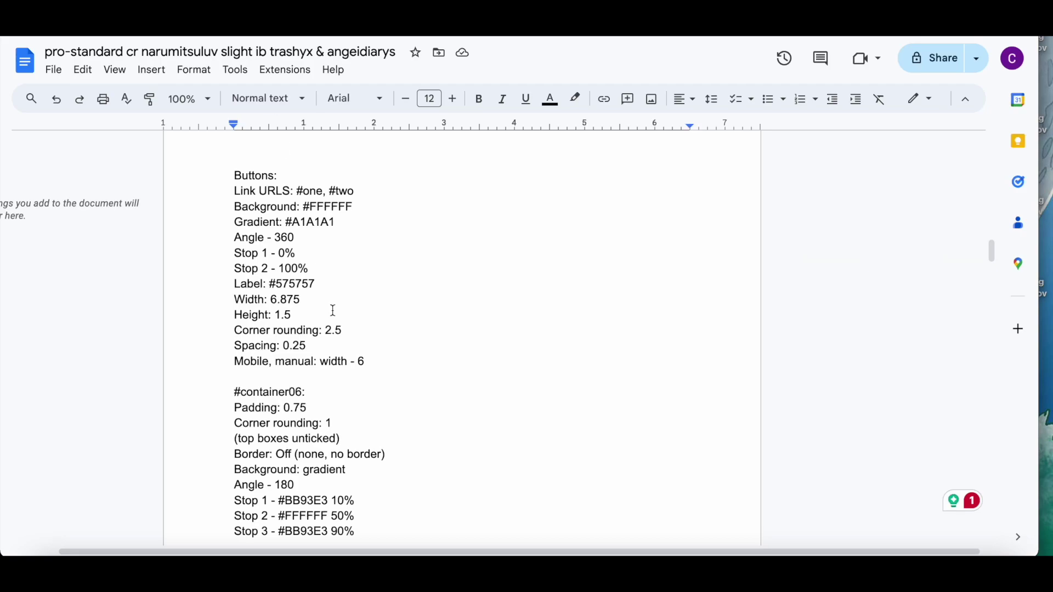
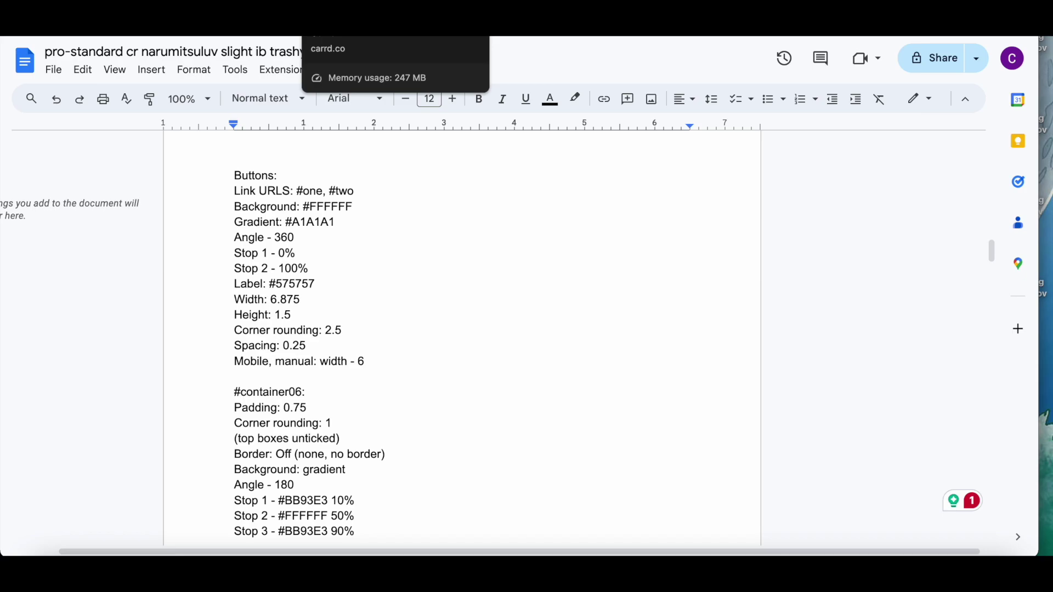
{"action": "left_click", "coordinate": [356, 25]}
{"action": "scroll", "coordinate": [106, 376], "scroll_direction": "down", "scroll_amount": 3}
{"action": "left_click", "coordinate": [68, 360]}
{"action": "left_click_drag", "start_coordinate": [68, 360], "coordinate": [218, 356]}
{"action": "type", "text": "#575757"}
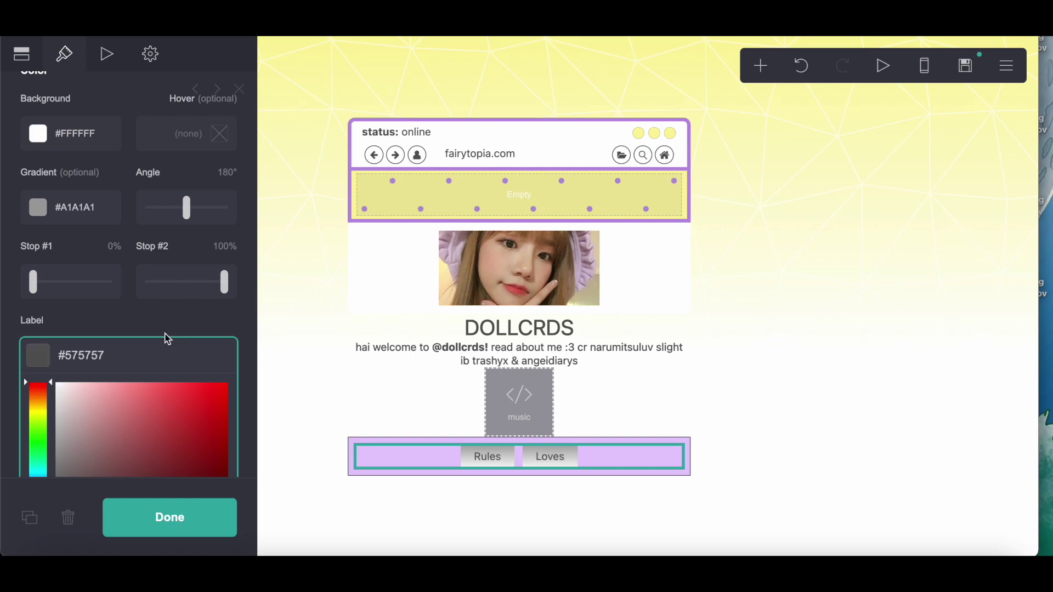
{"action": "left_click", "coordinate": [157, 324]}
- Set the buttons' width to 6.875 and their height to 1.5
{"action": "scroll", "coordinate": [167, 312], "scroll_direction": "down", "scroll_amount": 4}
{"action": "left_click", "coordinate": [237, 297]}
{"action": "type", "text": "6.875"}
{"action": "key", "text": "Return"}
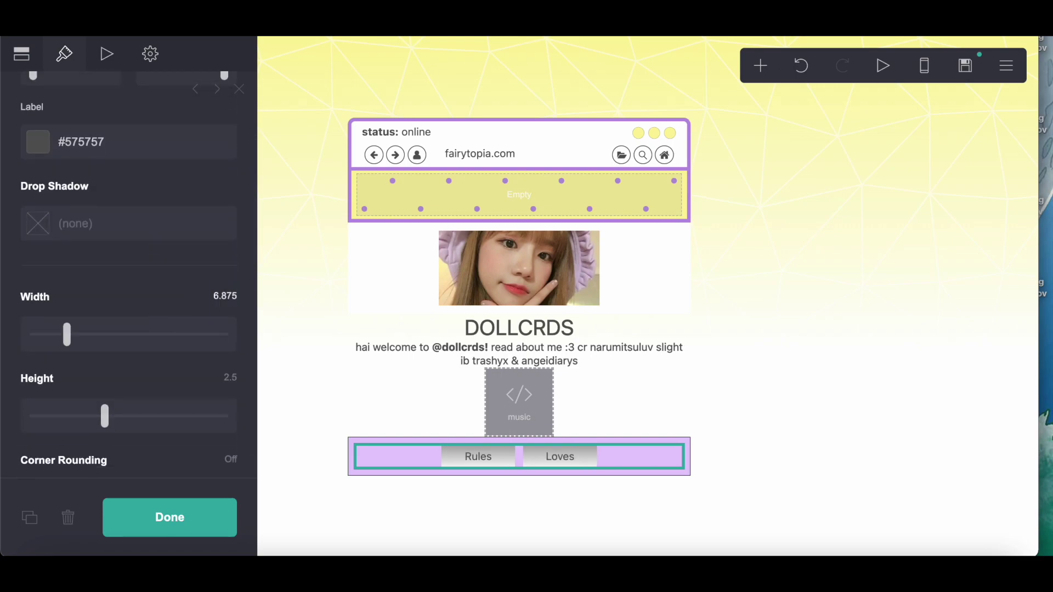
{"action": "left_click", "coordinate": [243, 385]}
{"action": "type", "text": "1.5"}
{"action": "key", "text": "Return"}
{"action": "scroll", "coordinate": [128, 268], "scroll_direction": "down", "scroll_amount": 3}
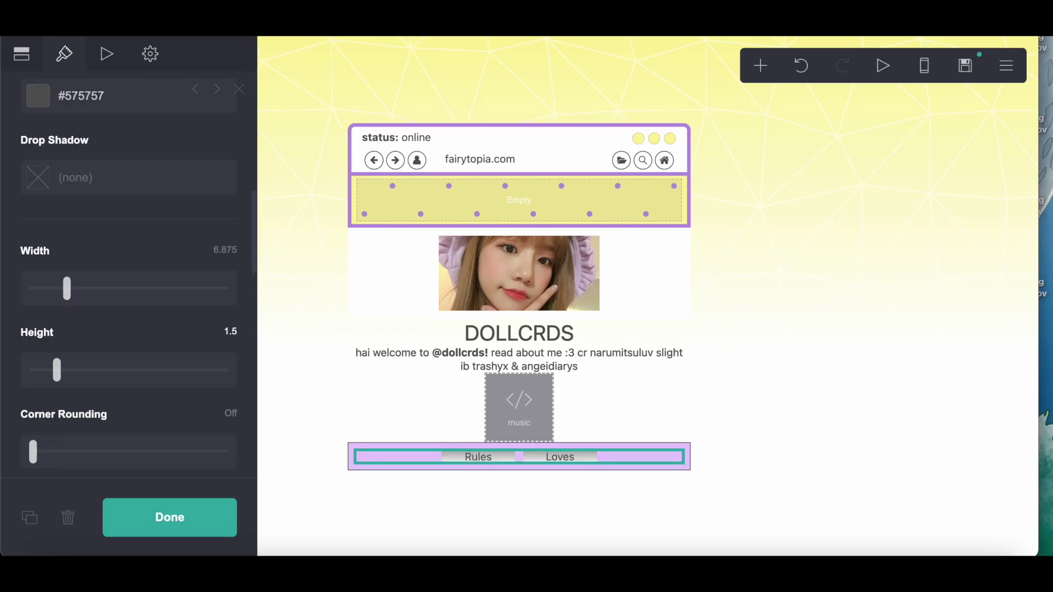
- Raise the buttons' corner rounding to the maximum, consult the notes, and set the button spacing to 0.25
{"action": "left_click_drag", "start_coordinate": [31, 329], "coordinate": [251, 300]}
{"action": "key", "text": "super+Tab"}
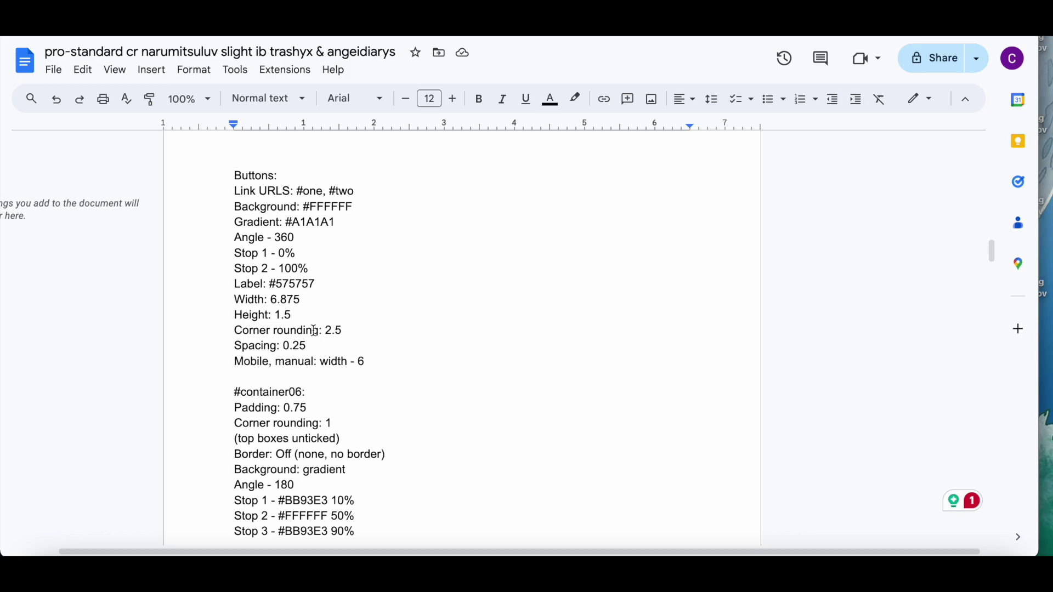
{"action": "key", "text": "super+Tab"}
{"action": "scroll", "coordinate": [159, 262], "scroll_direction": "down", "scroll_amount": 6}
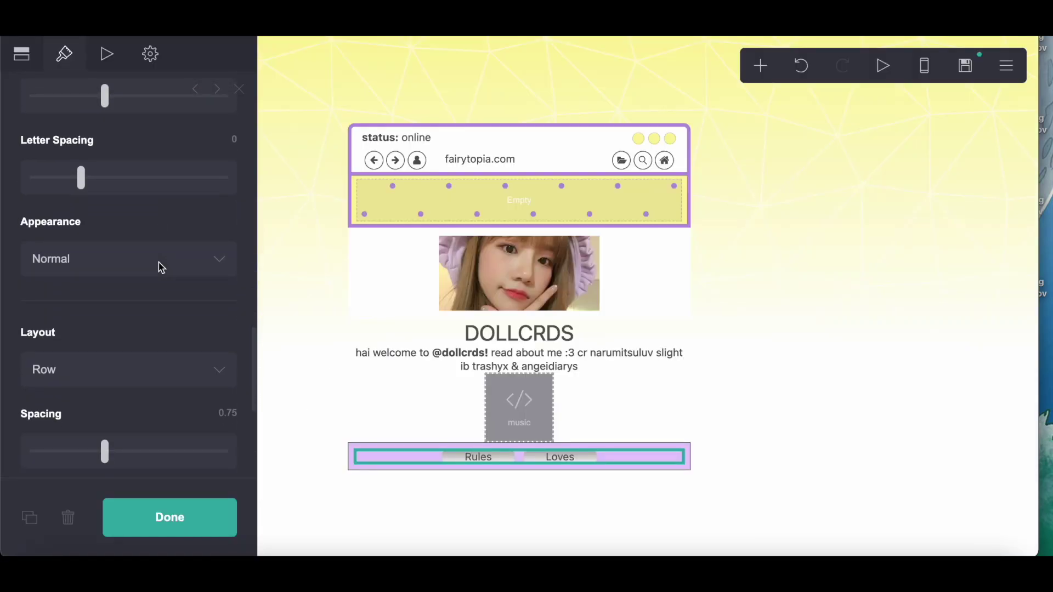
{"action": "left_click", "coordinate": [228, 413]}
{"action": "key", "text": "BackSpace"}
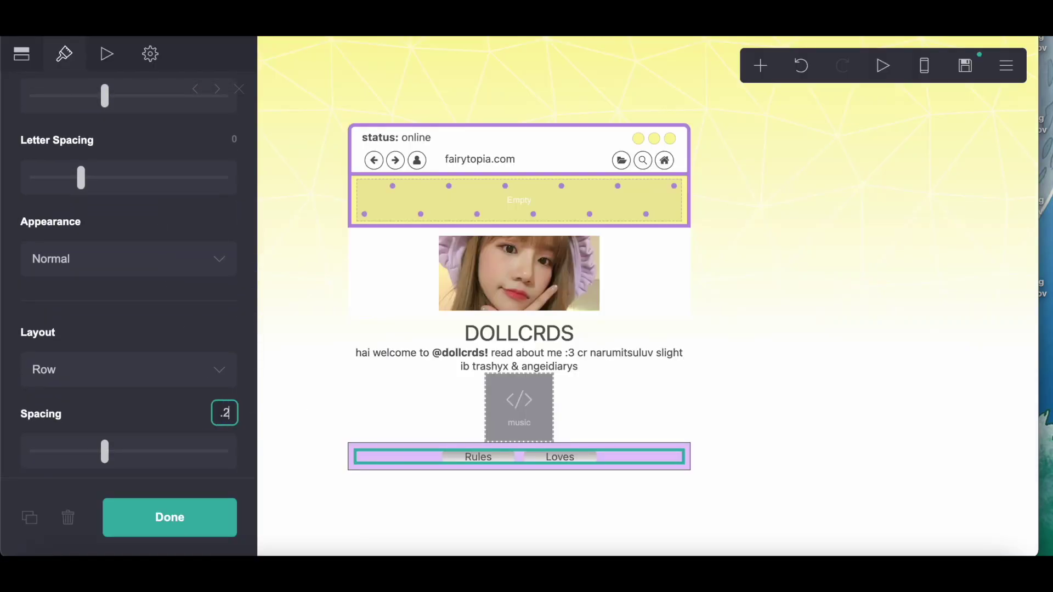
- Switch the buttons' mobile settings to Manual and choose the Default layout
{"action": "scroll", "coordinate": [219, 405], "scroll_direction": "down", "scroll_amount": 5}
{"action": "left_click", "coordinate": [220, 392]}
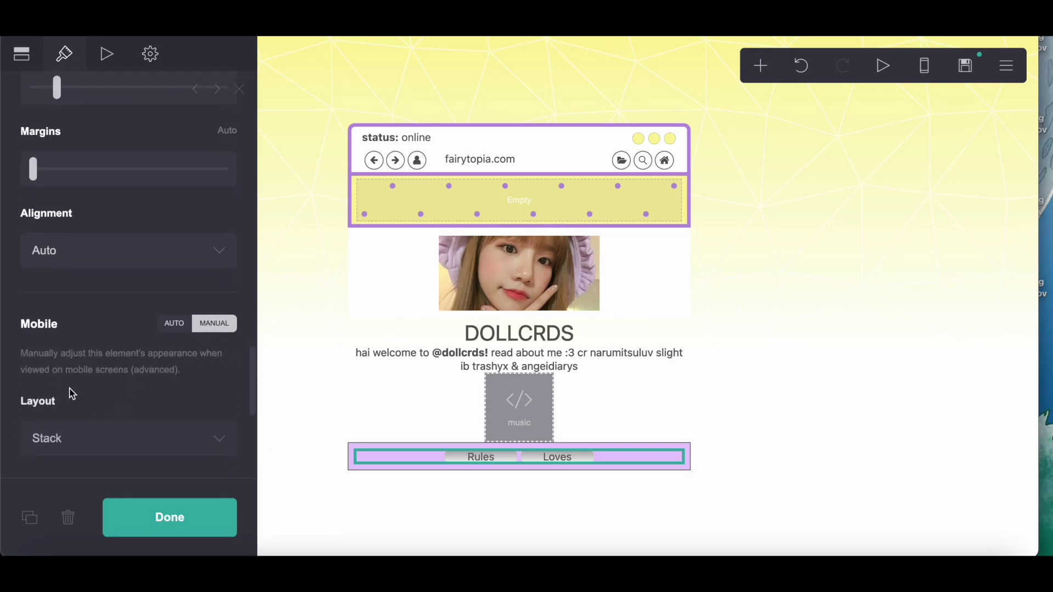
{"action": "scroll", "coordinate": [87, 401], "scroll_direction": "down", "scroll_amount": 4}
{"action": "left_click", "coordinate": [65, 289]}
{"action": "left_click", "coordinate": [64, 273]}
- Add a new container below the buttons container and look up the Container06 settings in the notes
{"action": "left_click", "coordinate": [762, 68]}
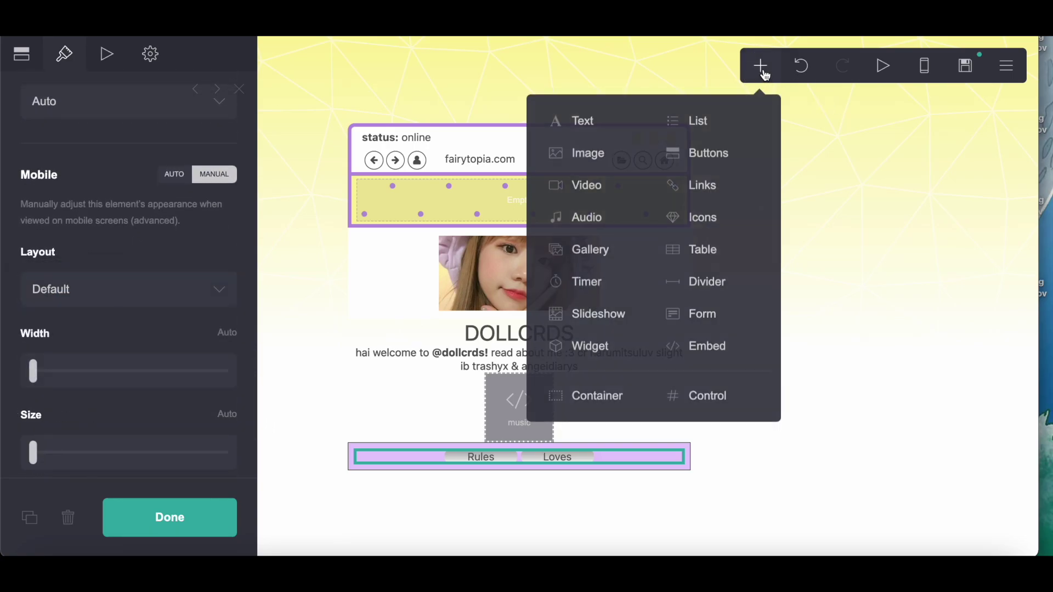
{"action": "left_click", "coordinate": [577, 394]}
{"action": "left_click", "coordinate": [519, 378]}
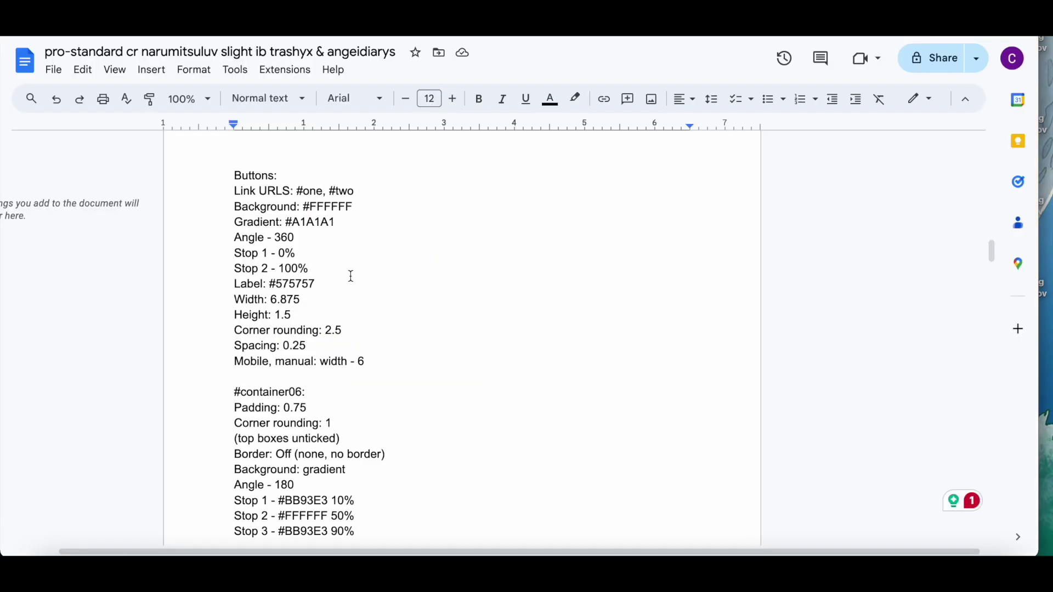
{"action": "scroll", "coordinate": [349, 275], "scroll_direction": "down", "scroll_amount": 3}
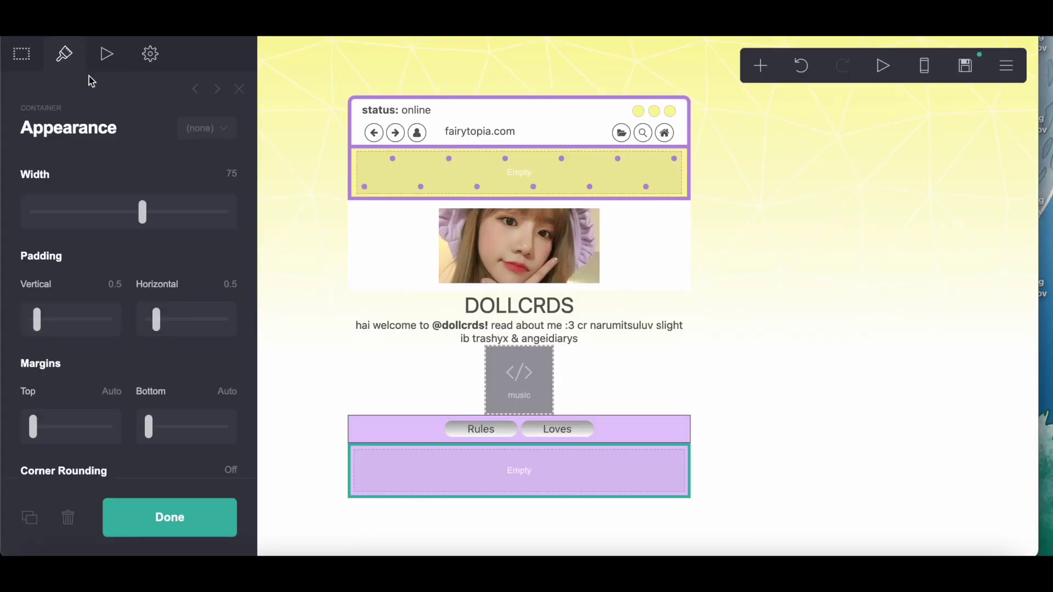
- Set the new container's vertical and horizontal padding to 0.75
{"action": "left_click", "coordinate": [114, 282]}
{"action": "type", "text": "0.75"}
{"action": "left_click", "coordinate": [228, 281]}
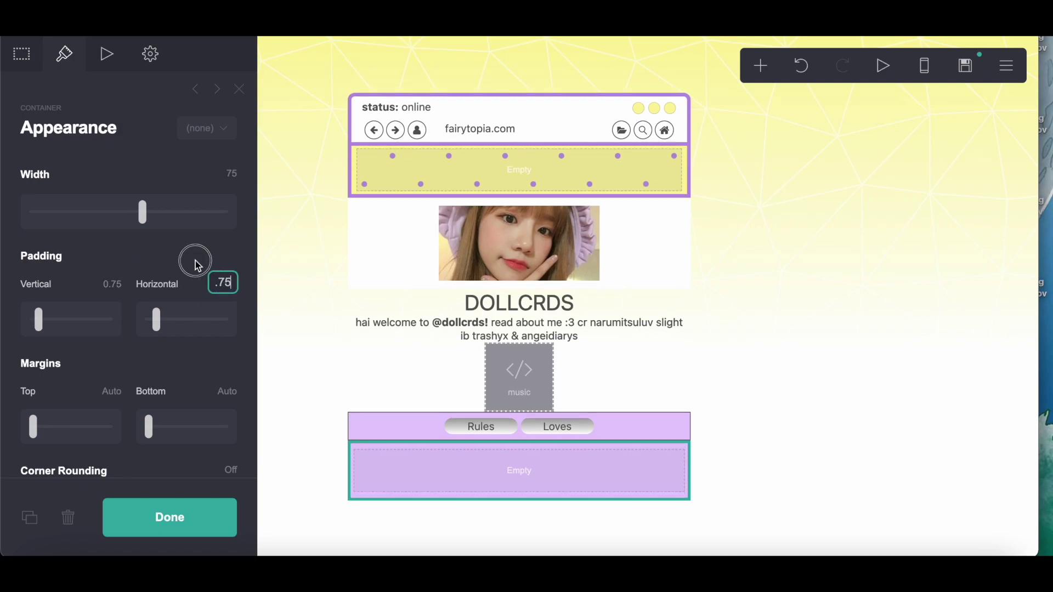
{"action": "left_click", "coordinate": [196, 263]}
- Set the new container's corner rounding to 1, applying it to the two bottom corners only
{"action": "scroll", "coordinate": [196, 263], "scroll_direction": "down", "scroll_amount": 5}
{"action": "left_click", "coordinate": [228, 247]}
{"action": "type", "text": "1"}
{"action": "left_click", "coordinate": [187, 247]}
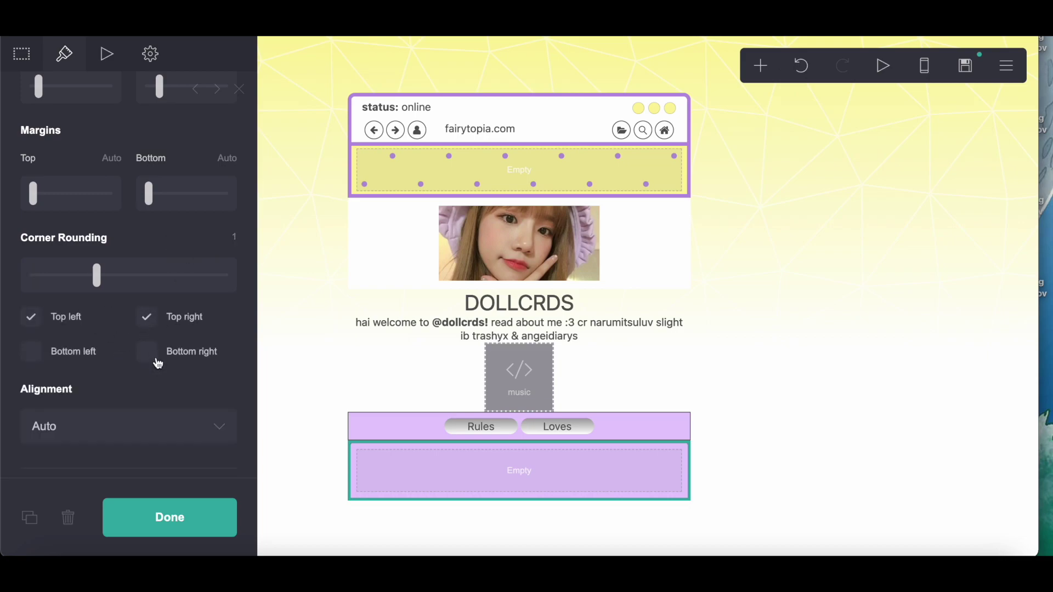
{"action": "left_click", "coordinate": [38, 318]}
{"action": "left_click", "coordinate": [147, 318]}
- Check the Container06 notes and clear the new container's border color to remove the border
{"action": "key", "text": "ctrl+Tab"}
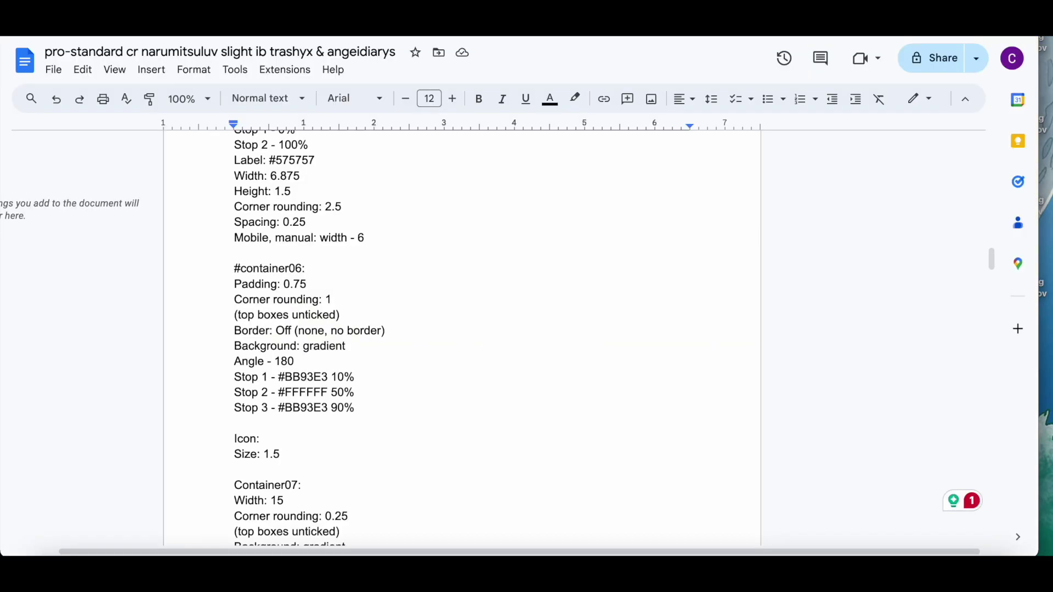
{"action": "key", "text": "ctrl+shift+Tab"}
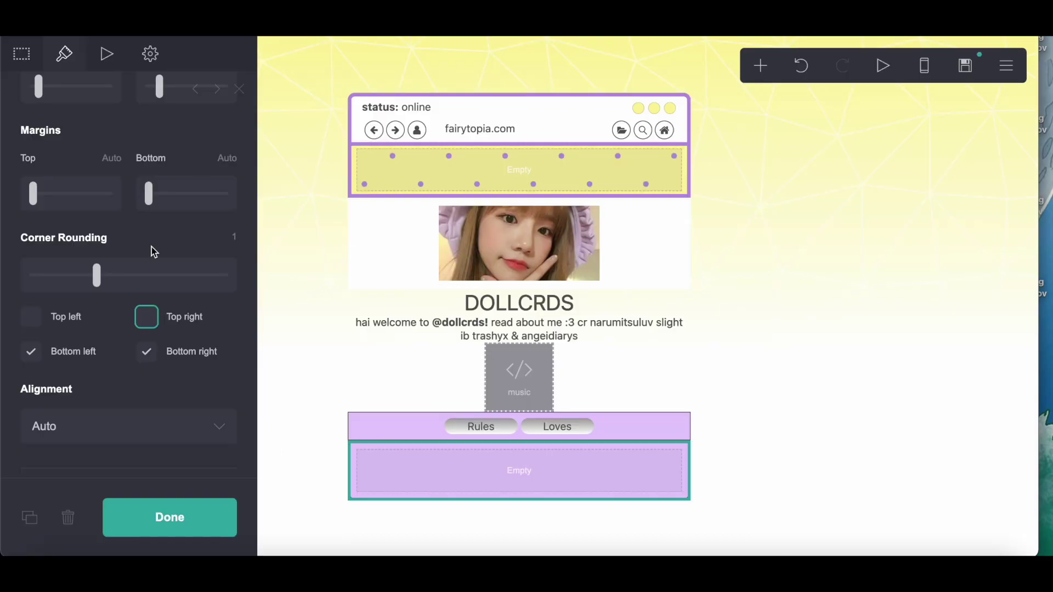
{"action": "scroll", "coordinate": [151, 246], "scroll_direction": "up", "scroll_amount": 3}
{"action": "scroll", "coordinate": [152, 246], "scroll_direction": "down", "scroll_amount": 1}
{"action": "key", "text": "ctrl+Tab"}
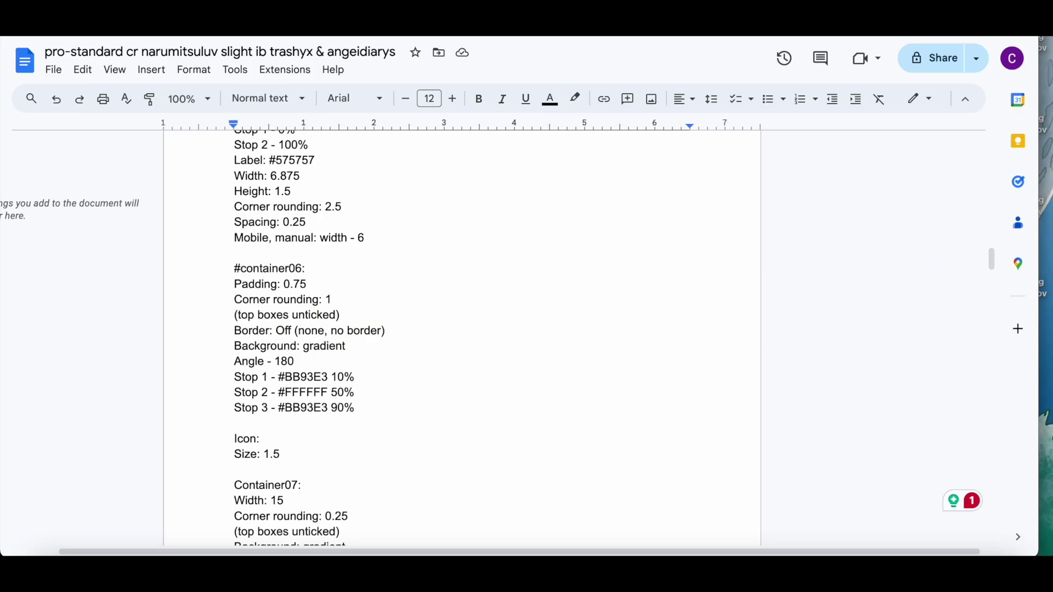
{"action": "key", "text": "ctrl+shift+Tab"}
{"action": "scroll", "coordinate": [148, 216], "scroll_direction": "down", "scroll_amount": 6}
{"action": "scroll", "coordinate": [151, 400], "scroll_direction": "down", "scroll_amount": 6}
{"action": "left_click", "coordinate": [60, 294]}
{"action": "key", "text": "BackSpace"}
- Change the new container's background type to Gradient
{"action": "scroll", "coordinate": [131, 186], "scroll_direction": "up", "scroll_amount": 3}
{"action": "left_click", "coordinate": [126, 170]}
{"action": "left_click", "coordinate": [122, 176]}
- Copy the Stop 1 color code #BB93E3 from the Container06 section of the notes document
{"action": "key", "text": "ctrl+Tab"}
{"action": "left_click_drag", "start_coordinate": [278, 379], "coordinate": [327, 382]}
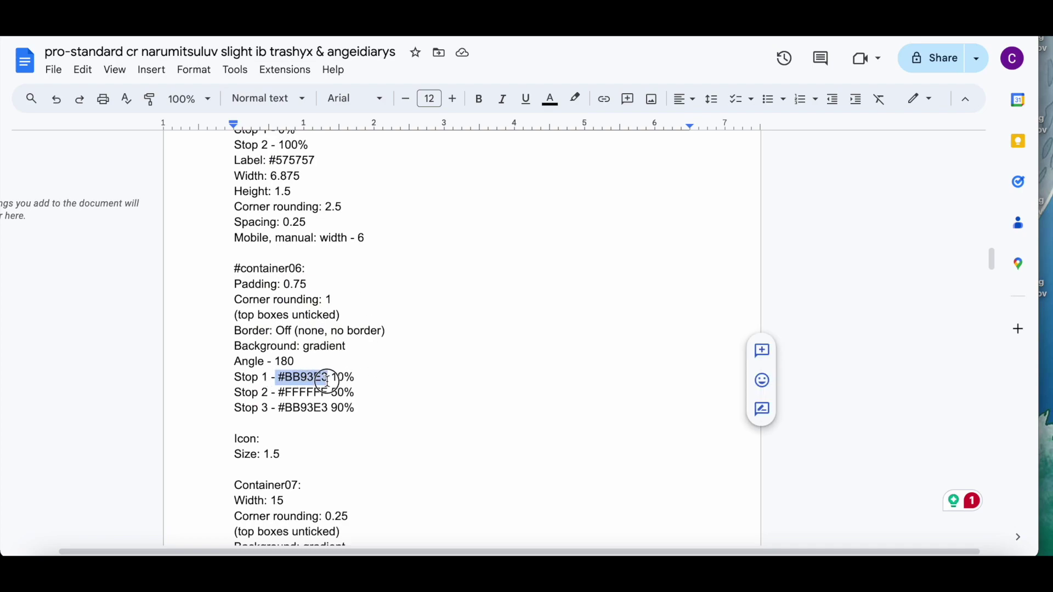
{"action": "right_click", "coordinate": [329, 383]}
{"action": "left_click", "coordinate": [304, 346]}
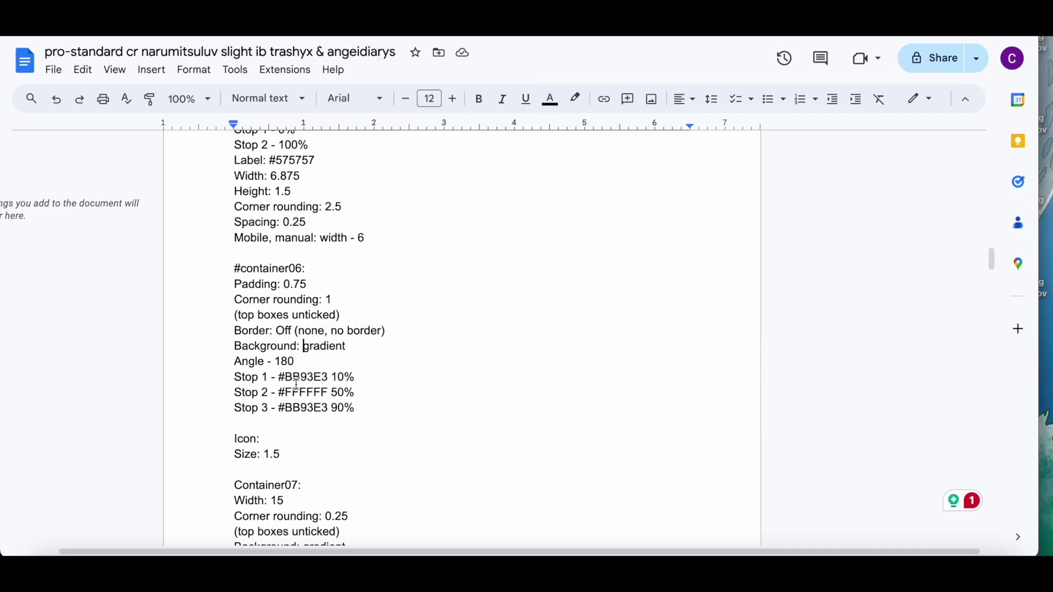
{"action": "left_click_drag", "start_coordinate": [281, 377], "coordinate": [328, 379]}
{"action": "right_click", "coordinate": [328, 379]}
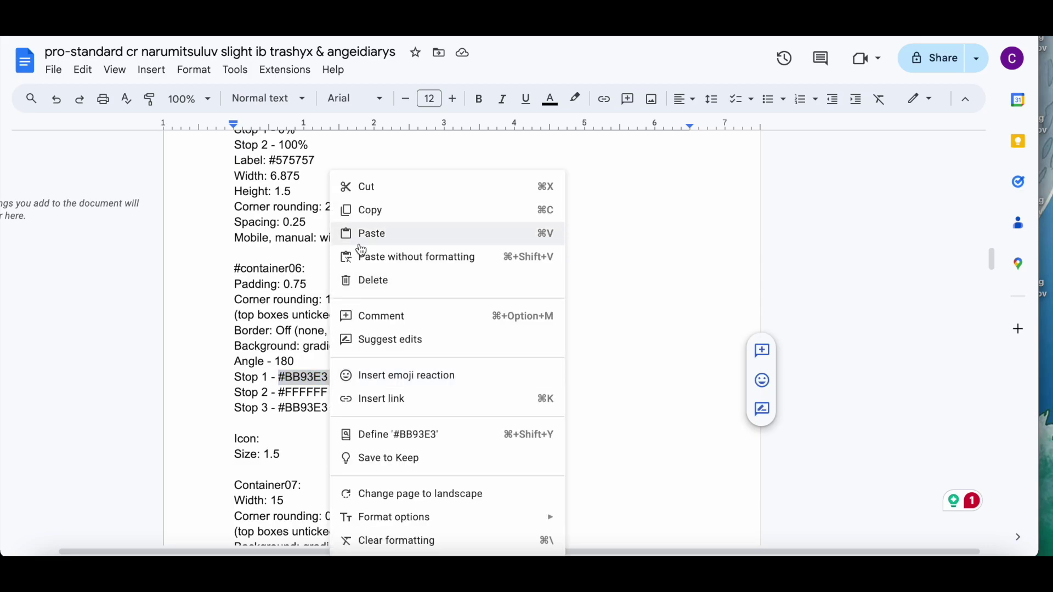
{"action": "left_click", "coordinate": [378, 218]}
- Back in Carrd, set the gradient's first stop to #BB93E3 at 10%
{"action": "key", "text": "super+Tab"}
{"action": "left_click_drag", "start_coordinate": [57, 316], "coordinate": [136, 316]}
{"action": "right_click", "coordinate": [136, 315]}
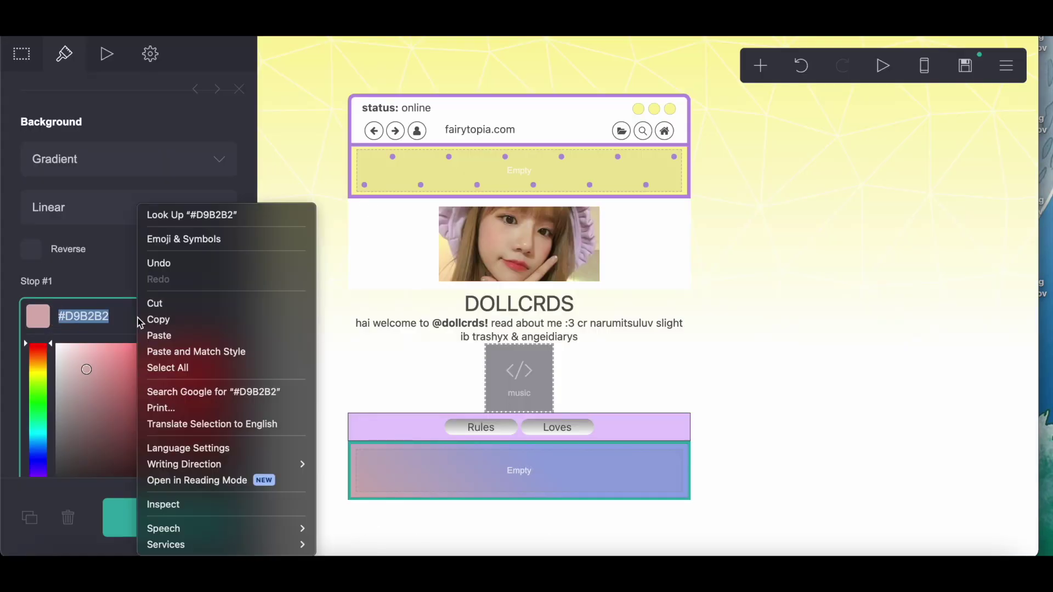
{"action": "left_click", "coordinate": [160, 335]}
{"action": "left_click", "coordinate": [227, 283]}
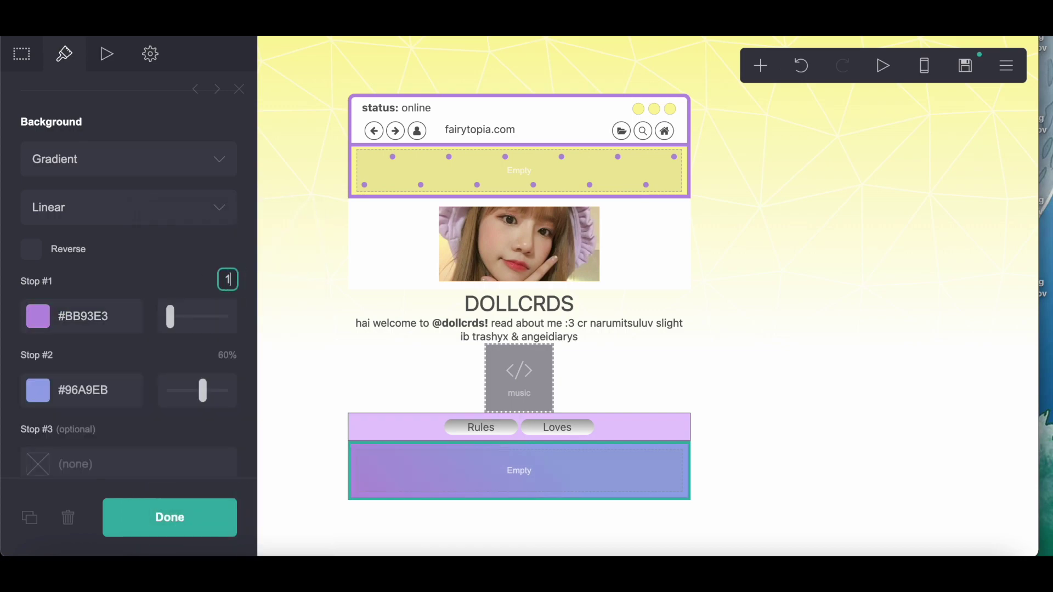
{"action": "type", "text": "10"}
{"action": "key", "text": "Return"}
- Set the gradient's second stop to #FFFFFF at 50%
{"action": "scroll", "coordinate": [128, 274], "scroll_direction": "down", "scroll_amount": 2}
{"action": "left_click", "coordinate": [227, 249]}
{"action": "type", "text": "50"}
{"action": "key", "text": "Return"}
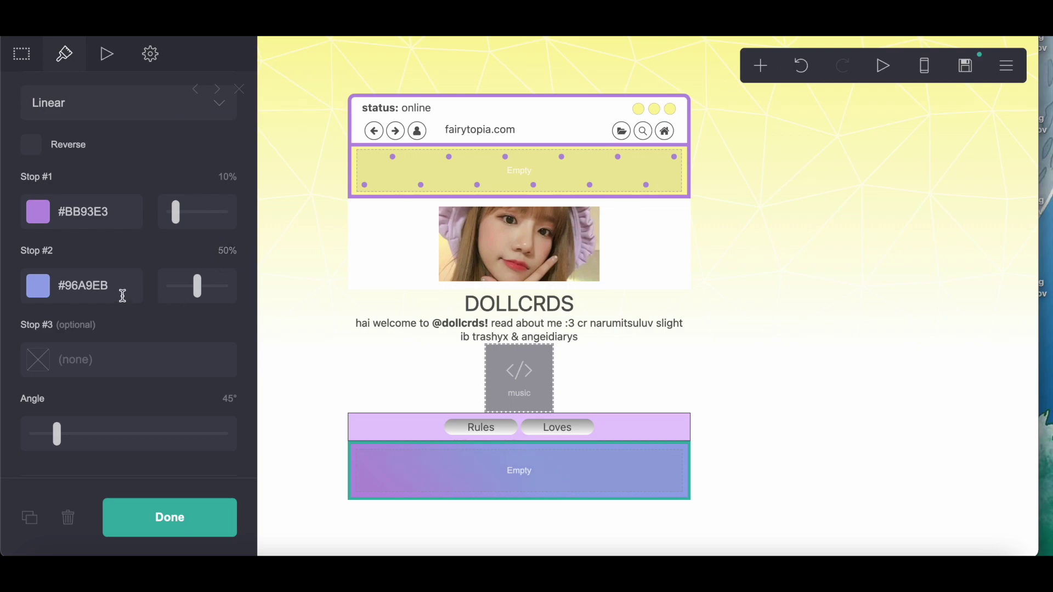
{"action": "left_click", "coordinate": [123, 296]}
{"action": "left_click", "coordinate": [57, 311]}
{"action": "left_click", "coordinate": [110, 286]}
- Set the gradient's optional third stop to #BB93E3 at 90%
{"action": "left_click", "coordinate": [114, 355]}
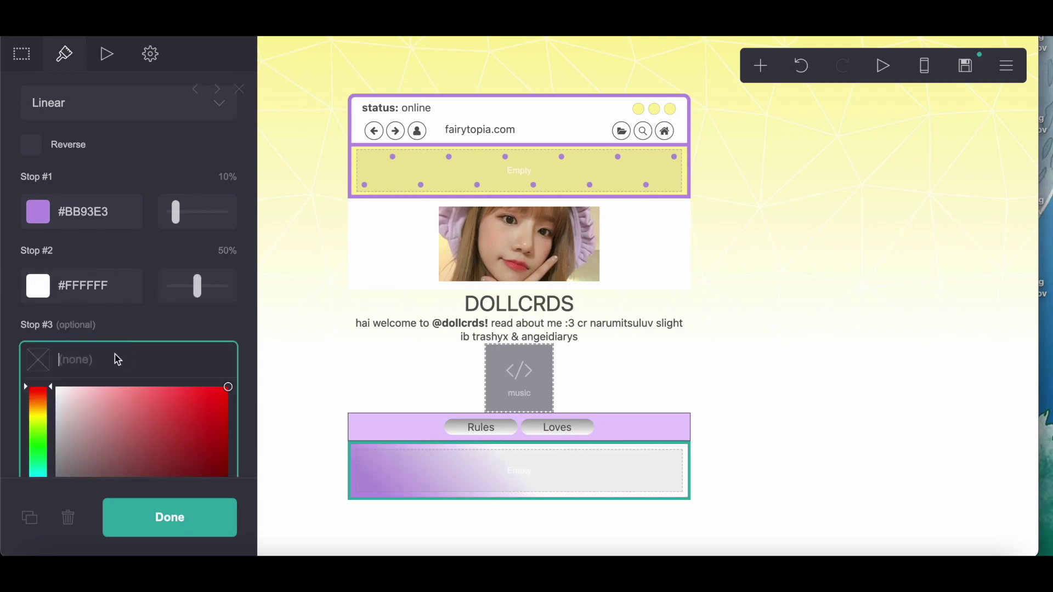
{"action": "right_click", "coordinate": [114, 354]}
{"action": "left_click", "coordinate": [150, 432]}
{"action": "key", "text": "Return"}
{"action": "left_click", "coordinate": [225, 326]}
{"action": "type", "text": "90"}
{"action": "key", "text": "Return"}
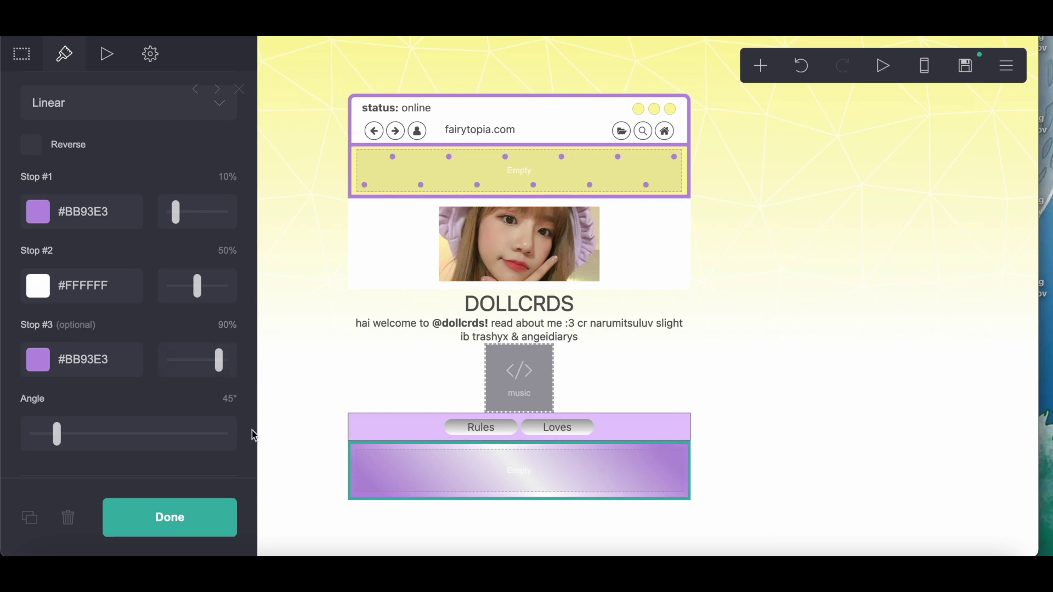
- Set the container's gradient angle to 180°
{"action": "left_click", "coordinate": [235, 406]}
{"action": "type", "text": "180"}
{"action": "key", "text": "Return"}
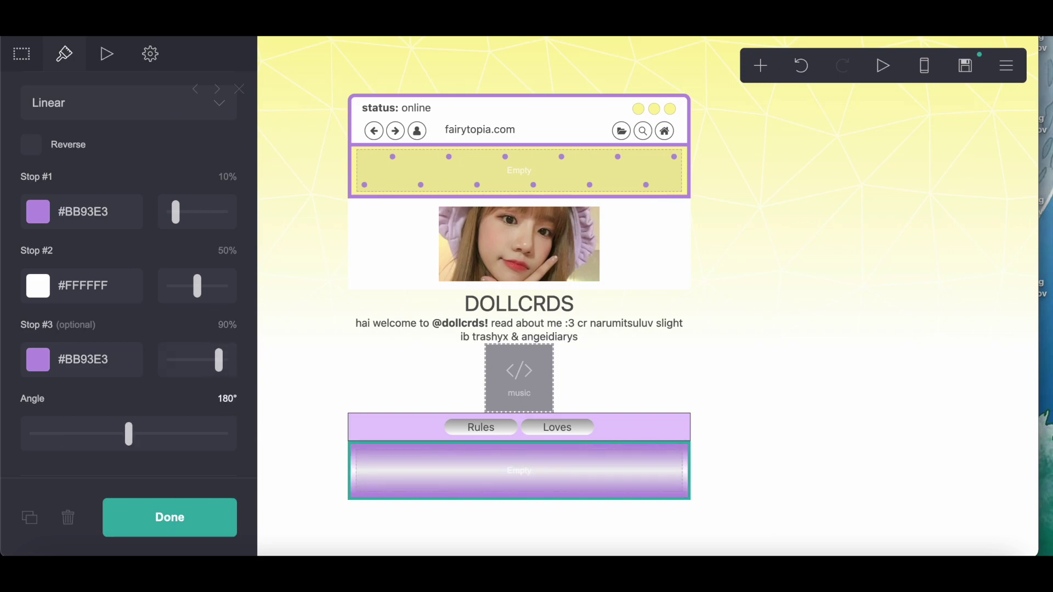
- Add an Icons element inside the gradient container and set its icon size to 1.5
{"action": "left_click", "coordinate": [762, 70]}
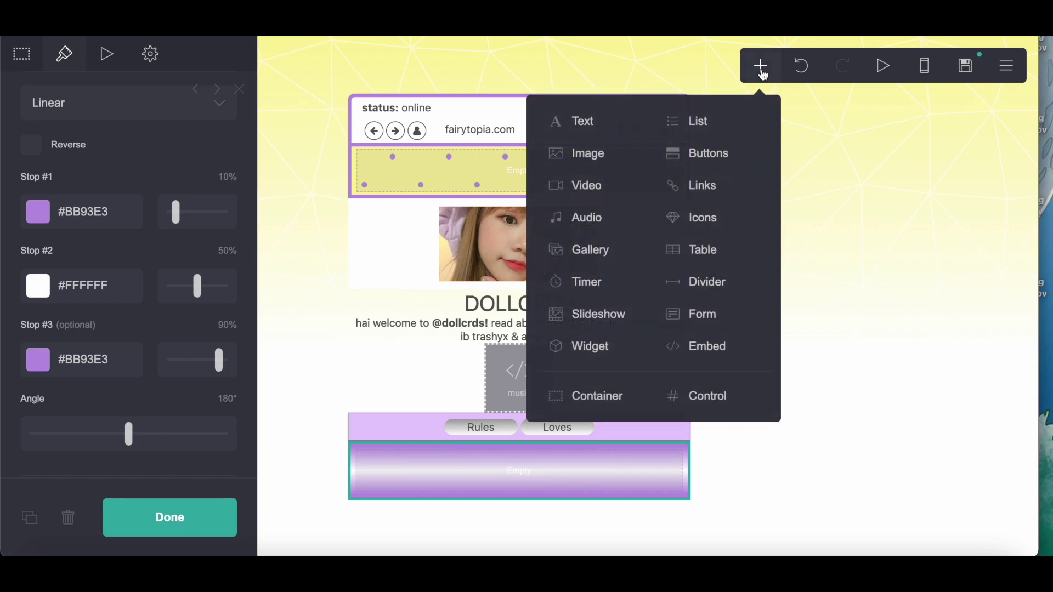
{"action": "left_click", "coordinate": [701, 215]}
{"action": "left_click", "coordinate": [66, 58]}
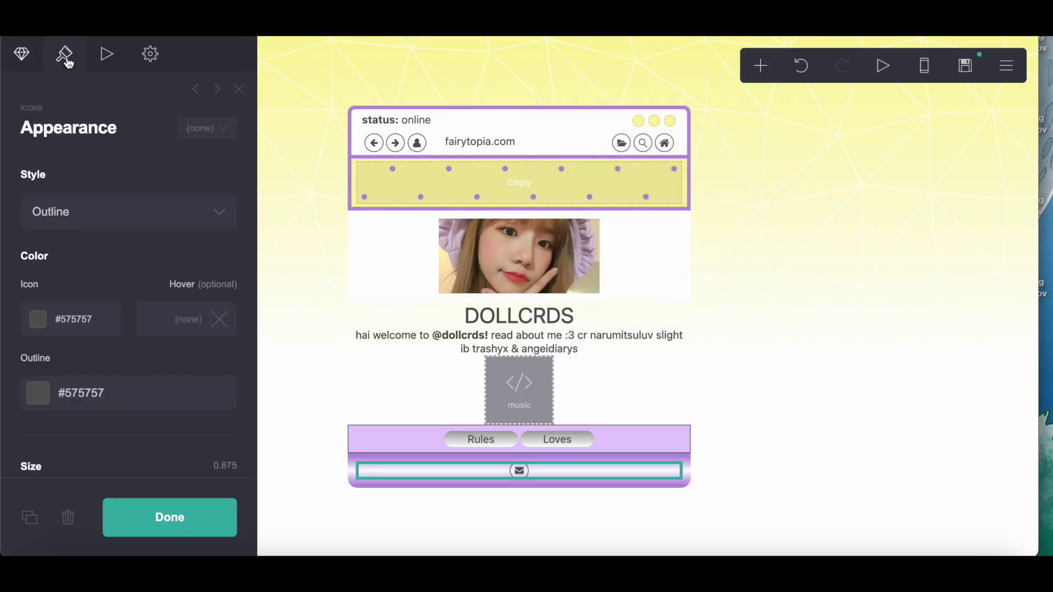
{"action": "left_click", "coordinate": [225, 465]}
{"action": "type", "text": "1.5"}
{"action": "key", "text": "Return"}
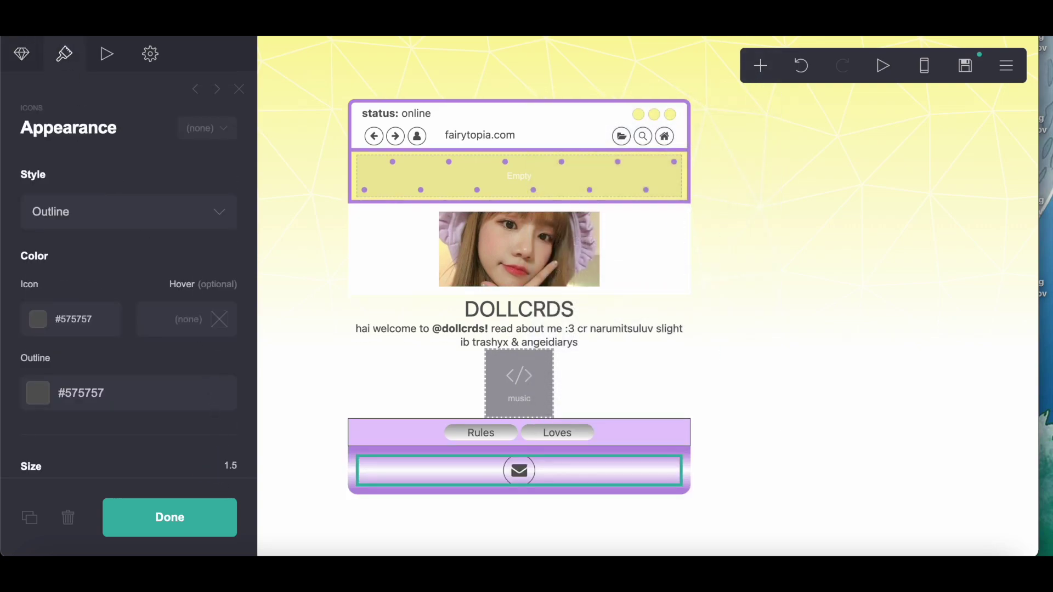
- Change the icon style from Outline to Default
{"action": "scroll", "coordinate": [103, 292], "scroll_direction": "down", "scroll_amount": 3}
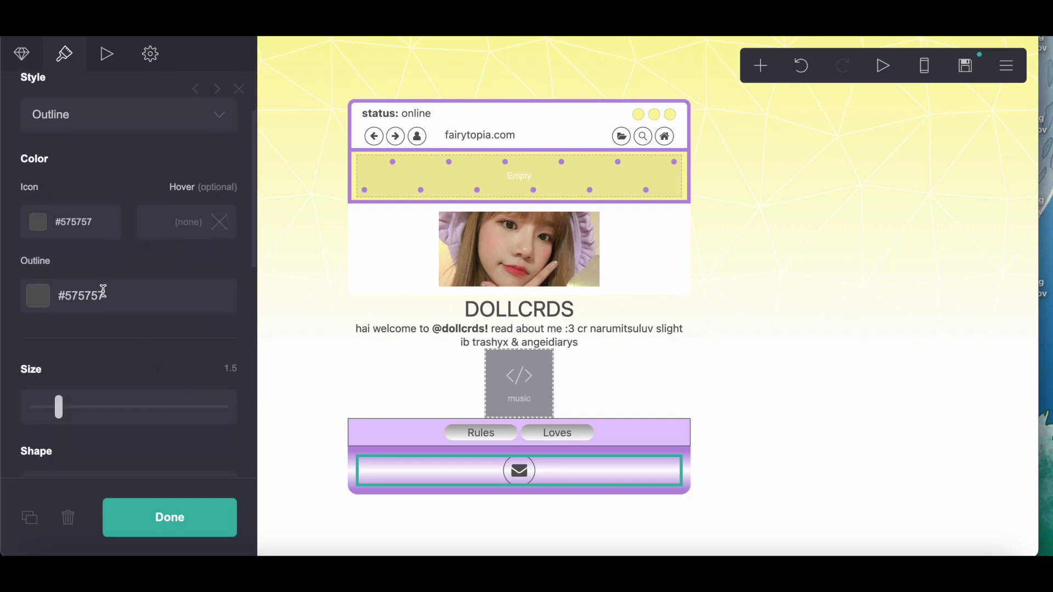
{"action": "left_click", "coordinate": [93, 131]}
{"action": "left_click", "coordinate": [83, 77]}
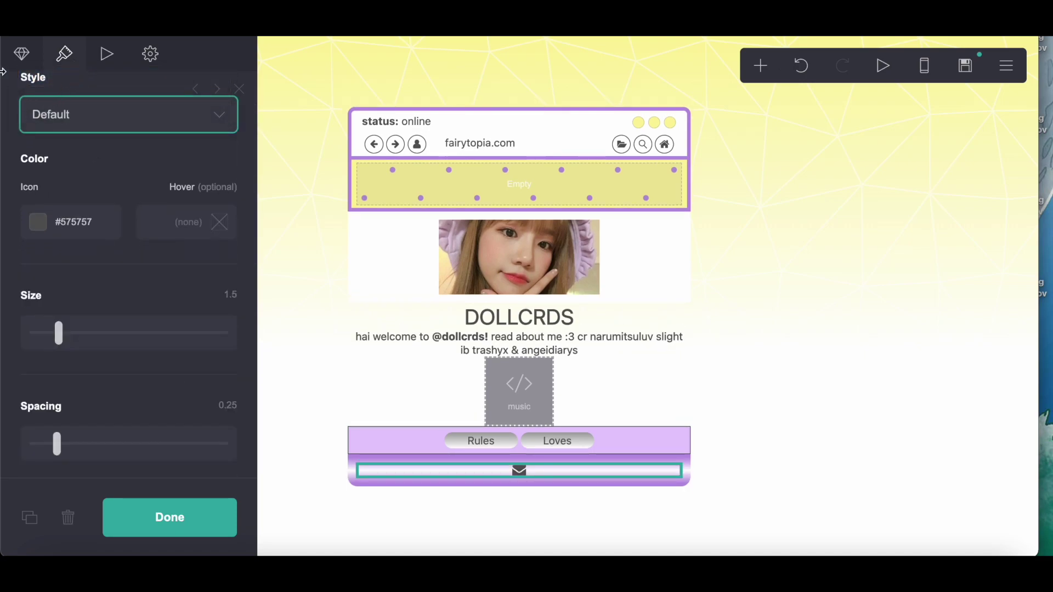
- Change the Email icon's type to Apple and finish editing the Icons element
{"action": "left_click", "coordinate": [22, 54]}
{"action": "left_click", "coordinate": [84, 180]}
{"action": "left_click", "coordinate": [106, 256]}
{"action": "scroll", "coordinate": [108, 260], "scroll_direction": "down", "scroll_amount": 10}
{"action": "scroll", "coordinate": [108, 260], "scroll_direction": "down", "scroll_amount": 10}
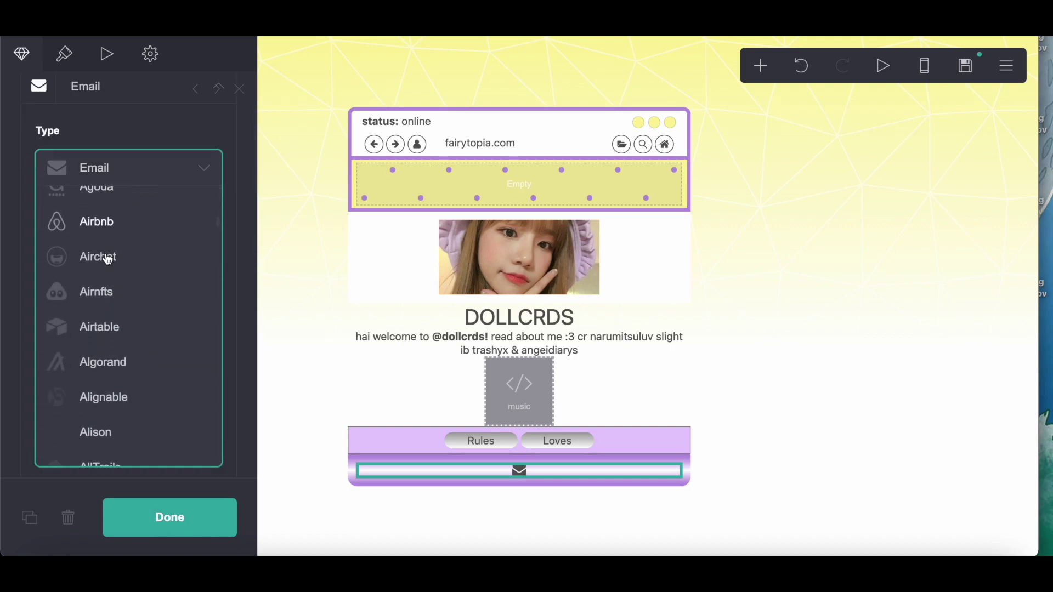
{"action": "scroll", "coordinate": [108, 259], "scroll_direction": "down", "scroll_amount": 10}
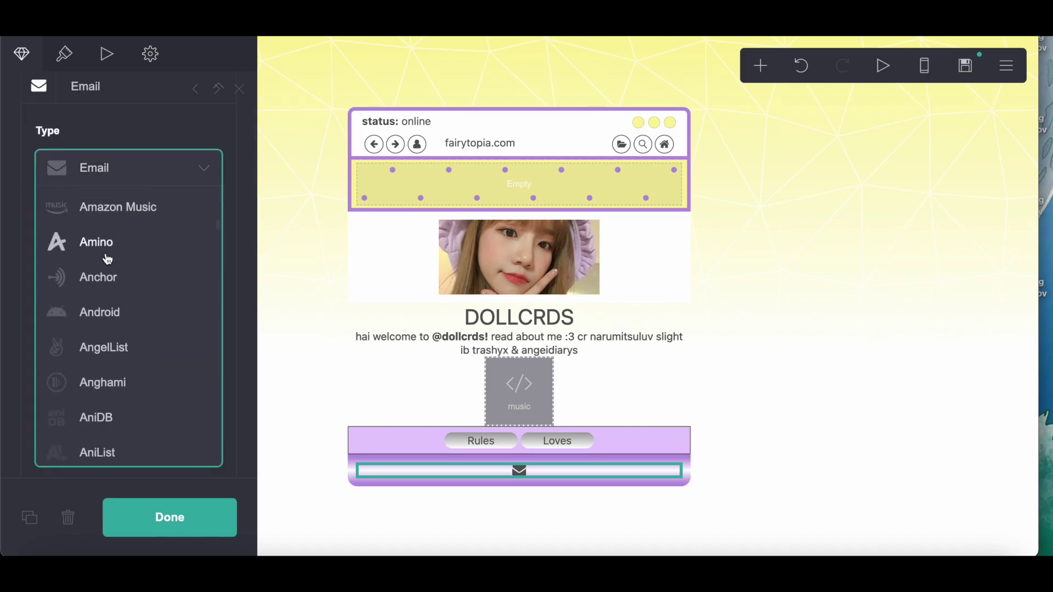
{"action": "scroll", "coordinate": [107, 260], "scroll_direction": "down", "scroll_amount": 3}
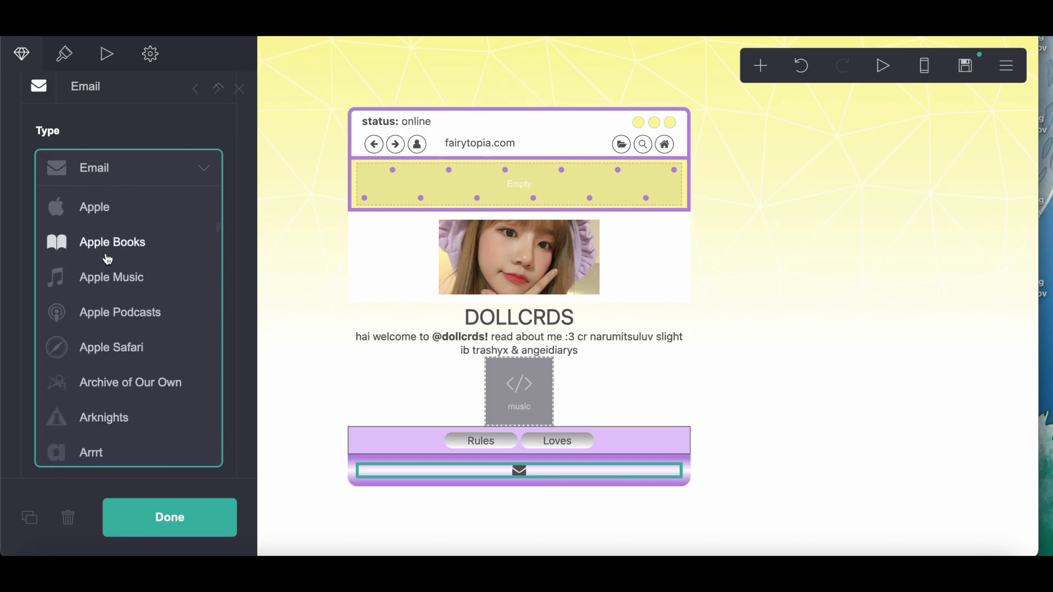
{"action": "left_click", "coordinate": [100, 217]}
{"action": "left_click", "coordinate": [196, 530]}
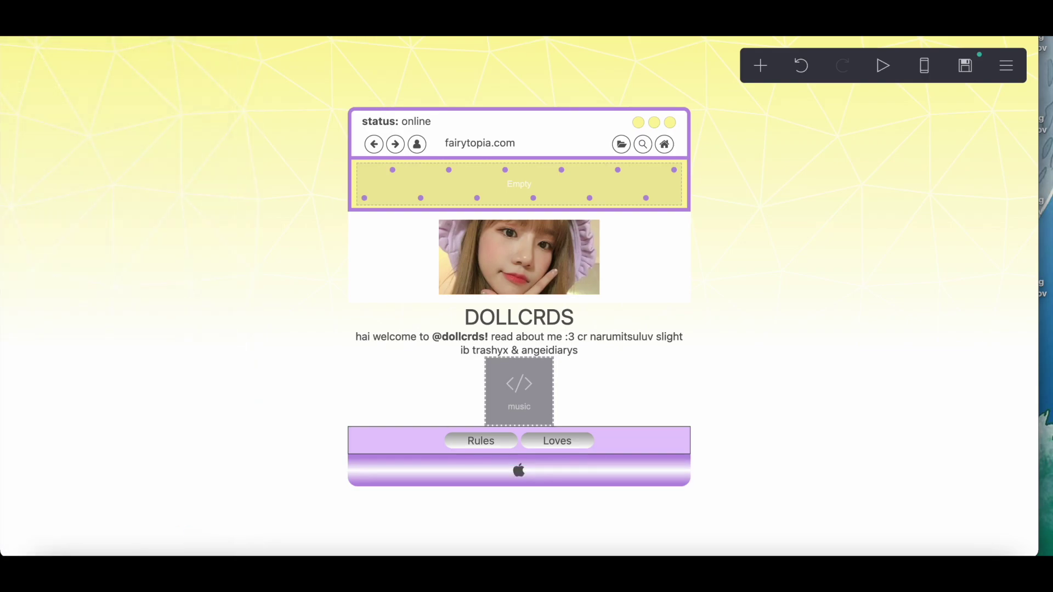
- Add a new container below the Apple icon container and set its width to 15, following the Container07 notes
{"action": "left_click", "coordinate": [518, 392]}
{"action": "key", "text": "Escape"}
{"action": "left_click", "coordinate": [761, 66]}
{"action": "left_click", "coordinate": [581, 394]}
{"action": "left_click_drag", "start_coordinate": [142, 127], "coordinate": [3, 148]}
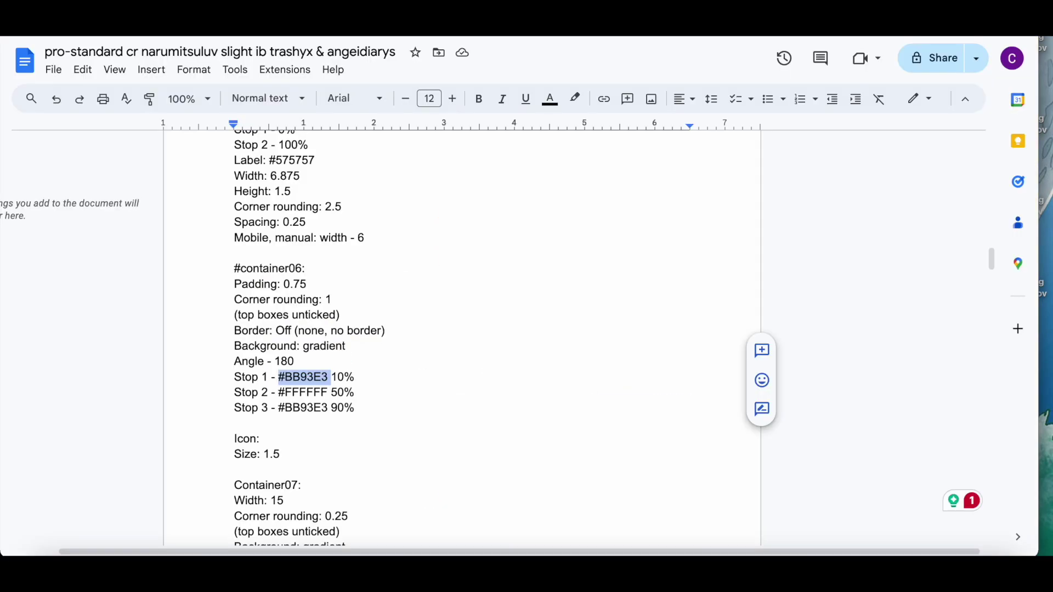
{"action": "scroll", "coordinate": [356, 313], "scroll_direction": "down", "scroll_amount": 3}
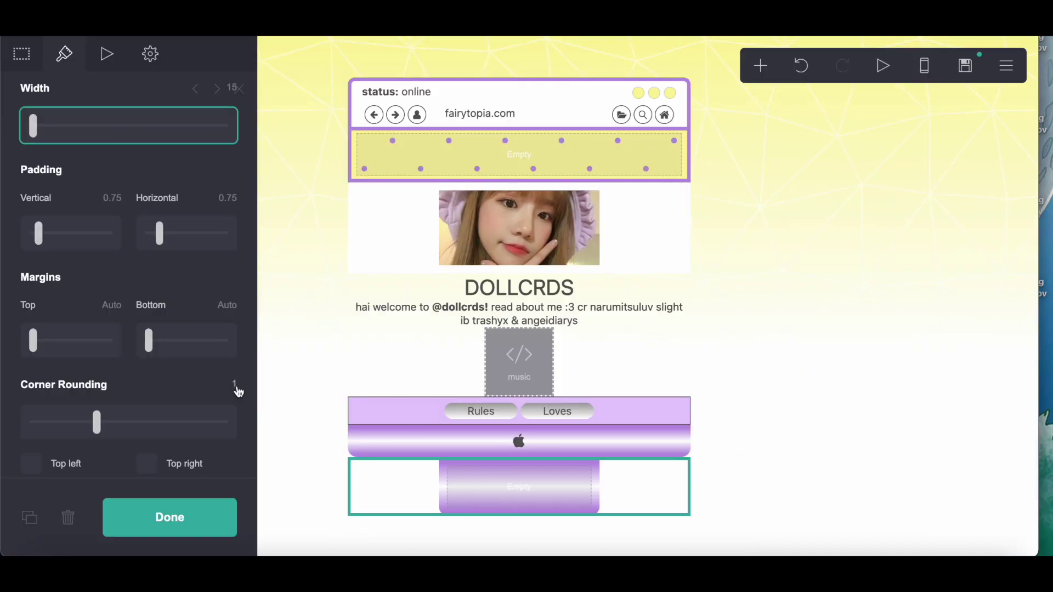
- Set the new container's corner rounding to 0.25
{"action": "left_click", "coordinate": [236, 384]}
{"action": "type", "text": ".25"}
{"action": "key", "text": "Return"}
- Set the new container's three gradient stops to 5%, 15% and 30%, as given in the Container07 notes
{"action": "scroll", "coordinate": [113, 437], "scroll_direction": "down", "scroll_amount": 2}
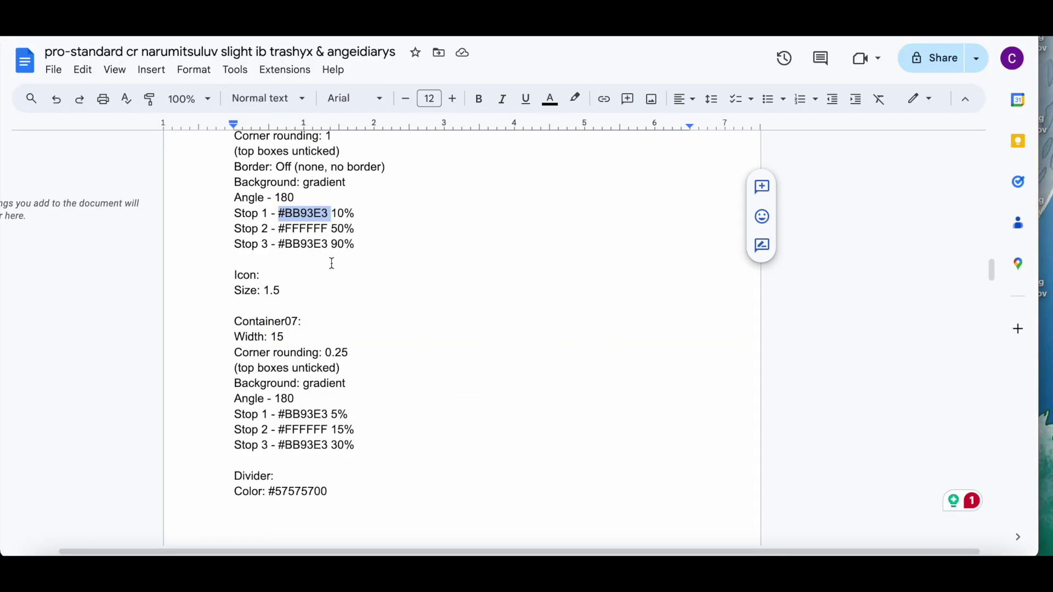
{"action": "scroll", "coordinate": [461, 329], "scroll_direction": "down", "scroll_amount": 4}
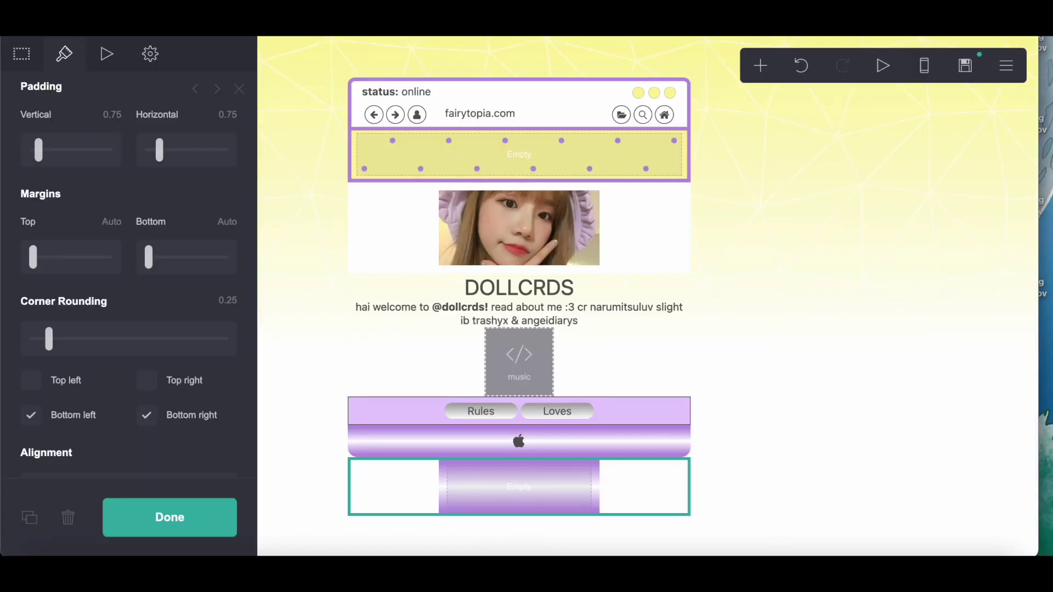
{"action": "scroll", "coordinate": [162, 300], "scroll_direction": "down", "scroll_amount": 9}
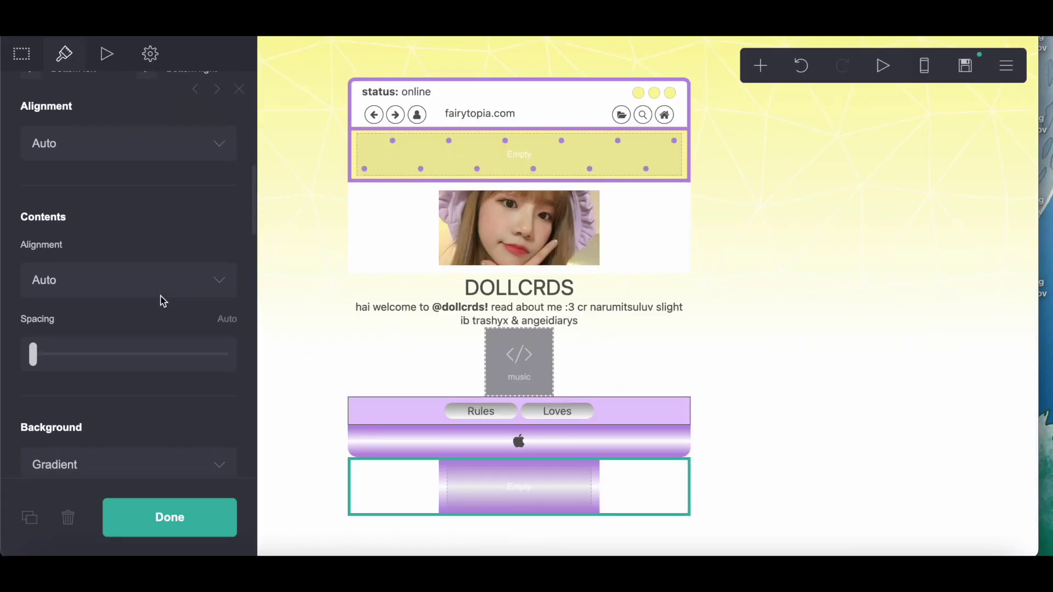
{"action": "scroll", "coordinate": [163, 301], "scroll_direction": "down", "scroll_amount": 1}
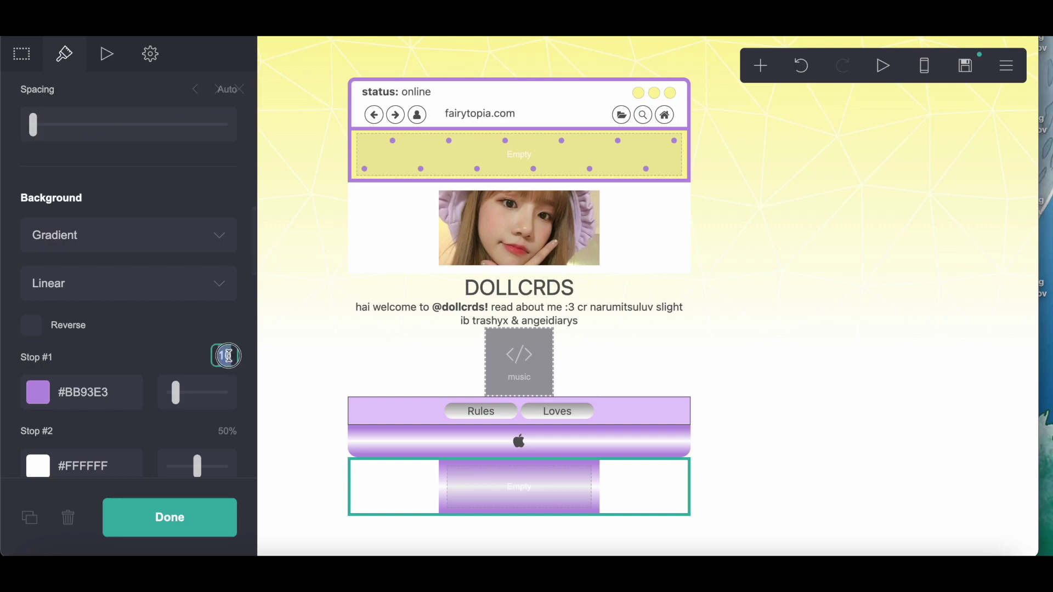
{"action": "type", "text": "5"}
{"action": "key", "text": "Return"}
{"action": "left_click", "coordinate": [228, 431]}
{"action": "type", "text": "15"}
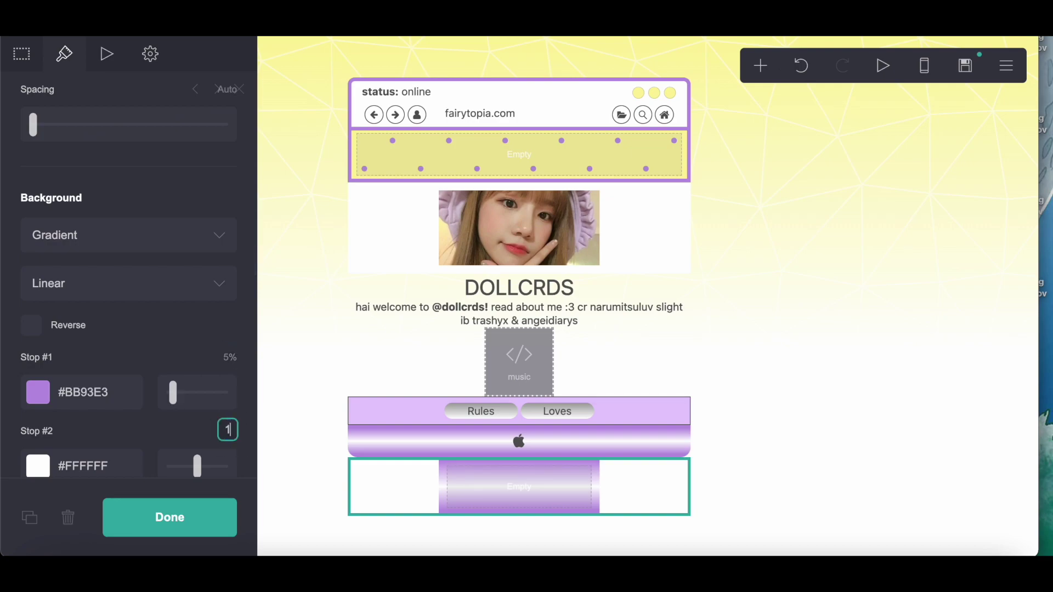
{"action": "key", "text": "Return"}
{"action": "scroll", "coordinate": [198, 441], "scroll_direction": "down", "scroll_amount": 3}
{"action": "left_click", "coordinate": [227, 356]}
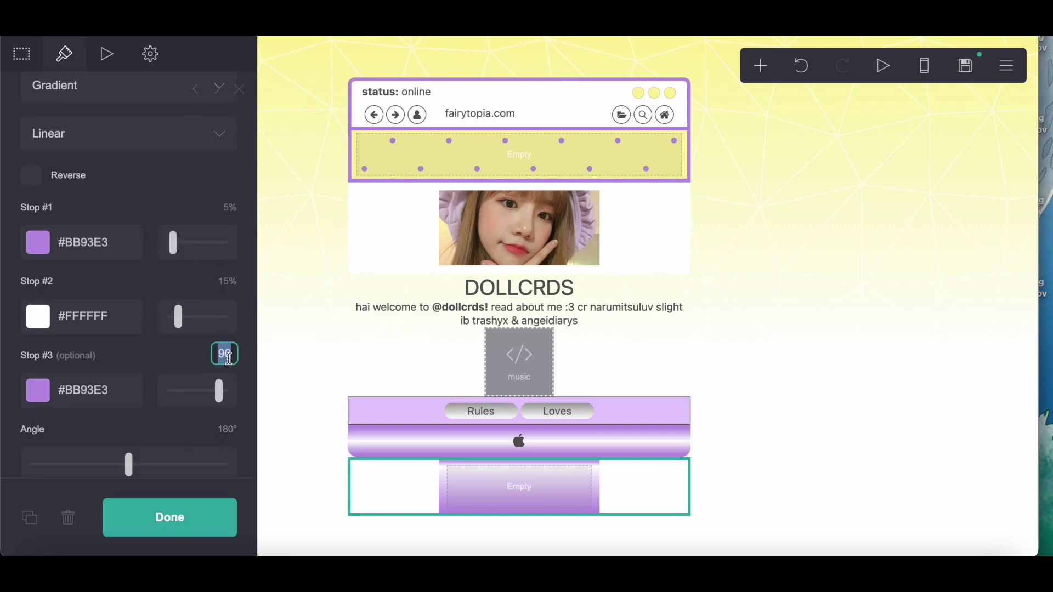
{"action": "key", "text": "Return"}
- Add a divider inside the new container with color #57575700 and thickness 20
{"action": "left_click", "coordinate": [761, 66]}
{"action": "left_click", "coordinate": [703, 289]}
{"action": "scroll", "coordinate": [136, 310], "scroll_direction": "down", "scroll_amount": 2}
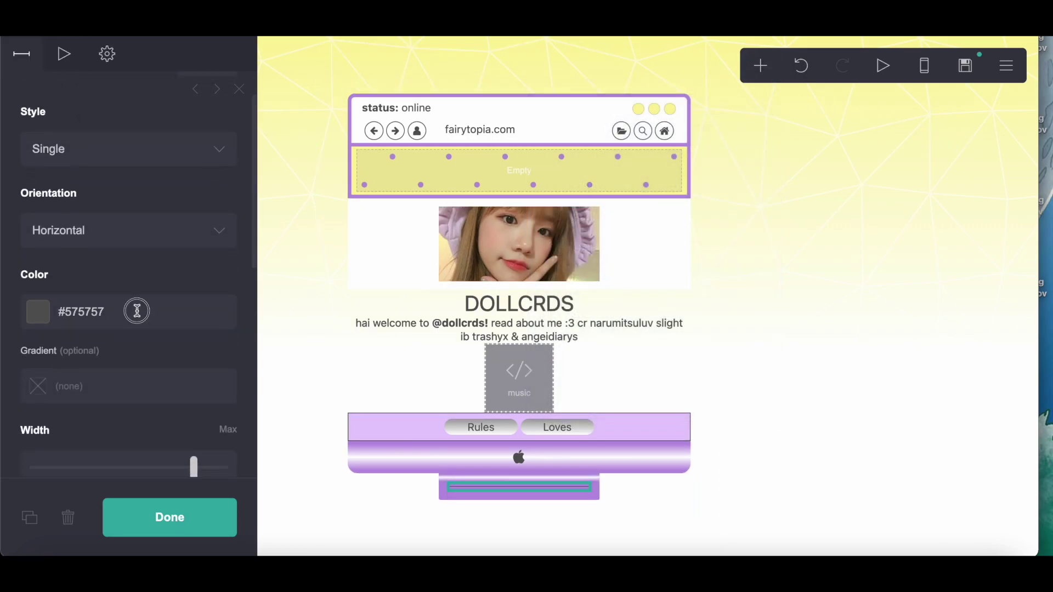
{"action": "left_click", "coordinate": [137, 310]}
{"action": "type", "text": "00"}
{"action": "key", "text": "Return"}
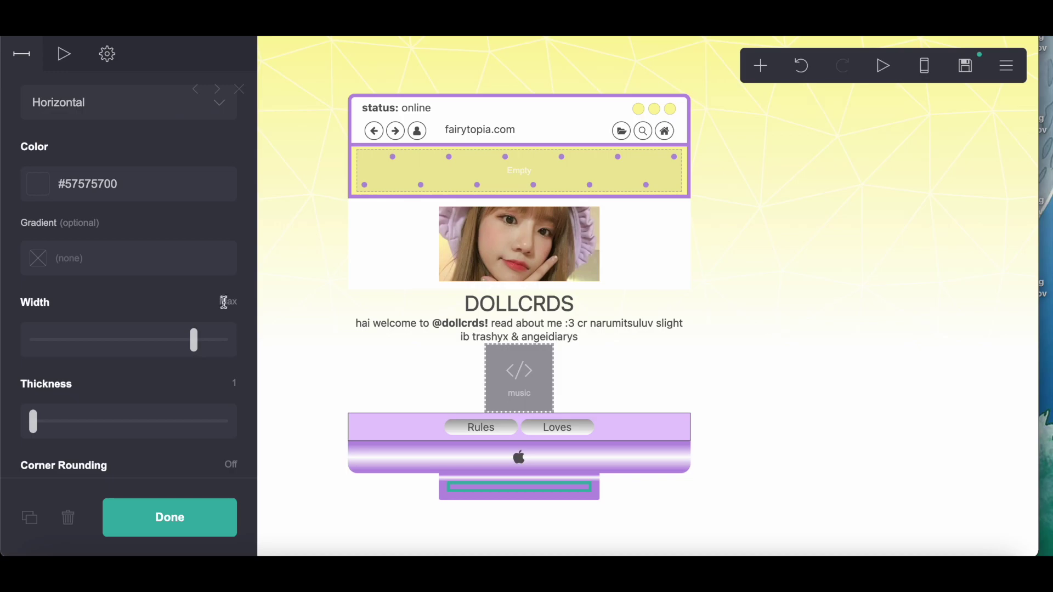
{"action": "key", "text": "Return"}
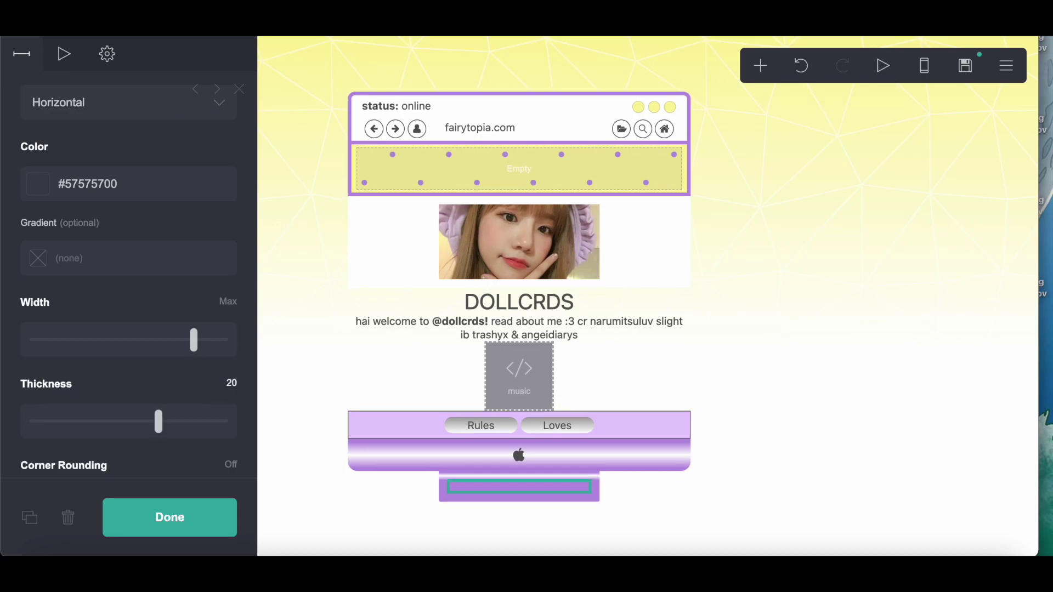
- Add an Image element and move it out of the divider's container to directly below it
{"action": "left_click", "coordinate": [760, 65]}
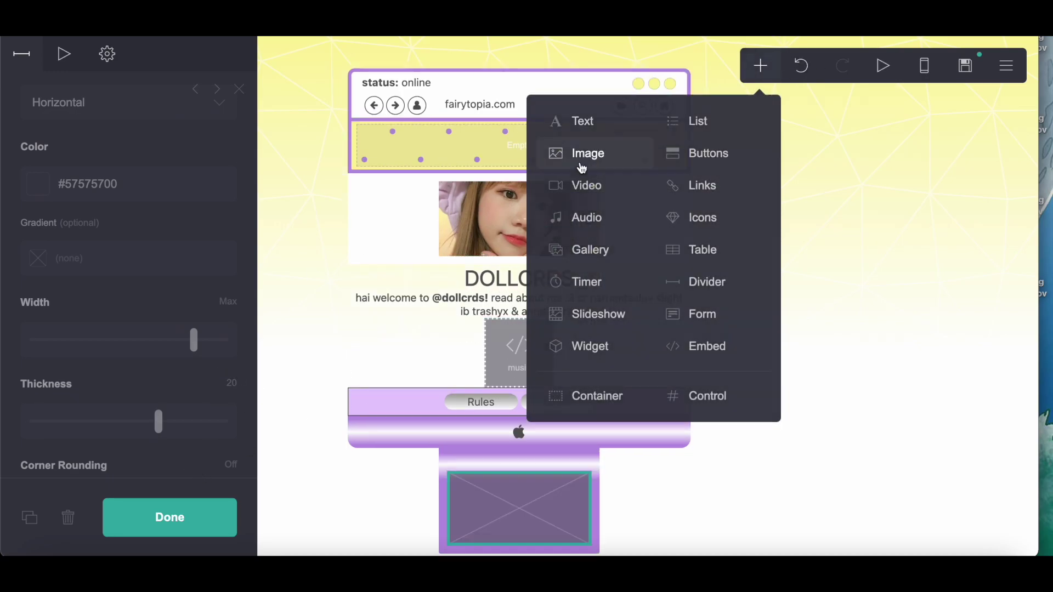
{"action": "left_click", "coordinate": [581, 166]}
{"action": "left_click_drag", "start_coordinate": [507, 437], "coordinate": [541, 524]}
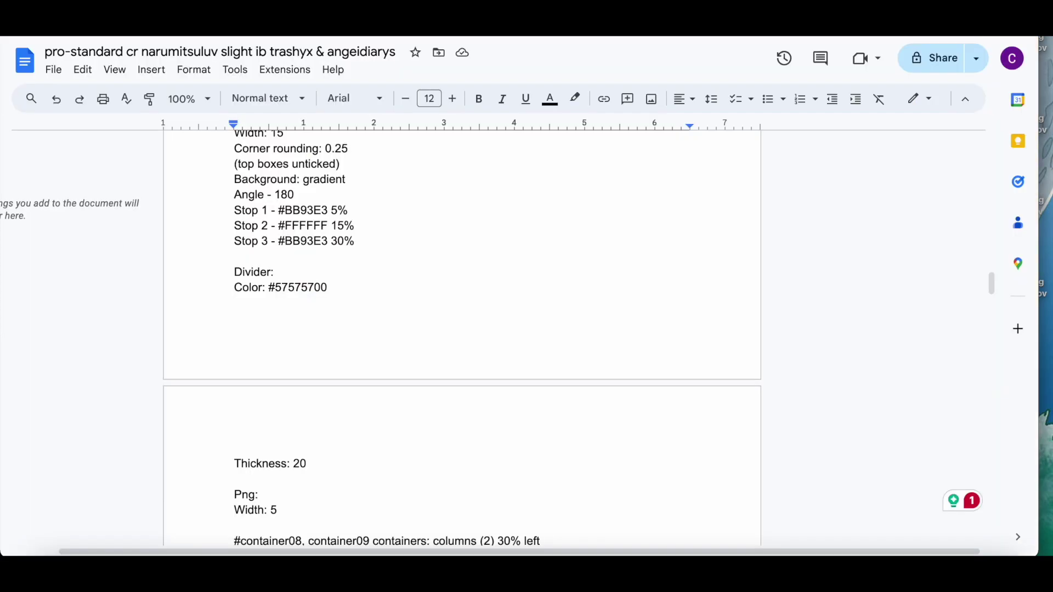
- Check the Png notes, then set the image's width to 5 and its height to Auto
{"action": "scroll", "coordinate": [390, 322], "scroll_direction": "down", "scroll_amount": 5}
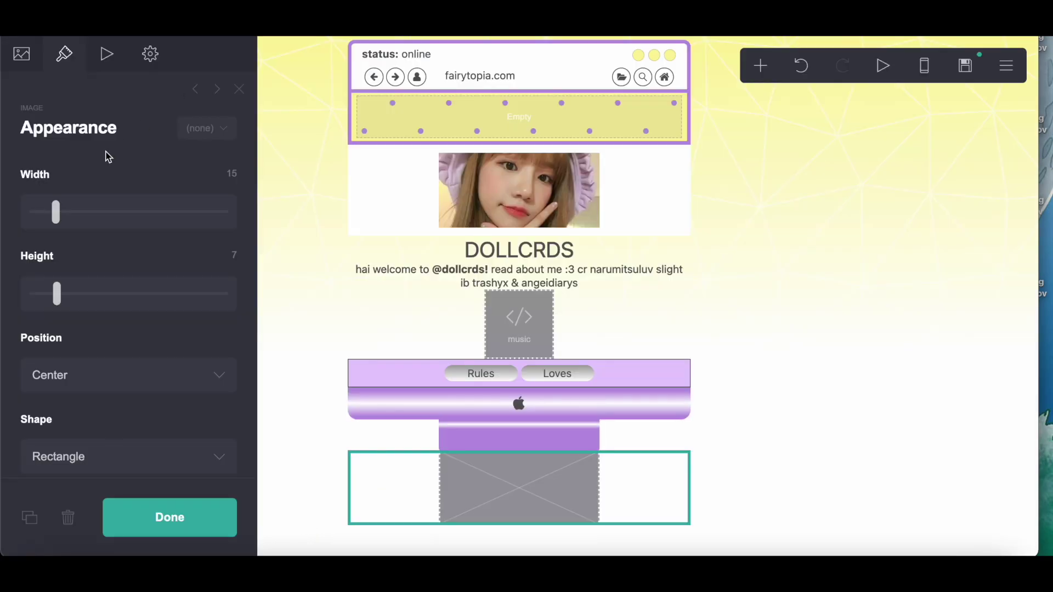
{"action": "left_click", "coordinate": [242, 168]}
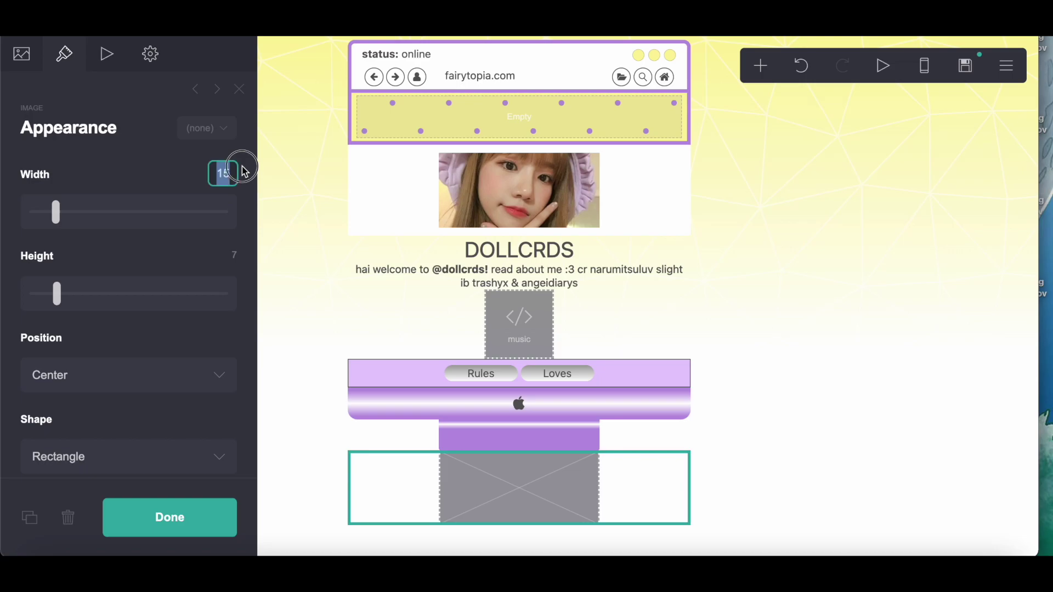
{"action": "type", "text": "5"}
{"action": "key", "text": "Return"}
{"action": "left_click_drag", "start_coordinate": [51, 291], "coordinate": [5, 260]}
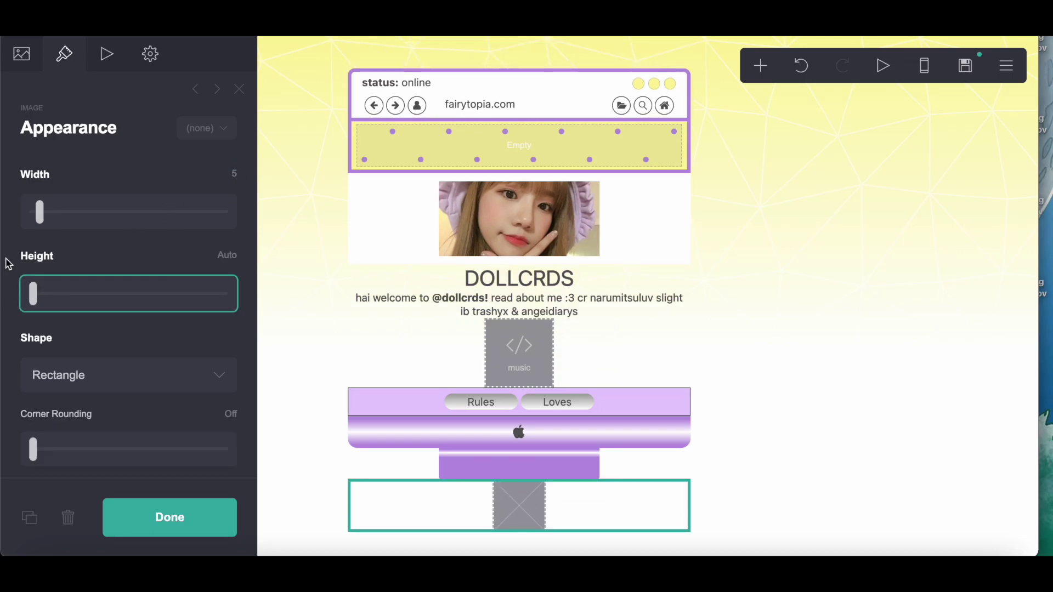
- Upload download (5).png from the Downloads folder into the image element, crop it closely around both star clips, and accept the crop
{"action": "left_click", "coordinate": [22, 54]}
{"action": "left_click", "coordinate": [121, 252]}
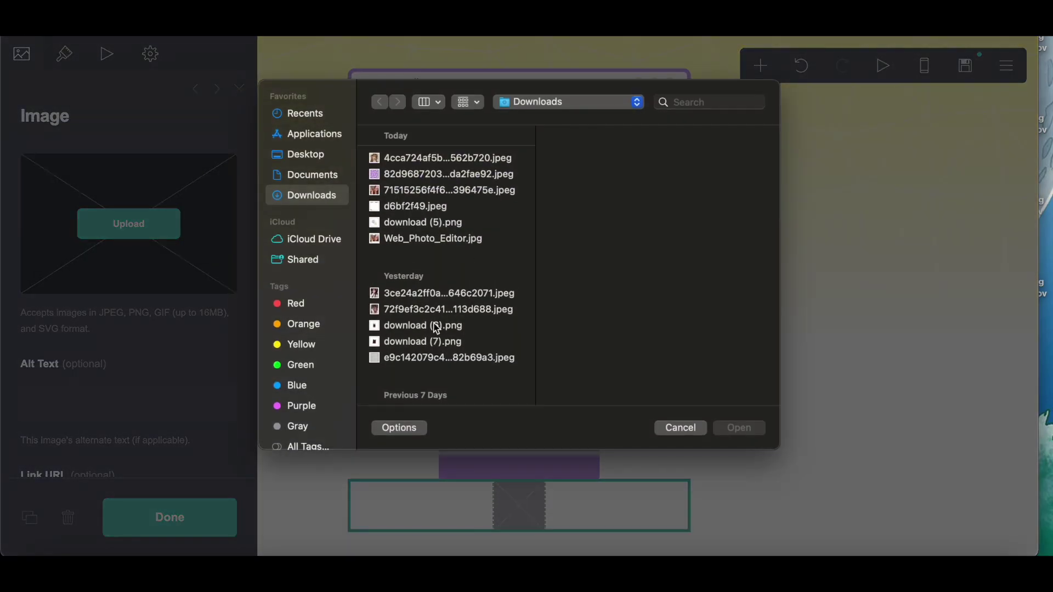
{"action": "left_click", "coordinate": [433, 222]}
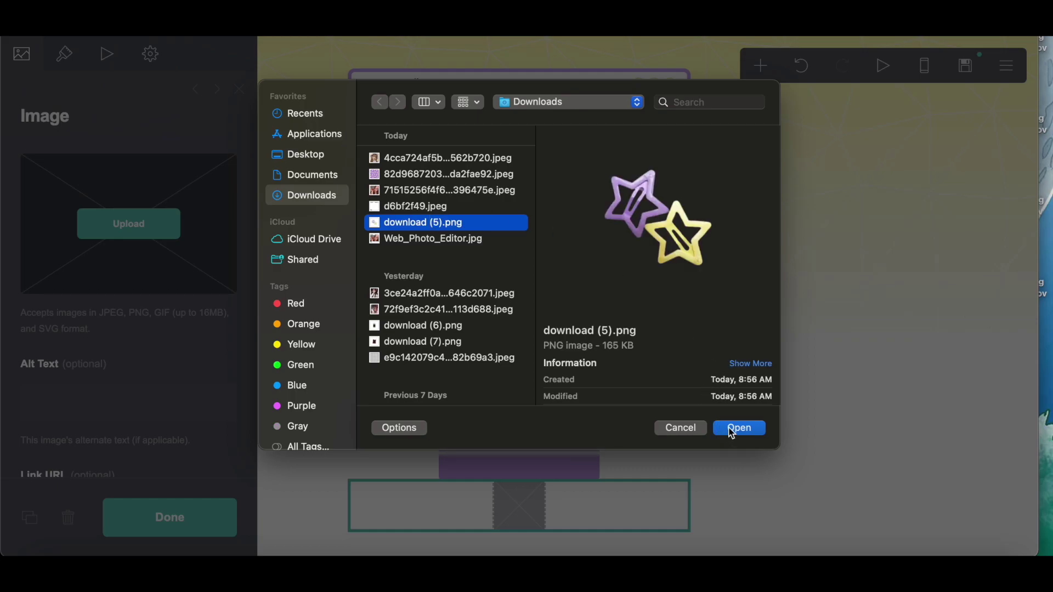
{"action": "left_click", "coordinate": [732, 435]}
{"action": "left_click_drag", "start_coordinate": [393, 336], "coordinate": [385, 335]}
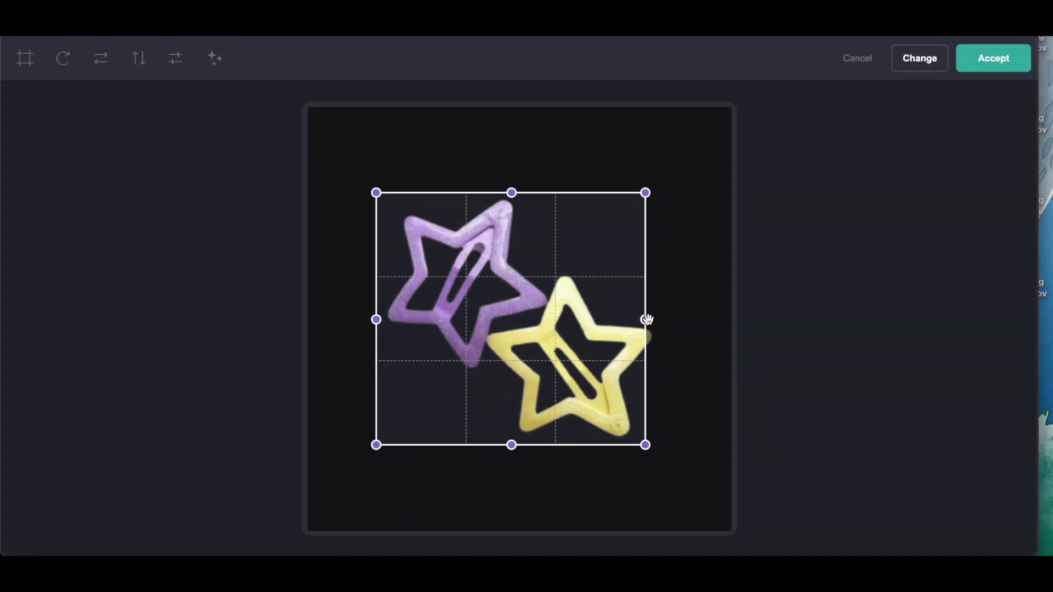
{"action": "left_click_drag", "start_coordinate": [647, 319], "coordinate": [665, 318]}
{"action": "left_click", "coordinate": [982, 58]}
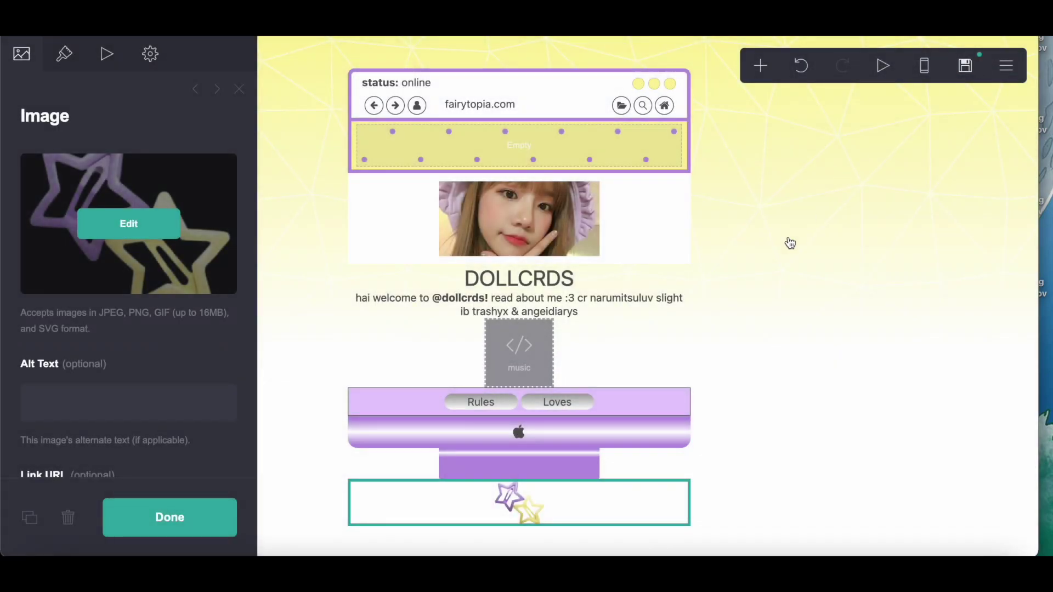
- Add a Control element set to Header Marker below the star image, and check the marker order on the finished reference site
{"action": "left_click", "coordinate": [760, 66]}
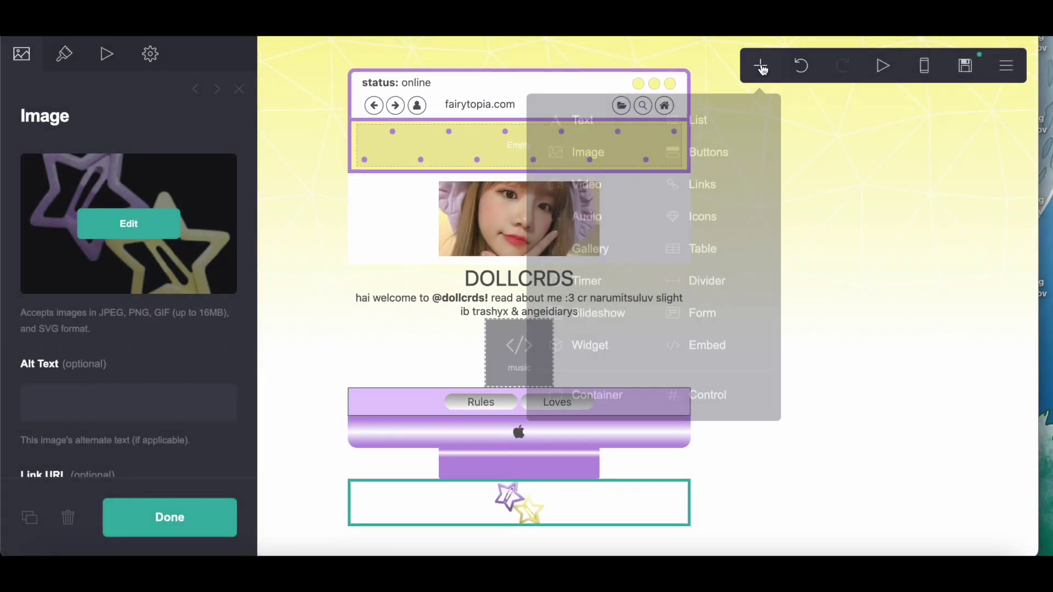
{"action": "left_click", "coordinate": [720, 396]}
{"action": "left_click", "coordinate": [141, 203]}
{"action": "left_click", "coordinate": [131, 217]}
{"action": "left_click", "coordinate": [519, 359]}
{"action": "scroll", "coordinate": [471, 256], "scroll_direction": "down", "scroll_amount": 10}
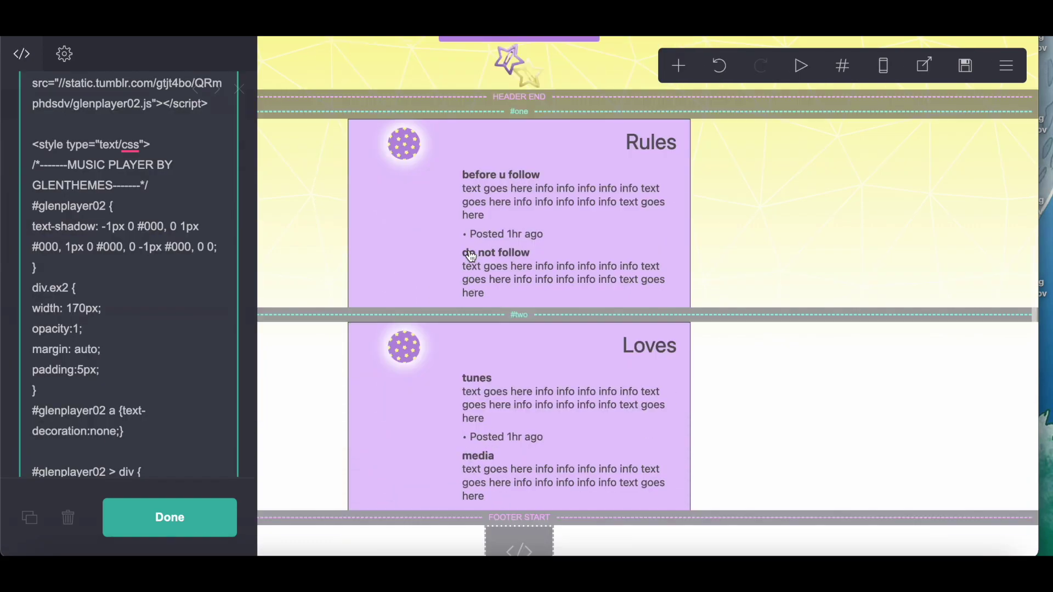
{"action": "scroll", "coordinate": [471, 256], "scroll_direction": "up", "scroll_amount": 4}
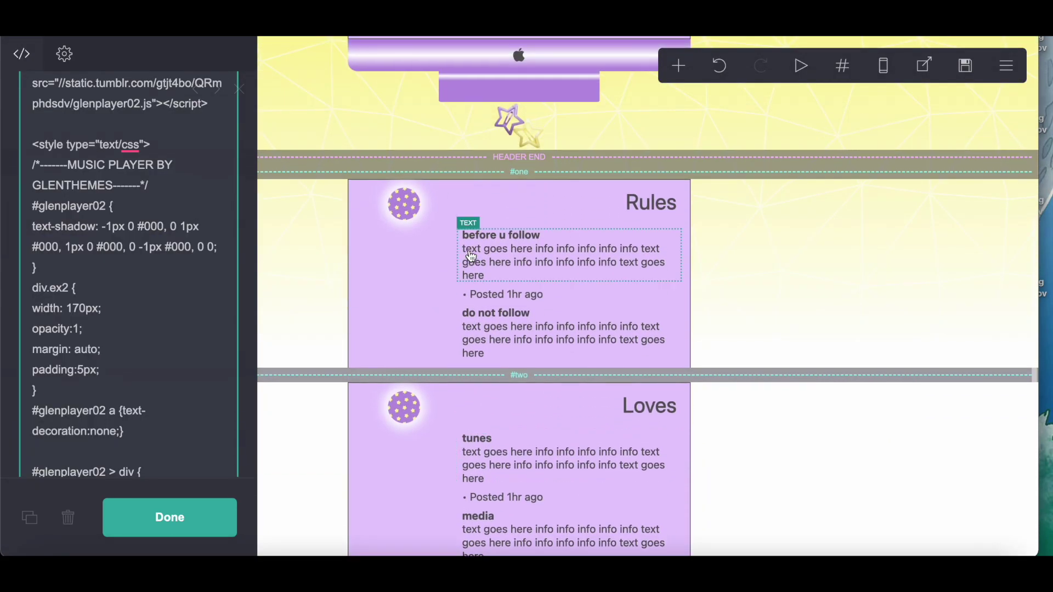
{"action": "scroll", "coordinate": [471, 256], "scroll_direction": "down", "scroll_amount": 3}
{"action": "left_click", "coordinate": [517, 69]}
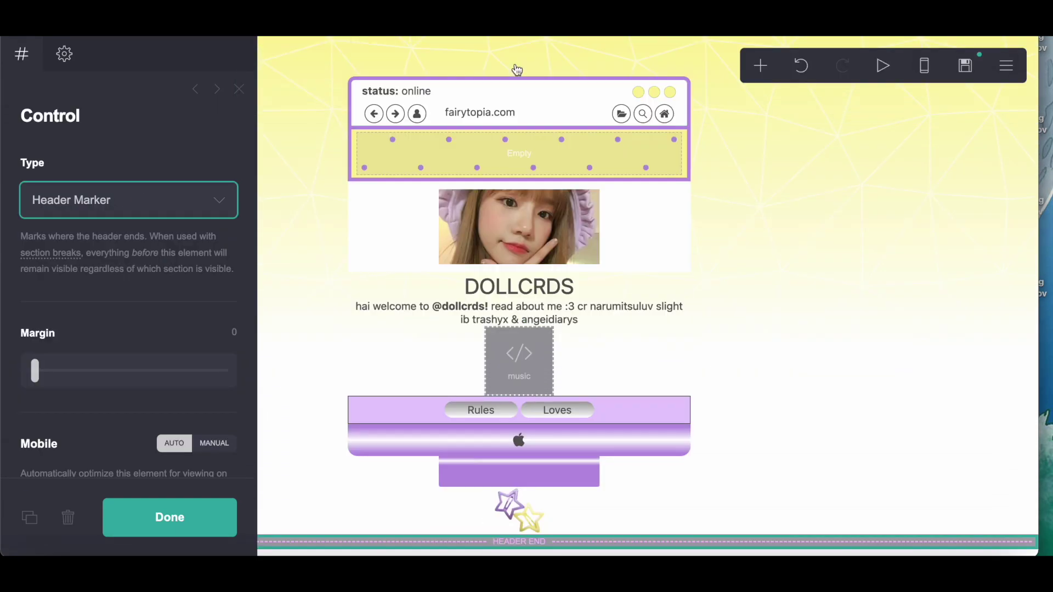
- Duplicate the header marker, change the copy to a Section Break, and name the section one
{"action": "left_click", "coordinate": [29, 517]}
{"action": "left_click", "coordinate": [99, 200]}
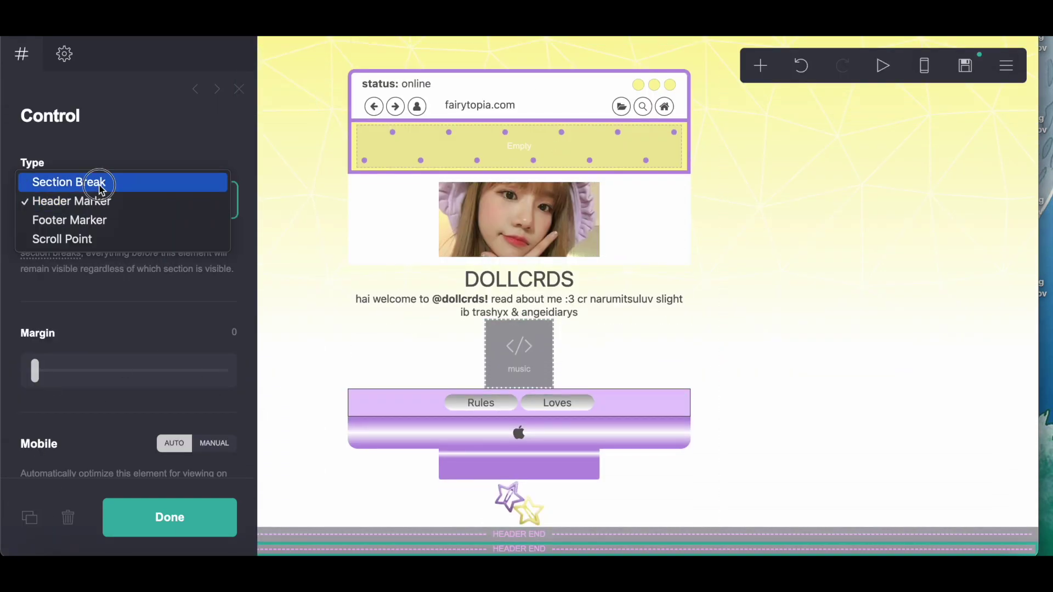
{"action": "left_click", "coordinate": [99, 181]}
{"action": "scroll", "coordinate": [90, 305], "scroll_direction": "up", "scroll_amount": 2}
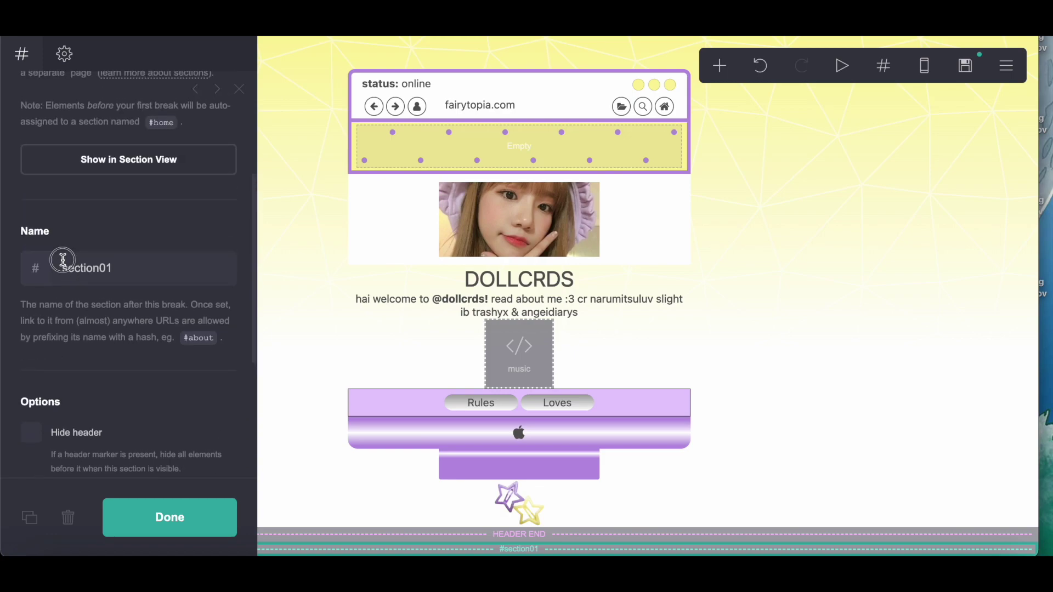
{"action": "left_click", "coordinate": [70, 263]}
{"action": "double_click", "coordinate": [47, 261]}
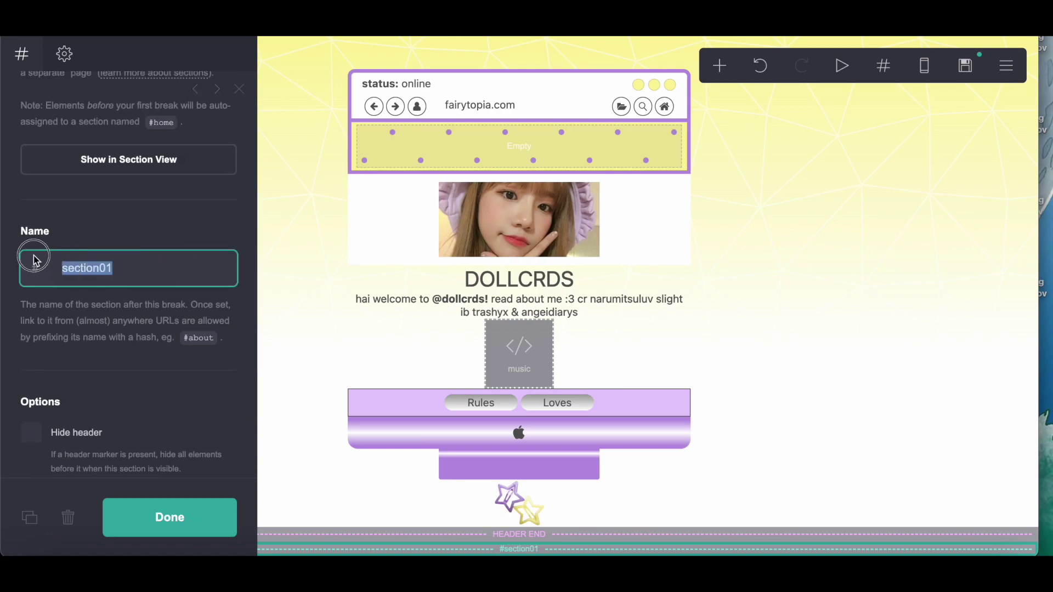
{"action": "type", "text": "one"}
- Duplicate section break one and name the copy two
{"action": "left_click", "coordinate": [29, 517]}
{"action": "double_click", "coordinate": [67, 261]}
{"action": "type", "text": "two"}
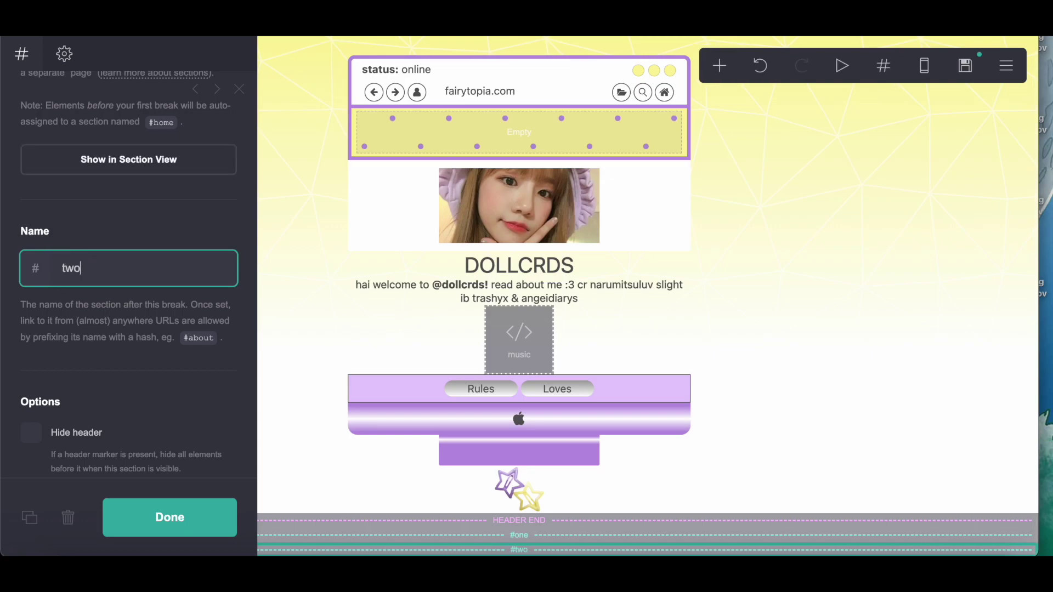
- Duplicate section break two and change the copy's type to Footer Marker
{"action": "left_click", "coordinate": [29, 517]}
{"action": "scroll", "coordinate": [129, 165], "scroll_direction": "up", "scroll_amount": 5}
{"action": "left_click", "coordinate": [114, 204]}
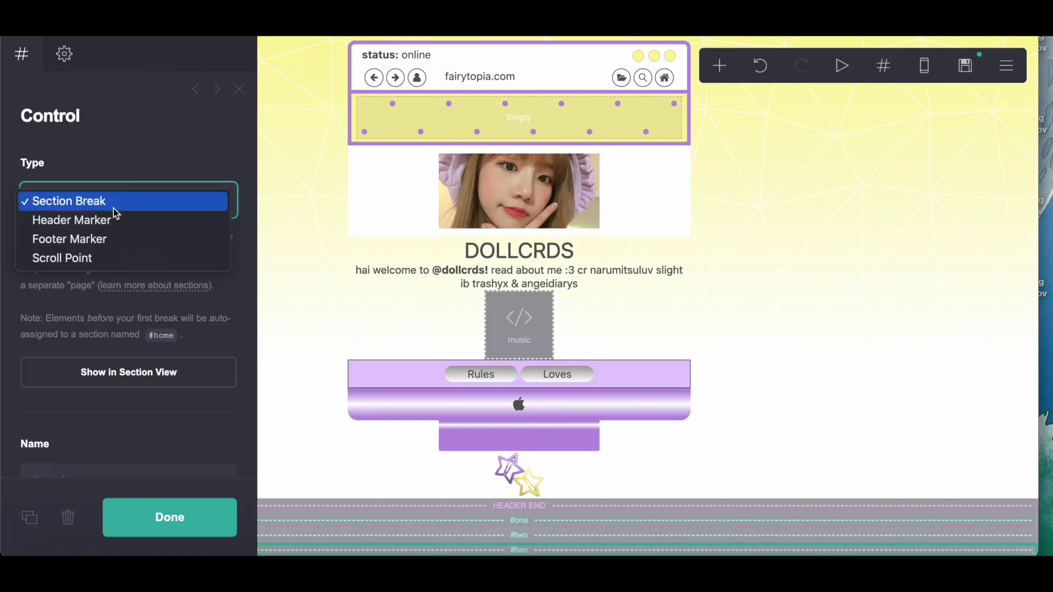
{"action": "left_click", "coordinate": [108, 239]}
- Add two Embed elements below the footer marker, labelled bg and codes
{"action": "left_click", "coordinate": [719, 66]}
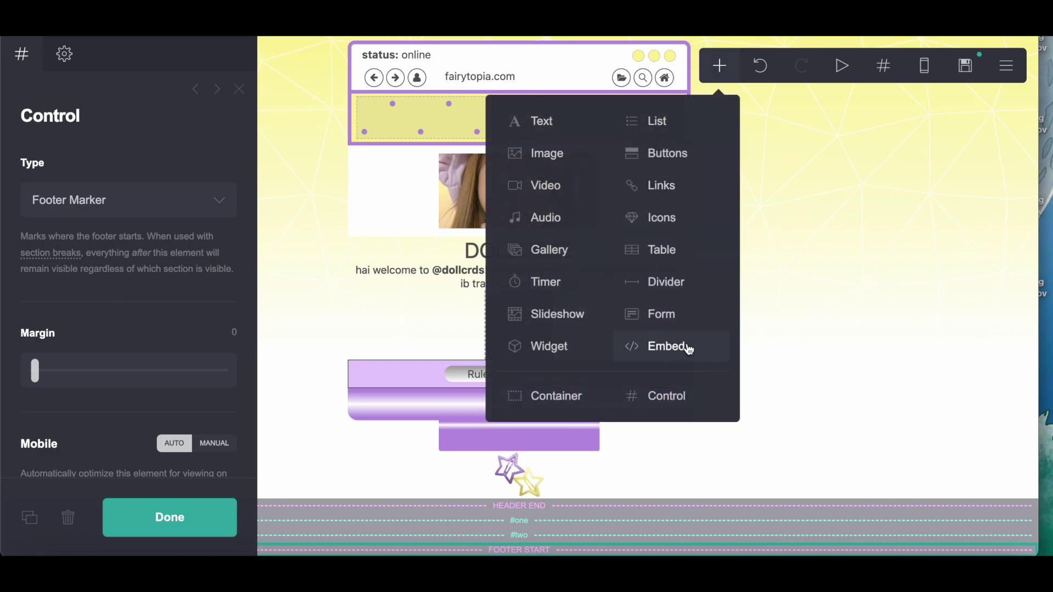
{"action": "left_click", "coordinate": [688, 348]}
{"action": "left_click", "coordinate": [133, 329]}
{"action": "type", "text": "bg"}
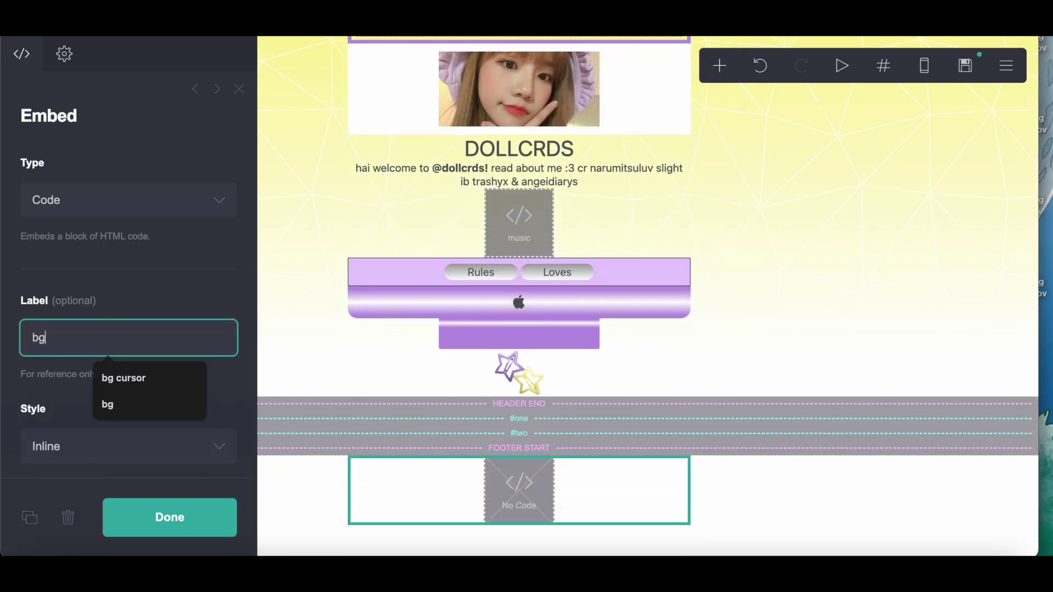
{"action": "left_click", "coordinate": [713, 74]}
{"action": "left_click", "coordinate": [681, 347]}
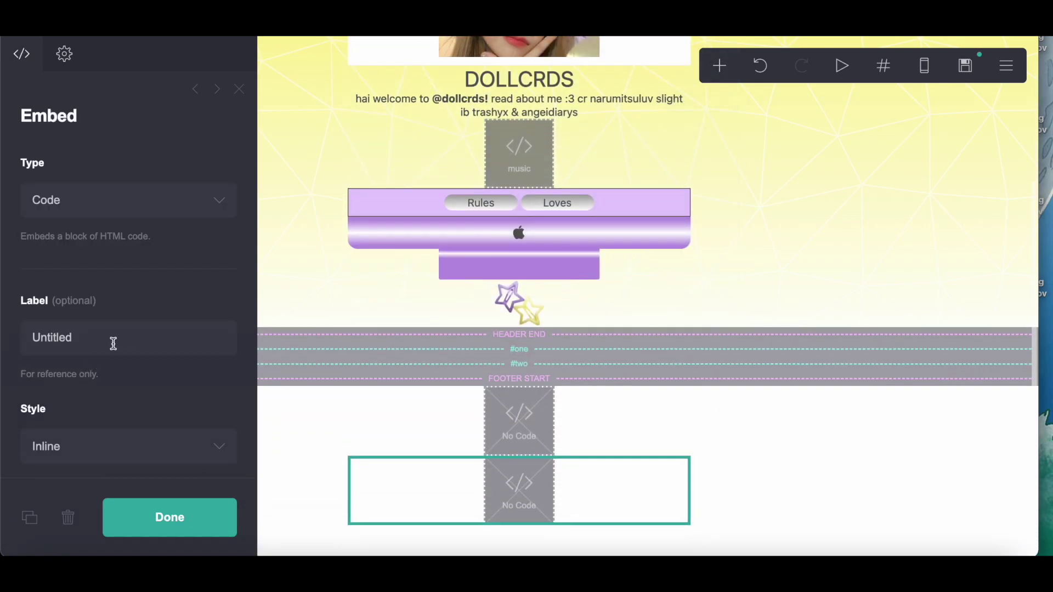
{"action": "left_click", "coordinate": [110, 343]}
{"action": "type", "text": "codes"}
- Copy the complete snowflake code from its Pastebin page and paste it into the bg embed's code
{"action": "left_click", "coordinate": [536, 437]}
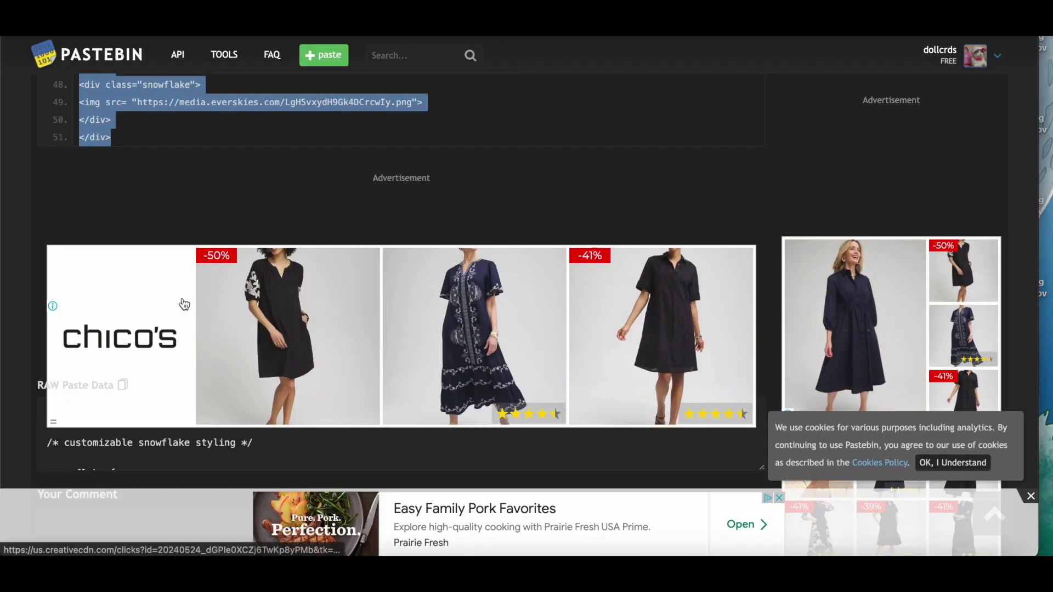
{"action": "scroll", "coordinate": [181, 299], "scroll_direction": "down", "scroll_amount": 10}
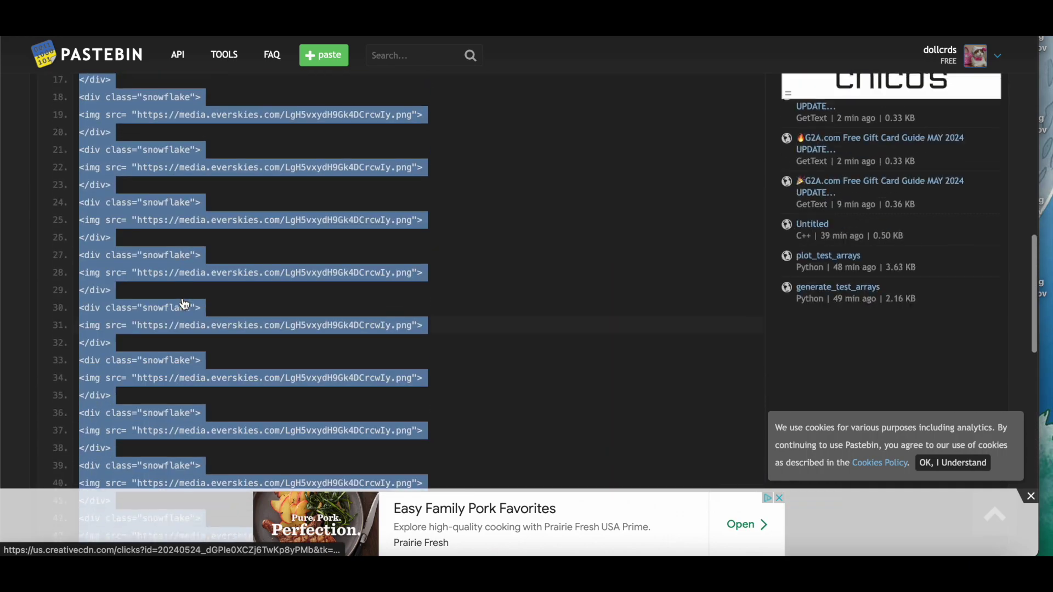
{"action": "right_click", "coordinate": [170, 293]}
{"action": "left_click", "coordinate": [176, 304]}
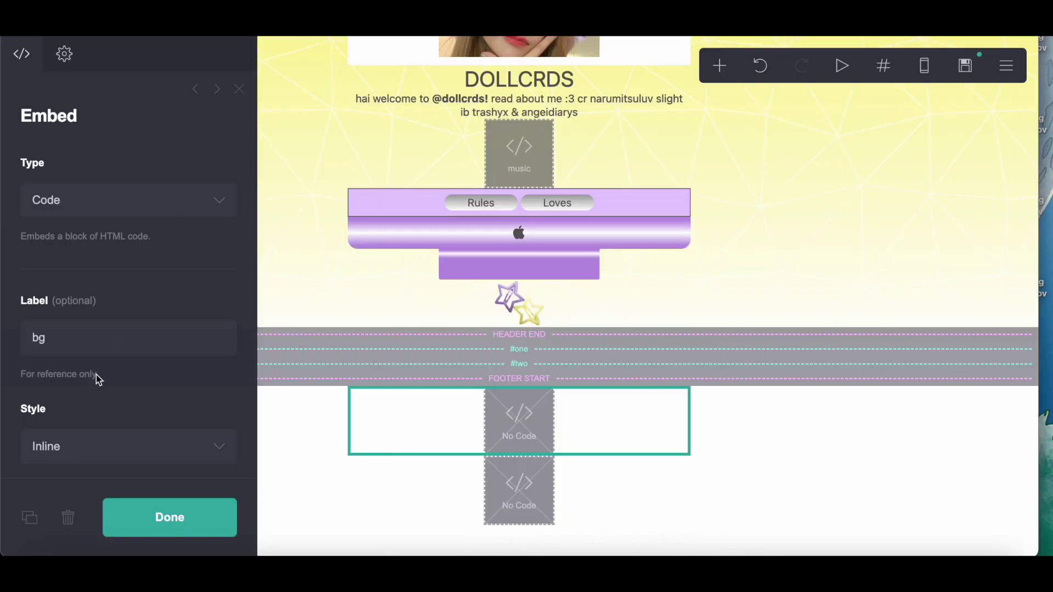
{"action": "scroll", "coordinate": [99, 380], "scroll_direction": "down", "scroll_amount": 4}
{"action": "right_click", "coordinate": [88, 376]}
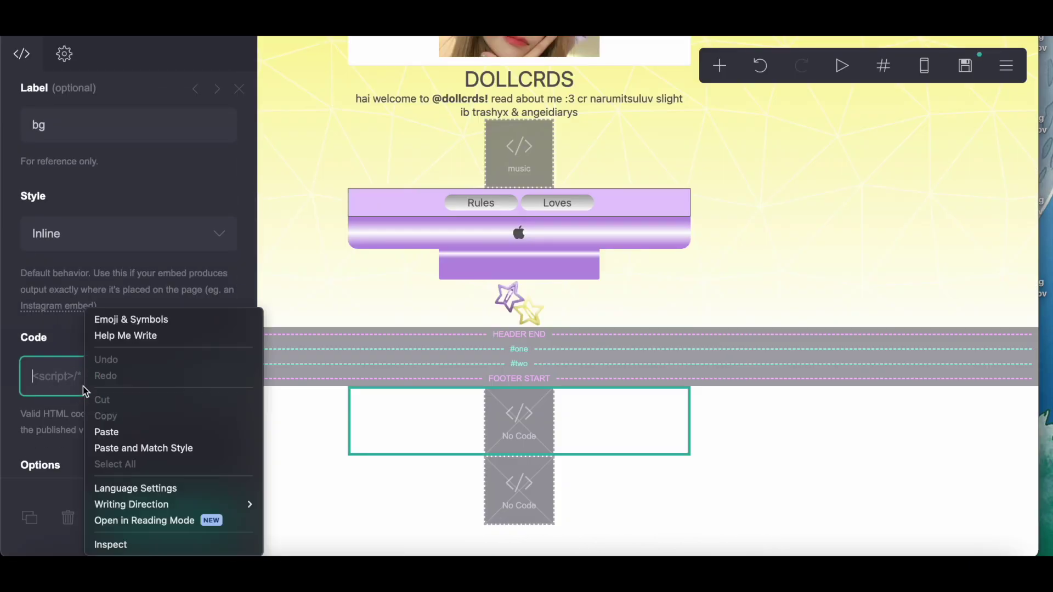
{"action": "left_click", "coordinate": [106, 432]}
- Copy the complete style code from the pro-standard codes paste on Pastebin, from the opening to the closing style tag
{"action": "left_click", "coordinate": [520, 436]}
{"action": "scroll", "coordinate": [144, 400], "scroll_direction": "down", "scroll_amount": 1}
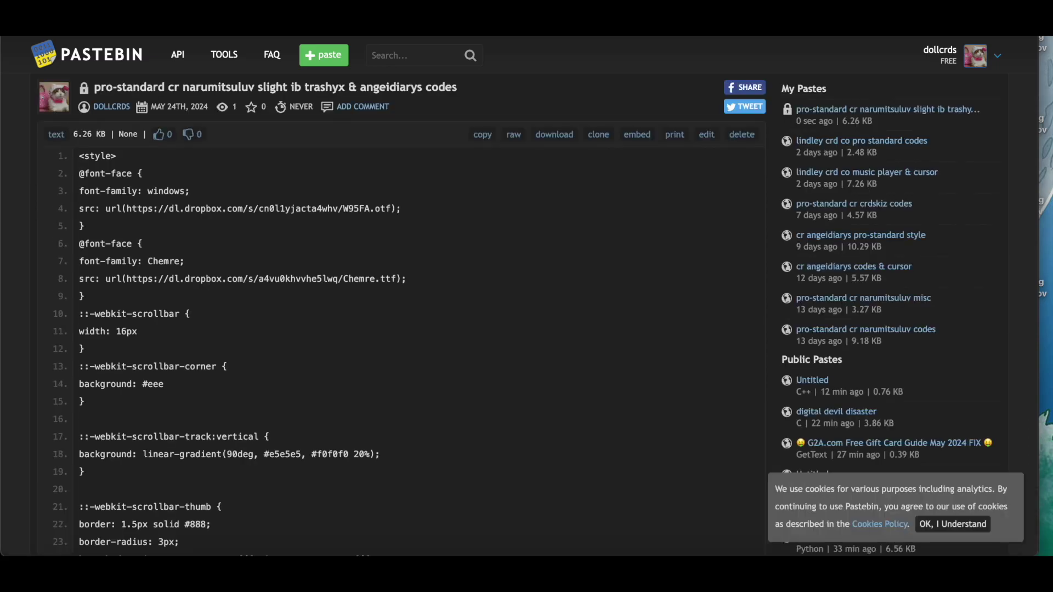
{"action": "left_click_drag", "start_coordinate": [78, 163], "coordinate": [267, 471]}
{"action": "left_click_drag", "start_coordinate": [261, 498], "coordinate": [194, 236]}
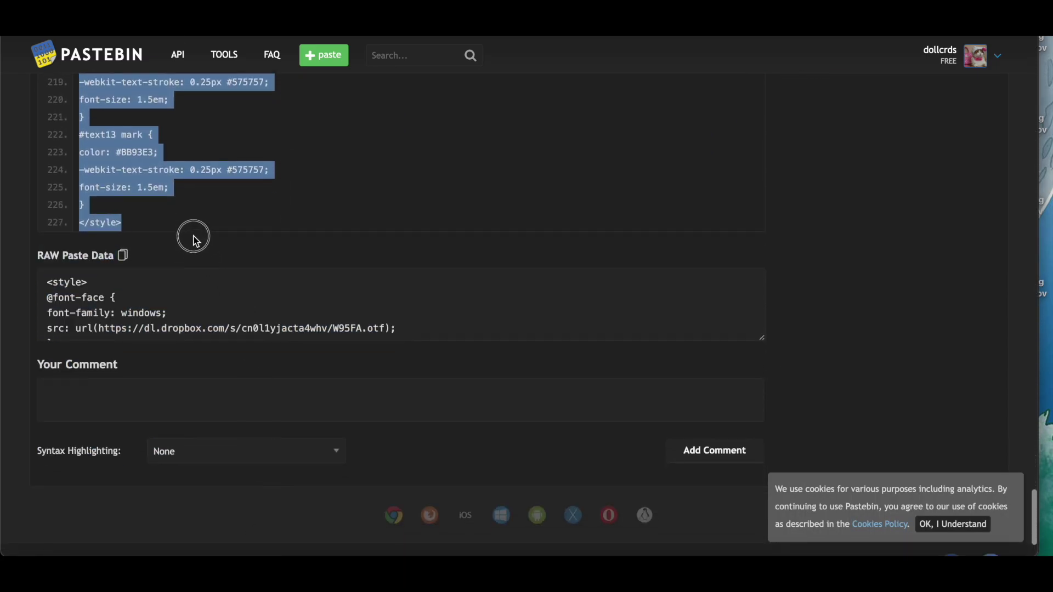
{"action": "right_click", "coordinate": [165, 202]}
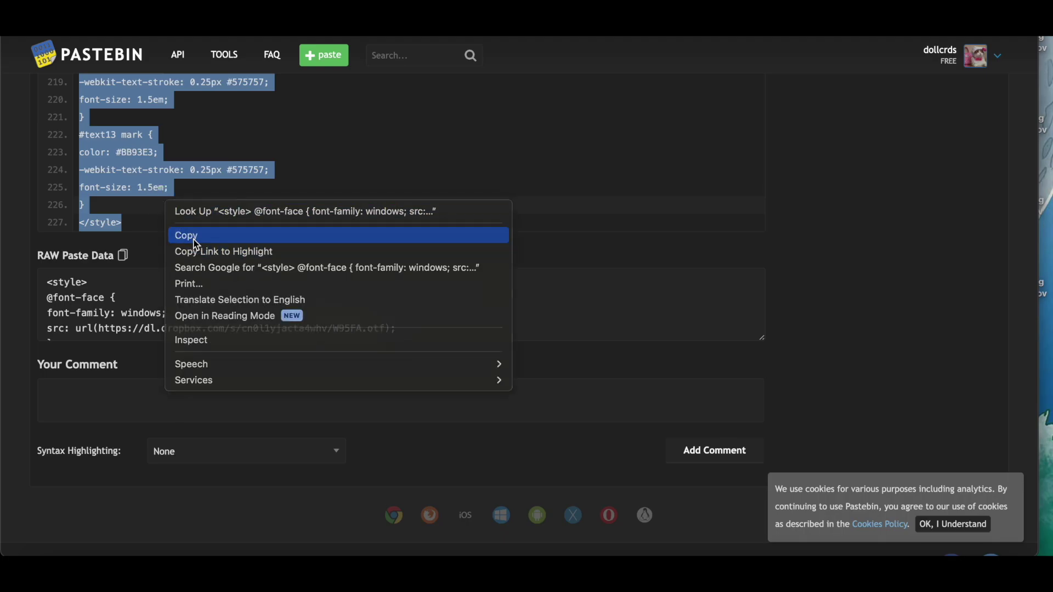
{"action": "left_click", "coordinate": [187, 235]}
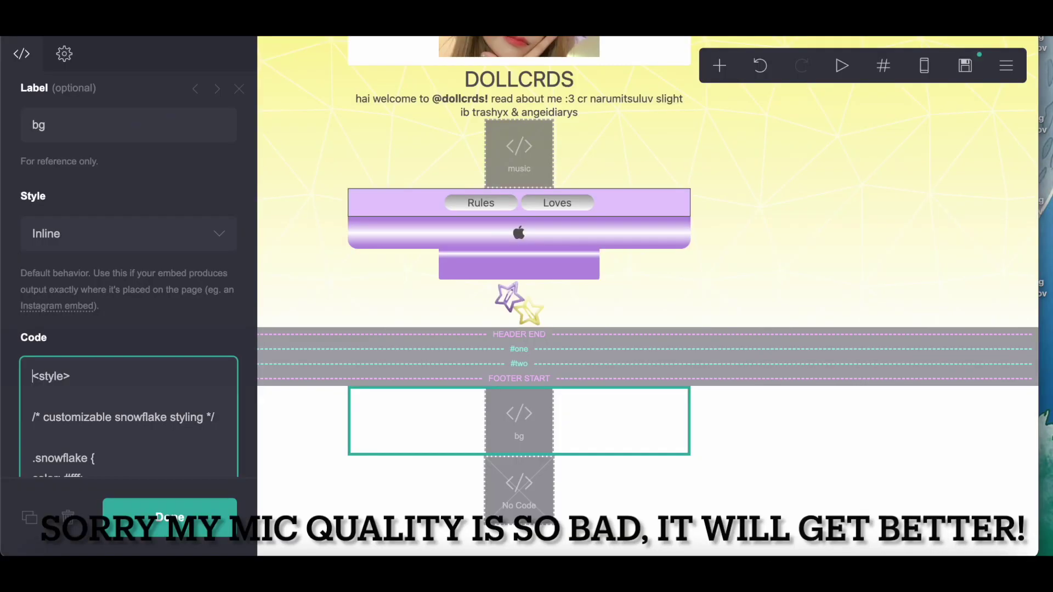
- Paste the copied style code into the codes embed
{"action": "left_click", "coordinate": [582, 497]}
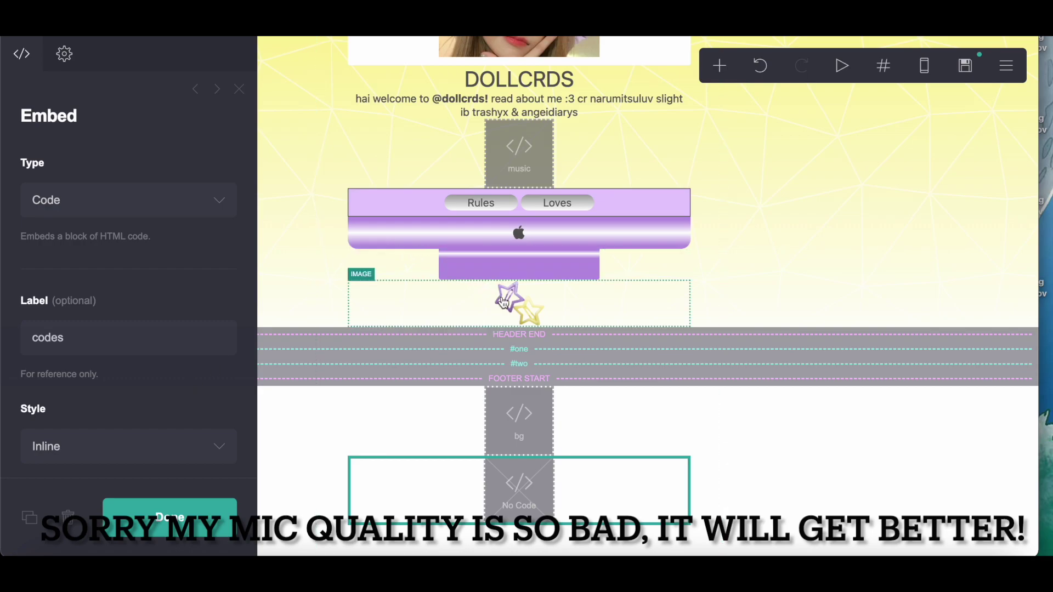
{"action": "scroll", "coordinate": [400, 265], "scroll_direction": "up", "scroll_amount": 4}
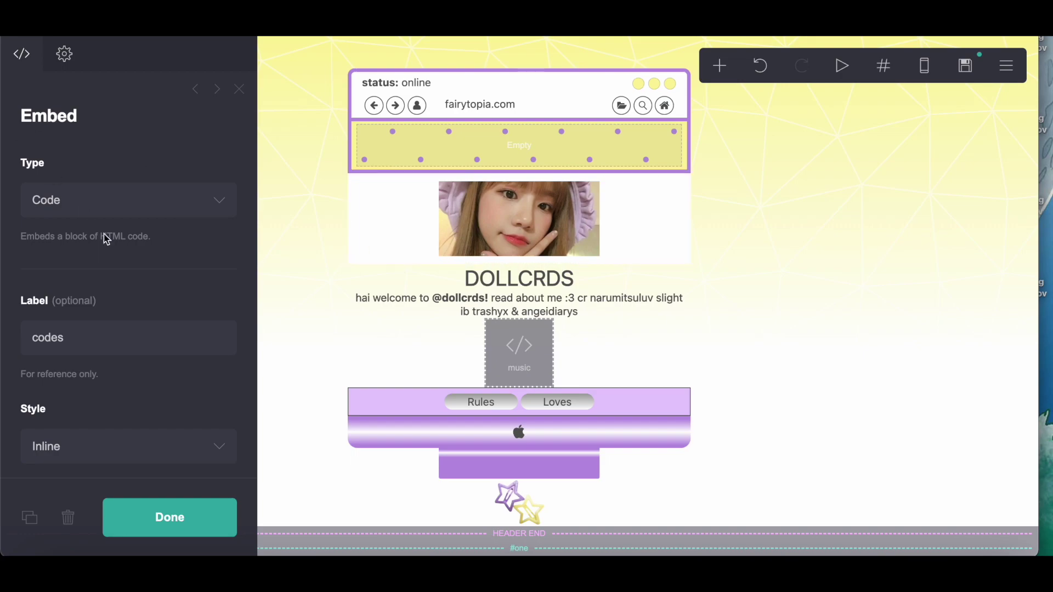
{"action": "scroll", "coordinate": [104, 235], "scroll_direction": "down", "scroll_amount": 5}
{"action": "right_click", "coordinate": [103, 277]}
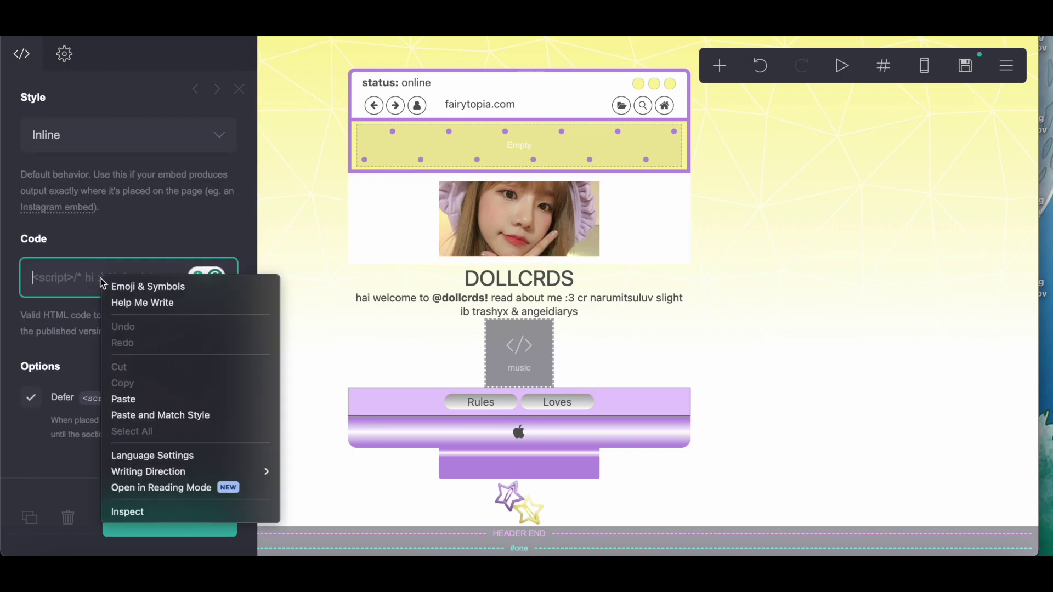
{"action": "left_click", "coordinate": [152, 404]}
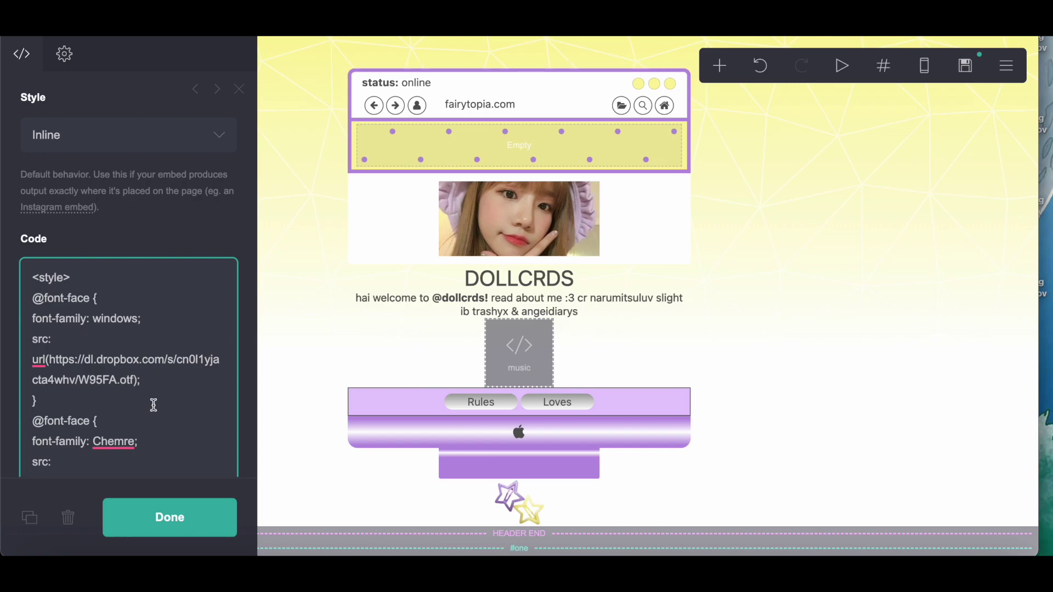
- Review the pasted CSS through to its end, examining the color lines in the text mark rules
{"action": "scroll", "coordinate": [153, 405], "scroll_direction": "down", "scroll_amount": 20}
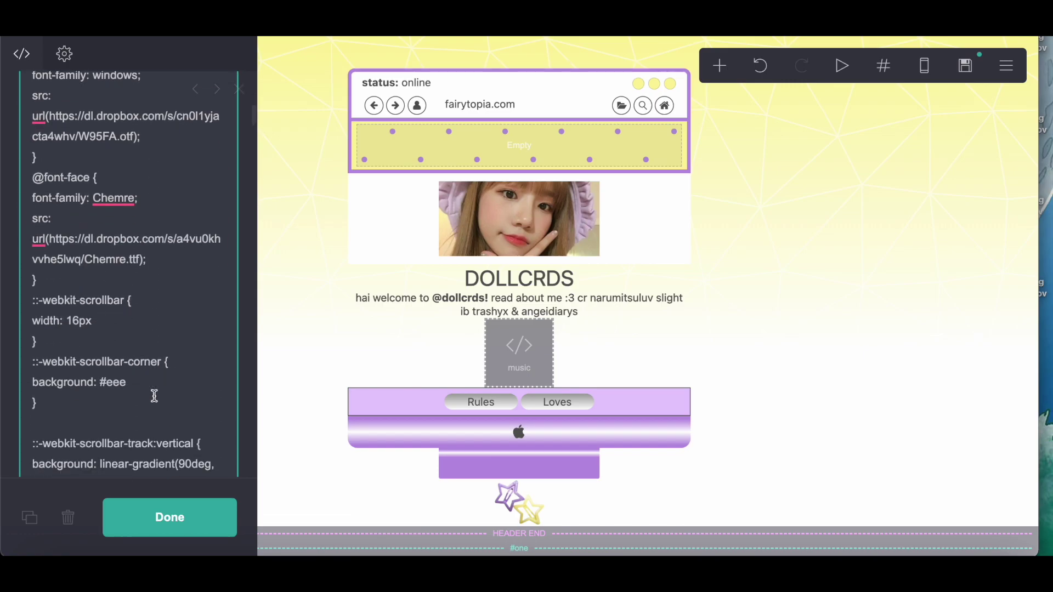
{"action": "scroll", "coordinate": [155, 396], "scroll_direction": "down", "scroll_amount": 15}
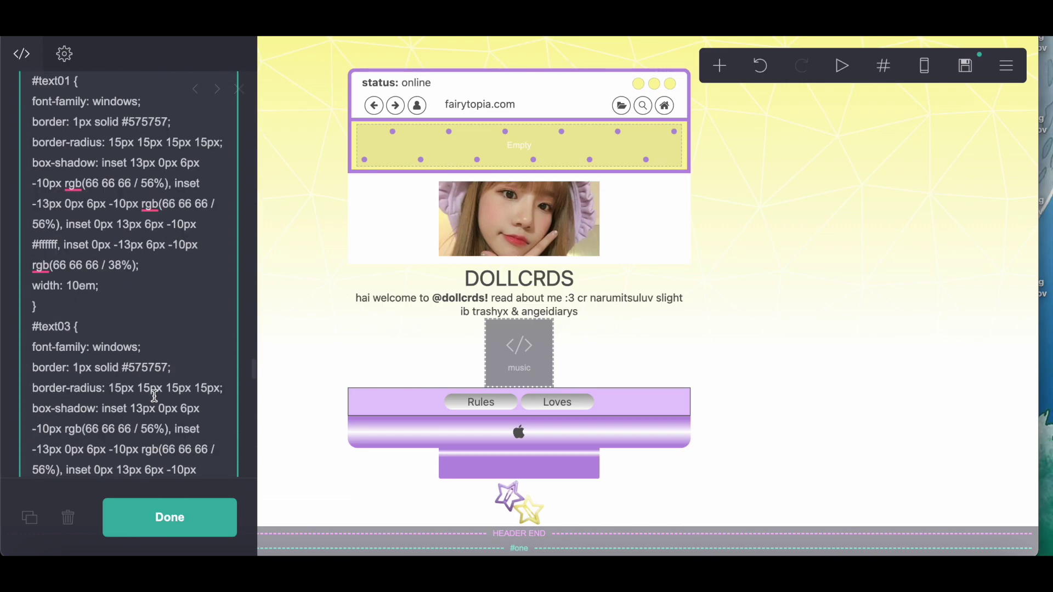
{"action": "scroll", "coordinate": [154, 393], "scroll_direction": "up", "scroll_amount": 2}
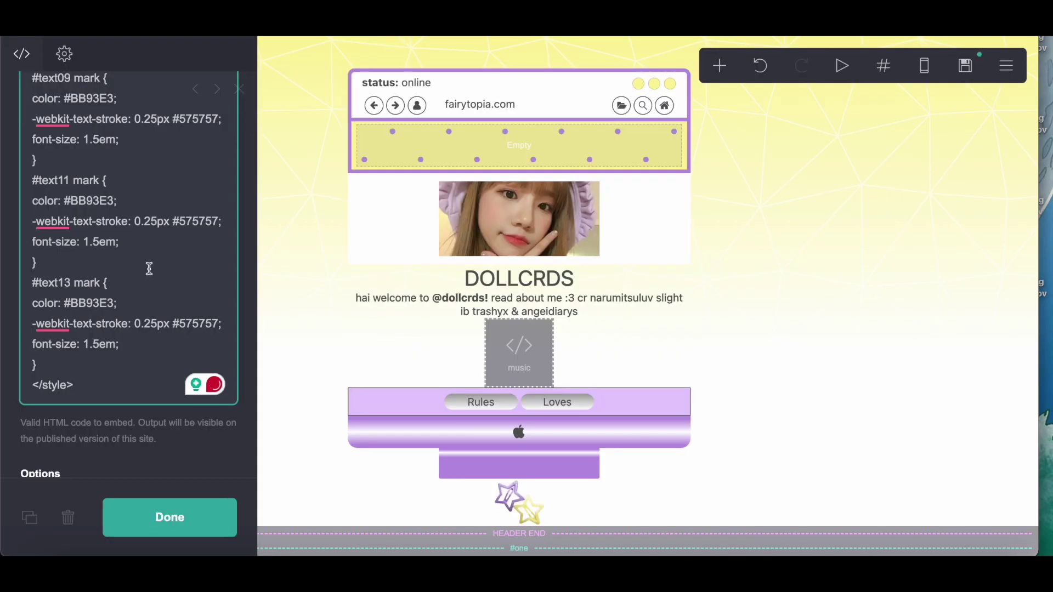
{"action": "left_click", "coordinate": [161, 304]}
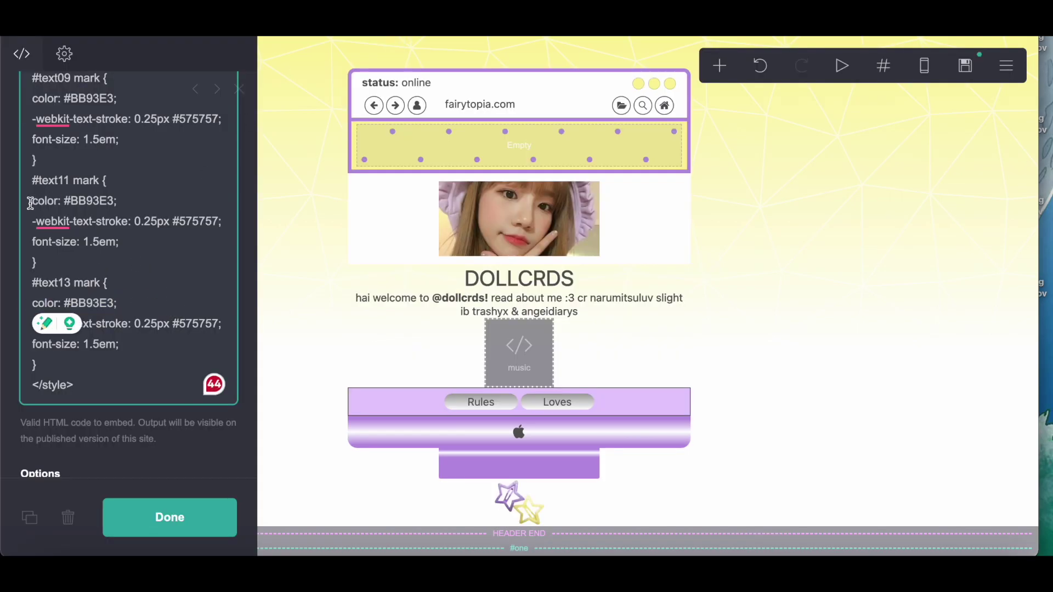
{"action": "left_click_drag", "start_coordinate": [30, 203], "coordinate": [125, 201]}
{"action": "right_click", "coordinate": [126, 200]}
{"action": "key", "text": "Escape"}
- Look back up through the pasted CSS from the text mark rules to the #image03 .frame positioning rule
{"action": "scroll", "coordinate": [124, 195], "scroll_direction": "up", "scroll_amount": 4}
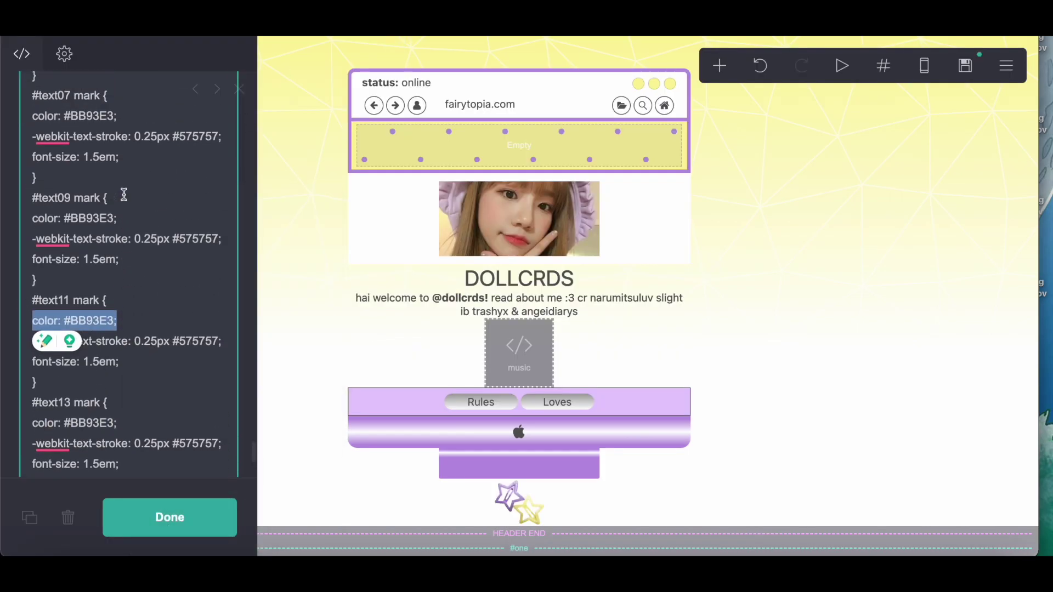
{"action": "scroll", "coordinate": [124, 195], "scroll_direction": "up", "scroll_amount": 5}
{"action": "scroll", "coordinate": [124, 195], "scroll_direction": "up", "scroll_amount": 6}
{"action": "scroll", "coordinate": [124, 195], "scroll_direction": "up", "scroll_amount": 8}
{"action": "scroll", "coordinate": [122, 192], "scroll_direction": "up", "scroll_amount": 8}
{"action": "scroll", "coordinate": [122, 192], "scroll_direction": "up", "scroll_amount": 8}
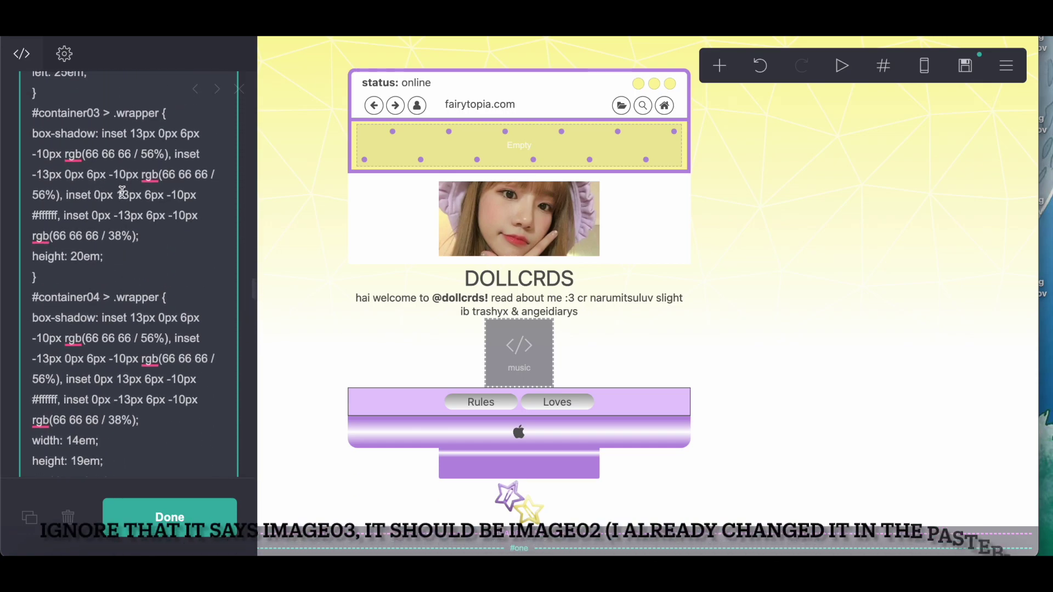
{"action": "scroll", "coordinate": [122, 192], "scroll_direction": "up", "scroll_amount": 5}
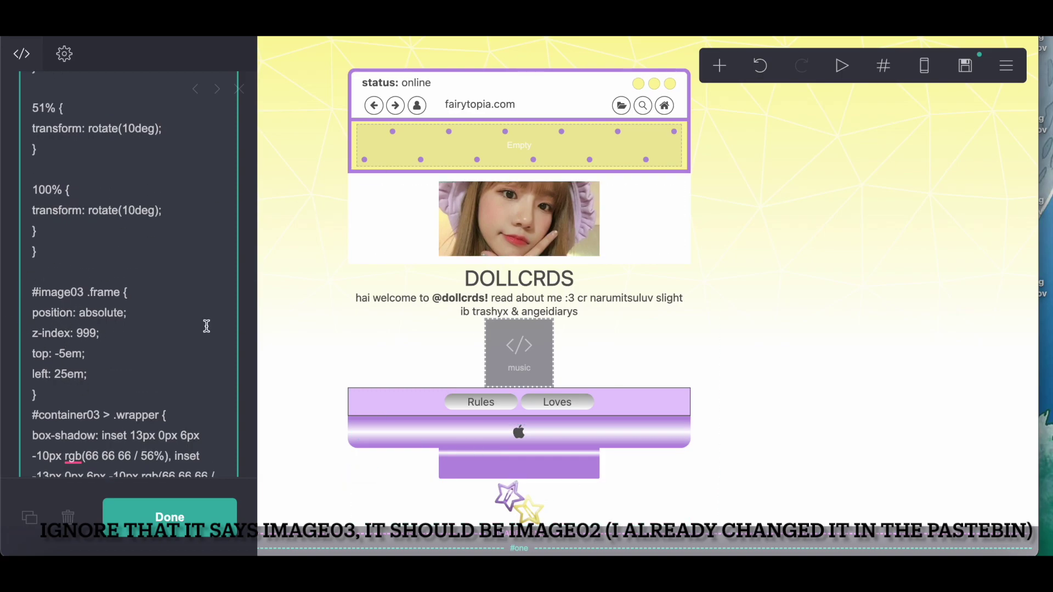
- Review the rest of the pasted CSS, from the #image03 .frame rule through the container and #text01 rules
{"action": "scroll", "coordinate": [120, 356], "scroll_direction": "down", "scroll_amount": 15}
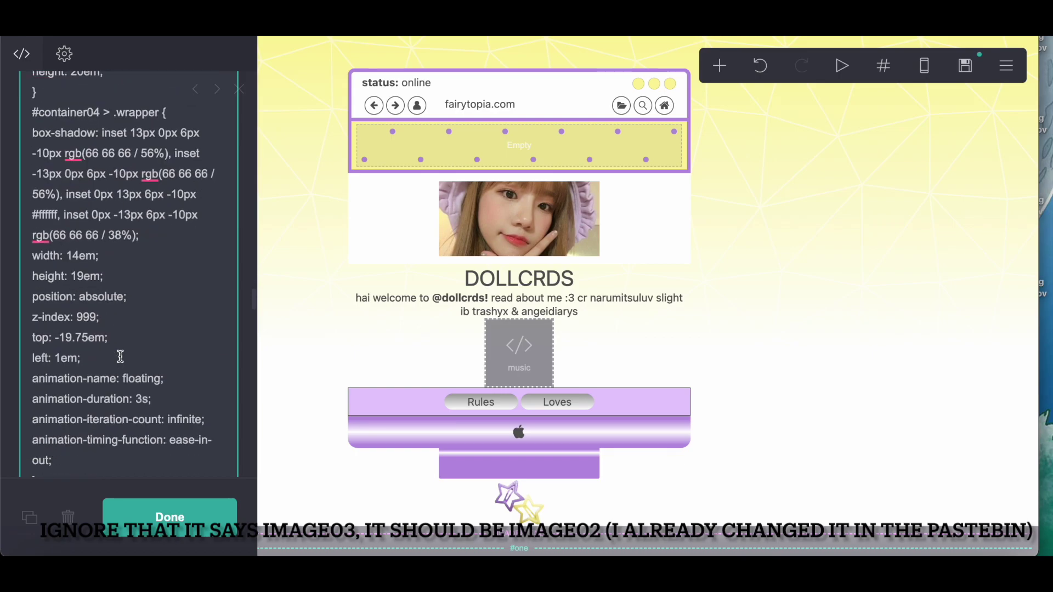
{"action": "scroll", "coordinate": [120, 356], "scroll_direction": "down", "scroll_amount": 15}
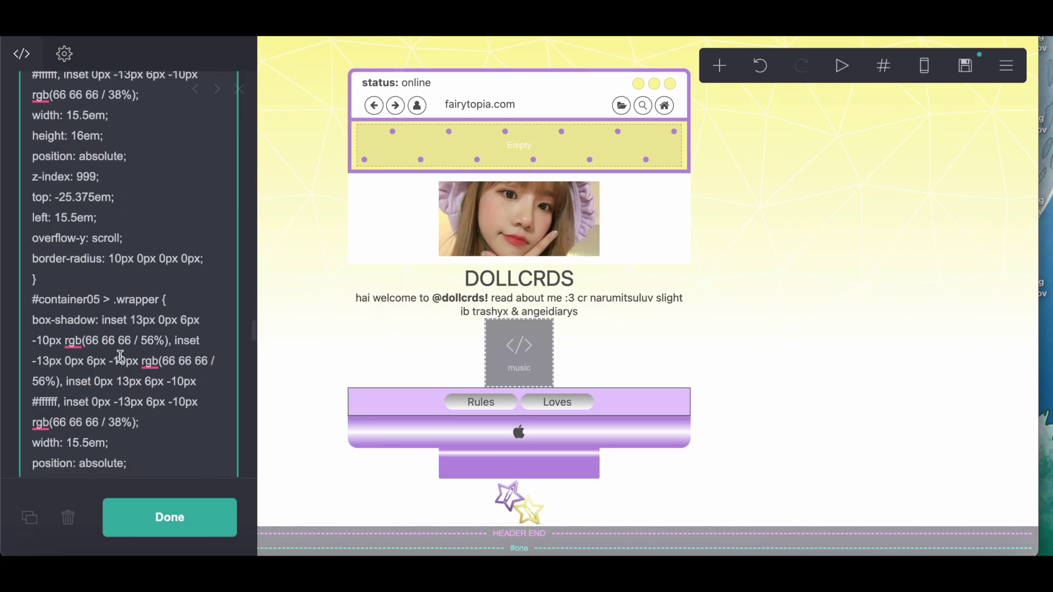
{"action": "scroll", "coordinate": [120, 356], "scroll_direction": "down", "scroll_amount": 5}
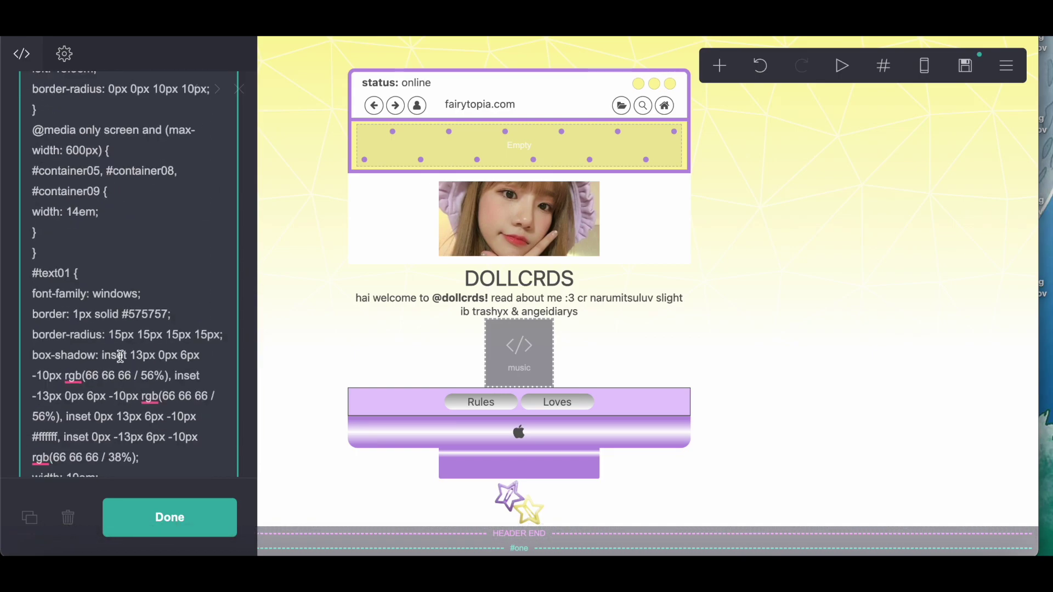
{"action": "scroll", "coordinate": [606, 334], "scroll_direction": "down", "scroll_amount": 4}
- Add a new container and place it between the #one and #two section markers
{"action": "left_click", "coordinate": [719, 66]}
{"action": "left_click", "coordinate": [547, 400]}
{"action": "left_click_drag", "start_coordinate": [512, 505], "coordinate": [553, 306]}
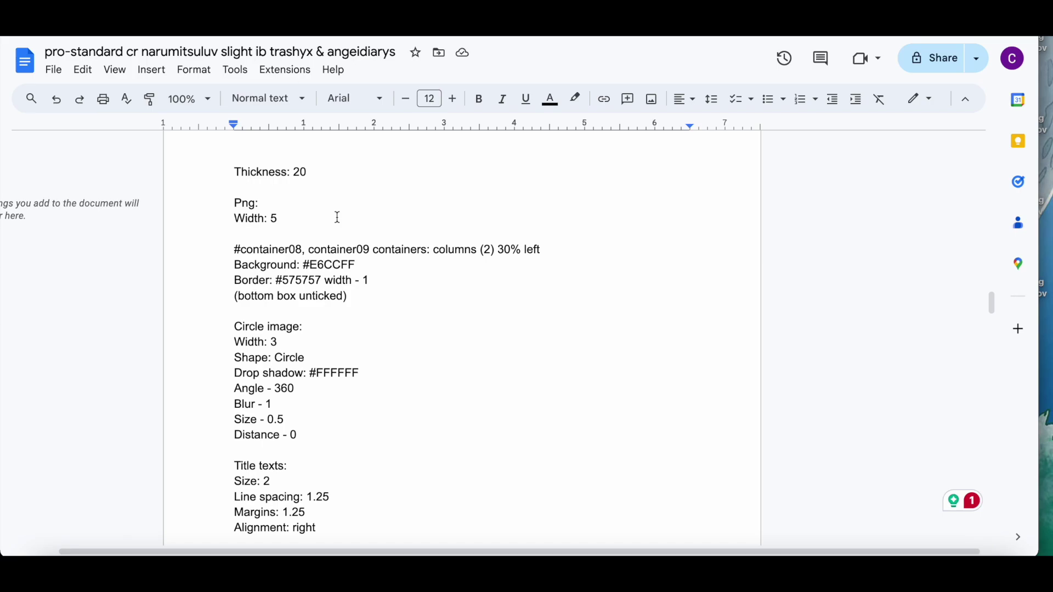
- Copy the background color #E6CCFF from the #container08, container09 settings in the notes document
{"action": "scroll", "coordinate": [338, 218], "scroll_direction": "down", "scroll_amount": 2}
{"action": "scroll", "coordinate": [337, 218], "scroll_direction": "up", "scroll_amount": 2}
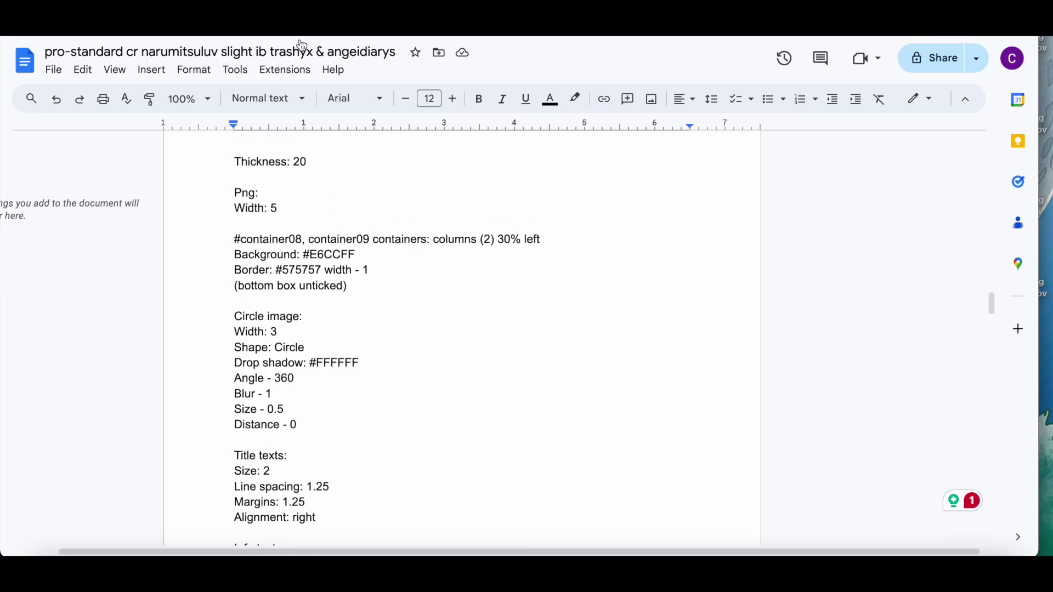
{"action": "left_click_drag", "start_coordinate": [304, 255], "coordinate": [360, 254]}
{"action": "right_click", "coordinate": [422, 254]}
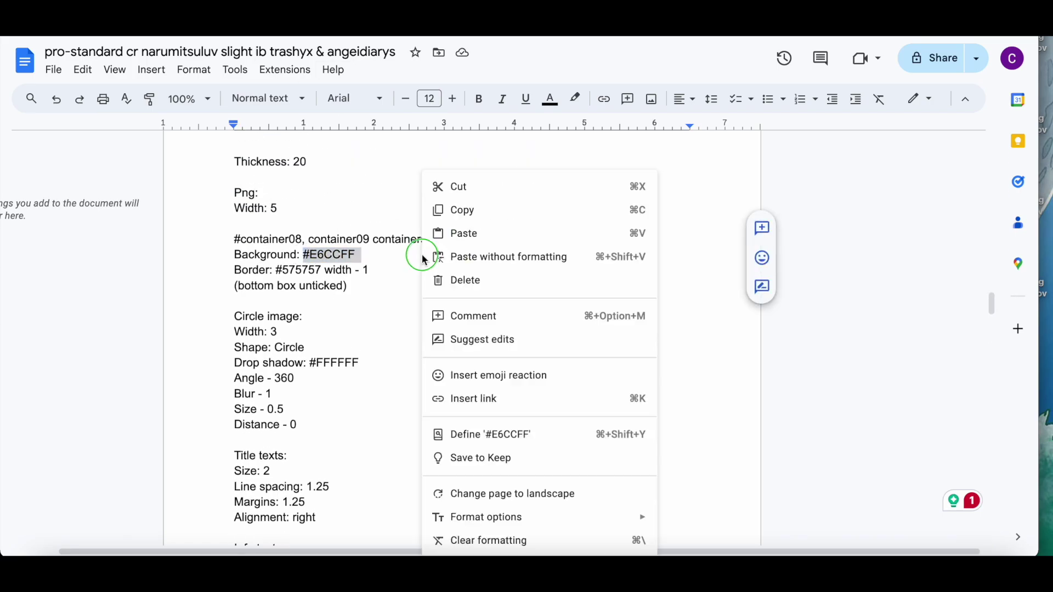
{"action": "left_click", "coordinate": [456, 212]}
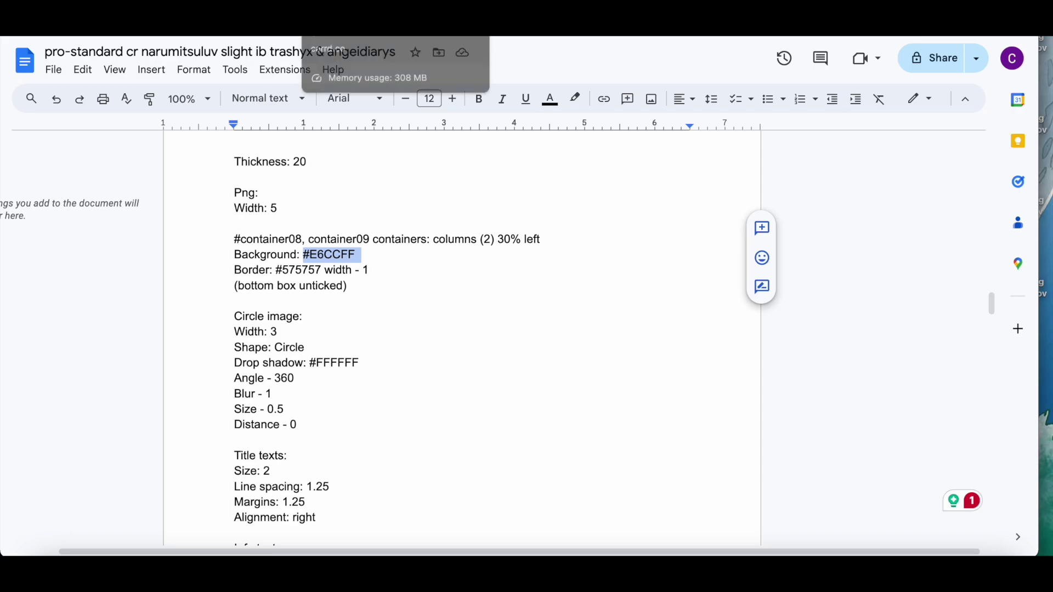
- Back in the Carrd editor, make the new container a two-column container with a 30% left column
{"action": "left_click", "coordinate": [340, 22]}
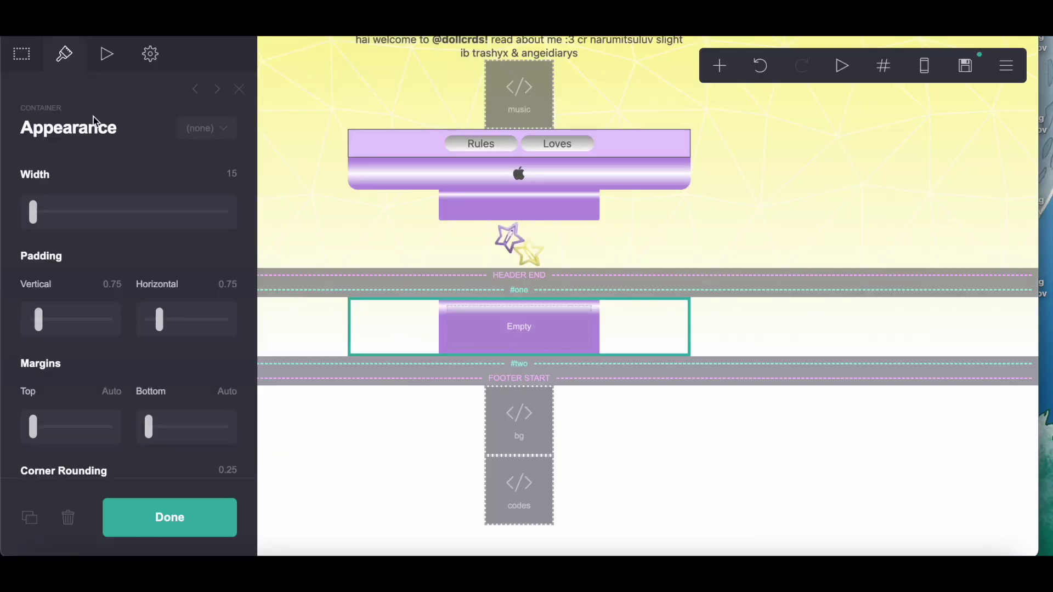
{"action": "left_click", "coordinate": [15, 74]}
{"action": "left_click", "coordinate": [82, 211]}
{"action": "left_click", "coordinate": [82, 219]}
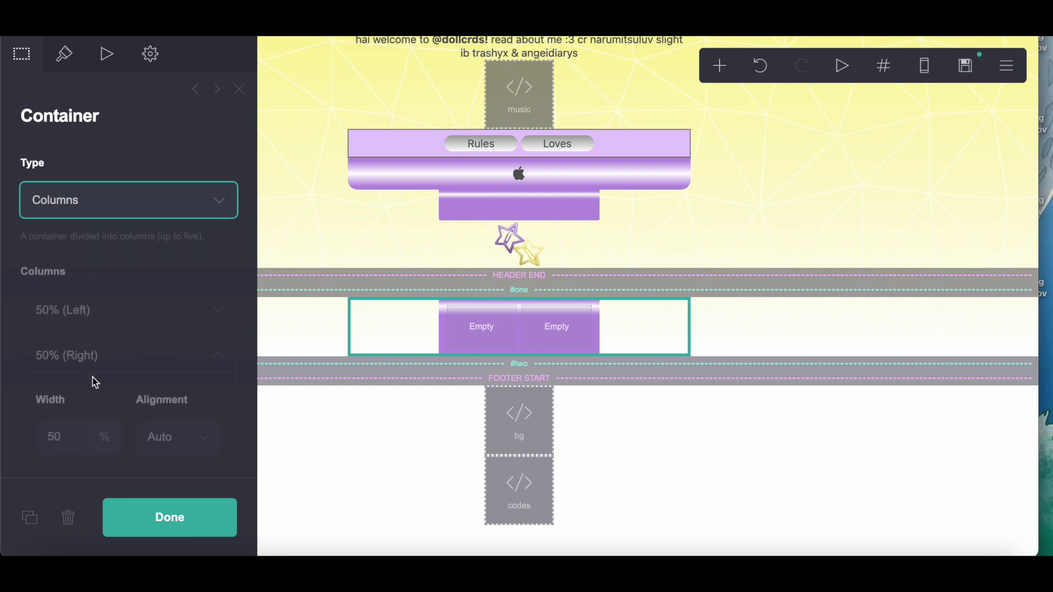
{"action": "left_click", "coordinate": [46, 421]}
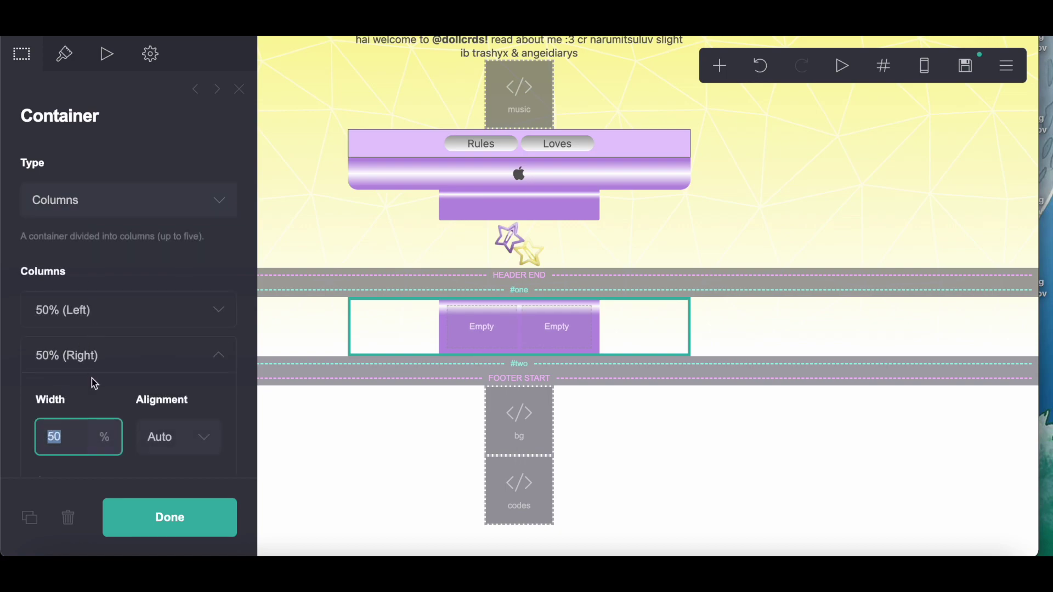
{"action": "key", "text": "Return"}
- Change the container's background from gradient to a solid color of #E6CCFF
{"action": "left_click", "coordinate": [64, 54]}
{"action": "scroll", "coordinate": [110, 291], "scroll_direction": "down", "scroll_amount": 3}
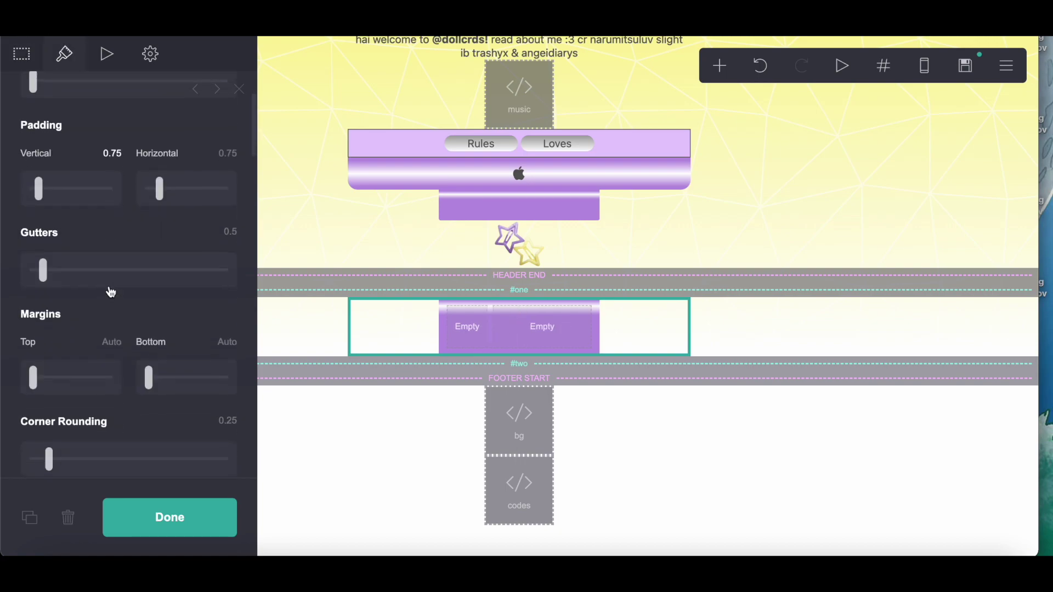
{"action": "scroll", "coordinate": [188, 283], "scroll_direction": "down", "scroll_amount": 10}
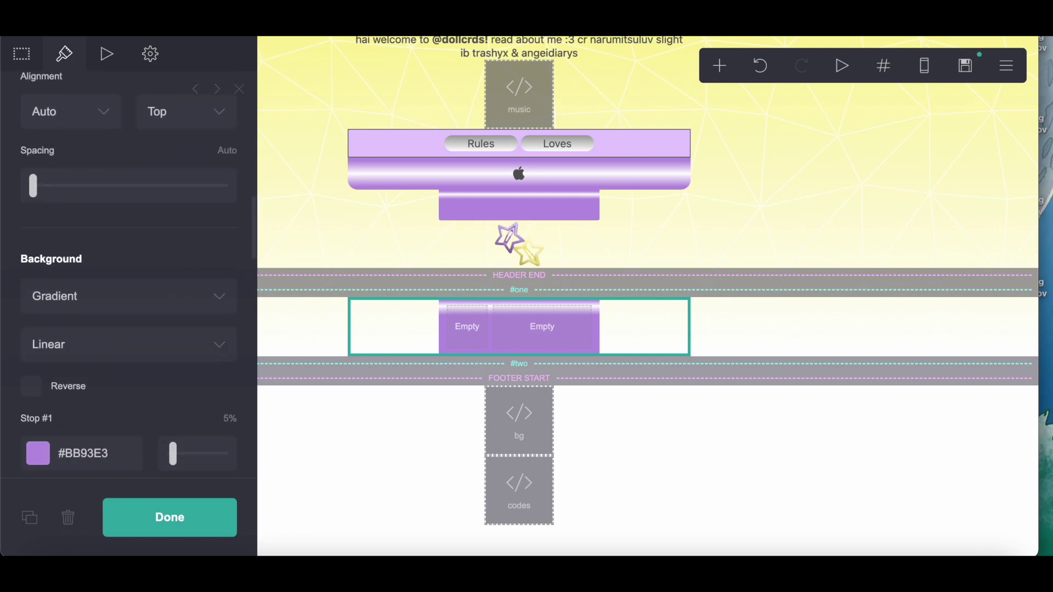
{"action": "left_click", "coordinate": [118, 306]}
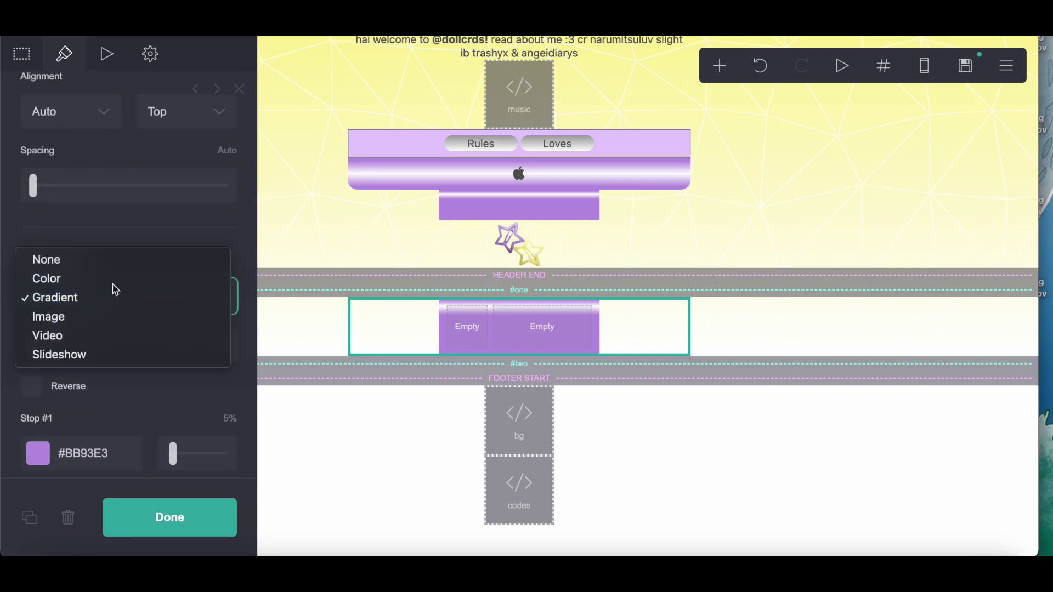
{"action": "left_click", "coordinate": [113, 279]}
{"action": "left_click_drag", "start_coordinate": [57, 344], "coordinate": [173, 344]}
{"action": "right_click", "coordinate": [176, 343]}
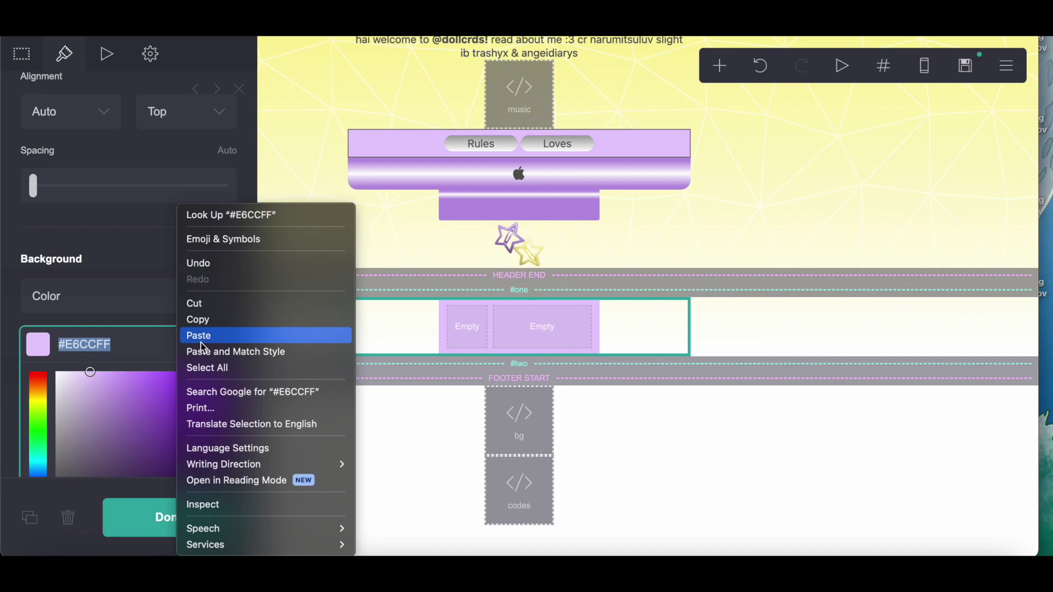
{"action": "left_click", "coordinate": [207, 343]}
{"action": "left_click", "coordinate": [134, 266]}
- Give the container a #575757 border and exclude its bottom edge
{"action": "scroll", "coordinate": [134, 267], "scroll_direction": "down", "scroll_amount": 5}
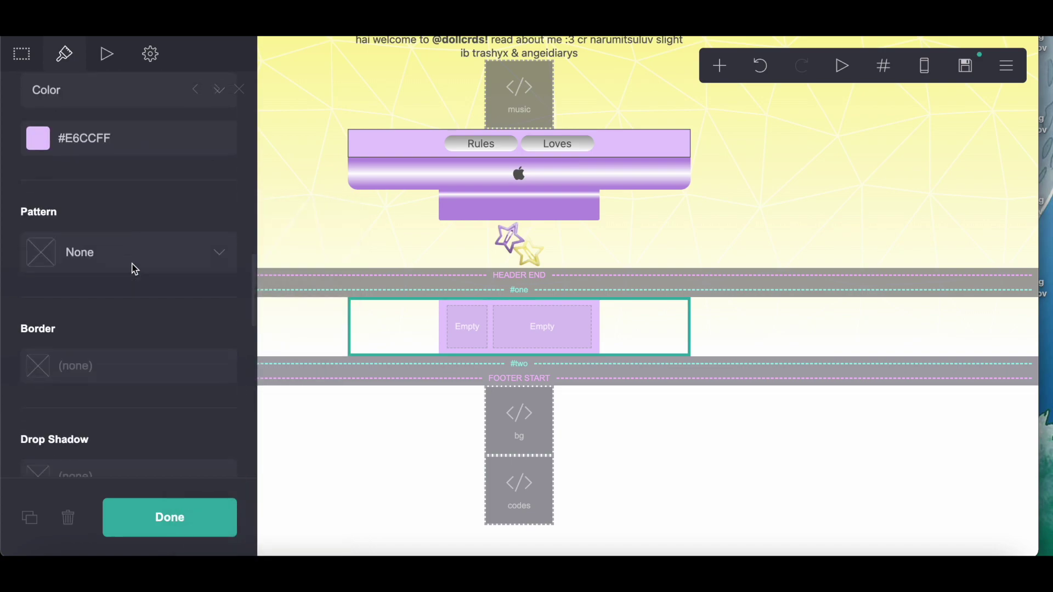
{"action": "scroll", "coordinate": [135, 269], "scroll_direction": "down", "scroll_amount": 1}
{"action": "left_click", "coordinate": [119, 327]}
{"action": "type", "text": "#575757"}
{"action": "key", "text": "Return"}
{"action": "scroll", "coordinate": [164, 345], "scroll_direction": "down", "scroll_amount": 2}
{"action": "left_click", "coordinate": [180, 395]}
- Set the two-column container's width to 75
{"action": "scroll", "coordinate": [115, 315], "scroll_direction": "up", "scroll_amount": 10}
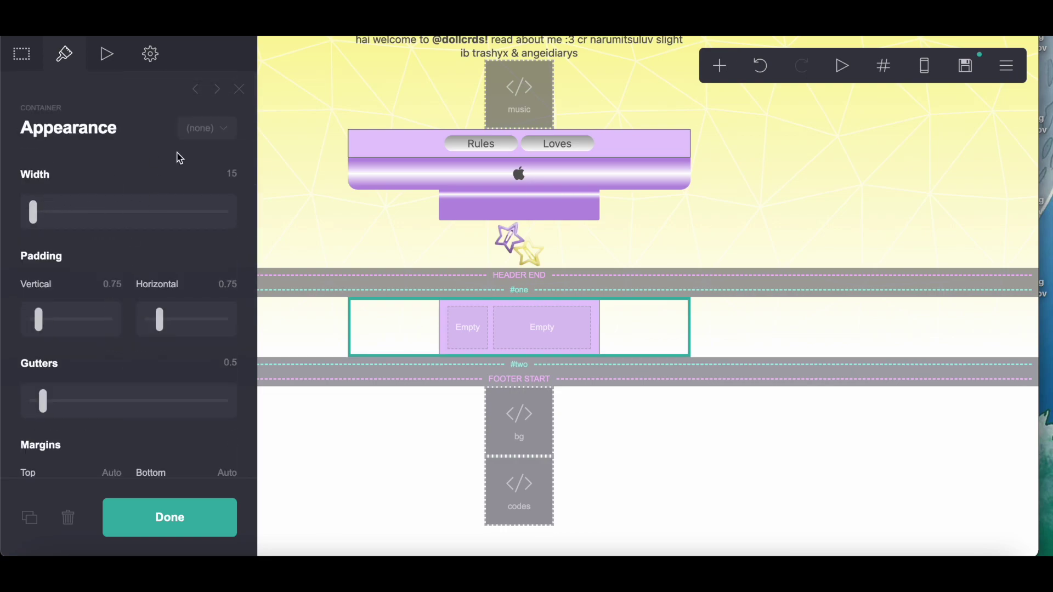
{"action": "left_click", "coordinate": [238, 171]}
{"action": "key", "text": "Return"}
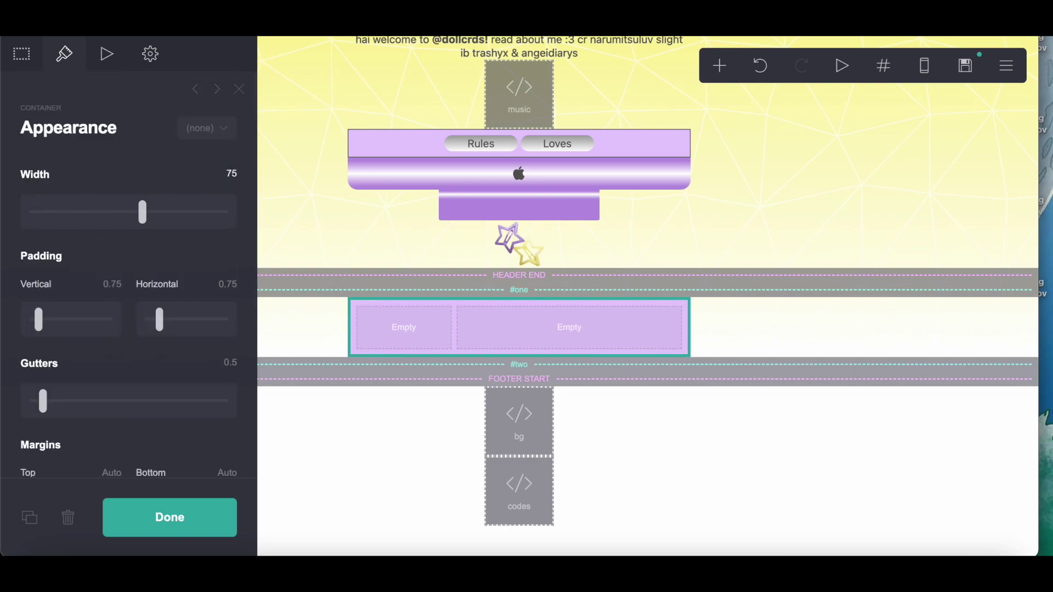
- Check the container notes and examine the Rules container in the finished reference site
{"action": "key", "text": "super+Tab"}
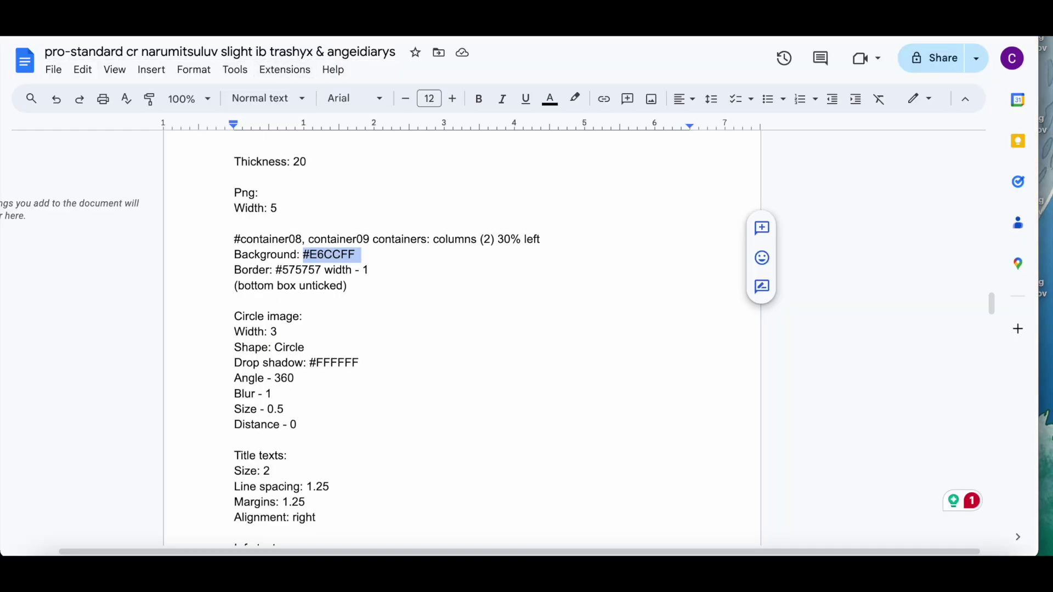
{"action": "key", "text": "super+Tab"}
{"action": "left_click", "coordinate": [172, 537]}
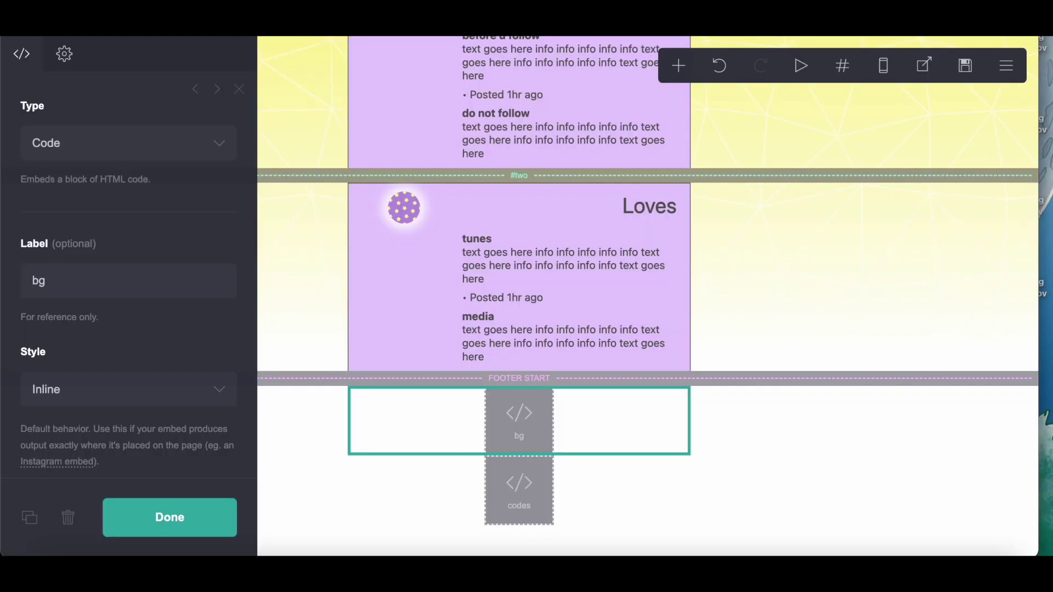
{"action": "scroll", "coordinate": [400, 183], "scroll_direction": "up", "scroll_amount": 3}
{"action": "scroll", "coordinate": [400, 183], "scroll_direction": "up", "scroll_amount": 5}
{"action": "scroll", "coordinate": [354, 501], "scroll_direction": "down", "scroll_amount": 3}
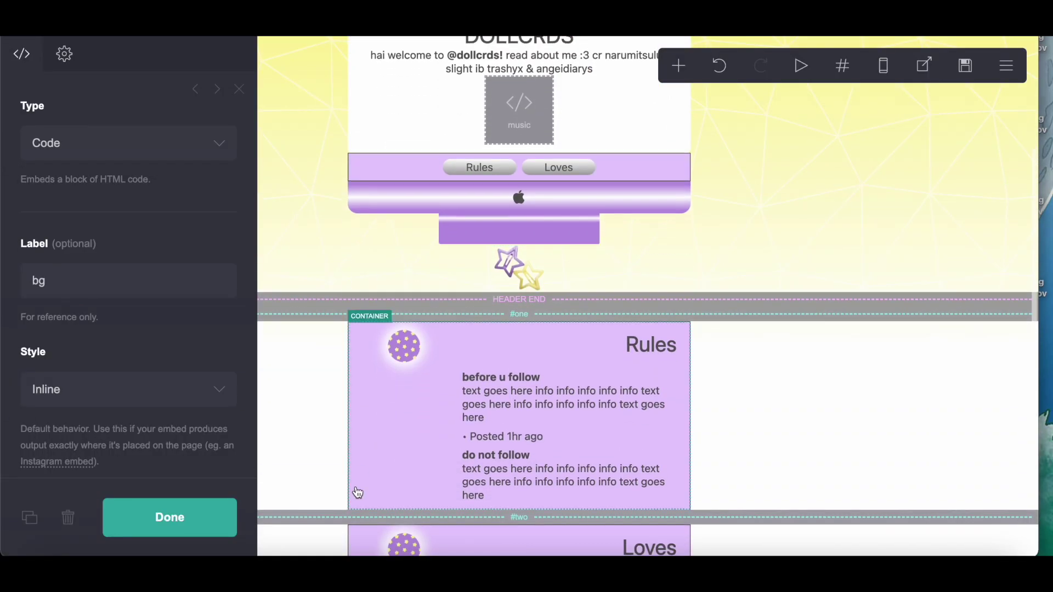
{"action": "left_click", "coordinate": [359, 453]}
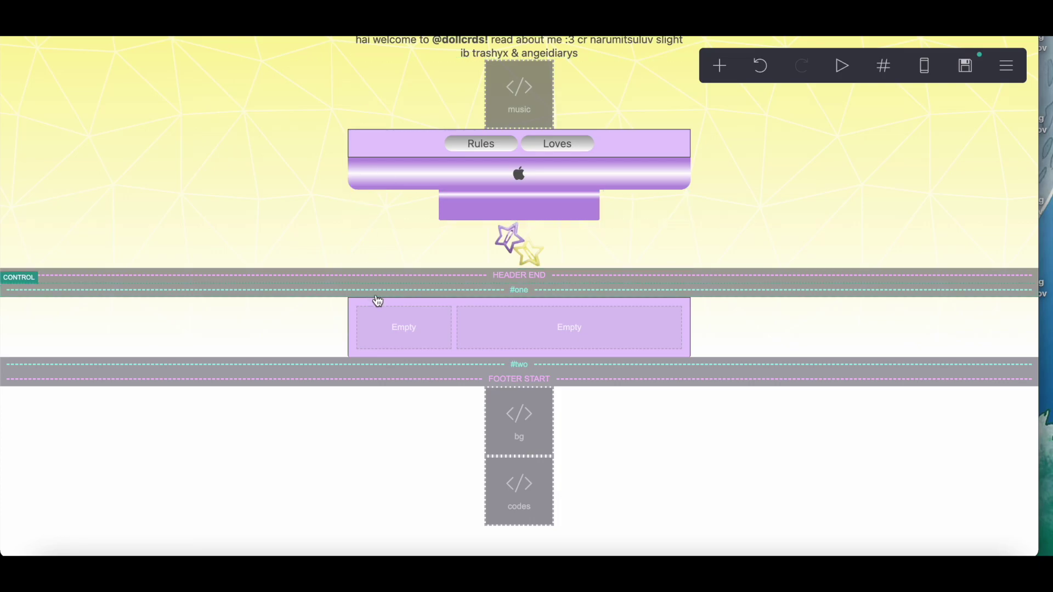
- Add an image element to the container's left column and set its shape to Circle
{"action": "left_click", "coordinate": [406, 332]}
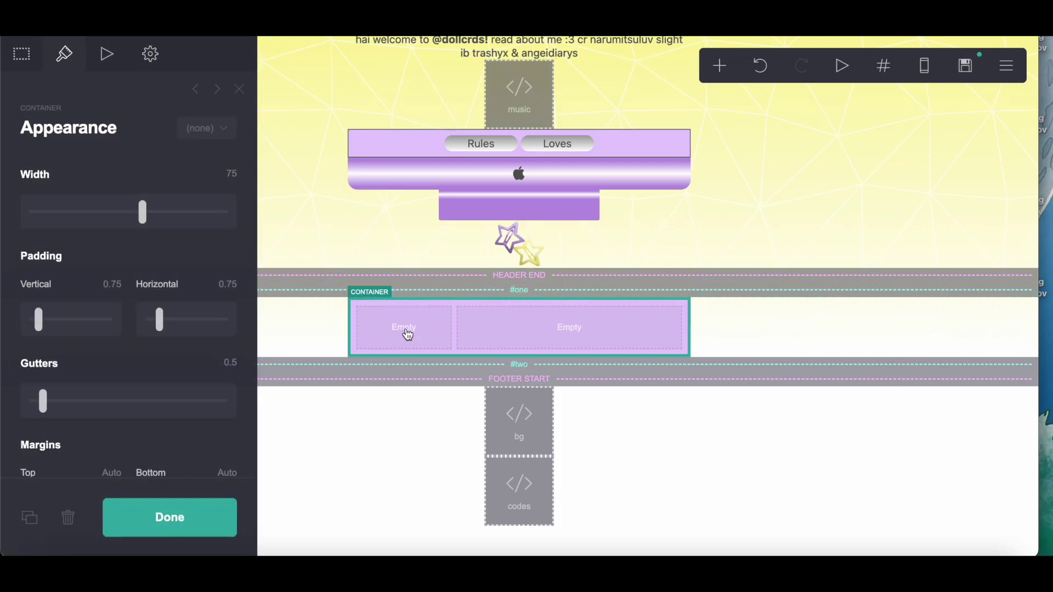
{"action": "left_click", "coordinate": [719, 66]}
{"action": "left_click", "coordinate": [546, 157]}
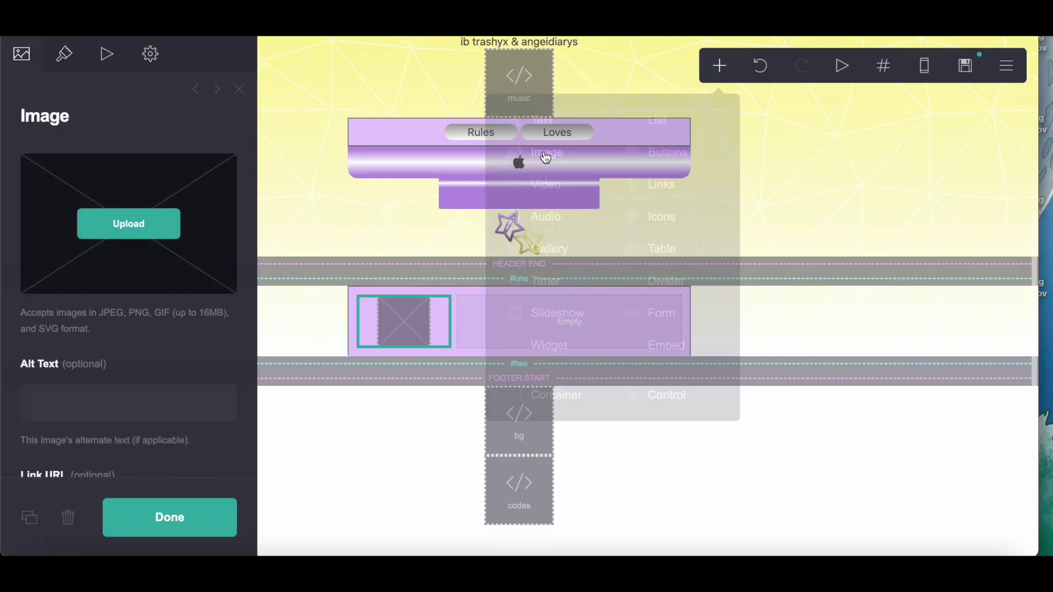
{"action": "left_click", "coordinate": [61, 54]}
{"action": "left_click", "coordinate": [99, 369]}
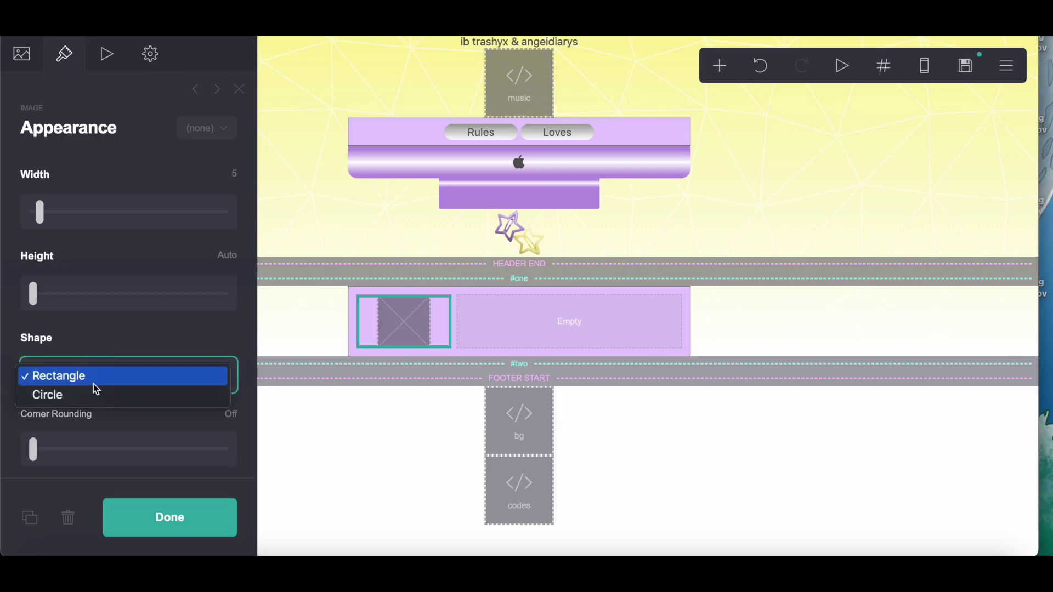
{"action": "left_click", "coordinate": [94, 398]}
- Upload the purple star-pattern JPEG from Downloads into the circle image, extending the crop to cover the full picture
{"action": "left_click", "coordinate": [39, 41]}
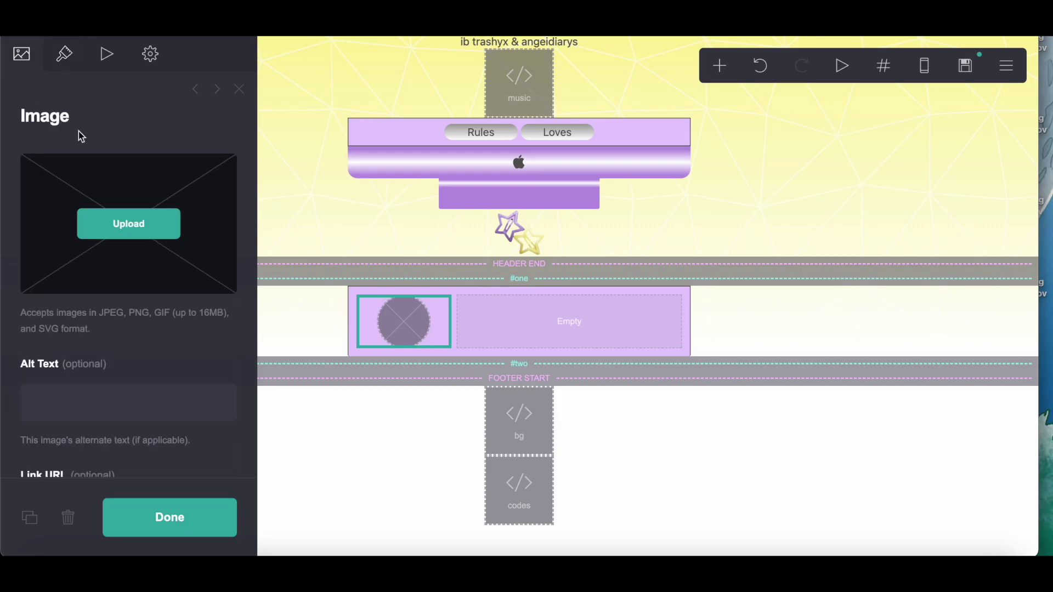
{"action": "left_click", "coordinate": [112, 215]}
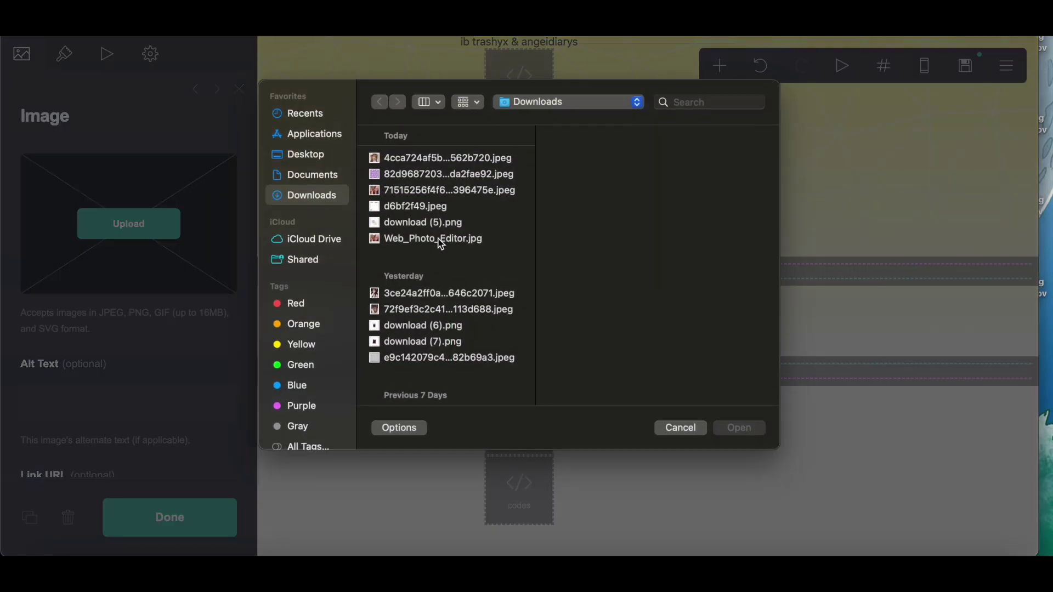
{"action": "left_click", "coordinate": [412, 177]}
{"action": "left_click", "coordinate": [737, 428]}
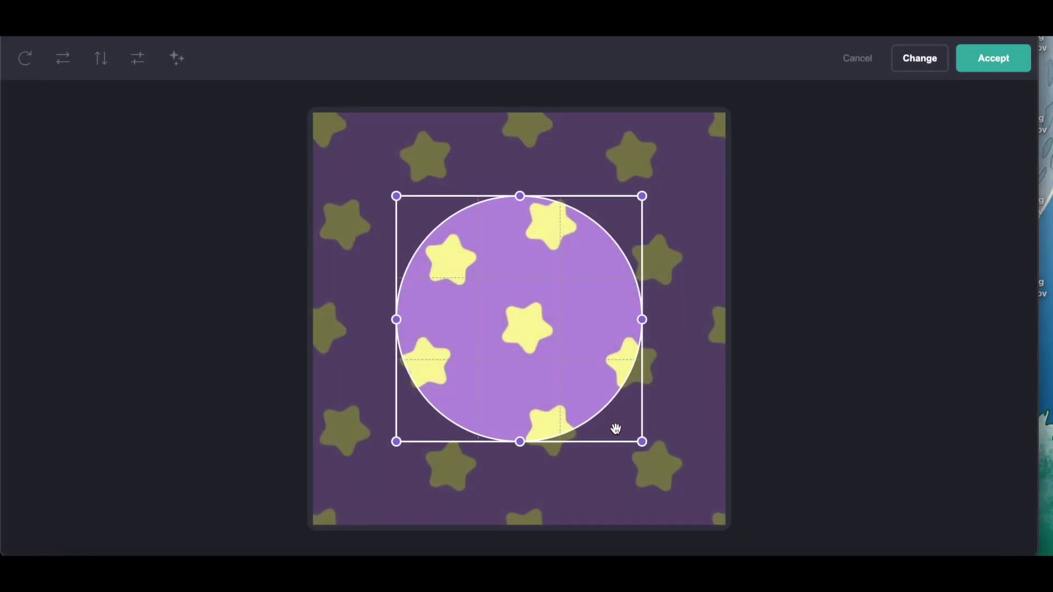
{"action": "left_click_drag", "start_coordinate": [396, 196], "coordinate": [260, 164]}
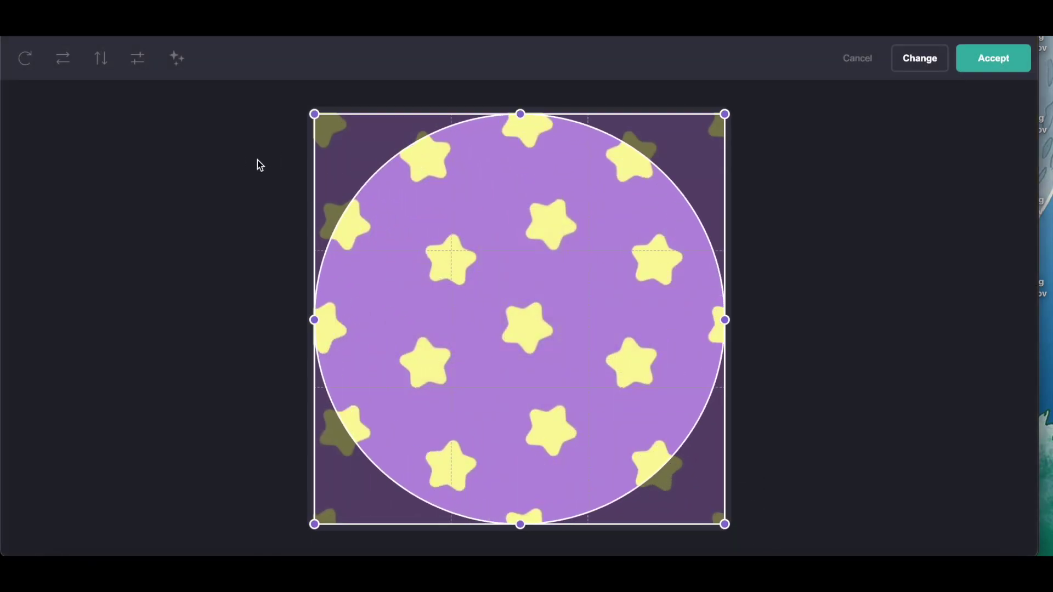
{"action": "left_click", "coordinate": [1020, 57]}
- Copy the circle image's drop shadow color #FFFFFF from the notes document and return to the Carrd editor
{"action": "key", "text": "alt+Tab"}
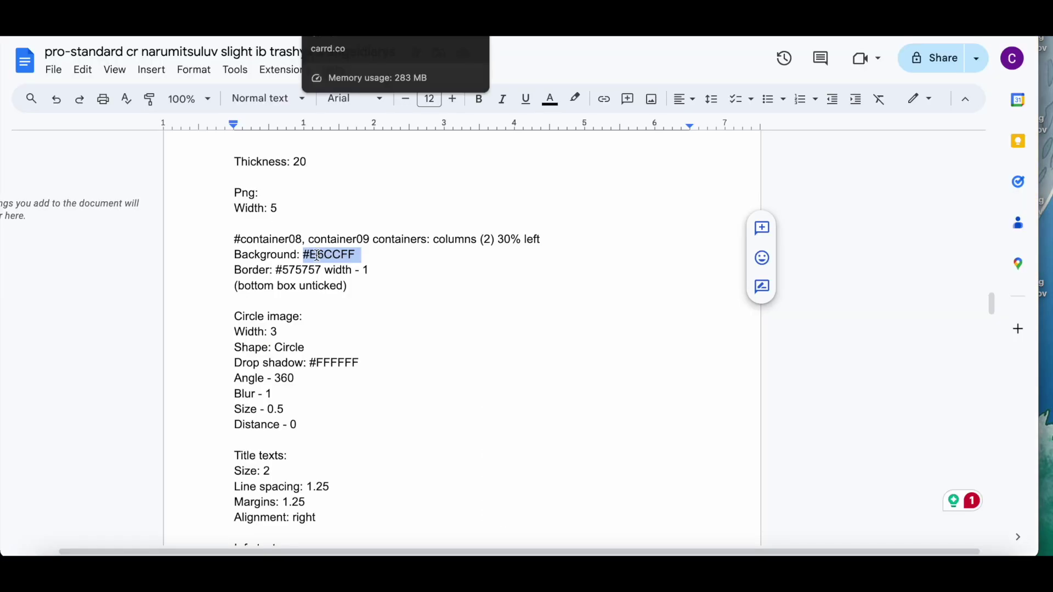
{"action": "left_click_drag", "start_coordinate": [307, 364], "coordinate": [422, 368]}
{"action": "right_click", "coordinate": [421, 373]}
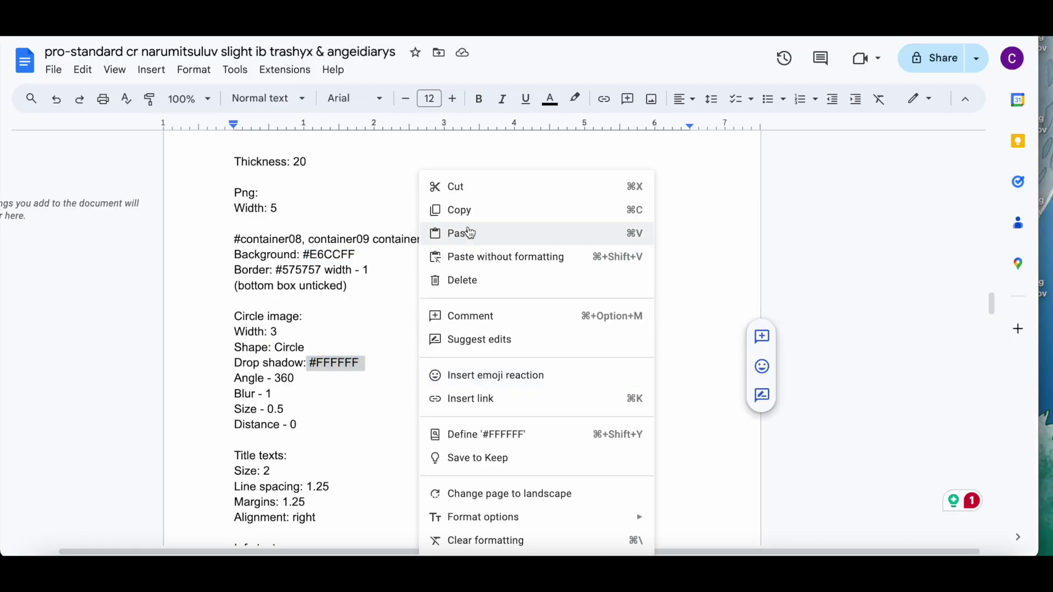
{"action": "left_click", "coordinate": [460, 209]}
{"action": "key", "text": "alt+Tab"}
{"action": "key", "text": "alt+Tab"}
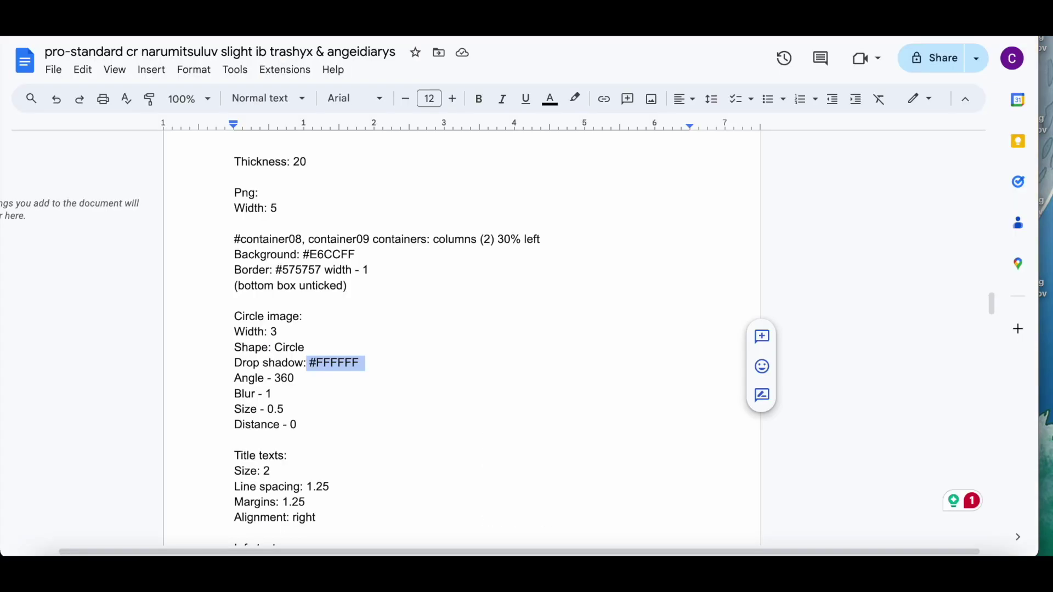
{"action": "key", "text": "alt+Tab"}
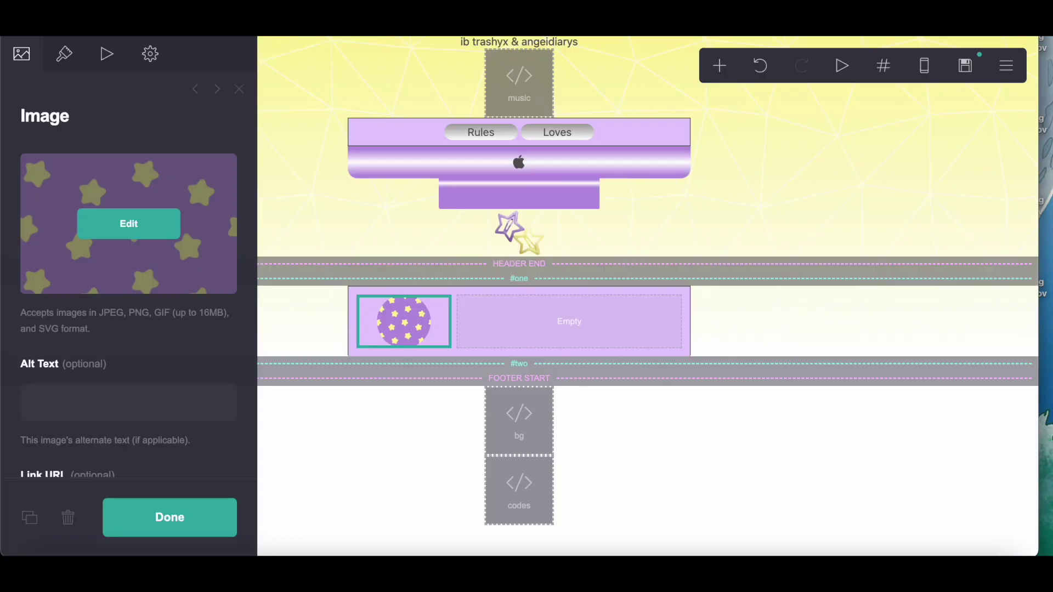
- Set the circle image's width to 3 and its drop shadow color to #FFFFFF
{"action": "left_click", "coordinate": [91, 53]}
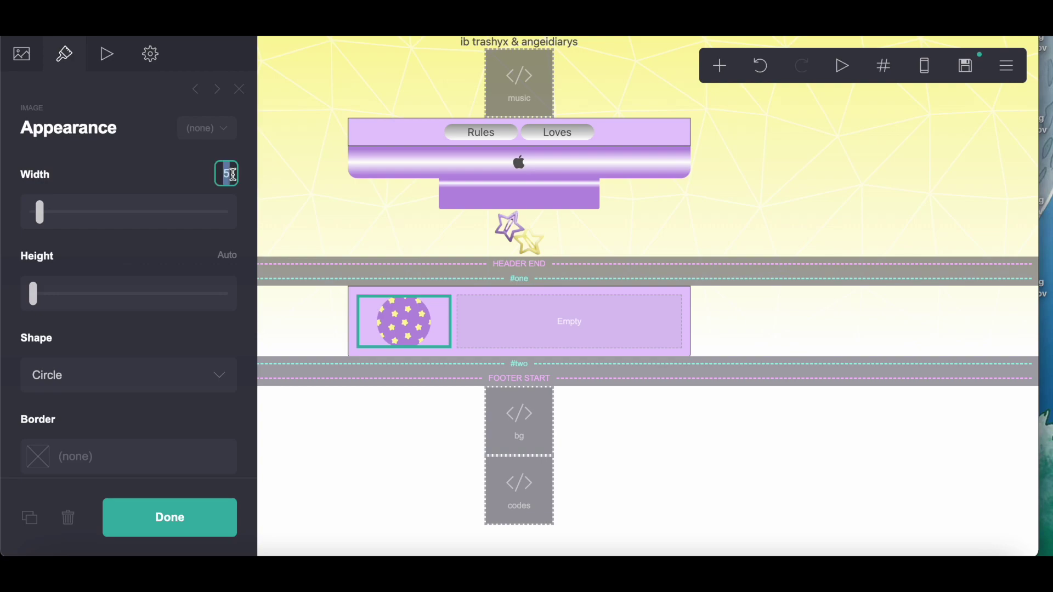
{"action": "scroll", "coordinate": [181, 179], "scroll_direction": "down", "scroll_amount": 5}
{"action": "left_click", "coordinate": [99, 336]}
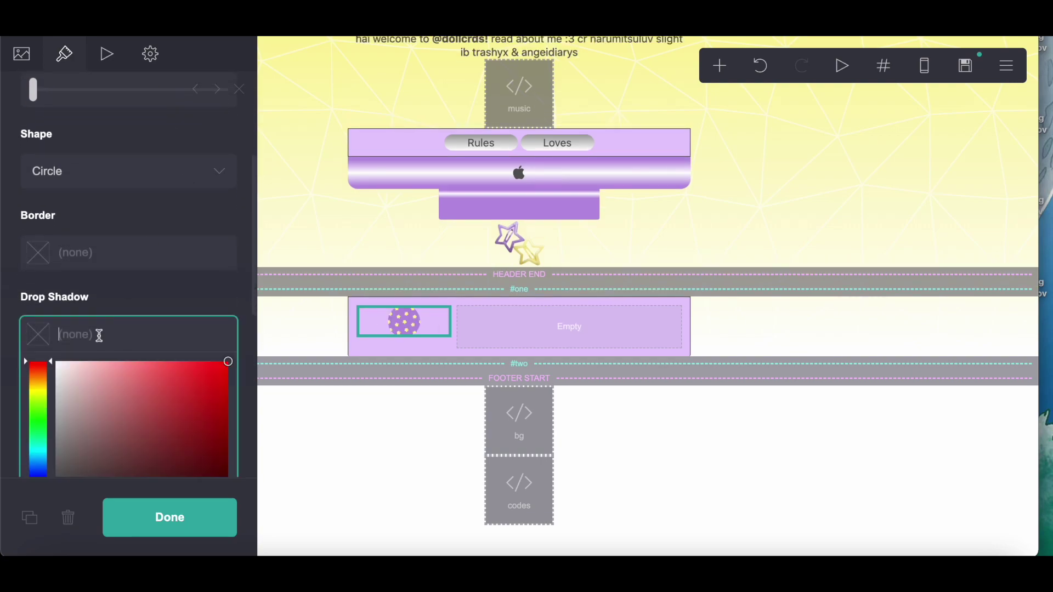
{"action": "right_click", "coordinate": [100, 336]}
{"action": "left_click", "coordinate": [127, 430]}
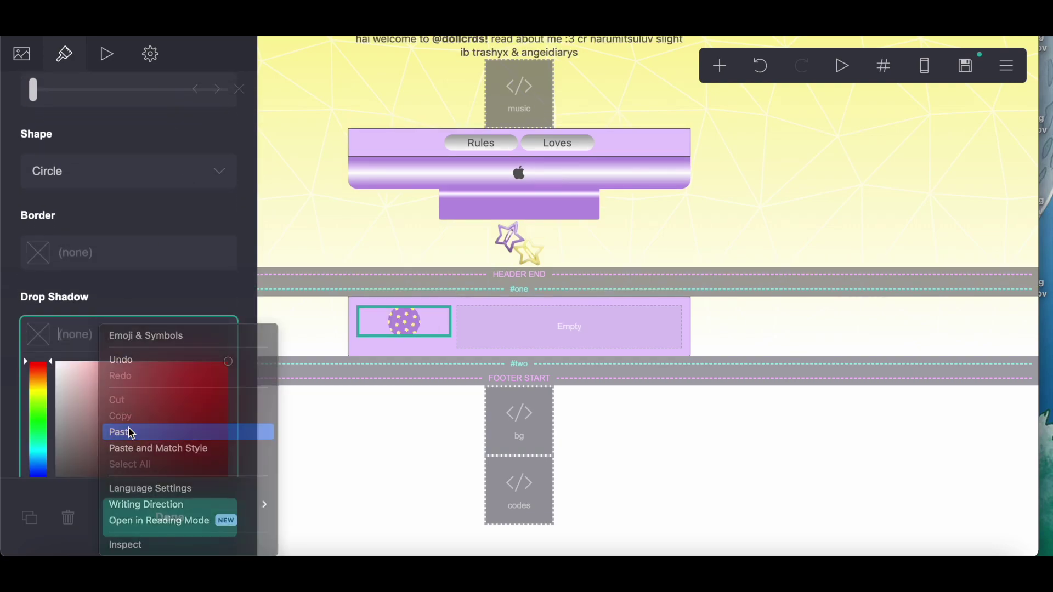
- Set the circle image's drop shadow to angle 360, size 0.5, distance 0 and blur 1
{"action": "left_click", "coordinate": [116, 295]}
{"action": "scroll", "coordinate": [120, 298], "scroll_direction": "down", "scroll_amount": 3}
{"action": "left_click", "coordinate": [115, 275]}
{"action": "left_click", "coordinate": [235, 313]}
{"action": "type", "text": "1"}
{"action": "left_click_drag", "start_coordinate": [47, 349], "coordinate": [32, 348]}
{"action": "left_click", "coordinate": [235, 233]}
{"action": "type", "text": "0.5"}
{"action": "key", "text": "Return"}
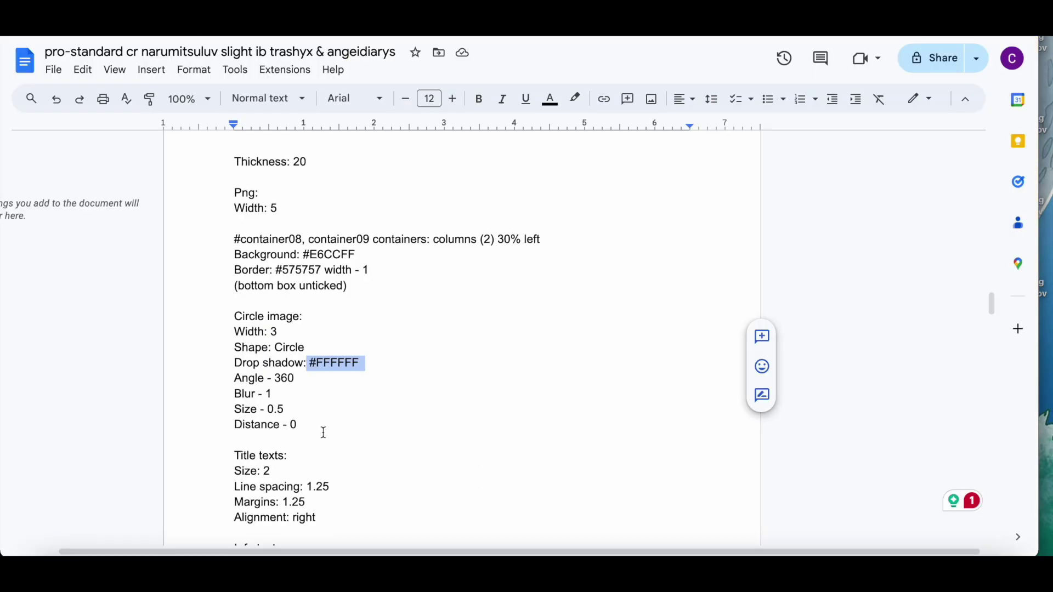
- Check the title text notes and add a text element based on the DOLLCRDS title to the container's right column
{"action": "scroll", "coordinate": [324, 433], "scroll_direction": "down", "scroll_amount": 3}
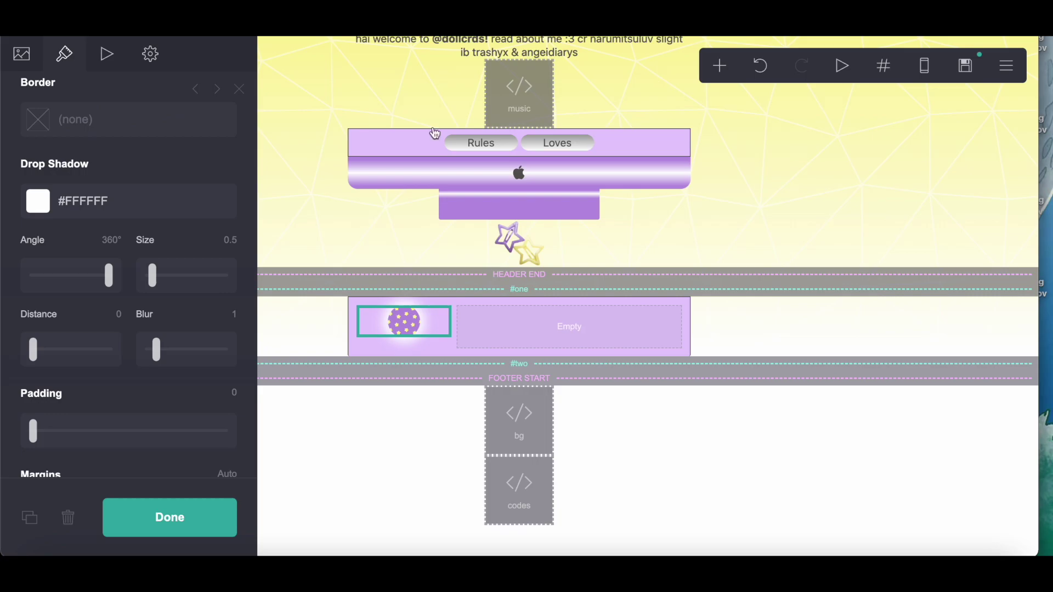
{"action": "scroll", "coordinate": [544, 220], "scroll_direction": "up", "scroll_amount": 5}
{"action": "scroll", "coordinate": [544, 219], "scroll_direction": "down", "scroll_amount": 2}
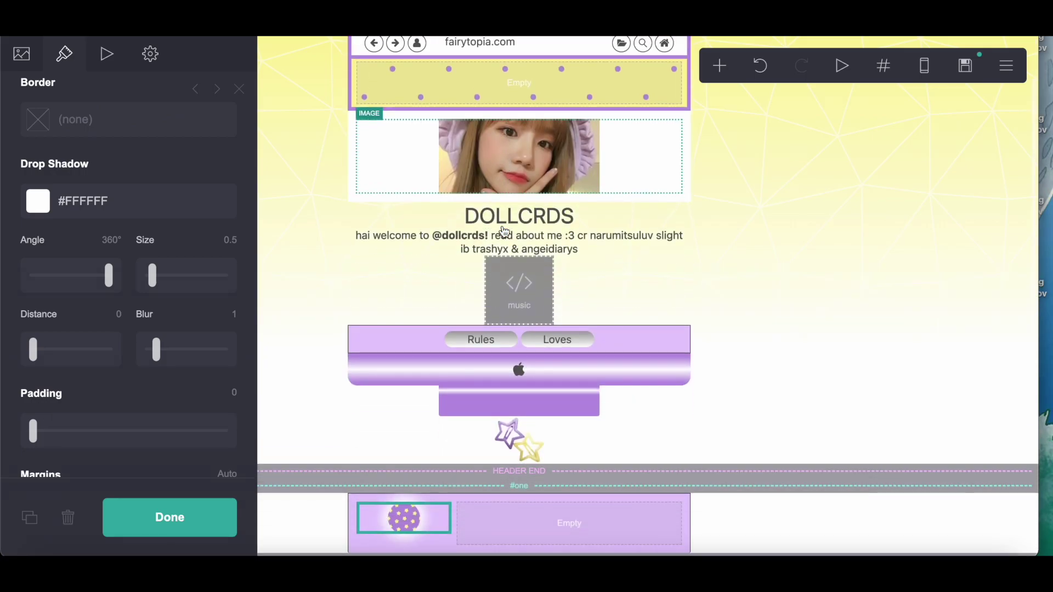
{"action": "left_click", "coordinate": [543, 215]}
{"action": "left_click", "coordinate": [719, 66]}
{"action": "left_click", "coordinate": [554, 117]}
{"action": "left_click", "coordinate": [529, 298]}
{"action": "left_click_drag", "start_coordinate": [529, 298], "coordinate": [581, 476]}
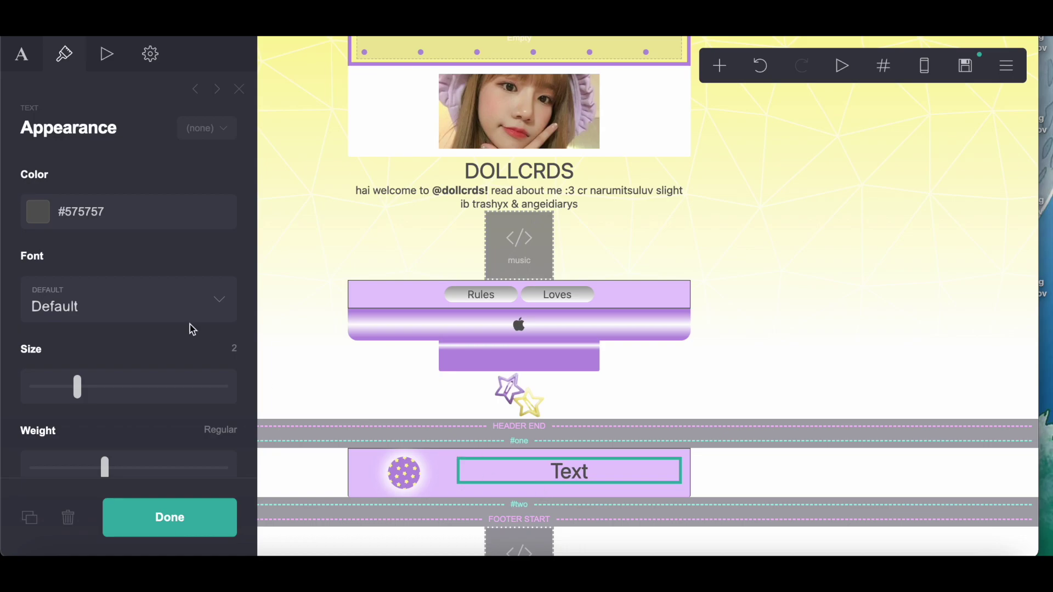
- Set the new title text's margins to 1.25 and its alignment to Right
{"action": "scroll", "coordinate": [174, 314], "scroll_direction": "down", "scroll_amount": 8}
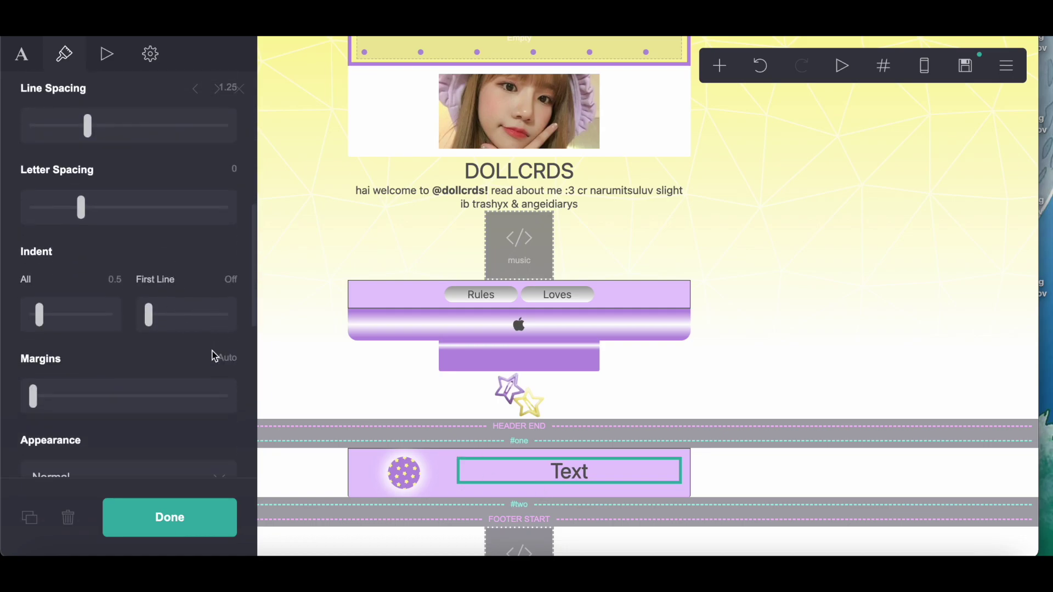
{"action": "left_click", "coordinate": [222, 345]}
{"action": "type", "text": "1.25'"}
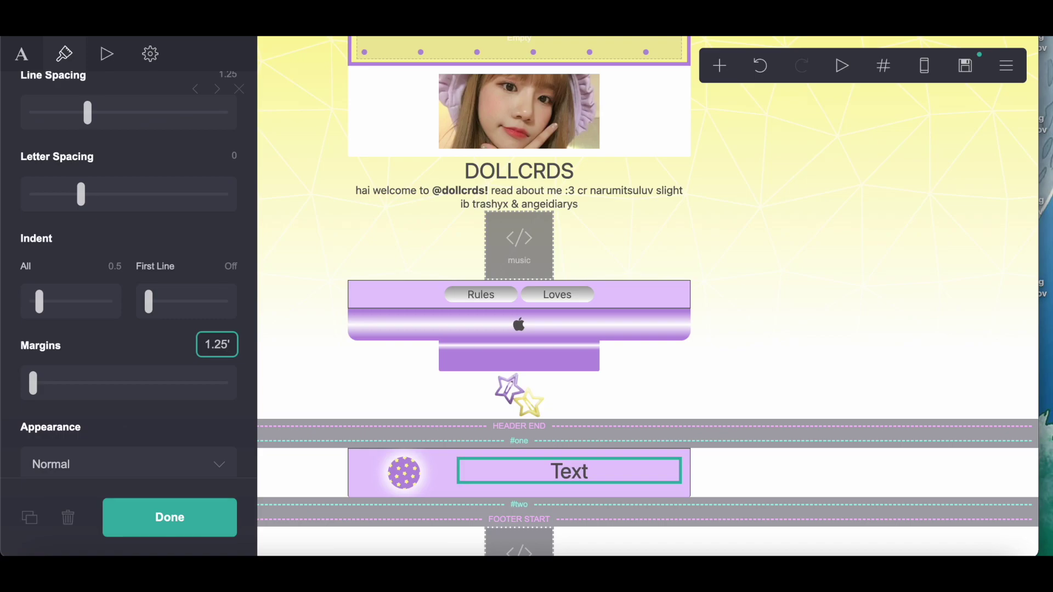
{"action": "key", "text": "Return"}
{"action": "scroll", "coordinate": [219, 395], "scroll_direction": "down", "scroll_amount": 8}
{"action": "scroll", "coordinate": [98, 219], "scroll_direction": "up", "scroll_amount": 1}
{"action": "left_click", "coordinate": [103, 164]}
{"action": "left_click", "coordinate": [88, 175]}
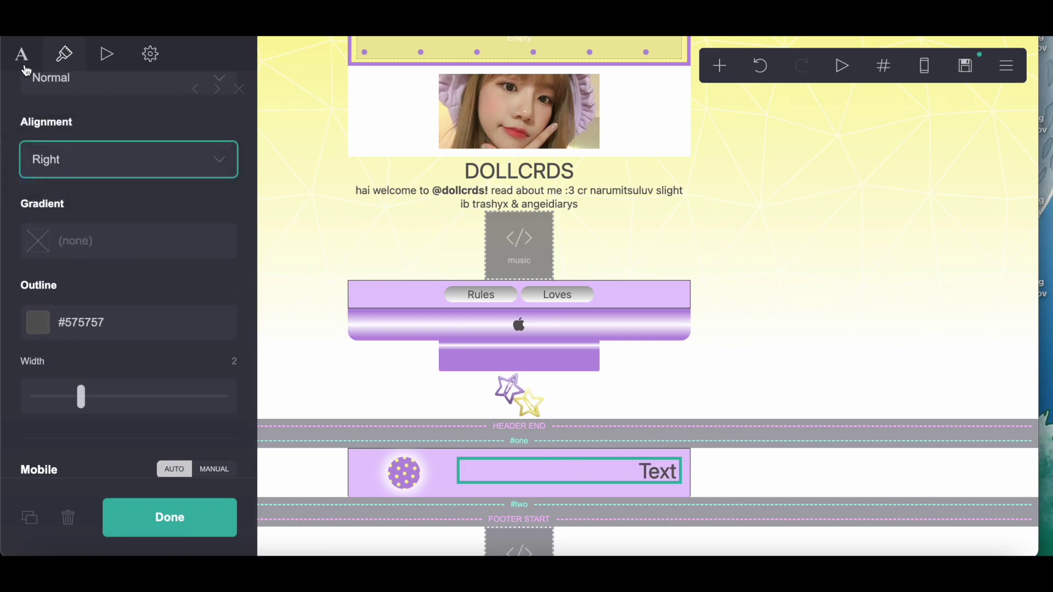
- Replace the new title's placeholder text with "Rules"
{"action": "left_click", "coordinate": [22, 61]}
{"action": "left_click_drag", "start_coordinate": [57, 92], "coordinate": [13, 96]}
{"action": "type", "text": "Rules"}
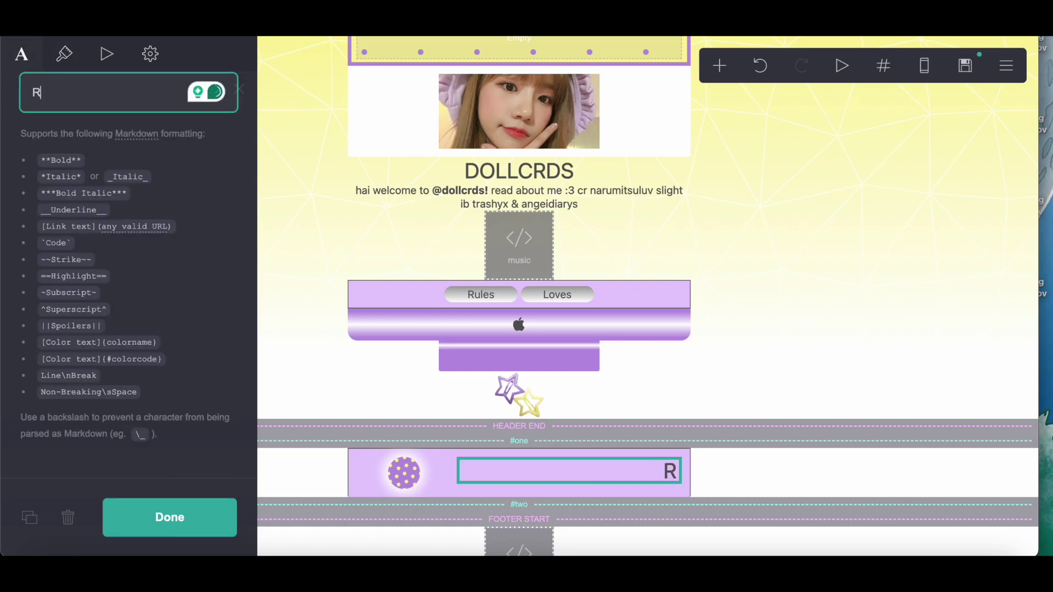
- Copy the "before u follow" paragraph with its Markdown formatting from the Rules section of the finished reference site
{"action": "left_click", "coordinate": [195, 89]}
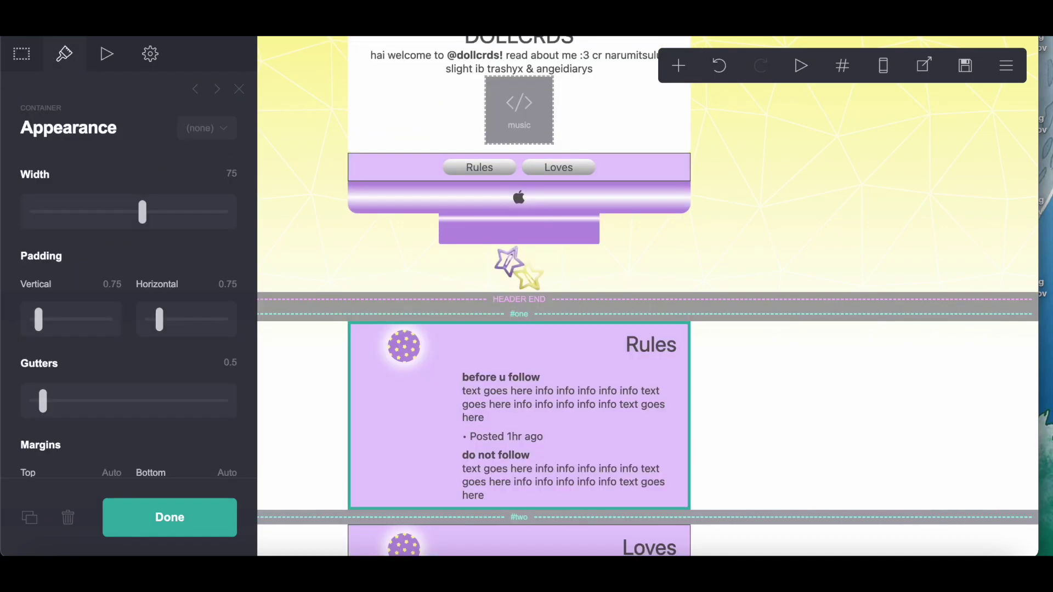
{"action": "left_click", "coordinate": [500, 409]}
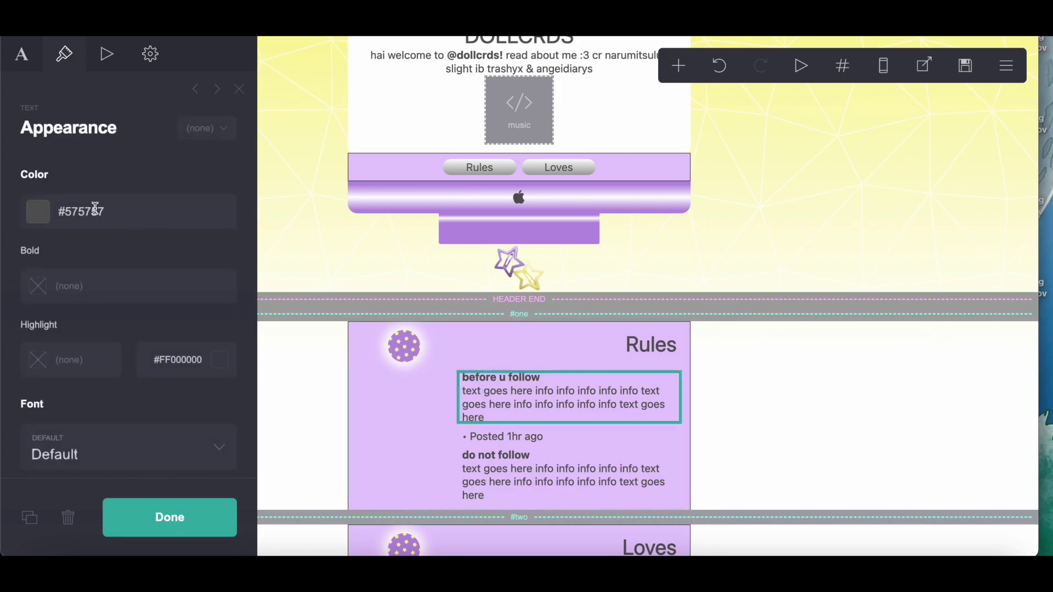
{"action": "left_click", "coordinate": [21, 54]}
{"action": "left_click_drag", "start_coordinate": [33, 165], "coordinate": [136, 245]}
{"action": "right_click", "coordinate": [118, 231]}
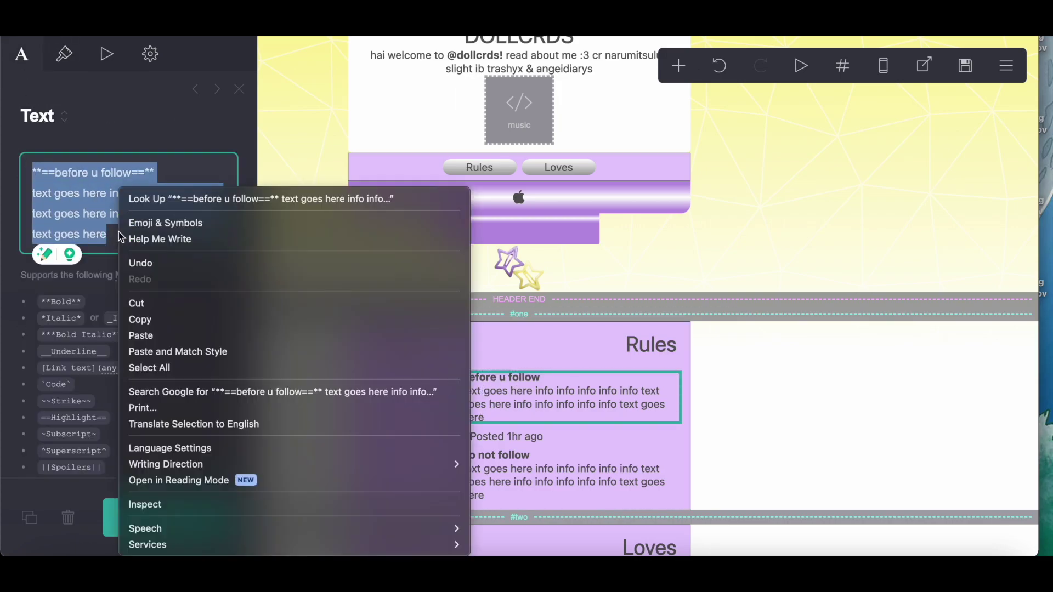
{"action": "left_click", "coordinate": [155, 317]}
{"action": "key", "text": "Delete"}
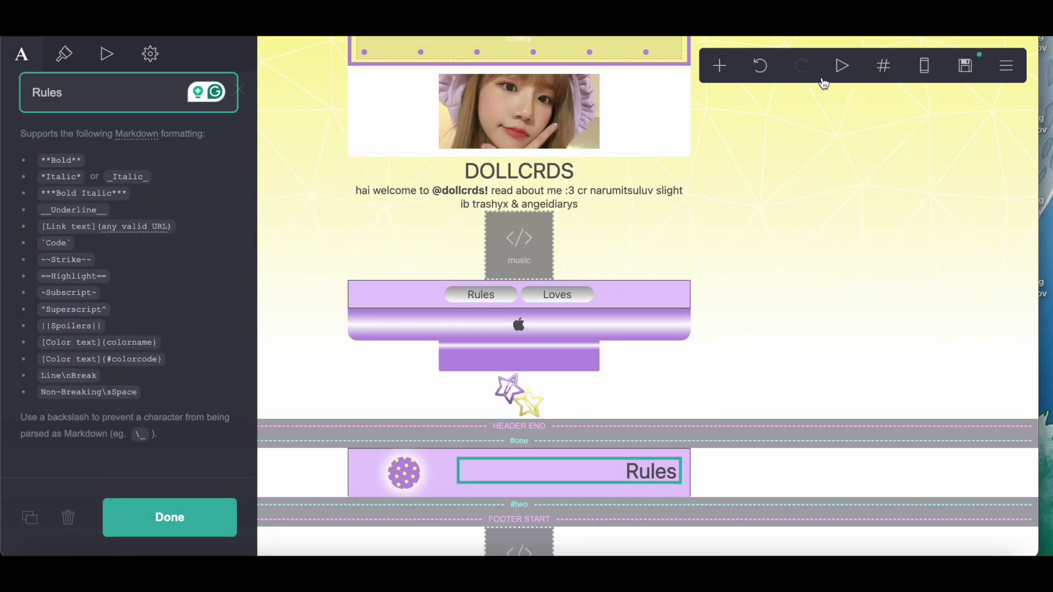
- Add a text element based on the welcome text below the Rules title and paste the "before u follow" paragraph into it
{"action": "left_click", "coordinate": [556, 202]}
{"action": "left_click", "coordinate": [718, 65]}
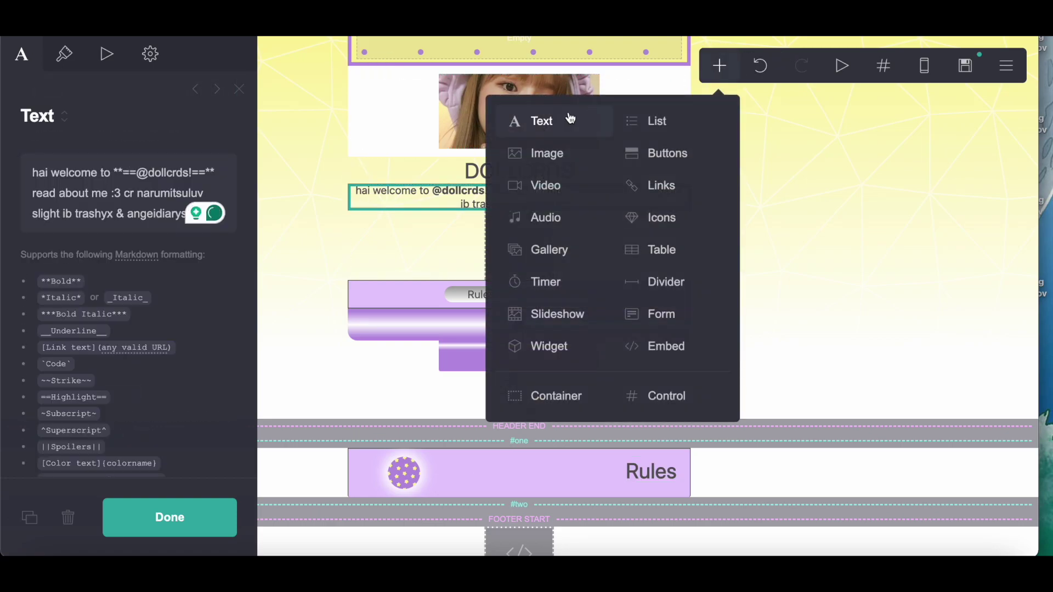
{"action": "left_click", "coordinate": [566, 113]}
{"action": "left_click_drag", "start_coordinate": [519, 304], "coordinate": [647, 342]}
{"action": "double_click", "coordinate": [39, 174]}
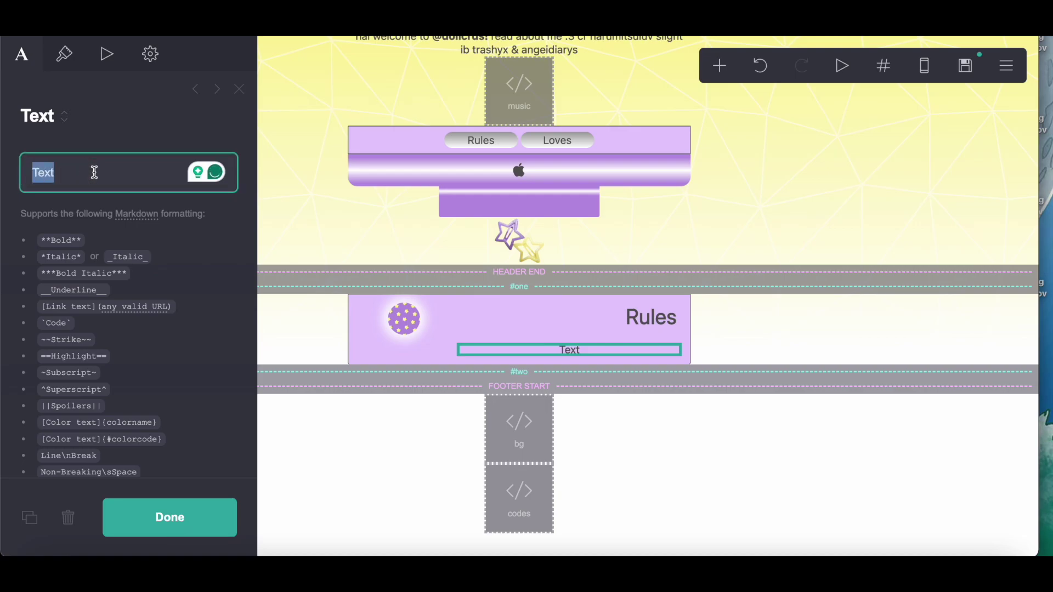
{"action": "right_click", "coordinate": [94, 171]}
{"action": "left_click", "coordinate": [115, 313]}
- Set the "before u follow" text's alignment to Left and check its settings against the info text notes
{"action": "left_click", "coordinate": [64, 63]}
{"action": "scroll", "coordinate": [82, 247], "scroll_direction": "down", "scroll_amount": 10}
{"action": "left_click", "coordinate": [63, 343]}
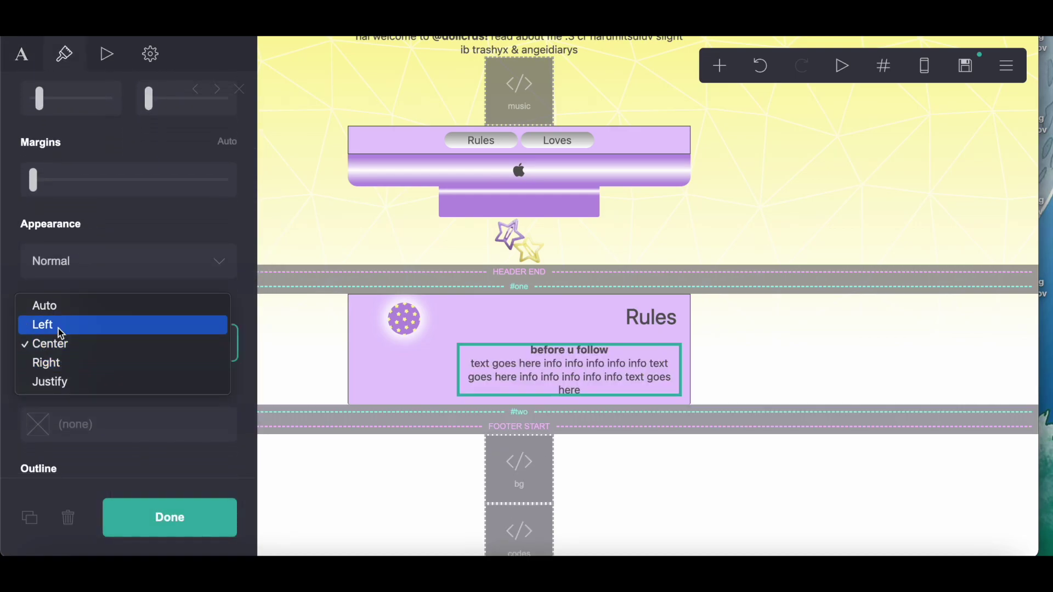
{"action": "left_click", "coordinate": [61, 325]}
{"action": "key", "text": "super+Tab"}
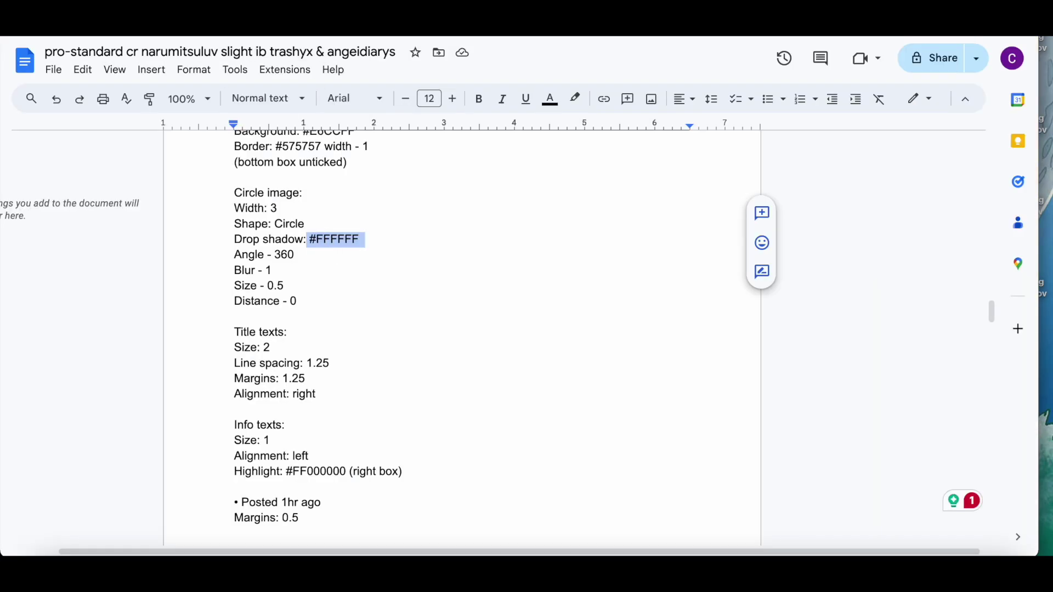
{"action": "key", "text": "super+Tab"}
{"action": "scroll", "coordinate": [188, 235], "scroll_direction": "up", "scroll_amount": 15}
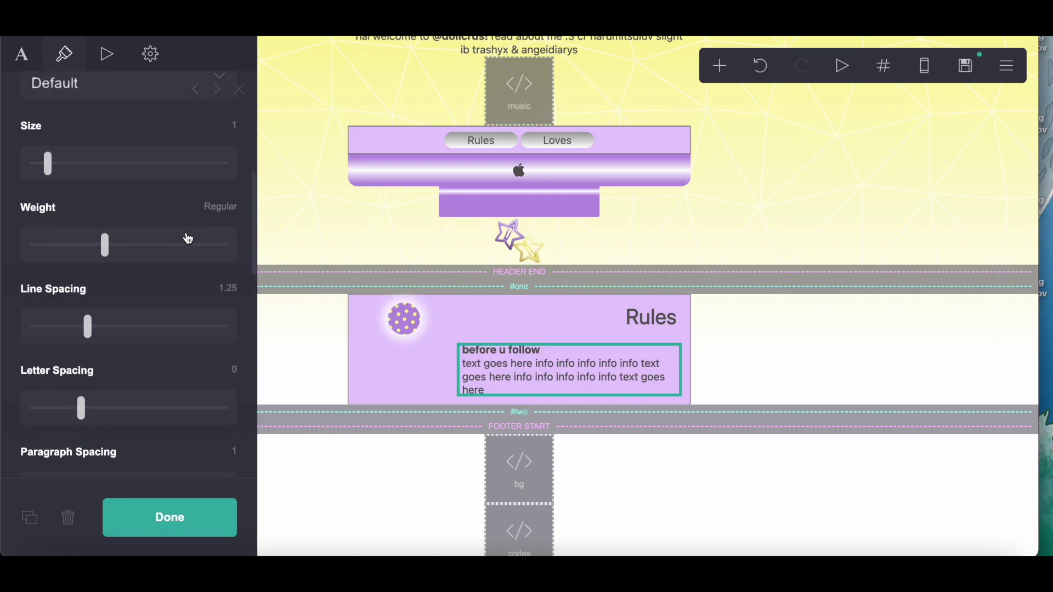
{"action": "scroll", "coordinate": [188, 238], "scroll_direction": "up", "scroll_amount": 1}
- Add another text element below the "before u follow" text and copy the "• Posted 1hr ago" line from the notes document
{"action": "left_click", "coordinate": [721, 67]}
{"action": "left_click", "coordinate": [538, 118]}
{"action": "key", "text": "super+Tab"}
{"action": "scroll", "coordinate": [254, 349], "scroll_direction": "down", "scroll_amount": 5}
{"action": "triple_click", "coordinate": [247, 341]}
{"action": "right_click", "coordinate": [340, 342]}
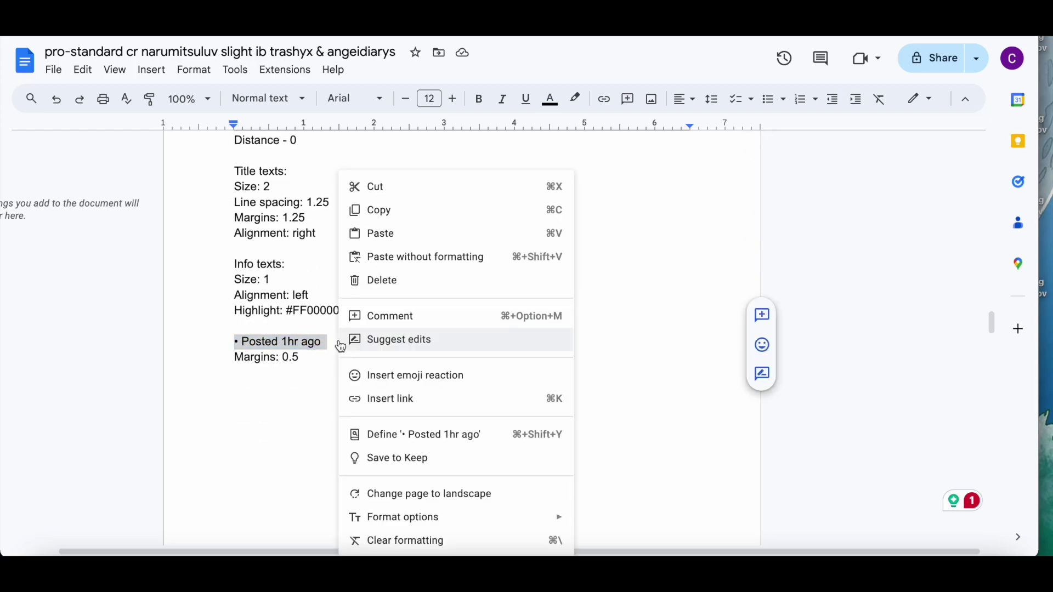
{"action": "left_click", "coordinate": [393, 211]}
{"action": "scroll", "coordinate": [396, 213], "scroll_direction": "down", "scroll_amount": 4}
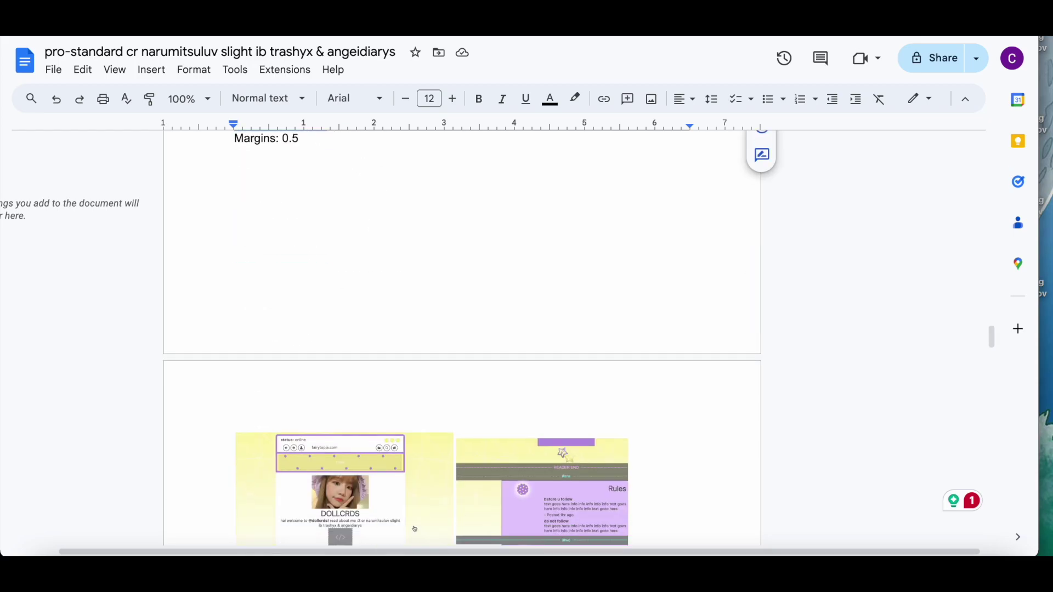
- Return to the Carrd editor and replace the new element's placeholder text with "• Posted 1hr ago"
{"action": "key", "text": "super+Tab"}
{"action": "left_click", "coordinate": [41, 52]}
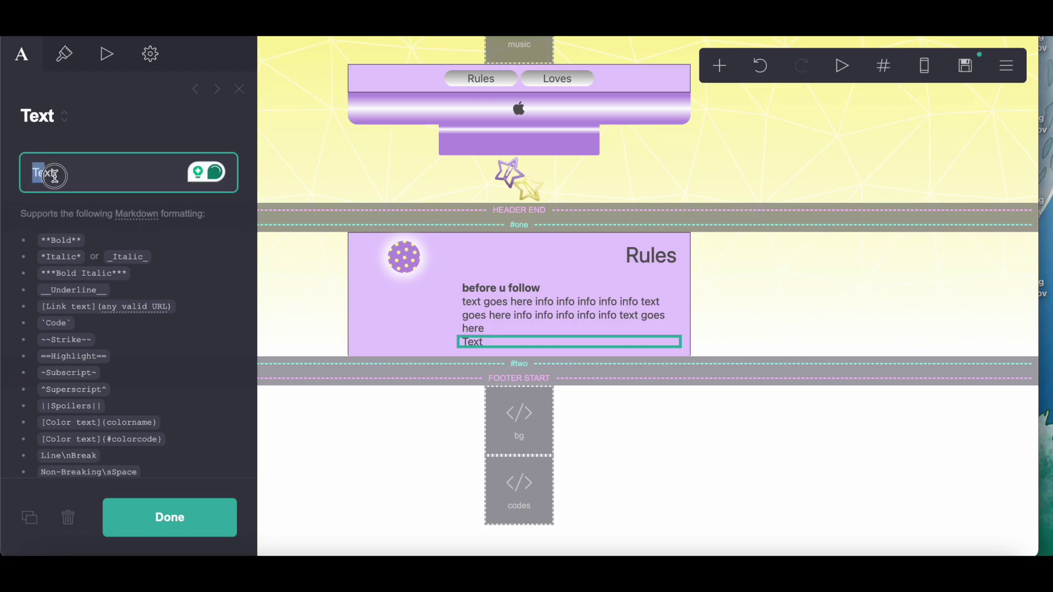
{"action": "double_click", "coordinate": [66, 175]}
{"action": "right_click", "coordinate": [106, 167]}
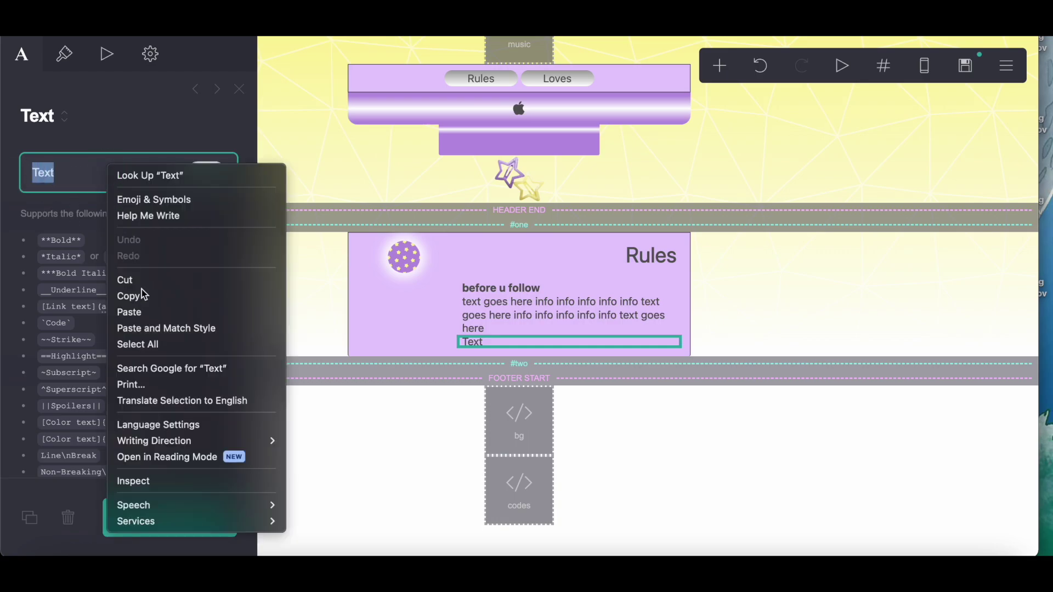
{"action": "left_click", "coordinate": [144, 317]}
- Set the "• Posted 1hr ago" text's margins to 0.5
{"action": "left_click", "coordinate": [64, 53]}
{"action": "scroll", "coordinate": [121, 238], "scroll_direction": "down", "scroll_amount": 6}
{"action": "scroll", "coordinate": [178, 319], "scroll_direction": "down", "scroll_amount": 1}
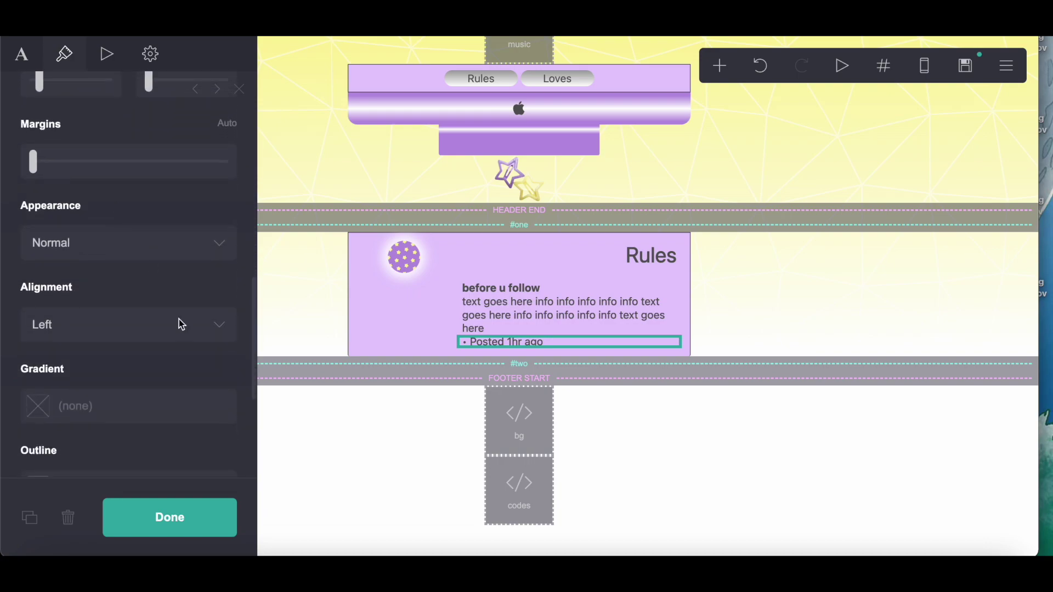
{"action": "scroll", "coordinate": [179, 319], "scroll_direction": "up", "scroll_amount": 3}
{"action": "left_click", "coordinate": [230, 206]}
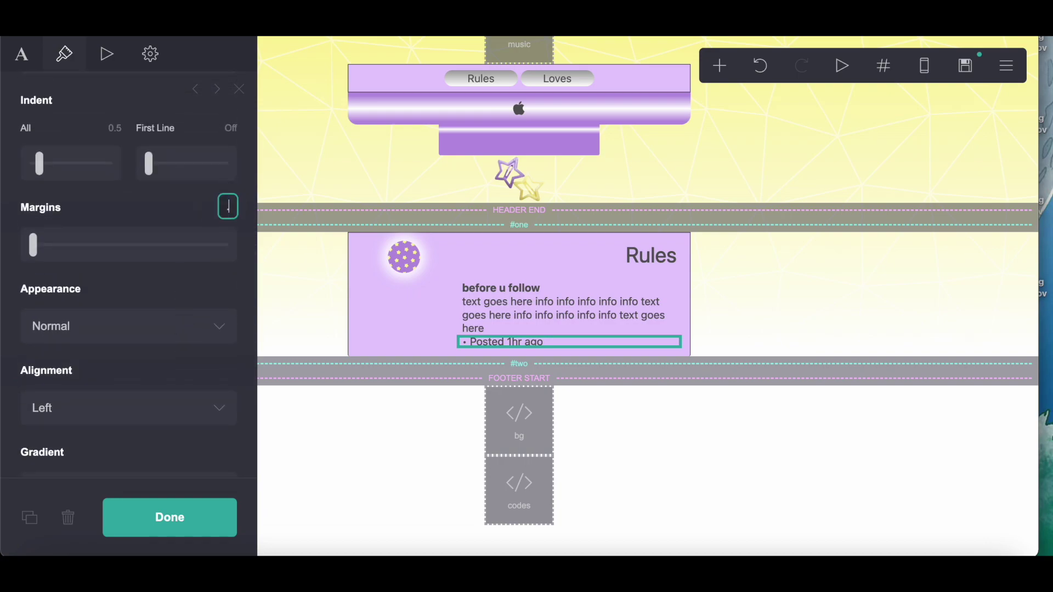
{"action": "type", "text": "0.5"}
{"action": "key", "text": "Return"}
- Add a text element based on the "before u follow" text below the "• Posted 1hr ago" line
{"action": "left_click", "coordinate": [558, 288]}
{"action": "left_click", "coordinate": [724, 53]}
{"action": "left_click_drag", "start_coordinate": [543, 132], "coordinate": [502, 349]}
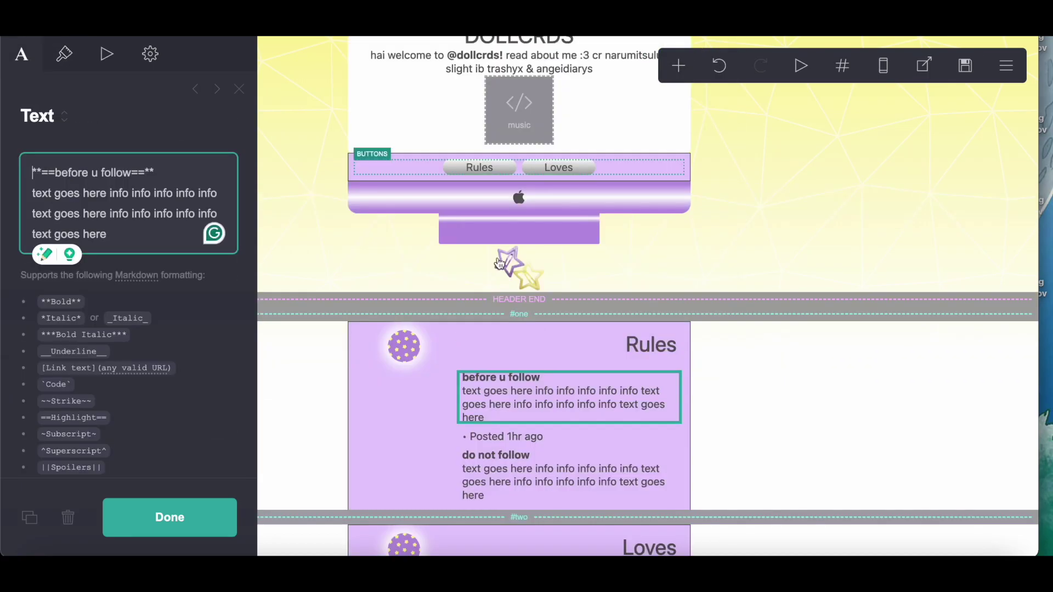
- Copy the "do not follow" paragraph with its Markdown formatting from the reference site's Rules section
{"action": "scroll", "coordinate": [522, 329], "scroll_direction": "down", "scroll_amount": 8}
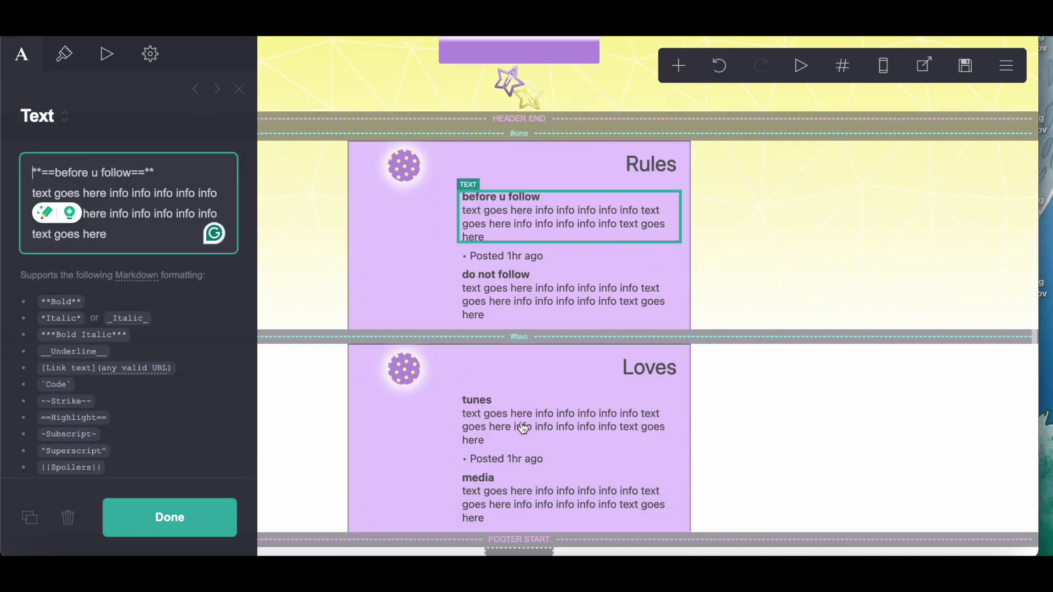
{"action": "left_click", "coordinate": [527, 147]}
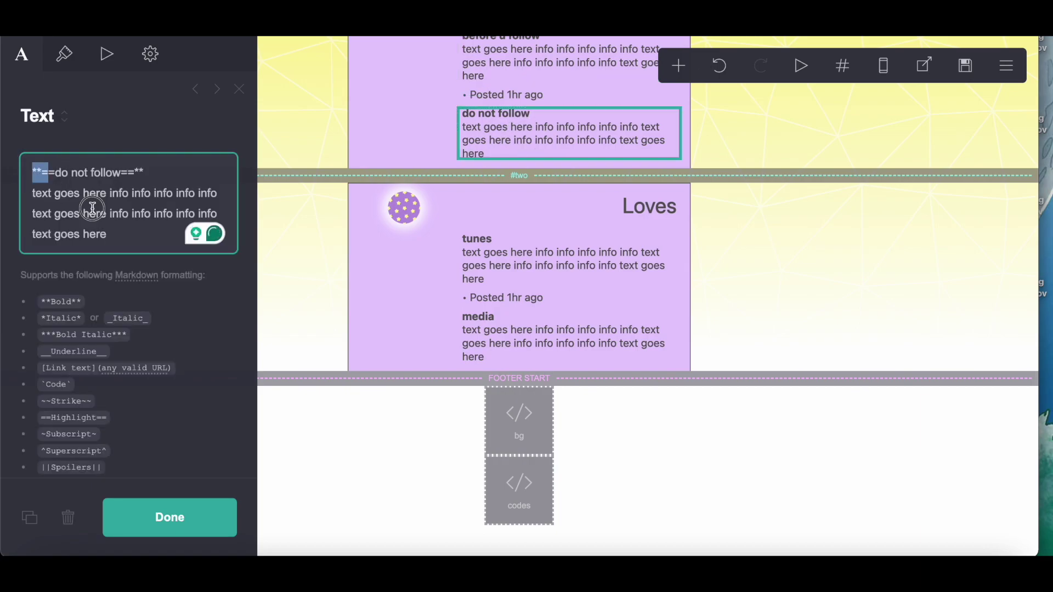
{"action": "left_click_drag", "start_coordinate": [92, 208], "coordinate": [130, 232]}
{"action": "right_click", "coordinate": [132, 192]}
{"action": "left_click", "coordinate": [153, 324]}
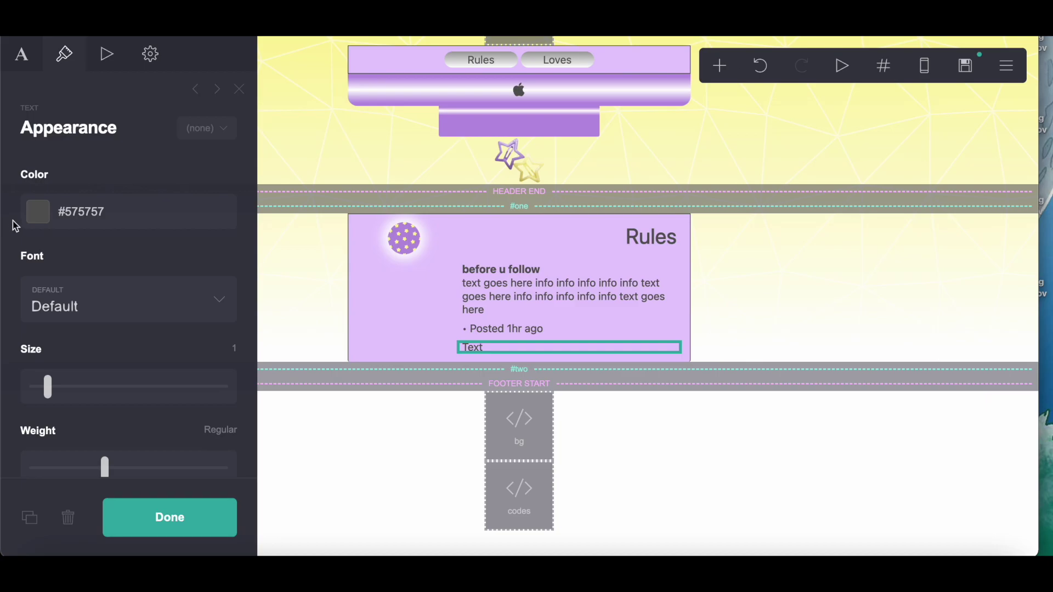
- Replace the placeholder text below the posted line with the copied "do not follow" paragraph
{"action": "left_click", "coordinate": [22, 59]}
{"action": "right_click", "coordinate": [77, 176]}
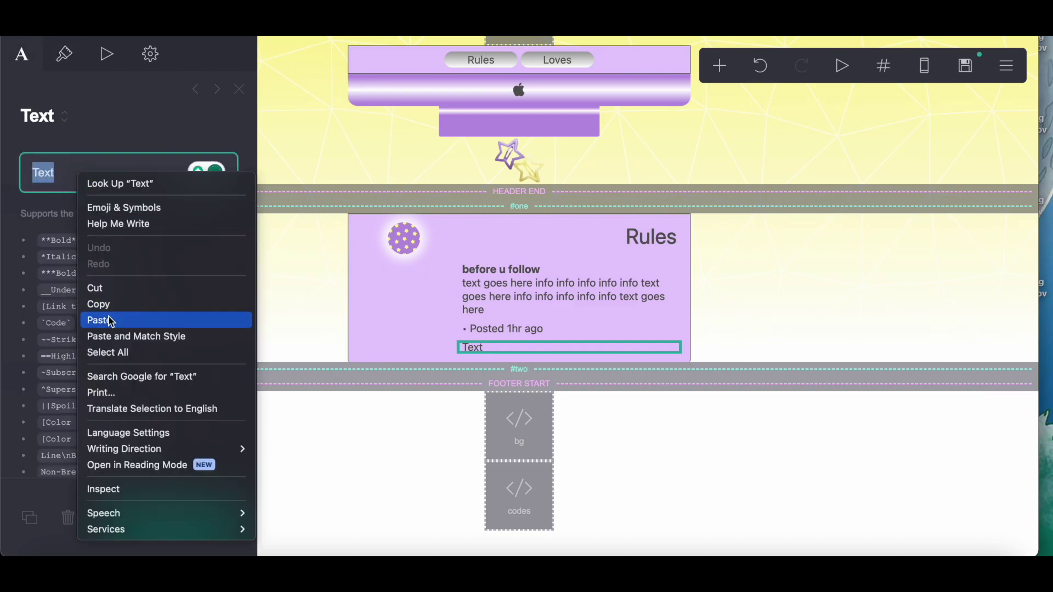
{"action": "left_click", "coordinate": [105, 320]}
- Add a container based on the Rules container between the #two section break and the footer start
{"action": "left_click", "coordinate": [356, 318]}
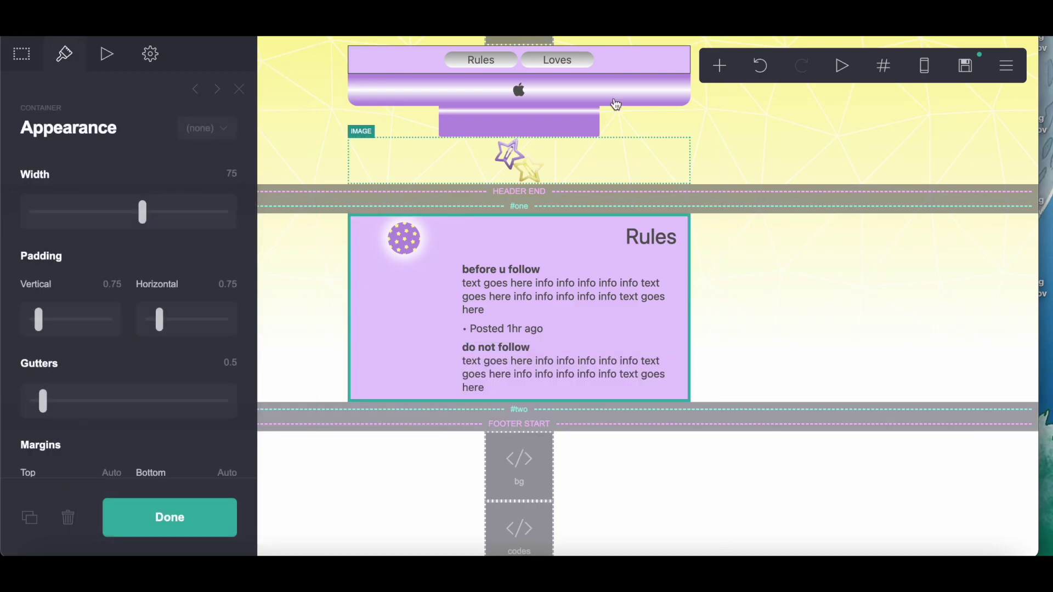
{"action": "left_click", "coordinate": [720, 55]}
{"action": "left_click", "coordinate": [548, 393]}
{"action": "left_click_drag", "start_coordinate": [463, 331], "coordinate": [614, 362]}
- Add an image element based on the circle image to the new container under #two
{"action": "left_click", "coordinate": [391, 140]}
{"action": "left_click", "coordinate": [718, 67]}
{"action": "left_click", "coordinate": [548, 152]}
{"action": "left_click_drag", "start_coordinate": [408, 299], "coordinate": [422, 478]}
- Set the #two container's type to Columns and its right column width to 70%
{"action": "left_click", "coordinate": [355, 463]}
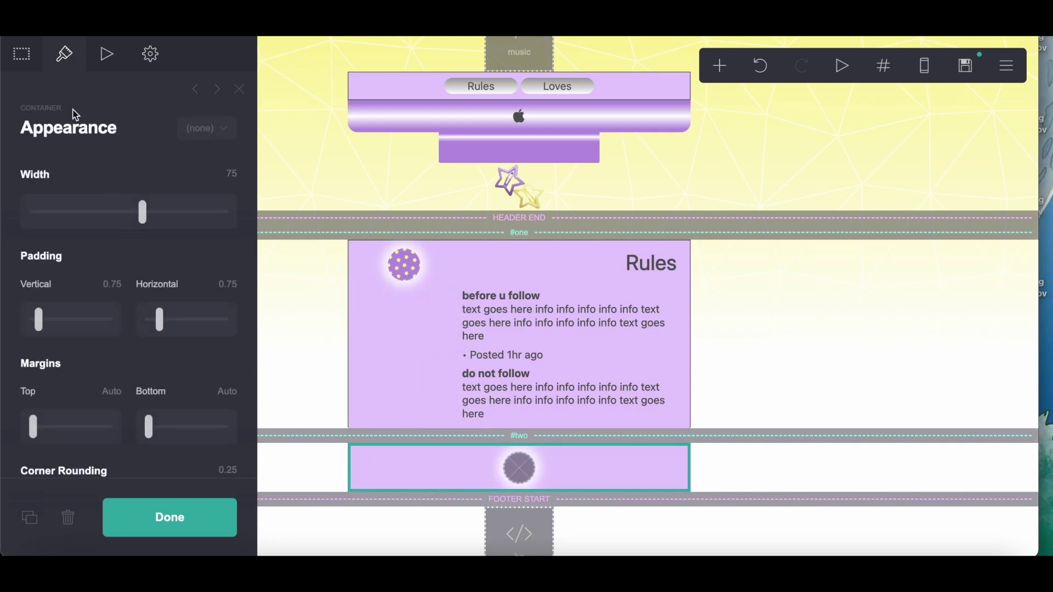
{"action": "left_click", "coordinate": [21, 53]}
{"action": "left_click", "coordinate": [62, 219]}
{"action": "left_click", "coordinate": [61, 224]}
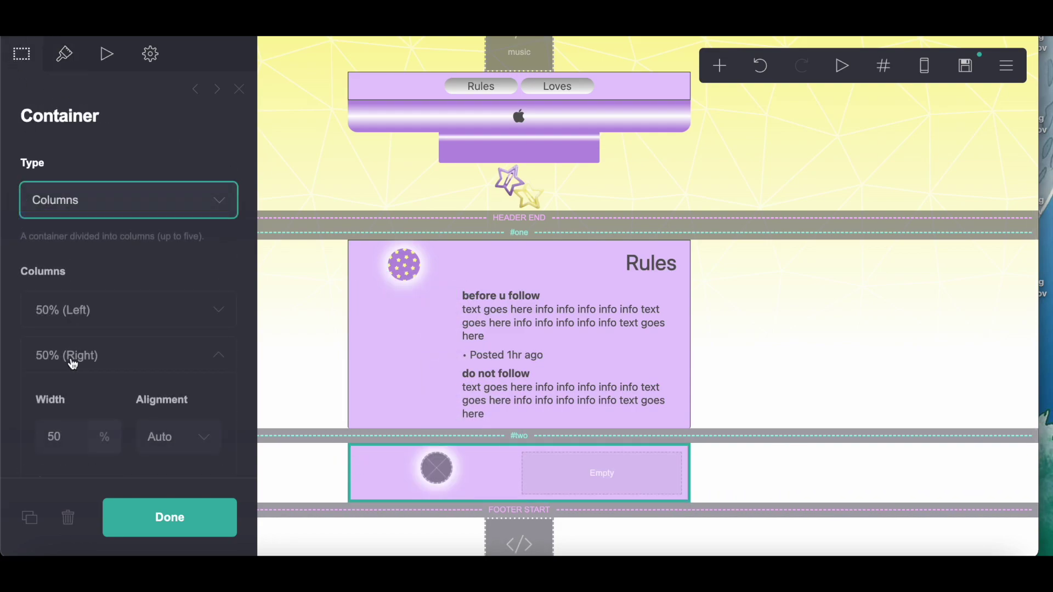
{"action": "left_click", "coordinate": [66, 437]}
{"action": "type", "text": "7"}
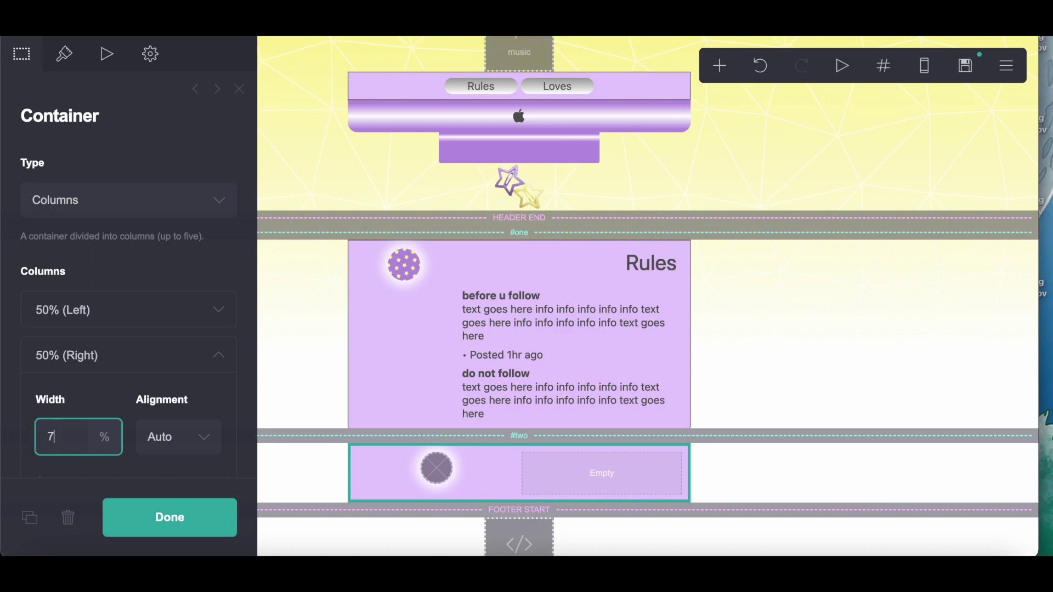
{"action": "type", "text": "0"}
{"action": "key", "text": "Return"}
- Add a text element based on the Rules title to the #two container's right column and replace its text with "Loves"
{"action": "left_click", "coordinate": [627, 277]}
{"action": "left_click", "coordinate": [720, 65]}
{"action": "left_click", "coordinate": [540, 120]}
{"action": "left_click_drag", "start_coordinate": [643, 306], "coordinate": [506, 468]}
{"action": "left_click_drag", "start_coordinate": [46, 176], "coordinate": [32, 174]}
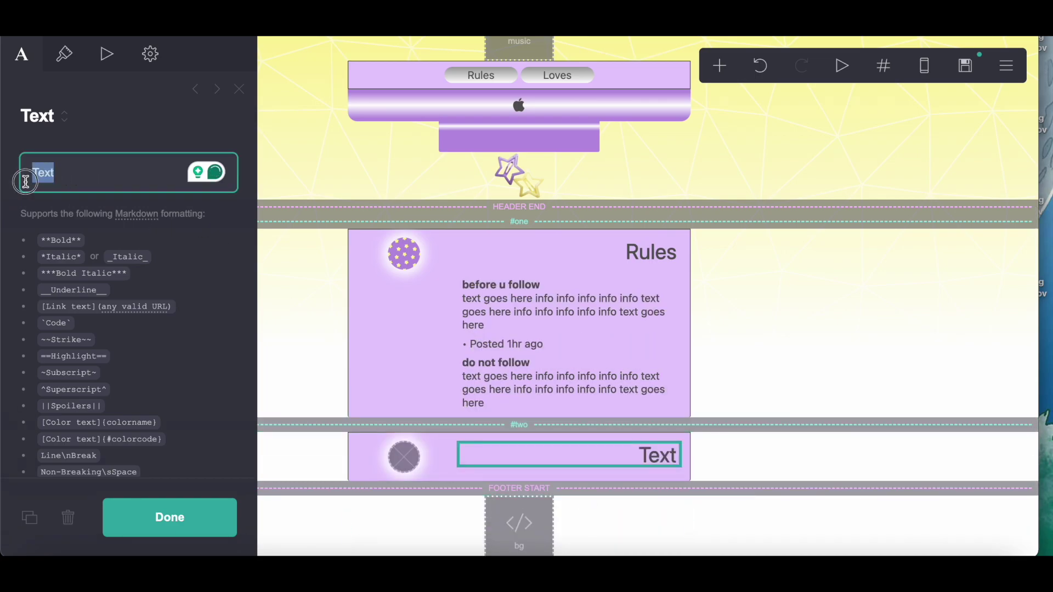
- Upload the yellow-star pattern image 82d9687203...da2fae92.jpeg to the Loves circle image, with the crop expanded to the full picture
{"action": "left_click", "coordinate": [389, 445]}
{"action": "left_click", "coordinate": [26, 67]}
{"action": "left_click", "coordinate": [127, 220]}
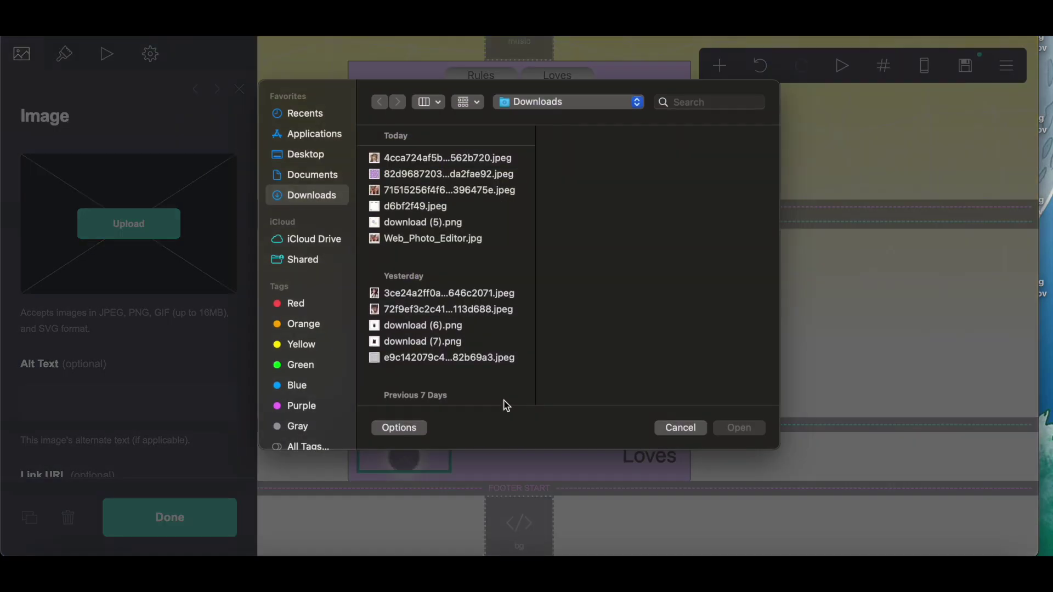
{"action": "left_click", "coordinate": [449, 174]}
{"action": "left_click", "coordinate": [742, 427]}
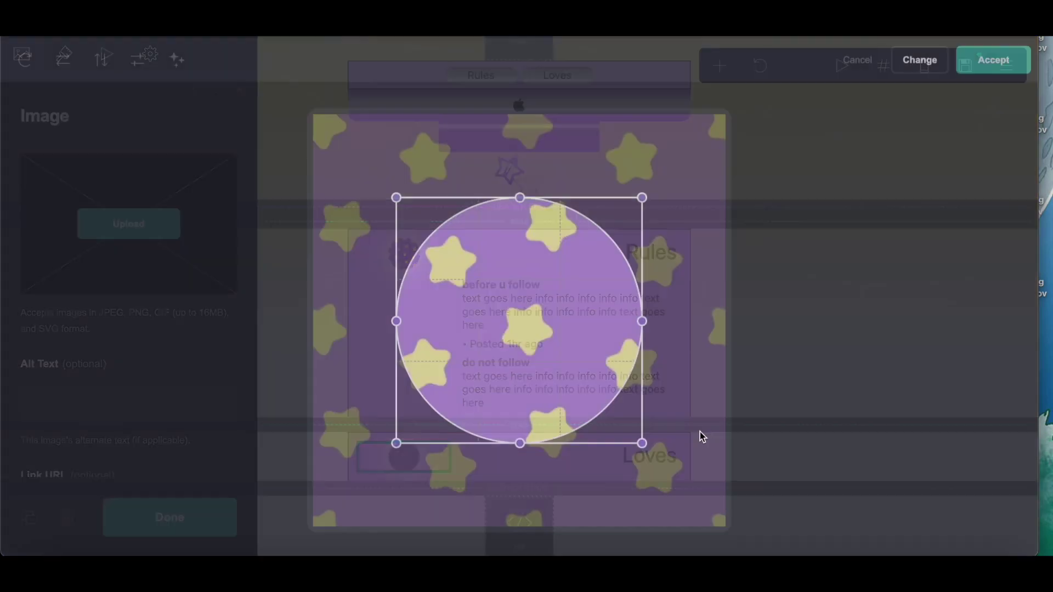
{"action": "left_click_drag", "start_coordinate": [487, 282], "coordinate": [246, 144]}
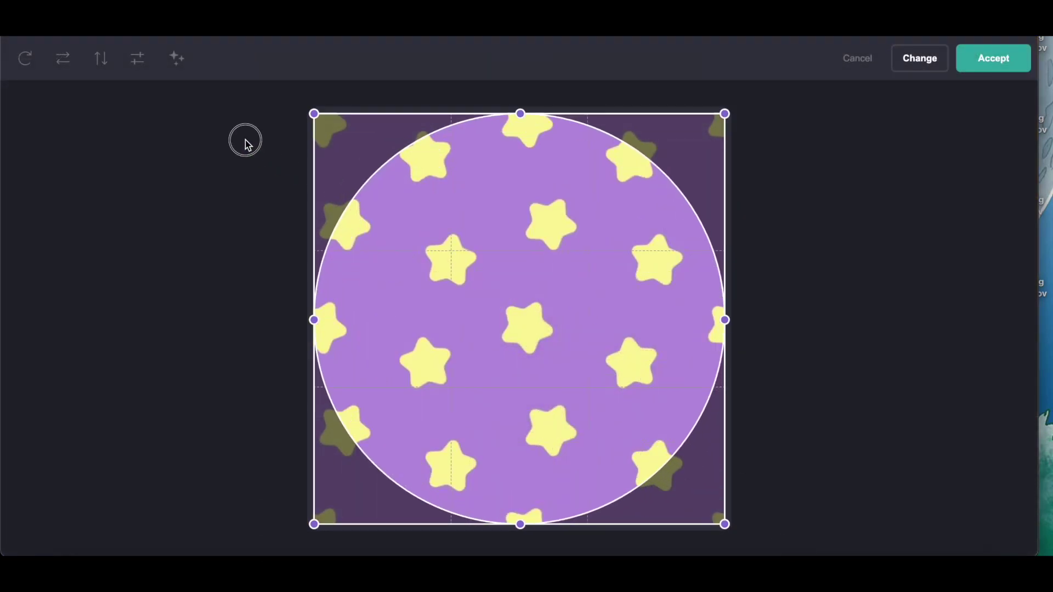
{"action": "left_click", "coordinate": [988, 69]}
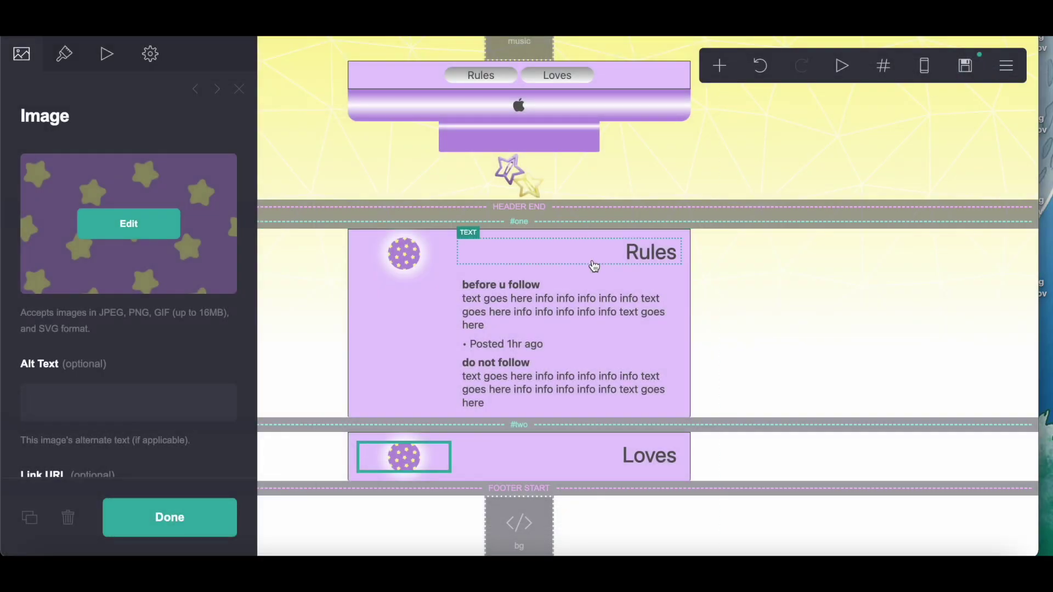
- Add a text element based on the "before u follow" text and move it beneath the Loves title
{"action": "left_click", "coordinate": [563, 296]}
{"action": "left_click", "coordinate": [719, 66]}
{"action": "left_click", "coordinate": [576, 122]}
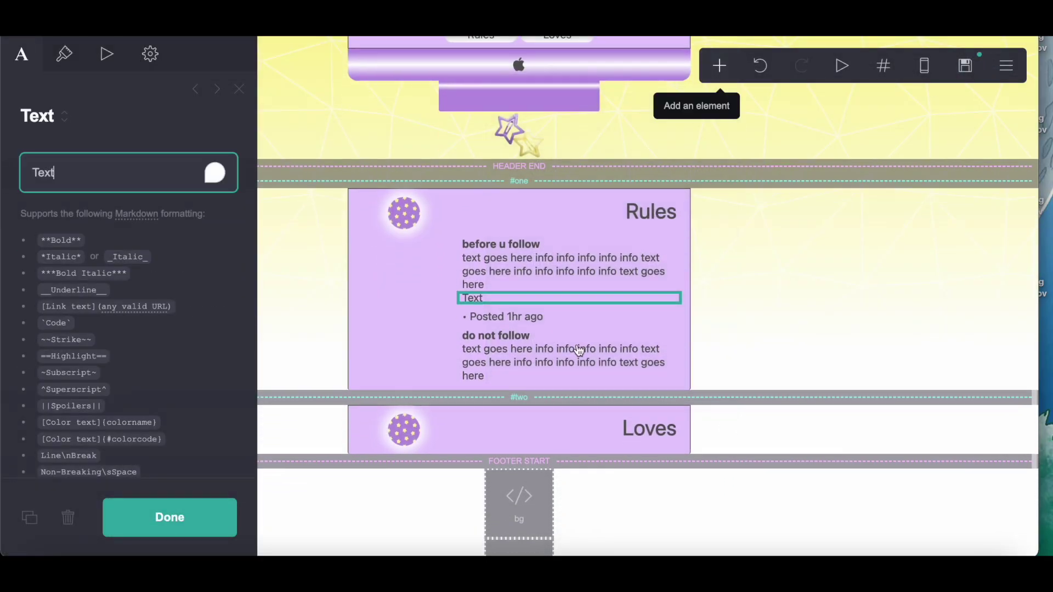
{"action": "left_click_drag", "start_coordinate": [501, 301], "coordinate": [618, 416]}
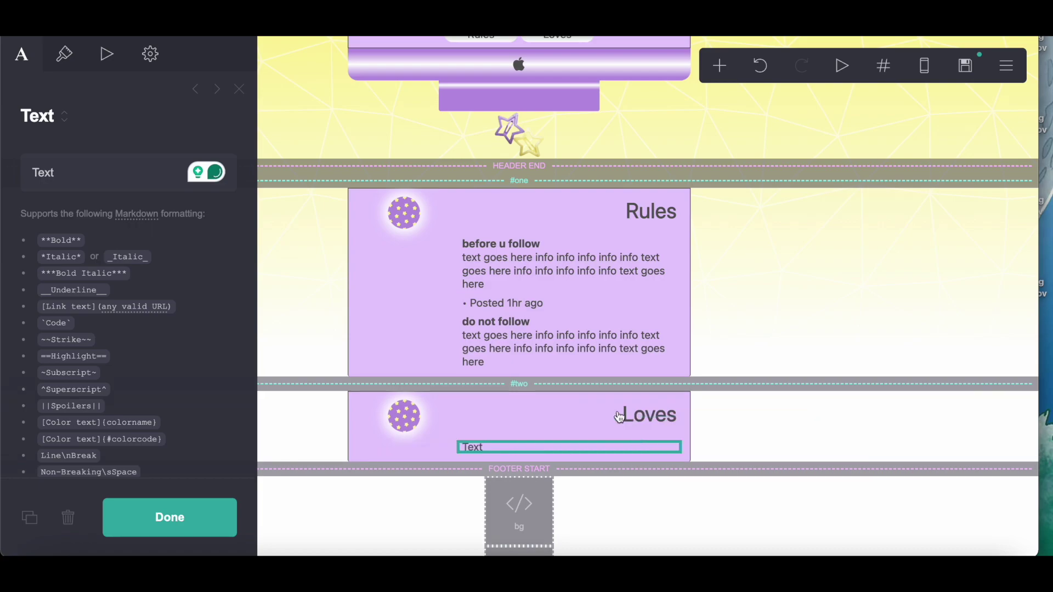
- Copy the "before u follow" content into the new Loves text element and change its heading to "tunes"
{"action": "left_click", "coordinate": [523, 262]}
{"action": "left_click_drag", "start_coordinate": [34, 171], "coordinate": [113, 235]}
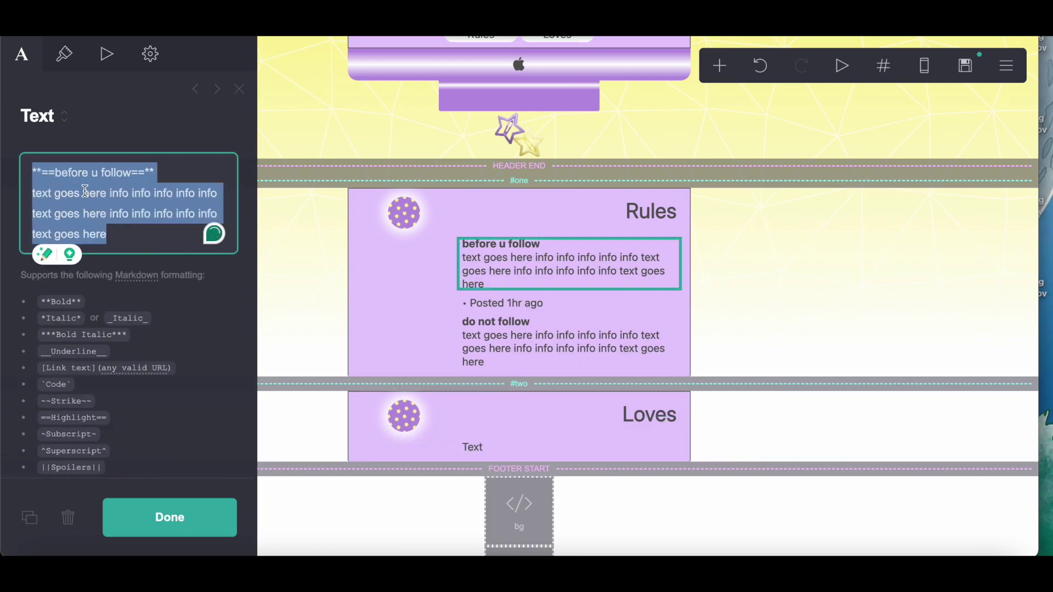
{"action": "right_click", "coordinate": [109, 189]}
{"action": "left_click", "coordinate": [125, 320]}
{"action": "left_click", "coordinate": [489, 448]}
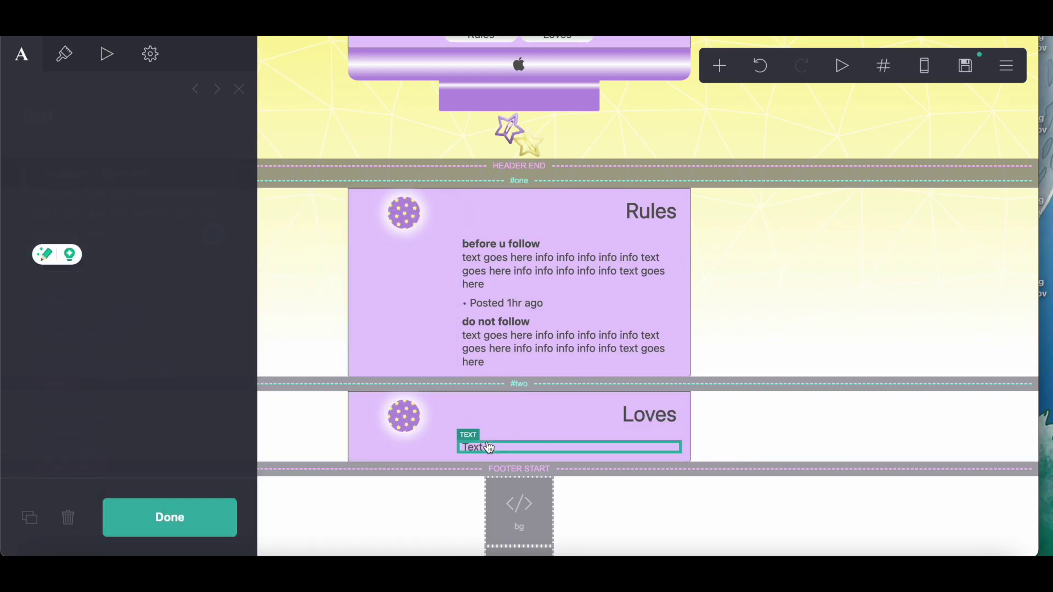
{"action": "right_click", "coordinate": [70, 177]}
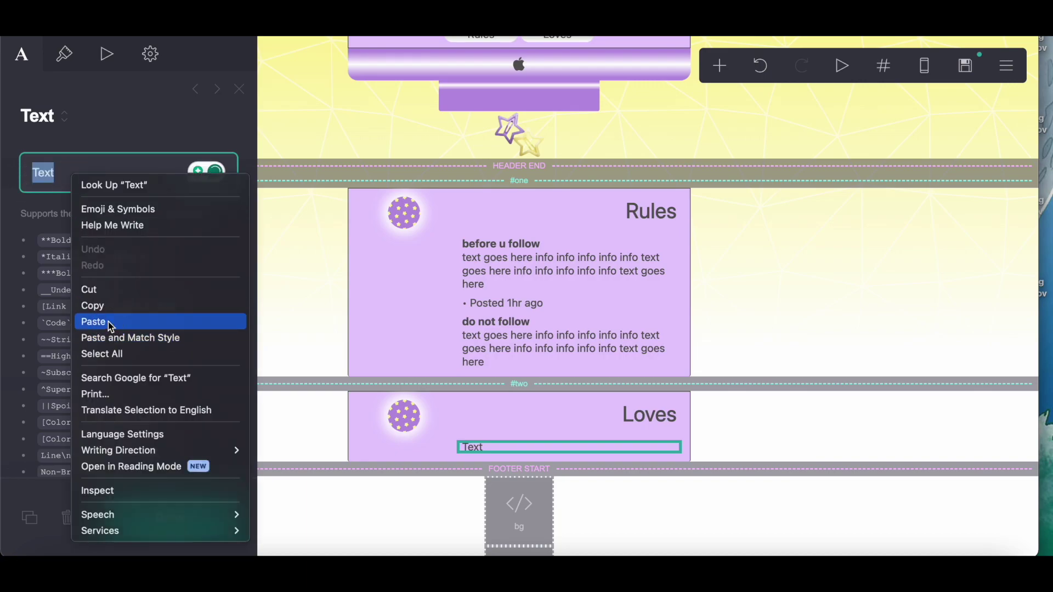
{"action": "left_click", "coordinate": [110, 322]}
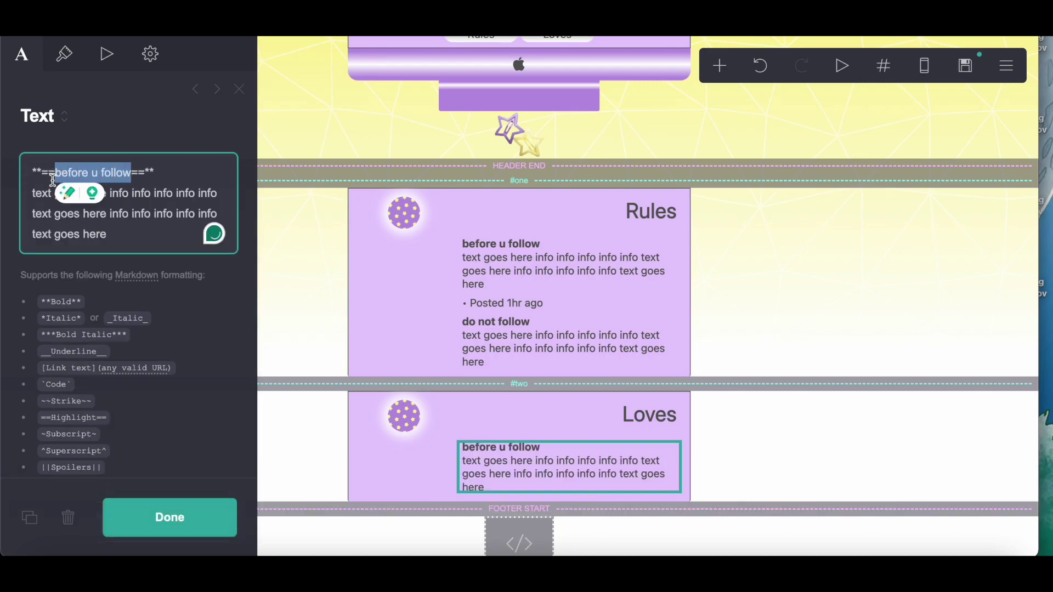
{"action": "type", "text": "tu"}
- Add a text element based on the "• Posted 1hr ago" line and move it below the tunes text
{"action": "left_click", "coordinate": [641, 304]}
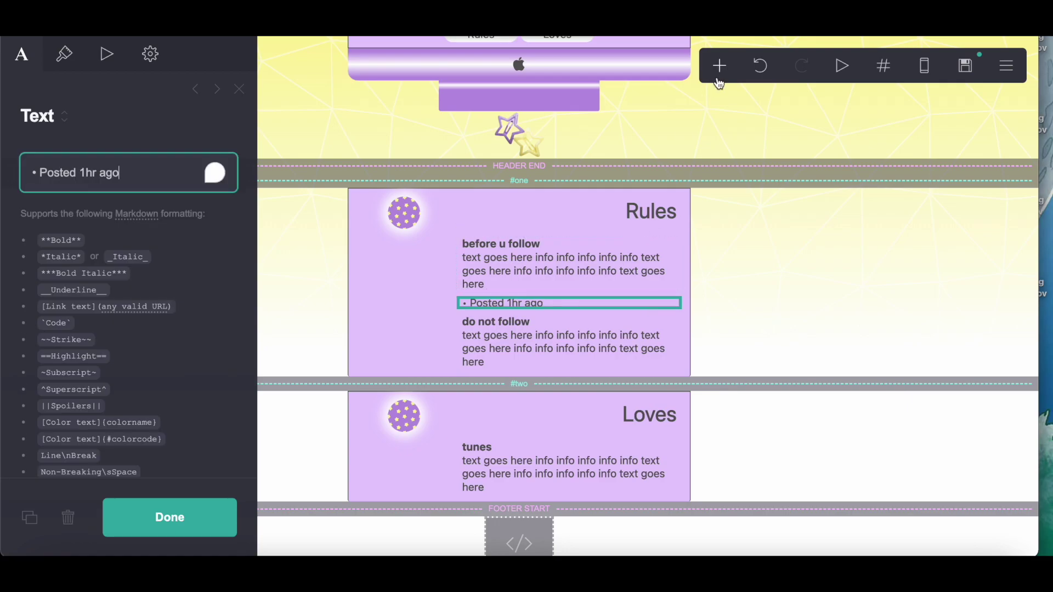
{"action": "left_click", "coordinate": [719, 66]}
{"action": "left_click", "coordinate": [544, 115]}
{"action": "left_click_drag", "start_coordinate": [504, 296], "coordinate": [489, 480]}
- Copy "• Posted 1hr ago" from the Rules section into the new text element below tunes
{"action": "left_click", "coordinate": [516, 276]}
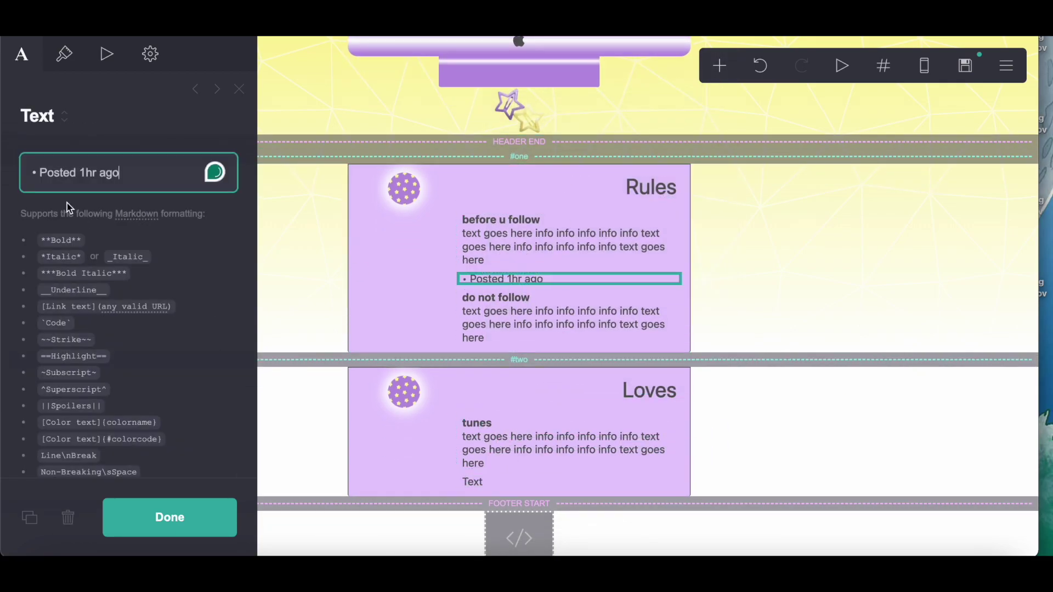
{"action": "left_click_drag", "start_coordinate": [96, 178], "coordinate": [122, 175]}
{"action": "right_click", "coordinate": [126, 179]}
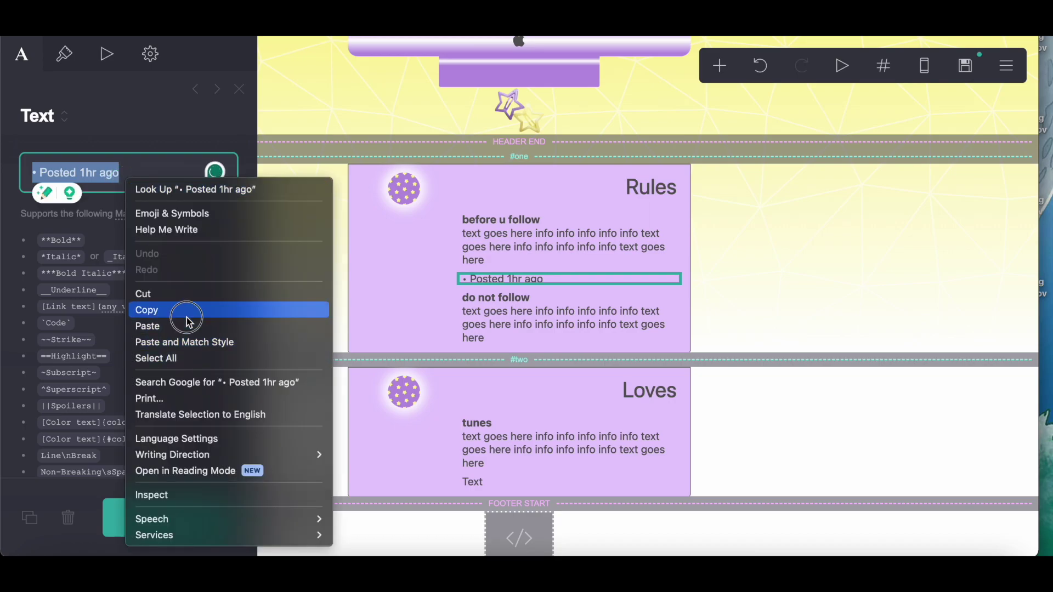
{"action": "left_click", "coordinate": [183, 309]}
{"action": "left_click", "coordinate": [475, 482]}
{"action": "left_click", "coordinate": [24, 175]}
{"action": "left_click_drag", "start_coordinate": [25, 175], "coordinate": [121, 175]}
{"action": "right_click", "coordinate": [122, 175]}
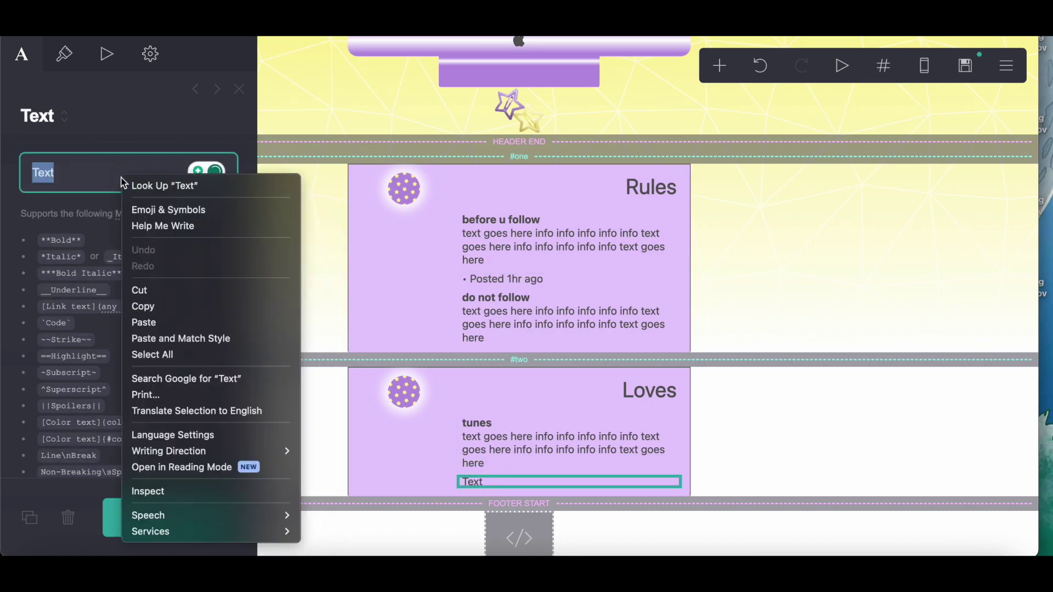
{"action": "left_click", "coordinate": [158, 323]}
- Add a text element based on the "do not follow" text and move it below the Posted line in Loves
{"action": "left_click", "coordinate": [498, 323]}
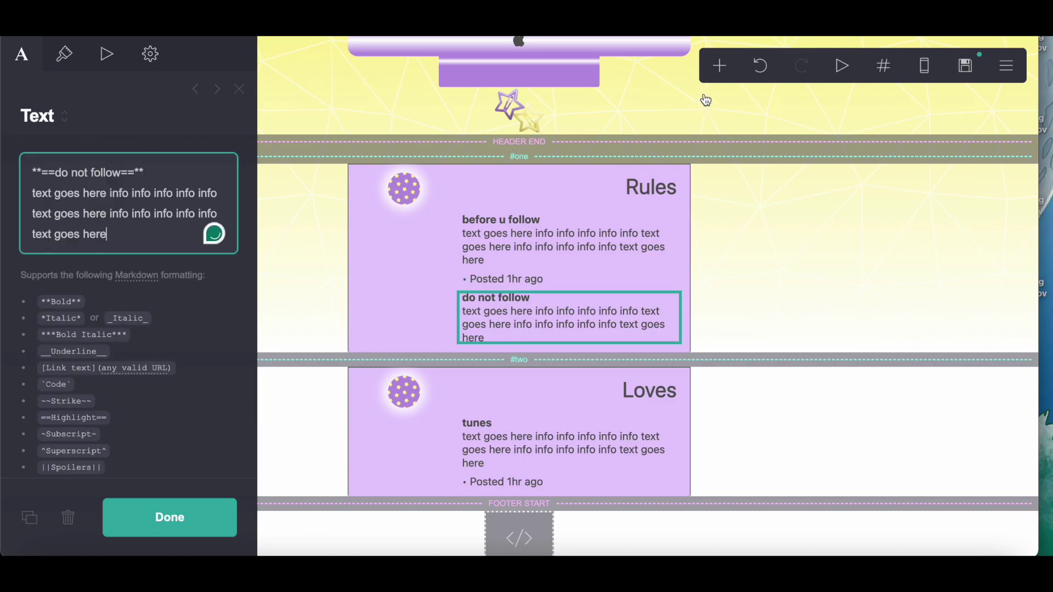
{"action": "left_click", "coordinate": [712, 74]}
{"action": "left_click", "coordinate": [540, 127]}
{"action": "left_click_drag", "start_coordinate": [495, 308], "coordinate": [526, 456]}
- Copy the "do not follow" content into the last Loves text element and change its heading to "media"
{"action": "left_click", "coordinate": [472, 274]}
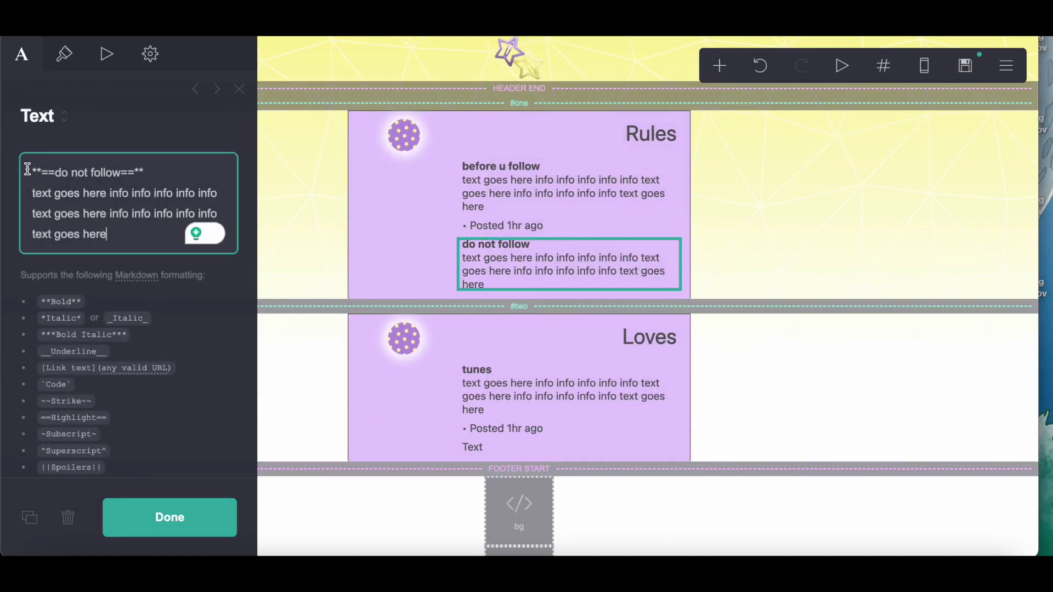
{"action": "left_click_drag", "start_coordinate": [28, 169], "coordinate": [126, 226]}
{"action": "right_click", "coordinate": [126, 226]}
{"action": "left_click", "coordinate": [165, 326]}
{"action": "left_click", "coordinate": [466, 447]}
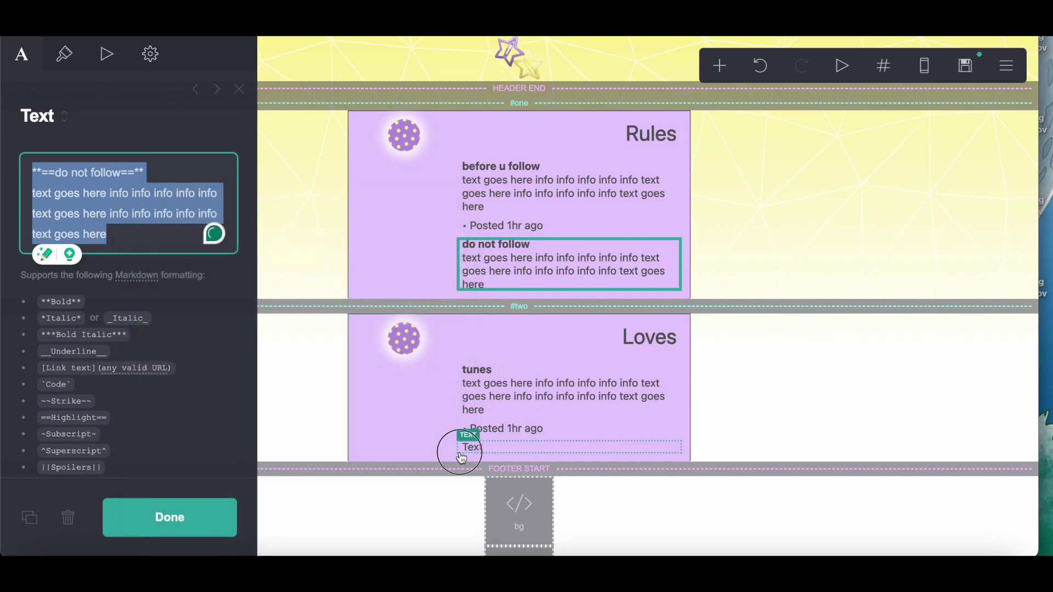
{"action": "right_click", "coordinate": [99, 178]}
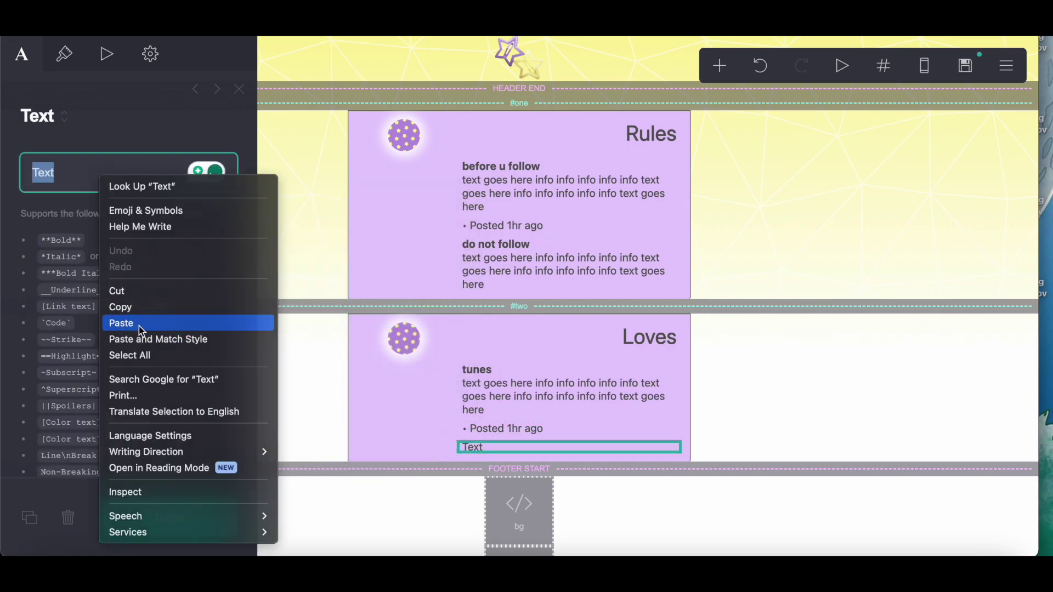
{"action": "left_click", "coordinate": [137, 322]}
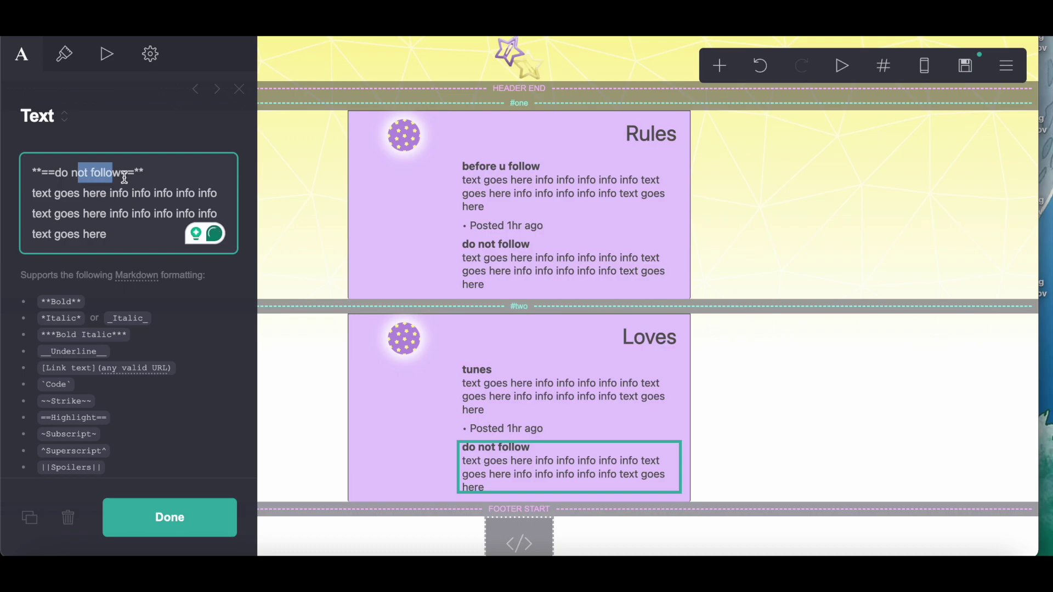
{"action": "type", "text": "m"}
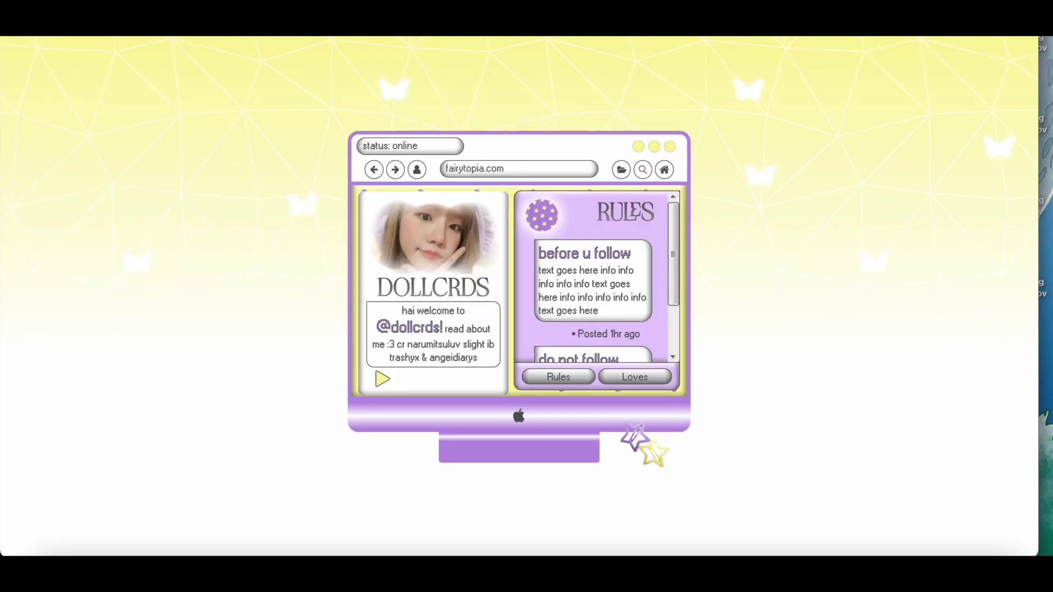
- Check the Rules section on the published site, and open the Loves section to review its content
{"action": "scroll", "coordinate": [614, 304], "scroll_direction": "down", "scroll_amount": 3}
{"action": "scroll", "coordinate": [614, 311], "scroll_direction": "up", "scroll_amount": 3}
{"action": "left_click", "coordinate": [635, 377]}
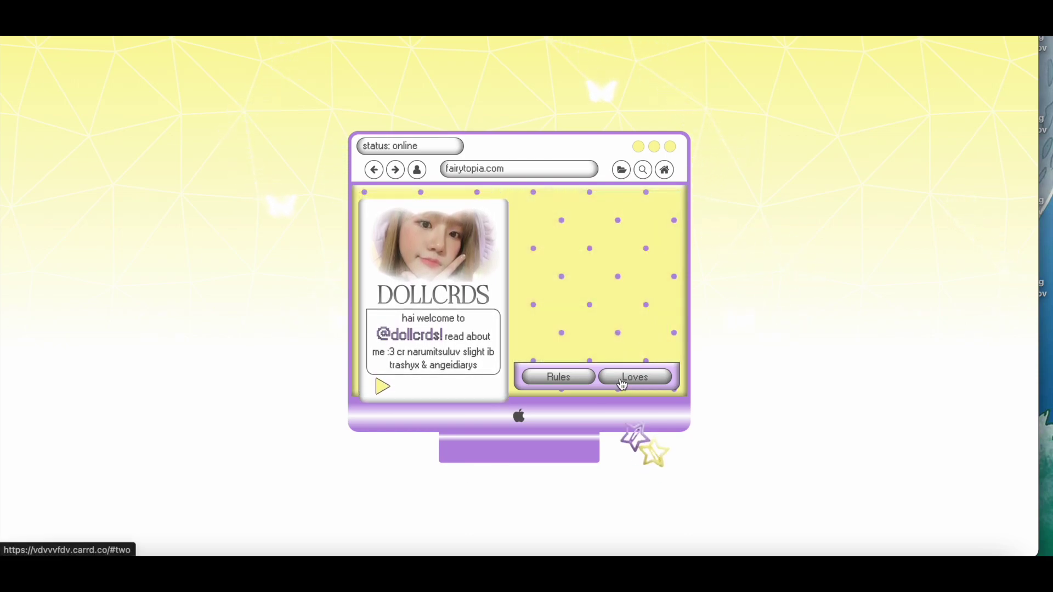
{"action": "scroll", "coordinate": [584, 292], "scroll_direction": "up", "scroll_amount": 5}
{"action": "scroll", "coordinate": [583, 289], "scroll_direction": "up", "scroll_amount": 2}
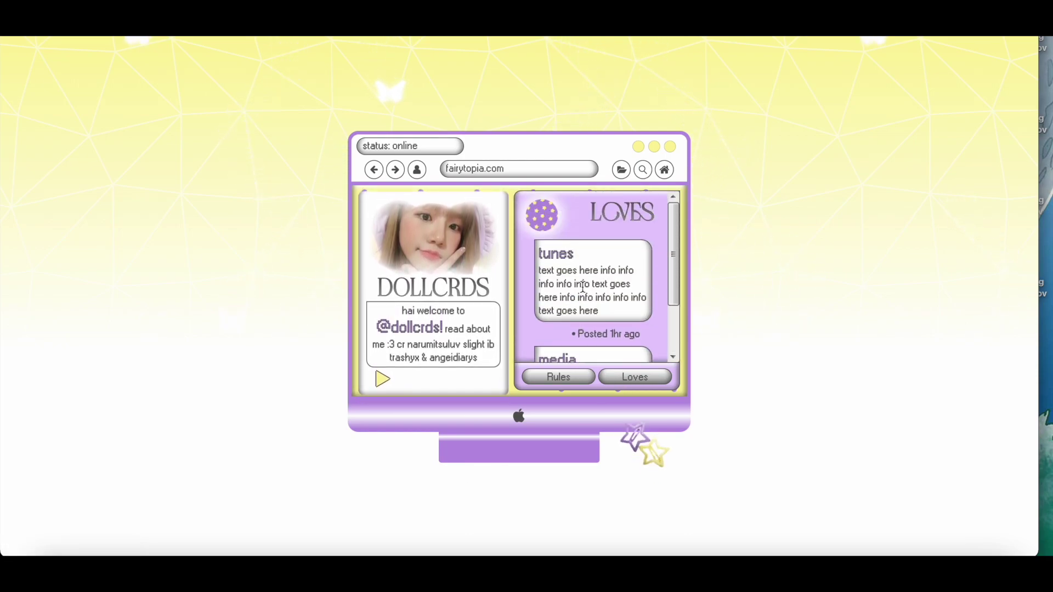